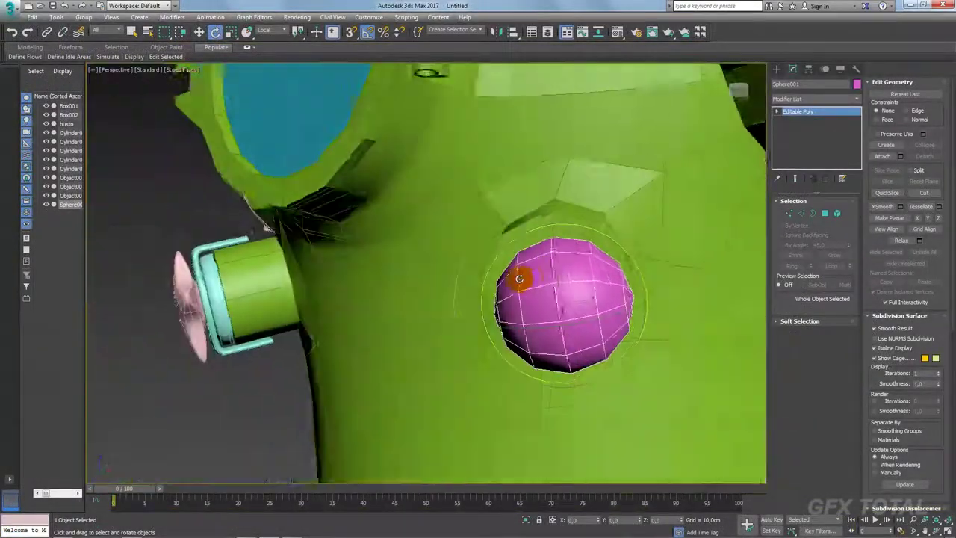
Delete the vertex on the pink sphere's left side to open a trial hole
{"action": "middle_click_drag", "start_coordinate": [519, 279], "coordinate": [595, 292], "text": "alt"}
{"action": "scroll", "coordinate": [613, 298], "scroll_direction": "up", "scroll_amount": 2}
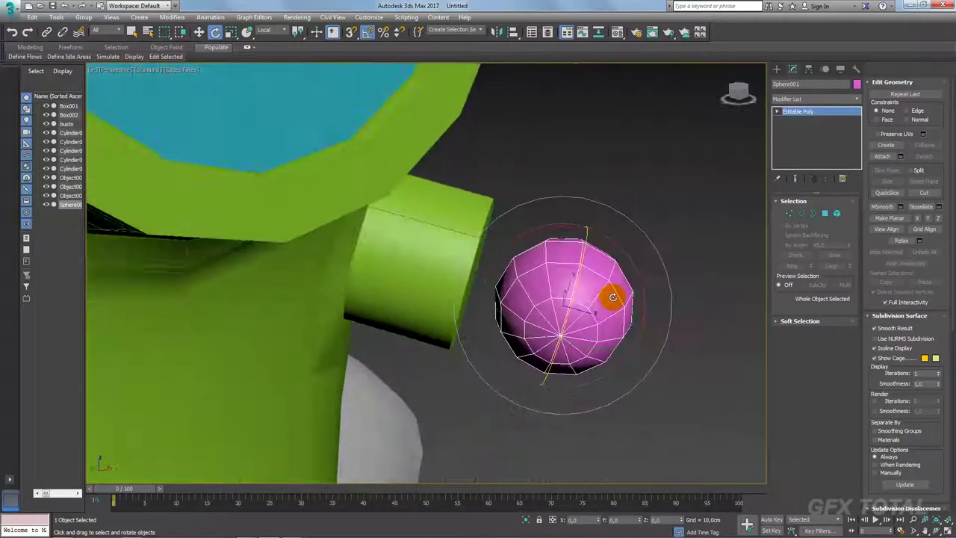
{"action": "key", "text": "w"}
{"action": "middle_click_drag", "start_coordinate": [625, 322], "coordinate": [672, 336], "text": "alt"}
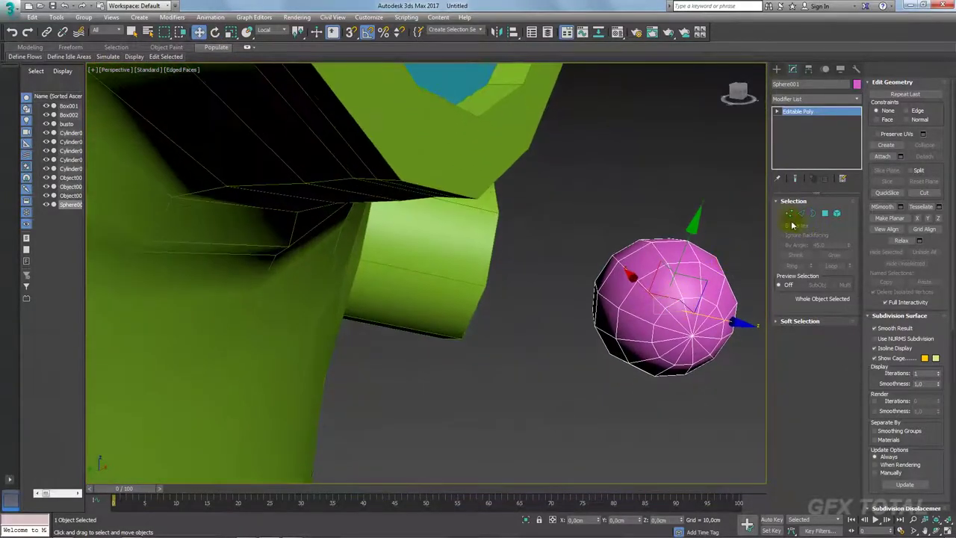
{"action": "left_click", "coordinate": [790, 217]}
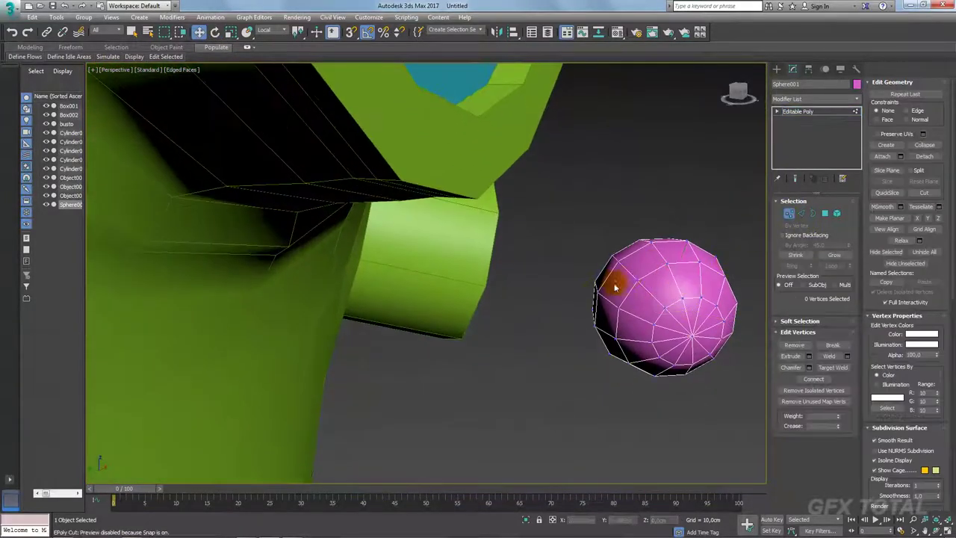
{"action": "left_click", "coordinate": [595, 291]}
{"action": "key", "text": "Delete"}
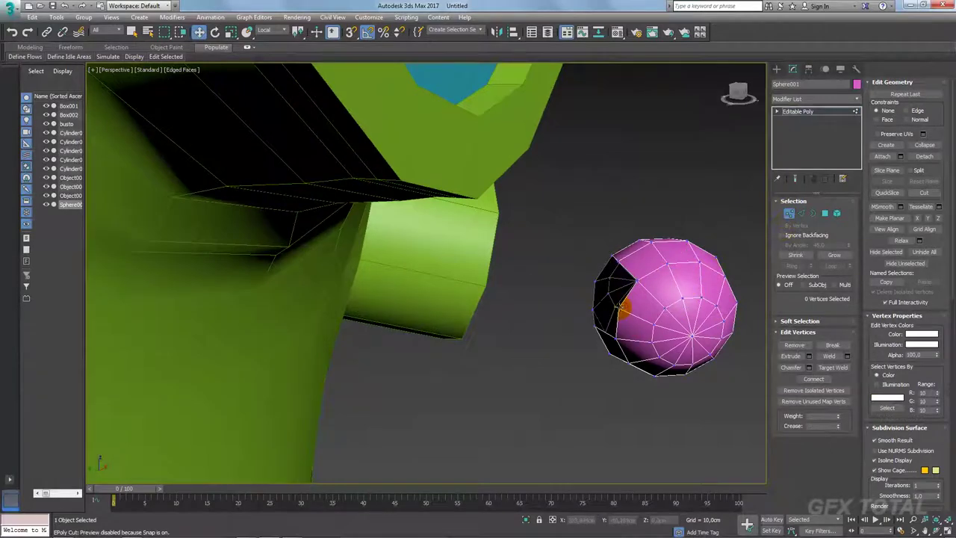
{"action": "left_click", "coordinate": [619, 306]}
{"action": "middle_click_drag", "start_coordinate": [593, 280], "coordinate": [584, 318], "text": "alt"}
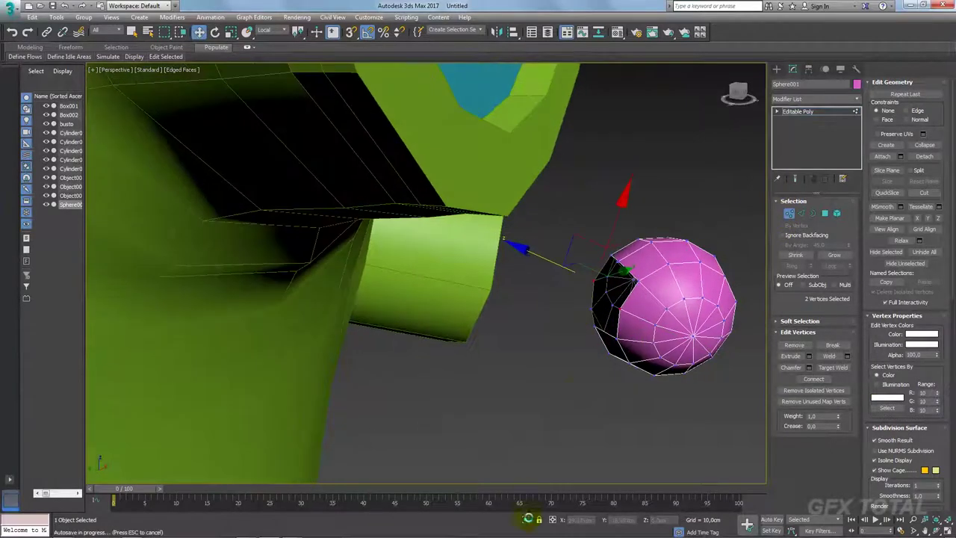
With the sphere isolated and edge constraint on, scale four rim vertices outward to widen the hole
{"action": "left_click", "coordinate": [527, 520]}
{"action": "scroll", "coordinate": [529, 374], "scroll_direction": "down", "scroll_amount": 5}
{"action": "mouse_move", "coordinate": [530, 374]}
{"action": "middle_mouse_down", "text": "alt"}
{"action": "mouse_move", "coordinate": [579, 365]}
{"action": "mouse_move", "coordinate": [615, 337]}
{"action": "middle_mouse_up", "text": "alt"}
{"action": "left_click", "coordinate": [906, 110]}
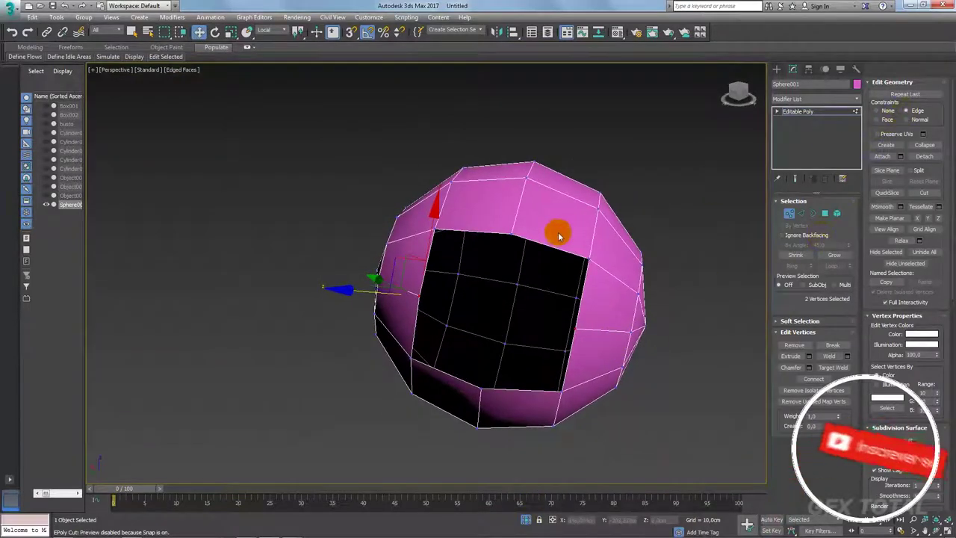
{"action": "left_click", "coordinate": [508, 228], "text": "ctrl"}
{"action": "left_click", "coordinate": [482, 386], "text": "ctrl"}
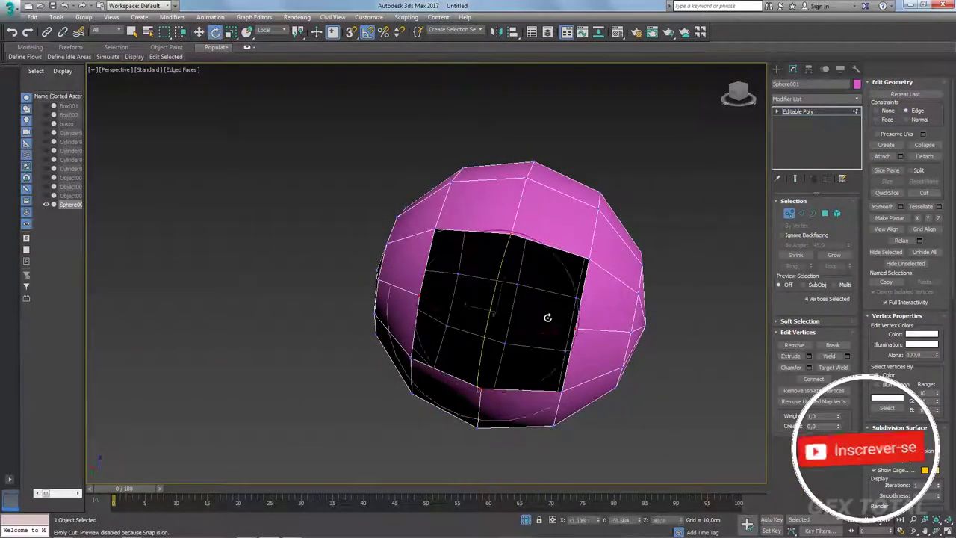
{"action": "key", "text": "r"}
{"action": "left_click_drag", "start_coordinate": [503, 305], "coordinate": [508, 301]}
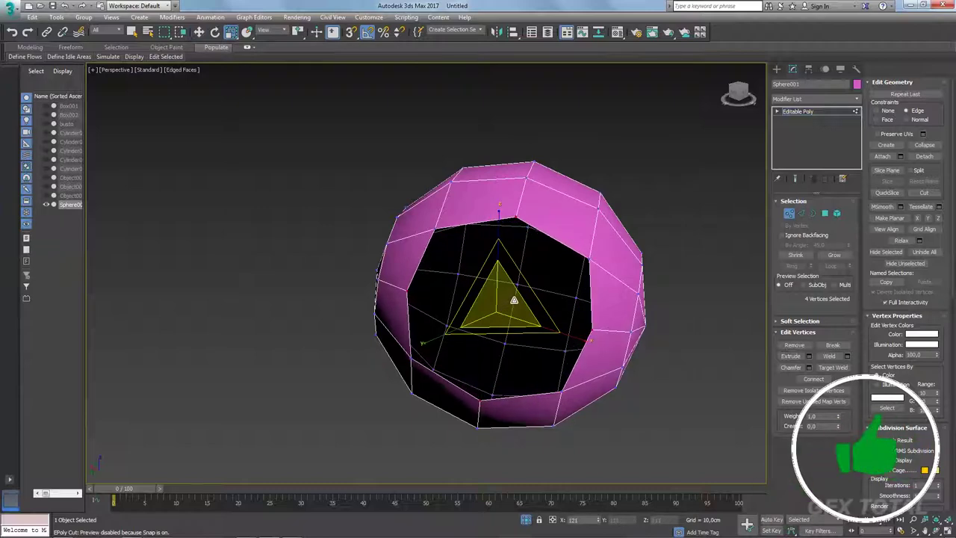
{"action": "left_click", "coordinate": [526, 519]}
Move the whole sphere up against the end of the green cylinder
{"action": "middle_click_drag", "start_coordinate": [543, 508], "coordinate": [608, 384], "text": "alt"}
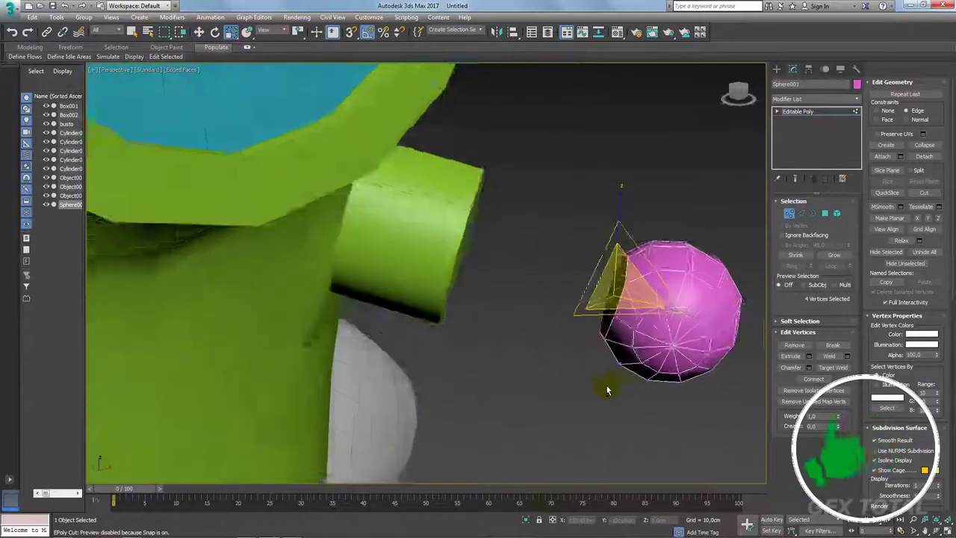
{"action": "left_click", "coordinate": [797, 111]}
{"action": "middle_click_drag", "start_coordinate": [585, 330], "coordinate": [618, 336]}
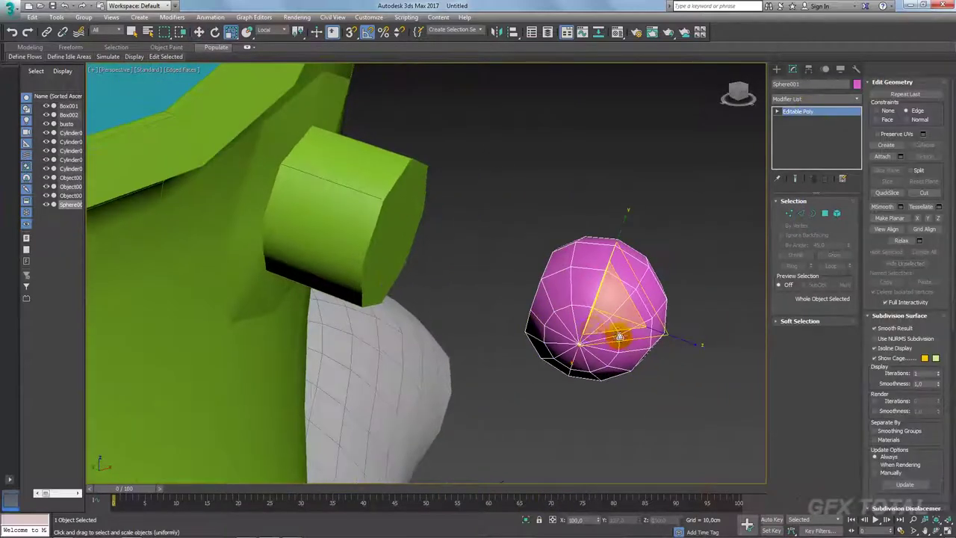
{"action": "key", "text": "w"}
{"action": "left_click_drag", "start_coordinate": [650, 331], "coordinate": [550, 320]}
{"action": "middle_click_drag", "start_coordinate": [551, 319], "coordinate": [500, 295], "text": "alt"}
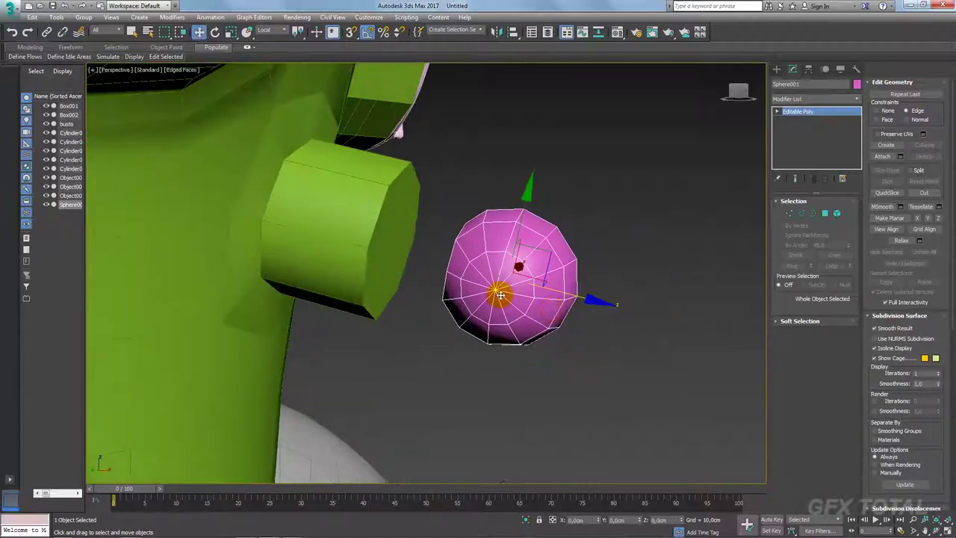
Select the sphere's pole vertex and convert the selection to its surrounding polygons
{"action": "left_click", "coordinate": [791, 212]}
{"action": "key", "text": "alt+Tab"}
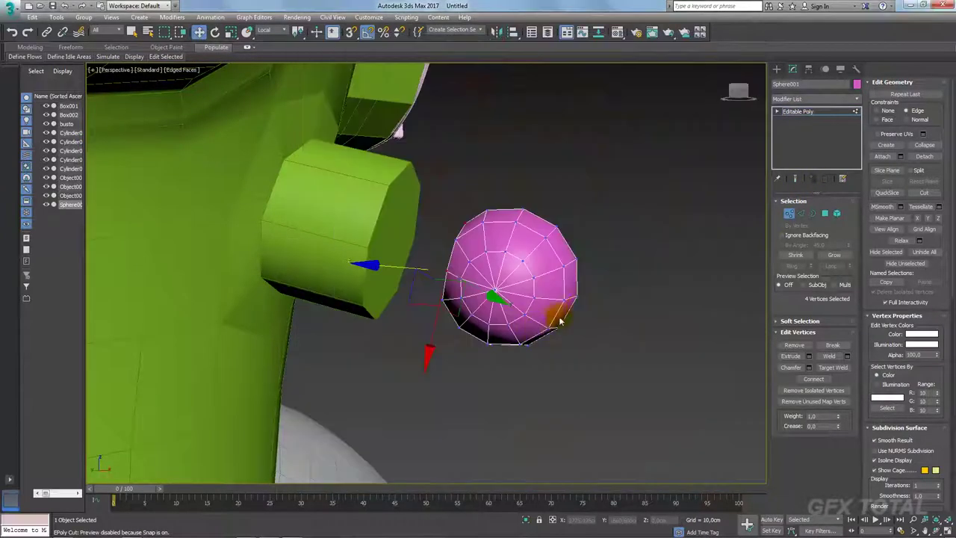
{"action": "middle_click_drag", "start_coordinate": [502, 297], "coordinate": [597, 266], "text": "alt"}
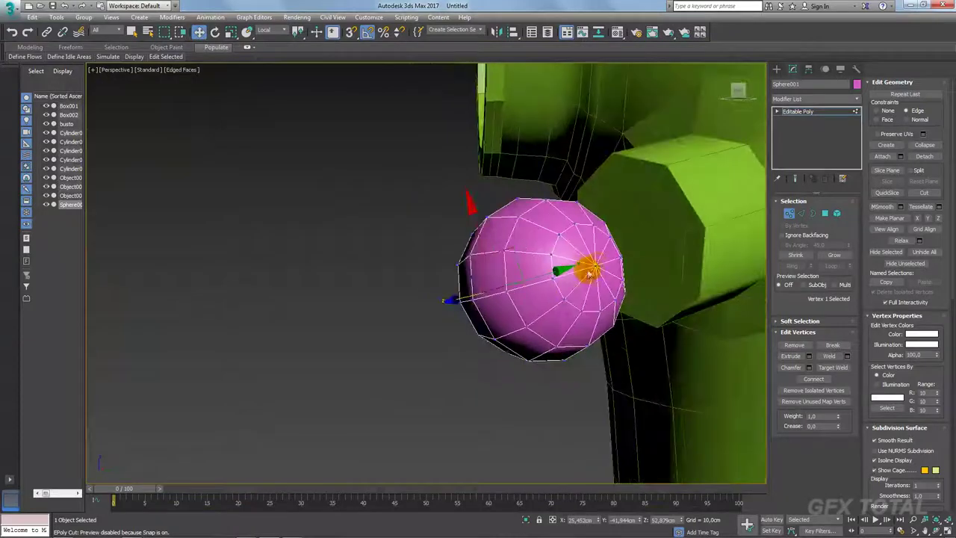
{"action": "left_click", "coordinate": [597, 266]}
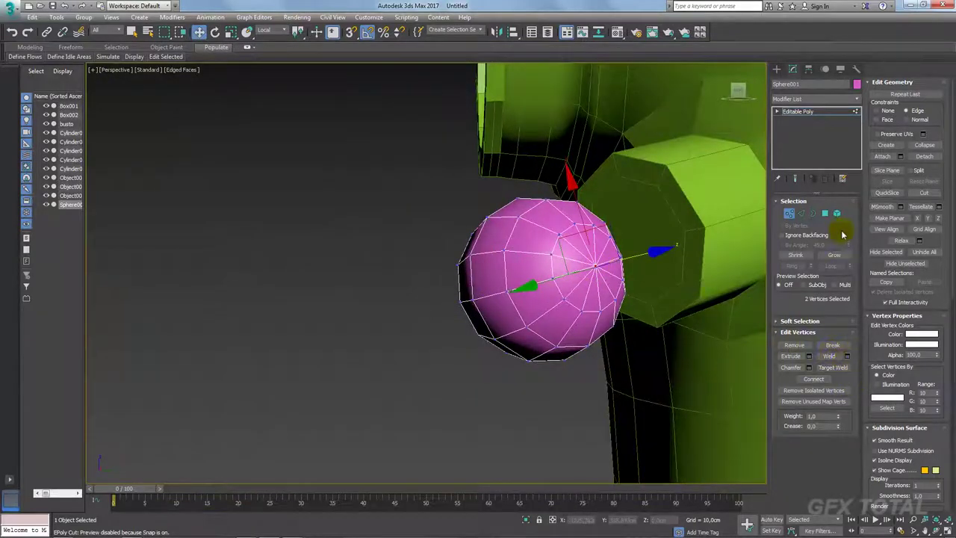
{"action": "left_click", "coordinate": [825, 213]}
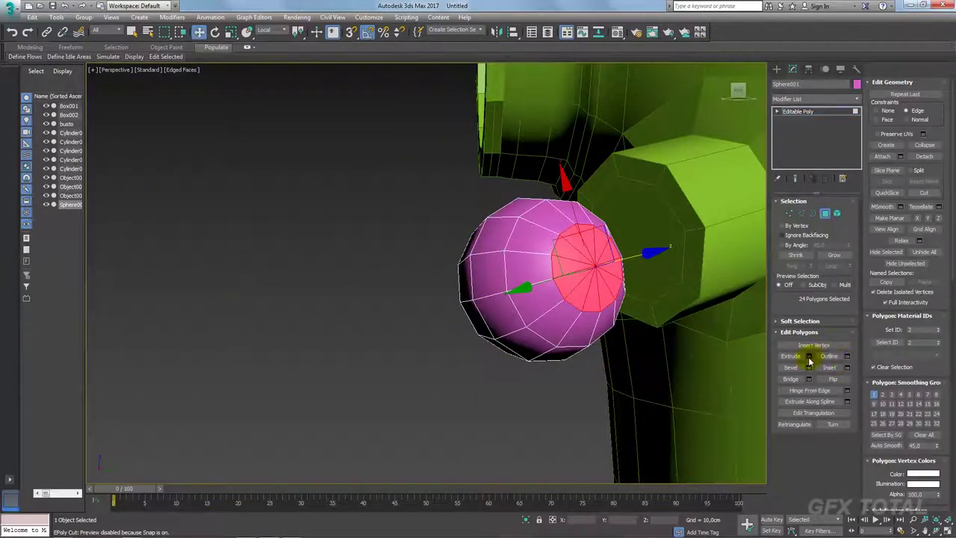
Give the pole polygons a zero-height extrude, then inset them by about 0.12cm
{"action": "left_click", "coordinate": [808, 356]}
{"action": "right_click", "coordinate": [435, 293]}
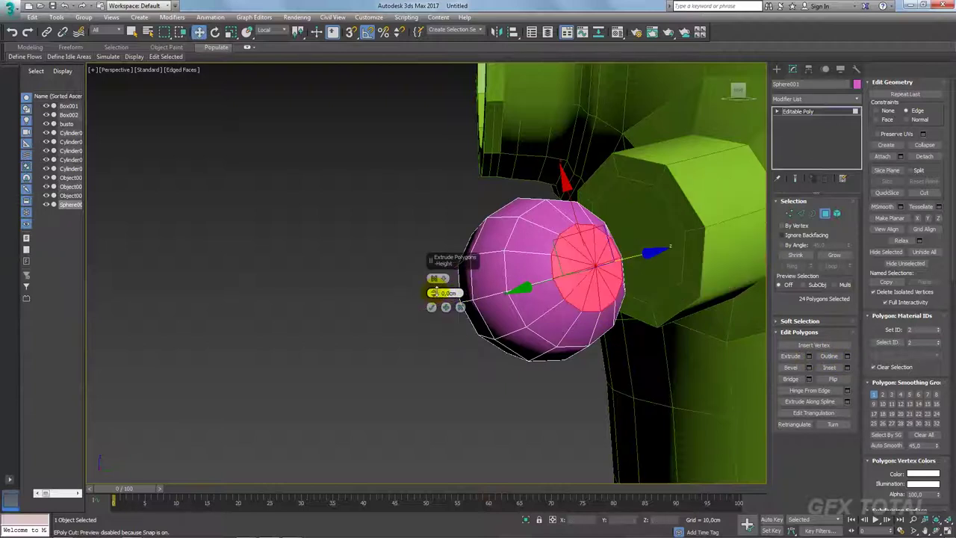
{"action": "left_click", "coordinate": [431, 307]}
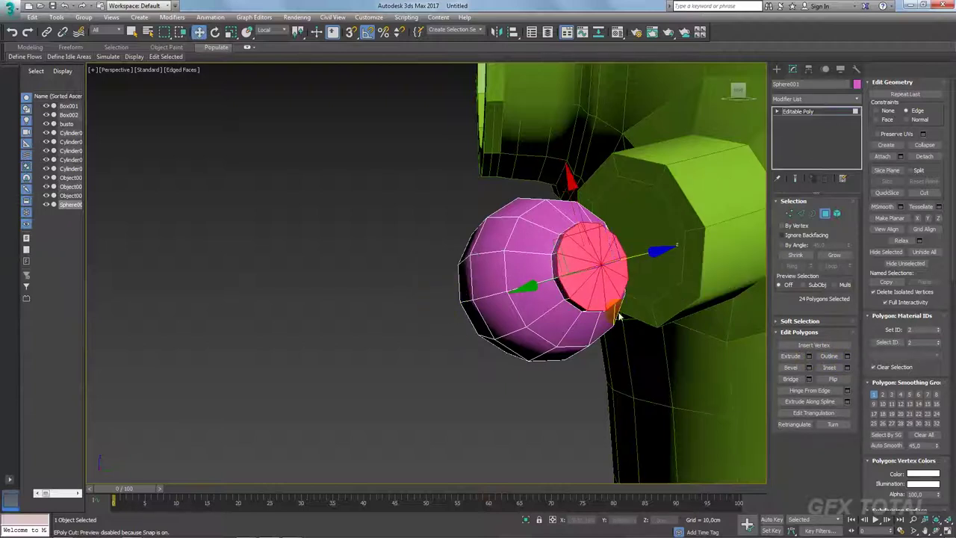
{"action": "left_click", "coordinate": [847, 368]}
{"action": "left_click_drag", "start_coordinate": [438, 296], "coordinate": [434, 293]}
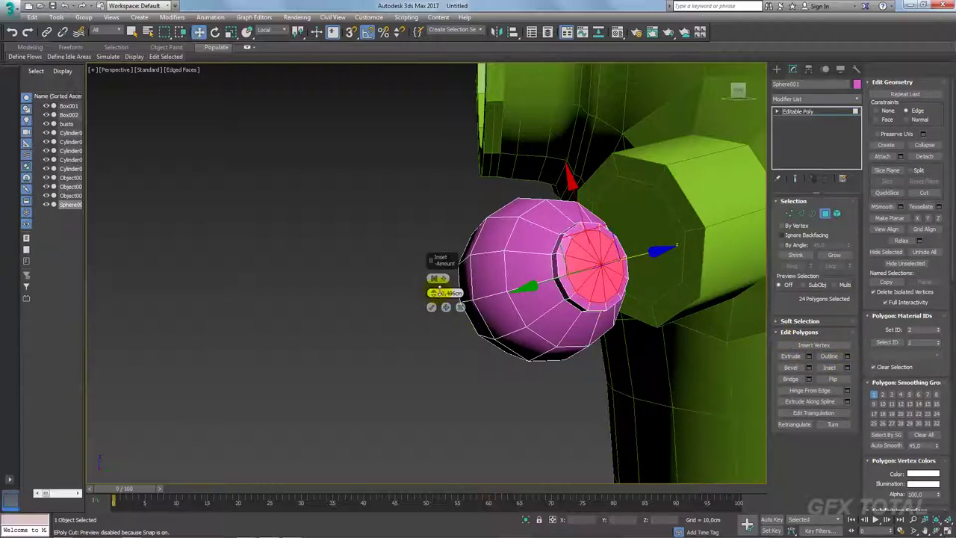
{"action": "left_click", "coordinate": [432, 307]}
Delete the inset polygons and Bridge the two hole borders into a tunnel
{"action": "middle_click_drag", "start_coordinate": [433, 308], "coordinate": [622, 321], "text": "alt"}
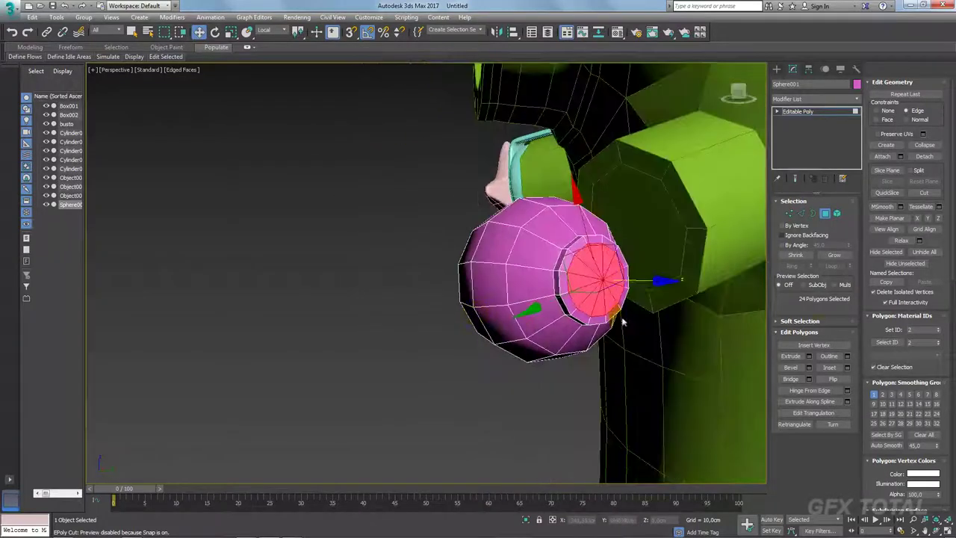
{"action": "key", "text": "Delete"}
{"action": "left_click", "coordinate": [813, 213]}
{"action": "left_click", "coordinate": [611, 317]}
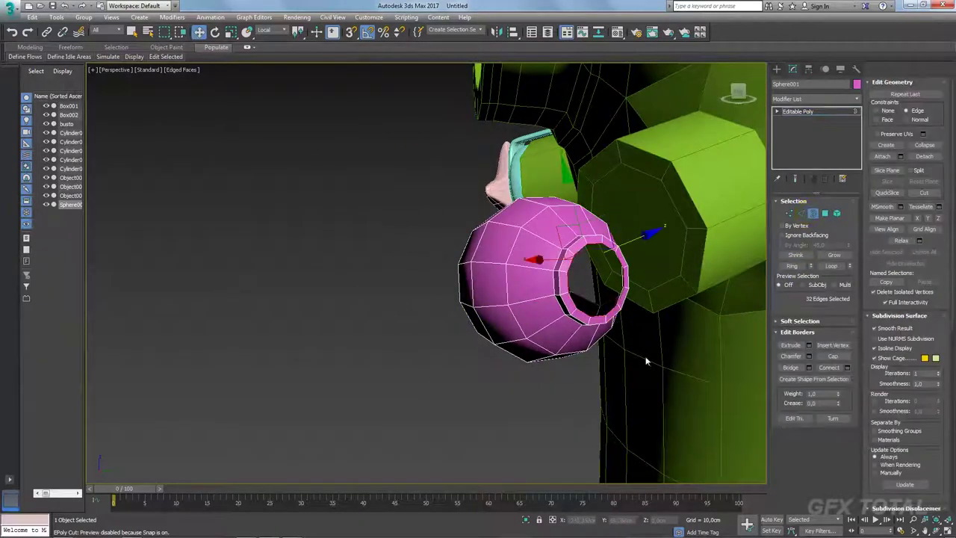
{"action": "mouse_move", "coordinate": [611, 316]}
{"action": "middle_mouse_down", "text": "alt"}
{"action": "mouse_move", "coordinate": [597, 360]}
{"action": "mouse_move", "coordinate": [557, 360]}
{"action": "mouse_move", "coordinate": [751, 348]}
{"action": "middle_mouse_up", "text": "alt"}
{"action": "left_click", "coordinate": [790, 368]}
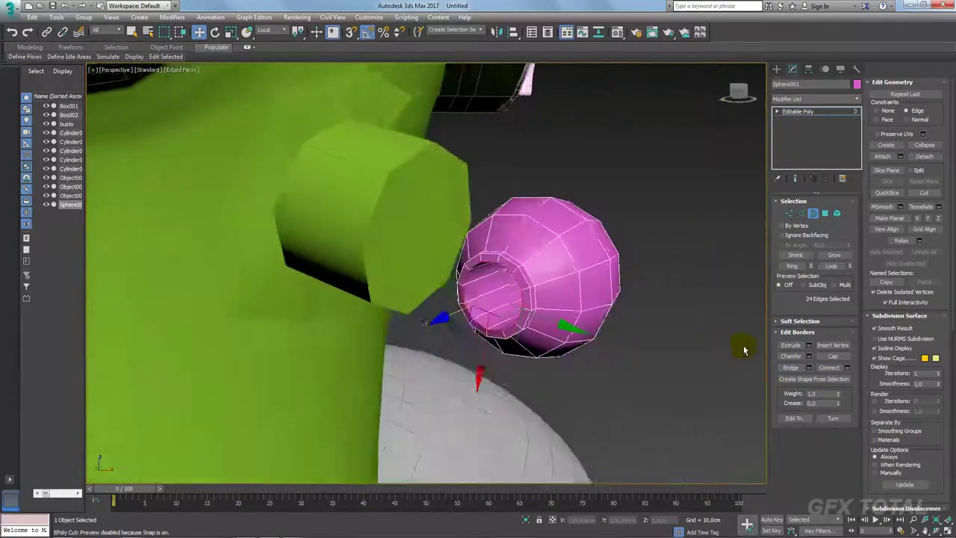
Return to object level and bring up the diving-helmet reference photo
{"action": "left_click", "coordinate": [797, 111]}
{"action": "scroll", "coordinate": [581, 290], "scroll_direction": "up", "scroll_amount": 2}
{"action": "scroll", "coordinate": [581, 290], "scroll_direction": "down", "scroll_amount": 3}
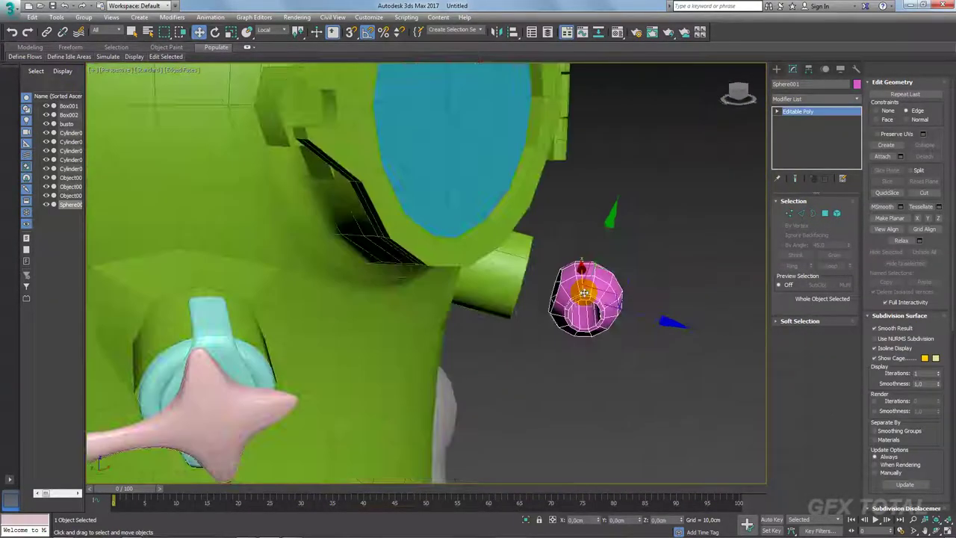
{"action": "key", "text": "alt+Tab"}
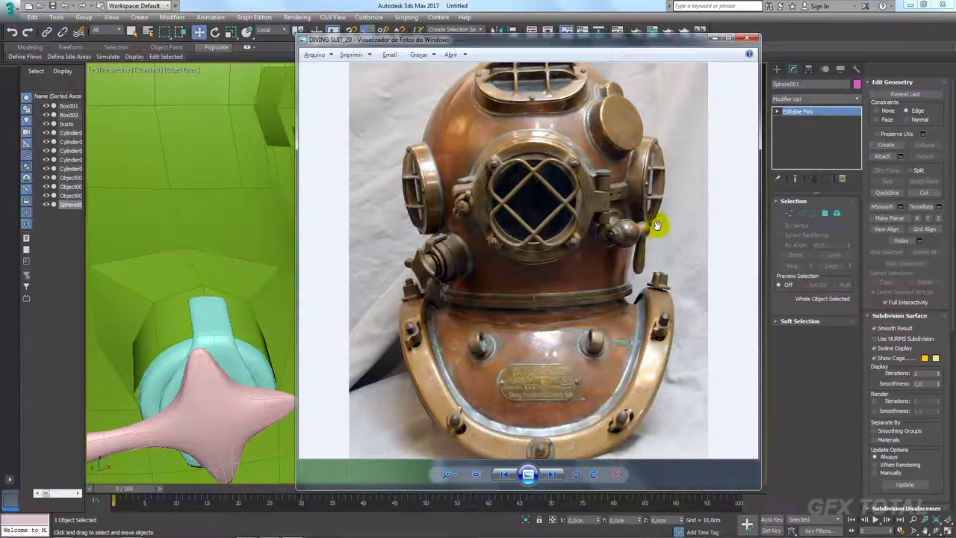
Close the reference photo and create a small cylinder below the pink sphere
{"action": "key", "text": "alt+Tab"}
{"action": "scroll", "coordinate": [586, 313], "scroll_direction": "down", "scroll_amount": 2}
{"action": "key", "text": "alt+Tab"}
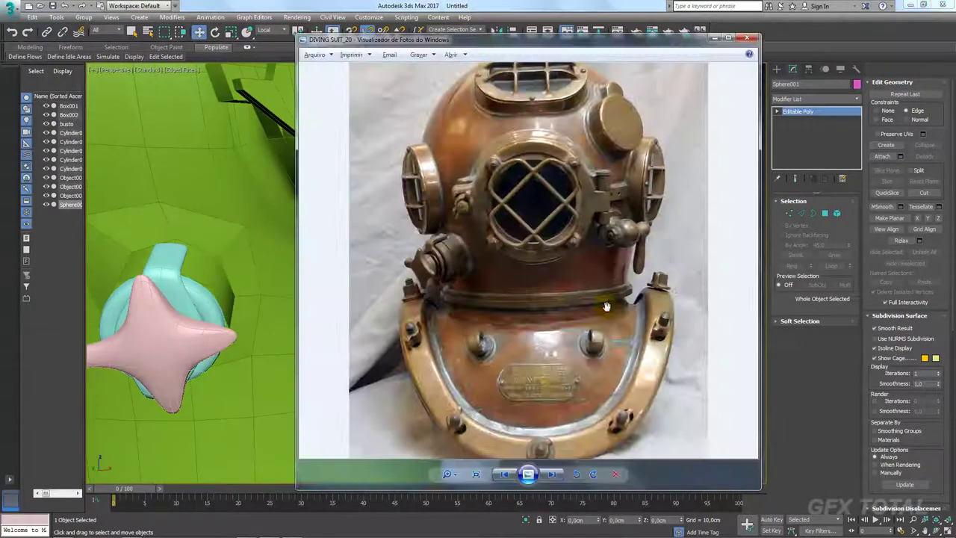
{"action": "key", "text": "alt+Tab"}
{"action": "left_click", "coordinate": [777, 68]}
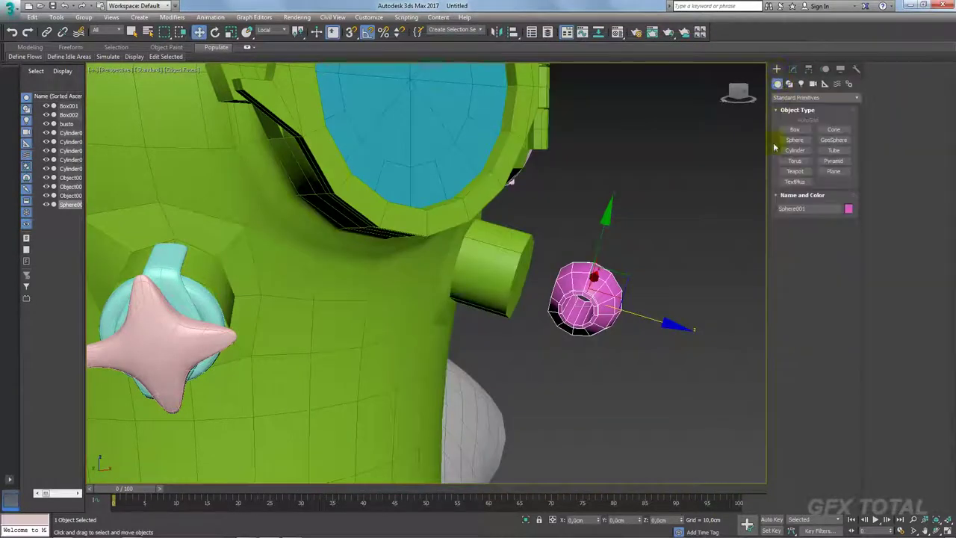
{"action": "left_click", "coordinate": [794, 150]}
{"action": "left_click_drag", "start_coordinate": [661, 396], "coordinate": [667, 394]}
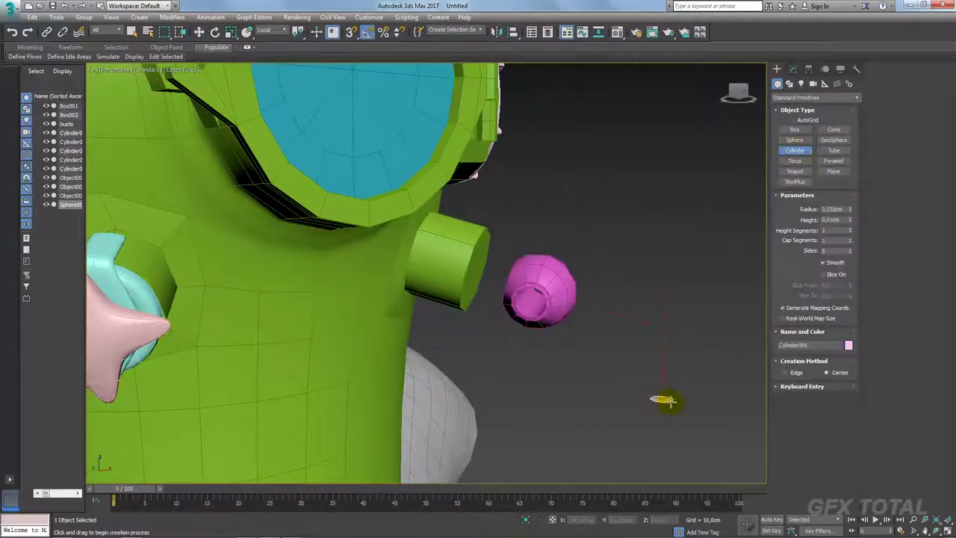
{"action": "left_click", "coordinate": [674, 388]}
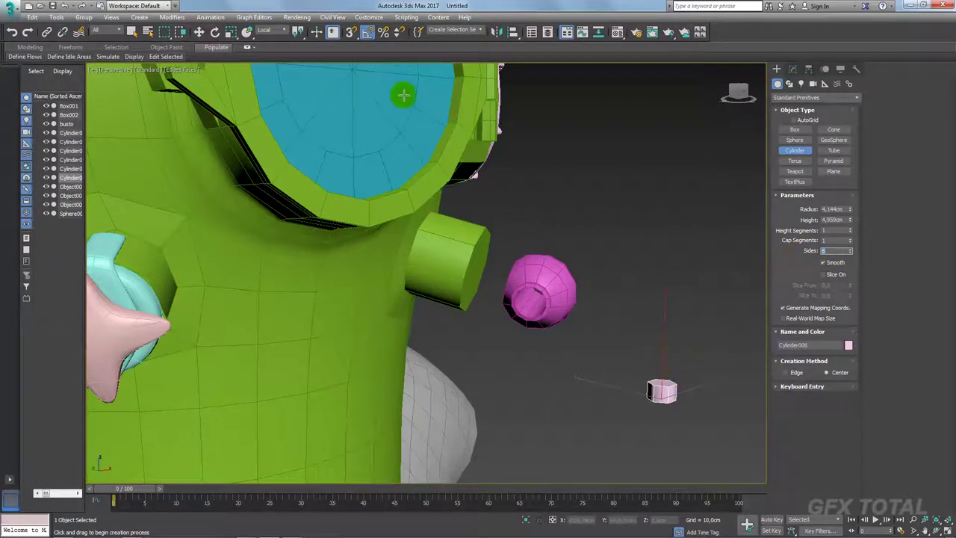
Align the new cylinder to the pink valve sphere
{"action": "key", "text": "alt+a"}
{"action": "left_click", "coordinate": [553, 284]}
{"action": "left_click", "coordinate": [633, 333]}
{"action": "middle_click_drag", "start_coordinate": [567, 313], "coordinate": [545, 271], "text": "alt"}
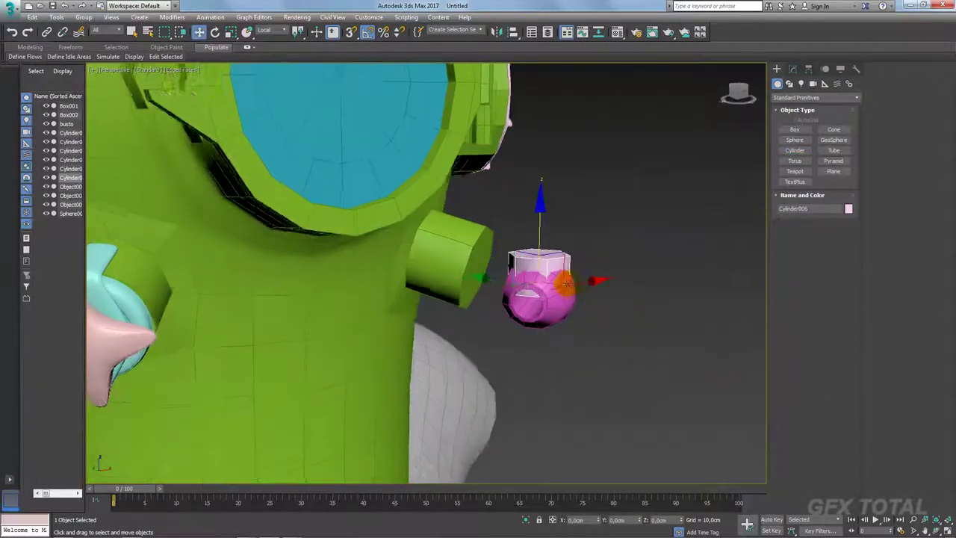
{"action": "key", "text": "e"}
{"action": "key", "text": "w"}
Re-align the cylinder to Sphere001's center on X/Y/Z, then rotate it about -85° on Y
{"action": "key", "text": "alt+a"}
{"action": "left_click", "coordinate": [573, 303]}
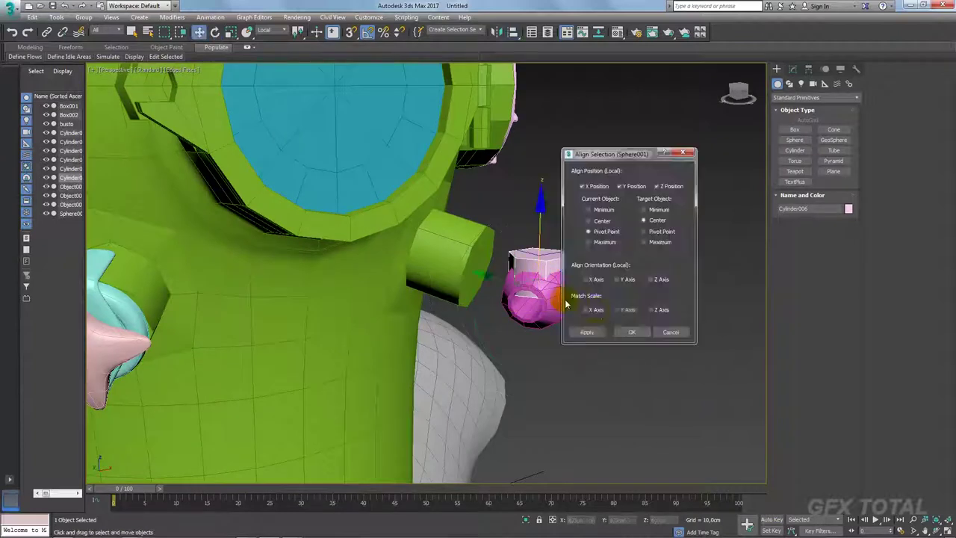
{"action": "left_click", "coordinate": [586, 279]}
{"action": "left_click", "coordinate": [619, 279]}
{"action": "left_click", "coordinate": [651, 279]}
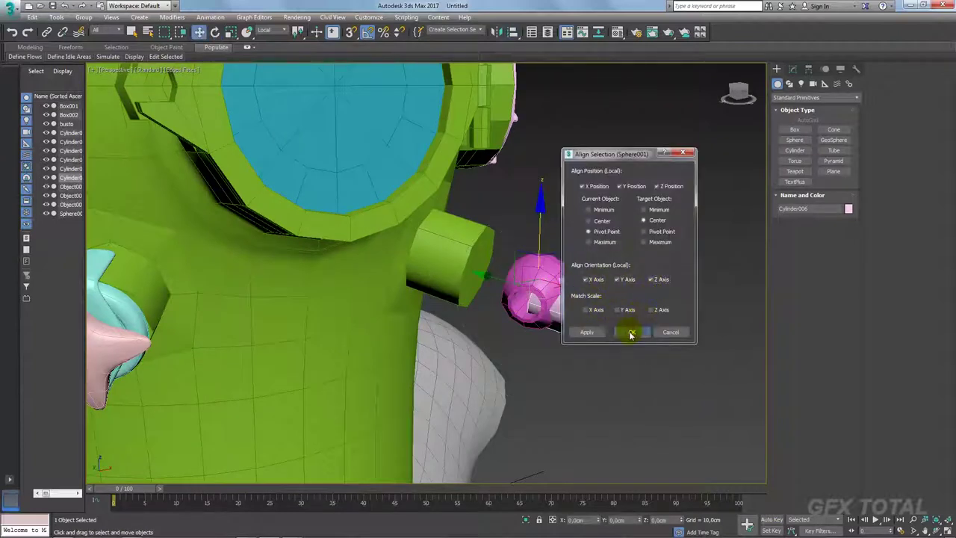
{"action": "left_click", "coordinate": [631, 334]}
{"action": "key", "text": "e"}
{"action": "mouse_move", "coordinate": [579, 329]}
{"action": "left_mouse_down"}
{"action": "mouse_move", "coordinate": [541, 339]}
{"action": "mouse_move", "coordinate": [529, 328]}
{"action": "left_mouse_up"}
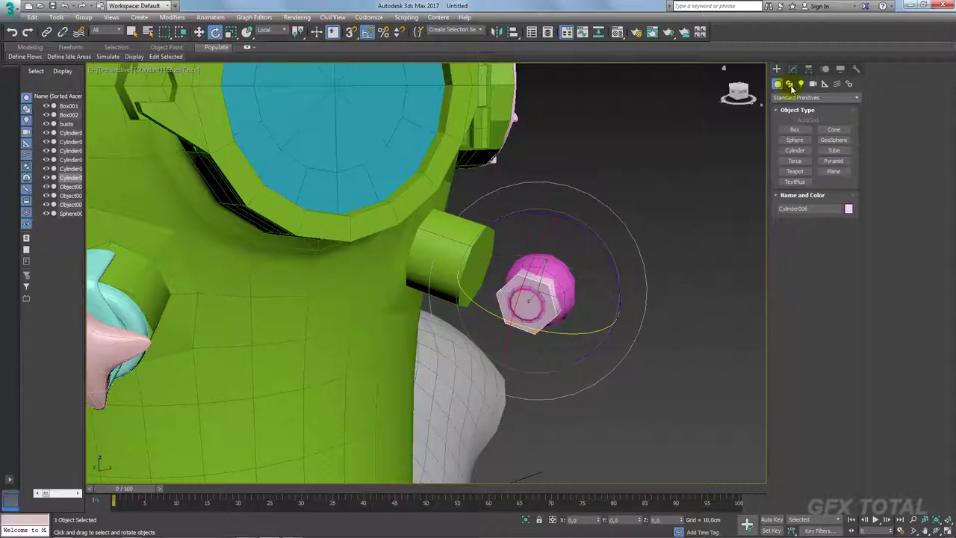
Set the hex cylinder's radius to 2.694cm and height to 1.636cm
{"action": "left_click", "coordinate": [792, 69]}
{"action": "left_click_drag", "start_coordinate": [849, 218], "coordinate": [849, 233]}
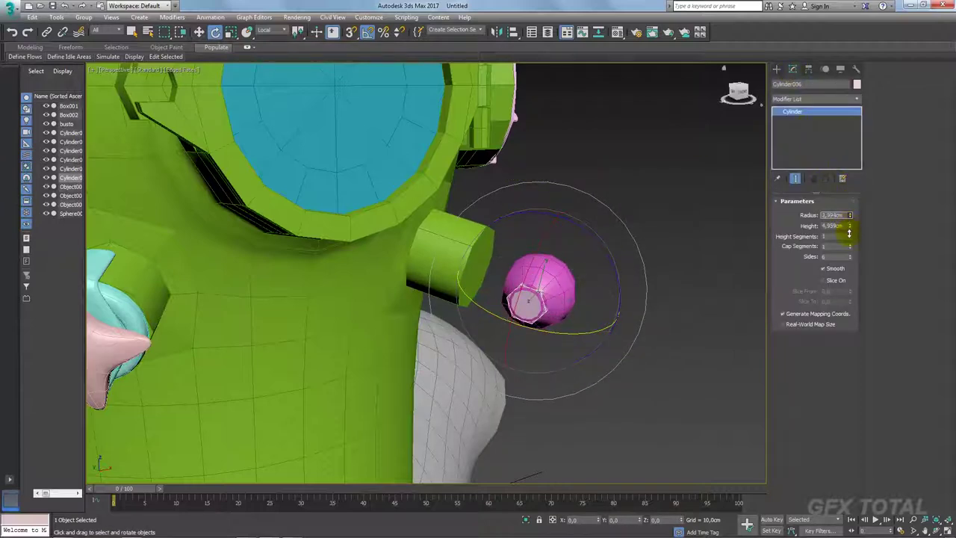
{"action": "key", "text": "w"}
{"action": "middle_click_drag", "start_coordinate": [587, 284], "coordinate": [512, 309], "text": "alt"}
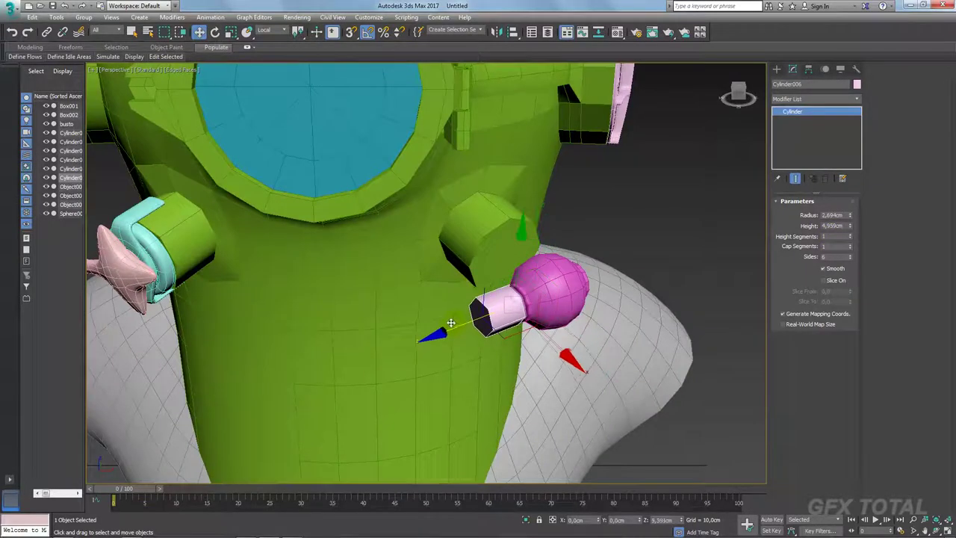
{"action": "scroll", "coordinate": [560, 304], "scroll_direction": "up", "scroll_amount": 3}
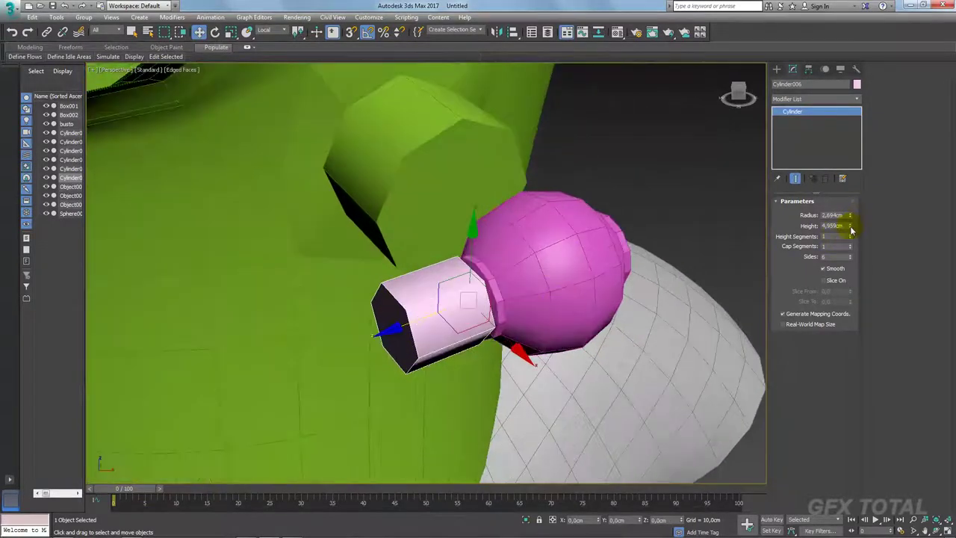
{"action": "left_click_drag", "start_coordinate": [849, 223], "coordinate": [849, 254]}
After checking the reference photo, Shift-move a copy of the hex cylinder
{"action": "key", "text": "alt+Tab"}
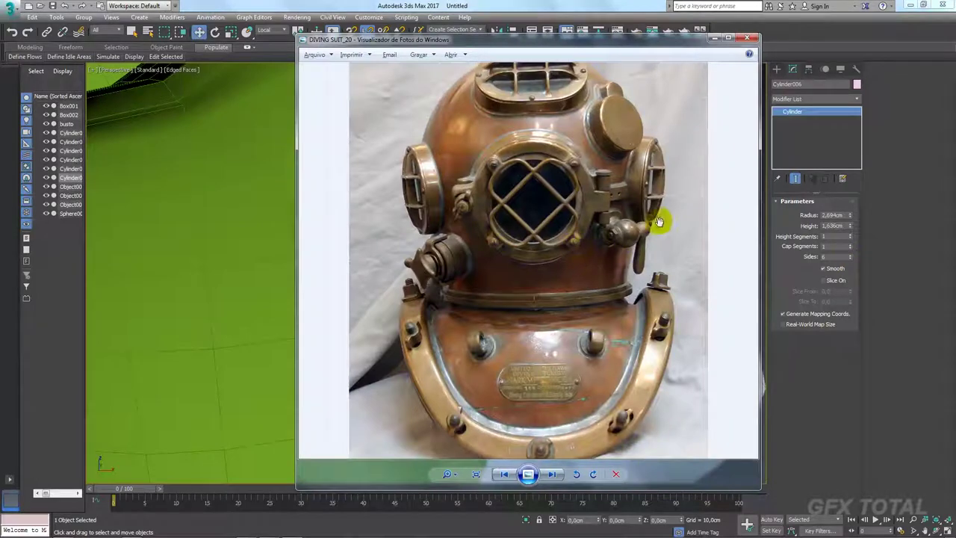
{"action": "key", "text": "alt+Tab"}
{"action": "middle_click_drag", "start_coordinate": [507, 299], "coordinate": [450, 323], "text": "alt"}
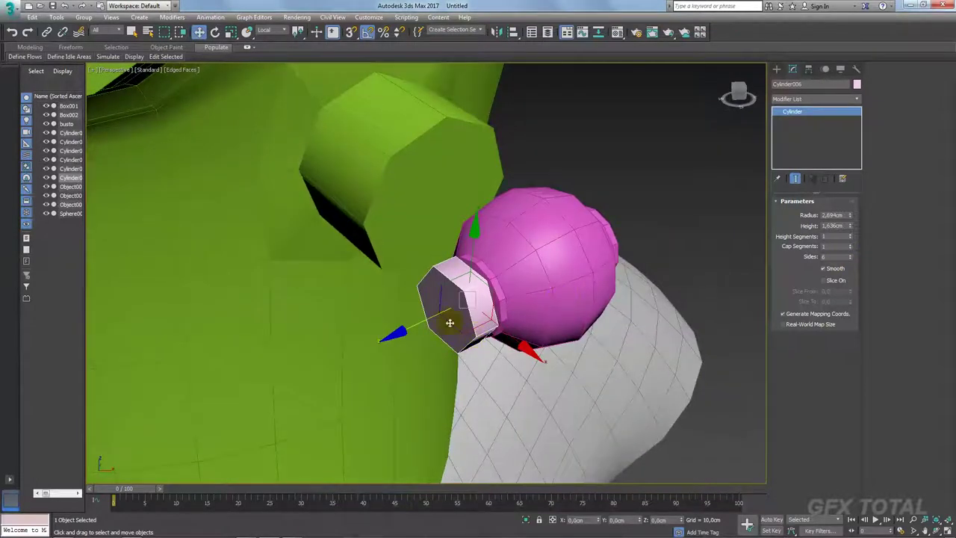
{"action": "left_click_drag", "start_coordinate": [418, 323], "coordinate": [385, 347], "text": "shift"}
{"action": "left_click", "coordinate": [476, 316]}
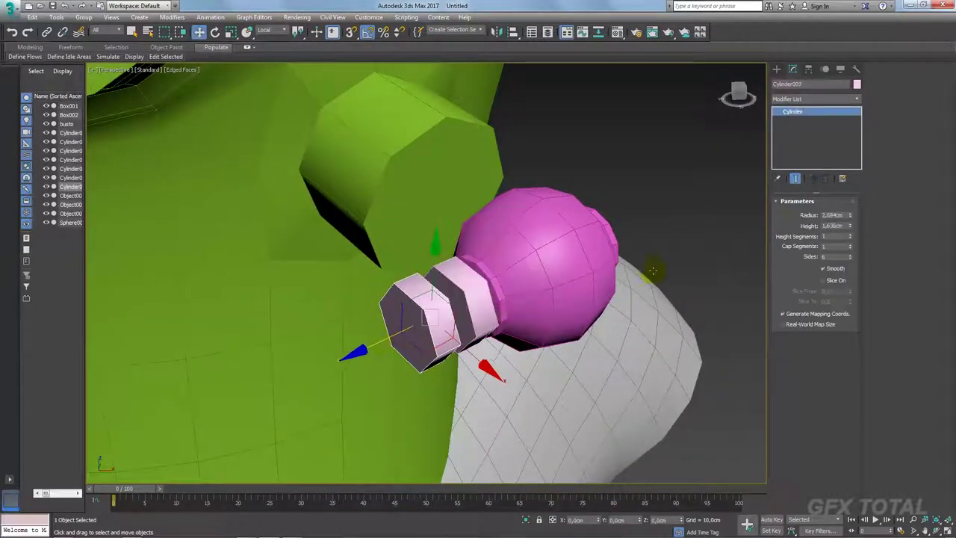
Make the copy an 18-sided rod with radius 1.239cm and height -19.113cm
{"action": "left_click_drag", "start_coordinate": [852, 262], "coordinate": [851, 249]}
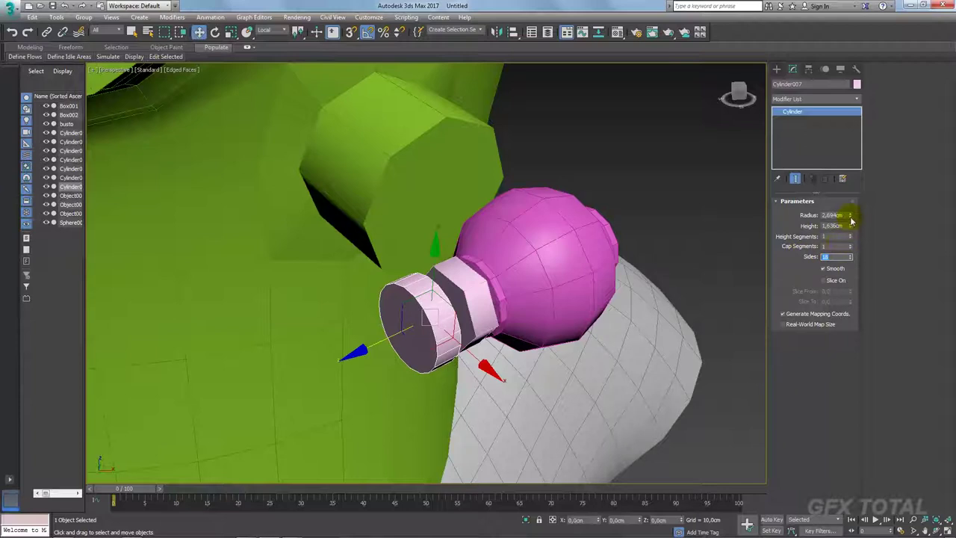
{"action": "left_click_drag", "start_coordinate": [850, 216], "coordinate": [855, 433]}
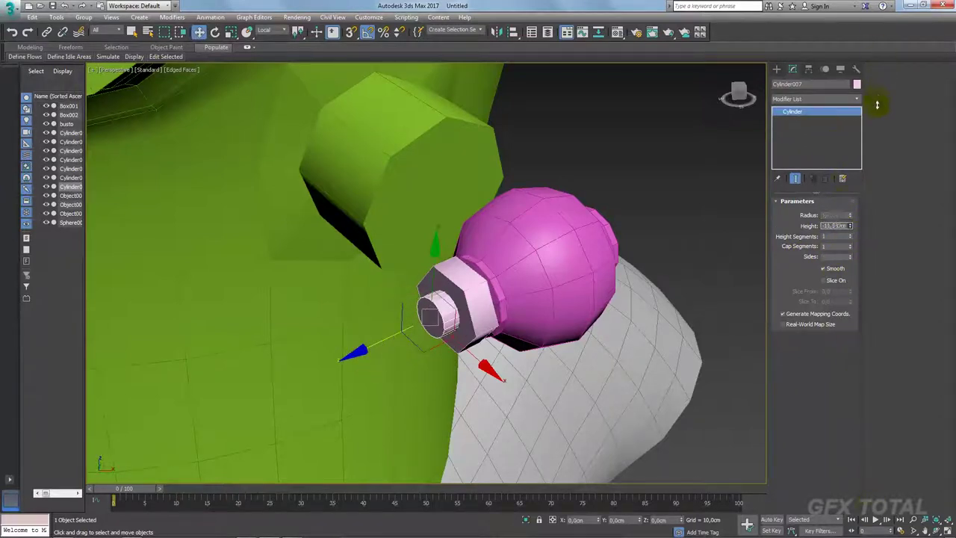
{"action": "left_click_drag", "start_coordinate": [876, 104], "coordinate": [811, 317]}
{"action": "middle_click_drag", "start_coordinate": [628, 240], "coordinate": [549, 271], "text": "alt"}
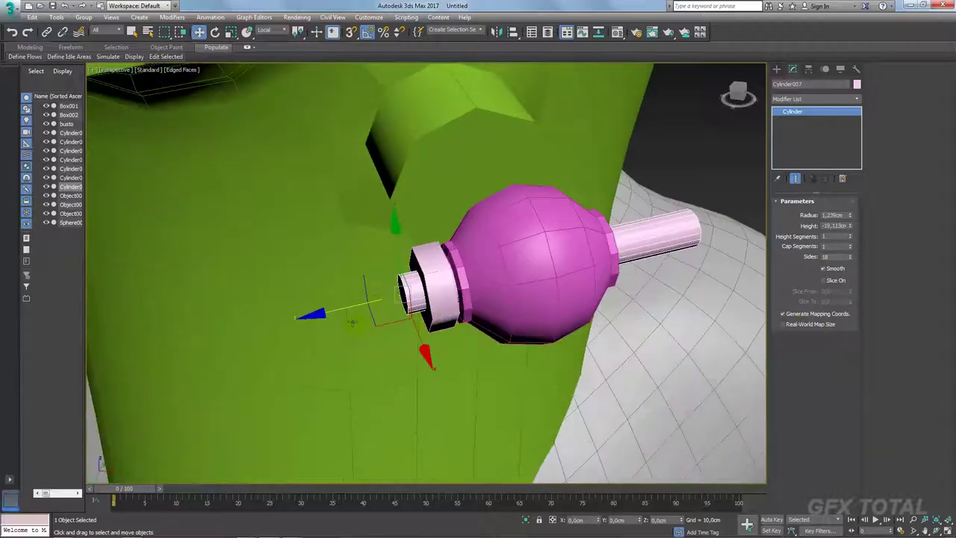
{"action": "mouse_move", "coordinate": [345, 310]}
{"action": "middle_mouse_down", "text": "alt"}
{"action": "mouse_move", "coordinate": [496, 295]}
{"action": "mouse_move", "coordinate": [506, 271]}
{"action": "middle_mouse_up", "text": "alt"}
{"action": "key", "text": "alt+Tab"}
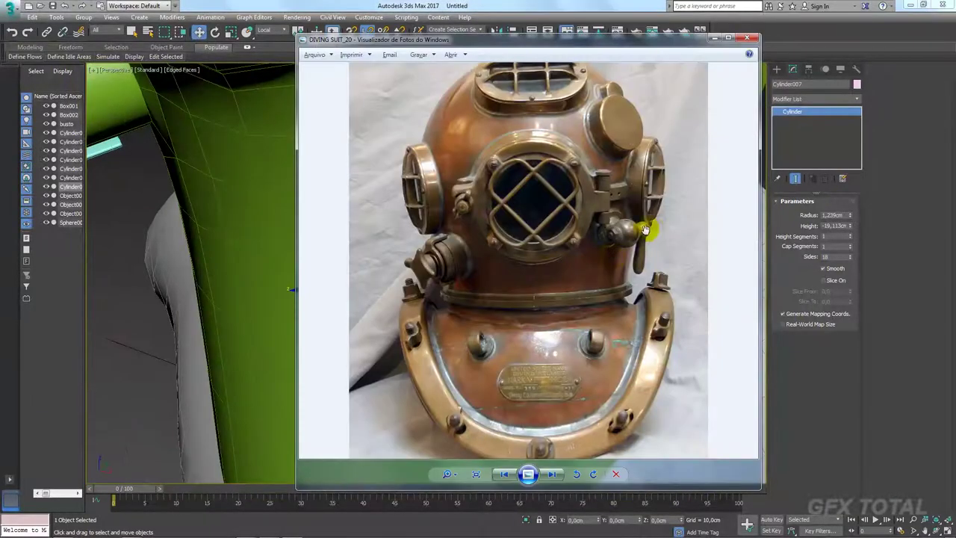
Clone the pink valve sphere as Sphere002 further along the rod
{"action": "key", "text": "alt+Tab"}
{"action": "middle_click_drag", "start_coordinate": [636, 264], "coordinate": [610, 269], "text": "alt"}
{"action": "key", "text": "alt+Tab"}
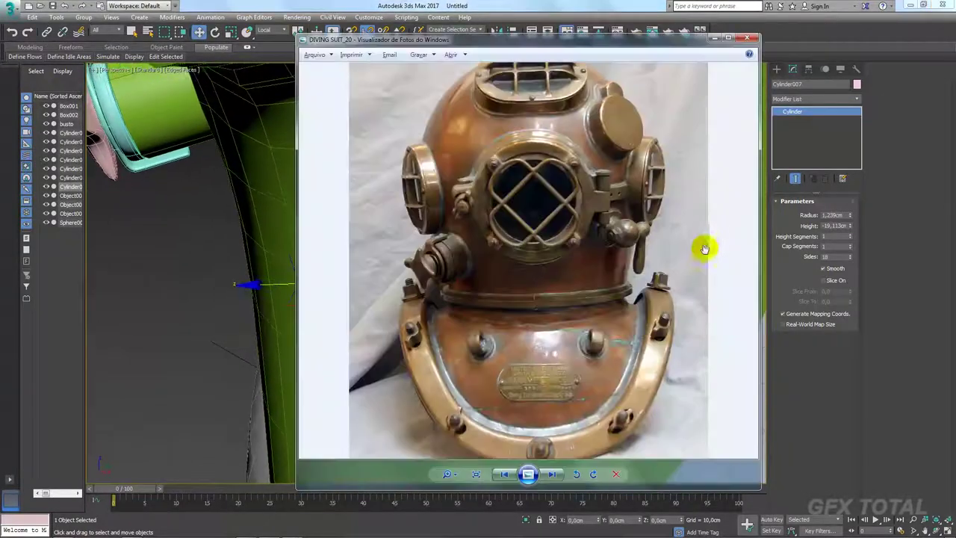
{"action": "key", "text": "alt+Tab"}
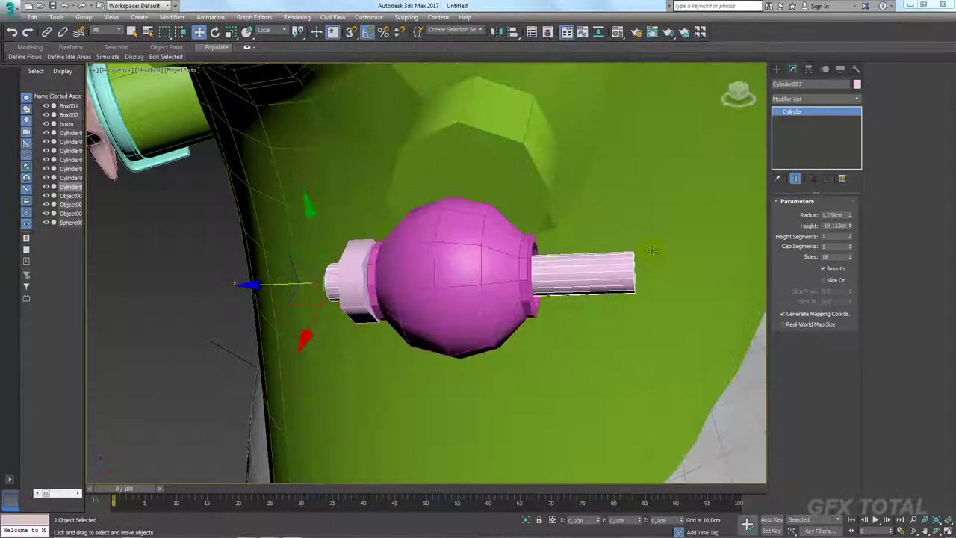
{"action": "left_click", "coordinate": [482, 287]}
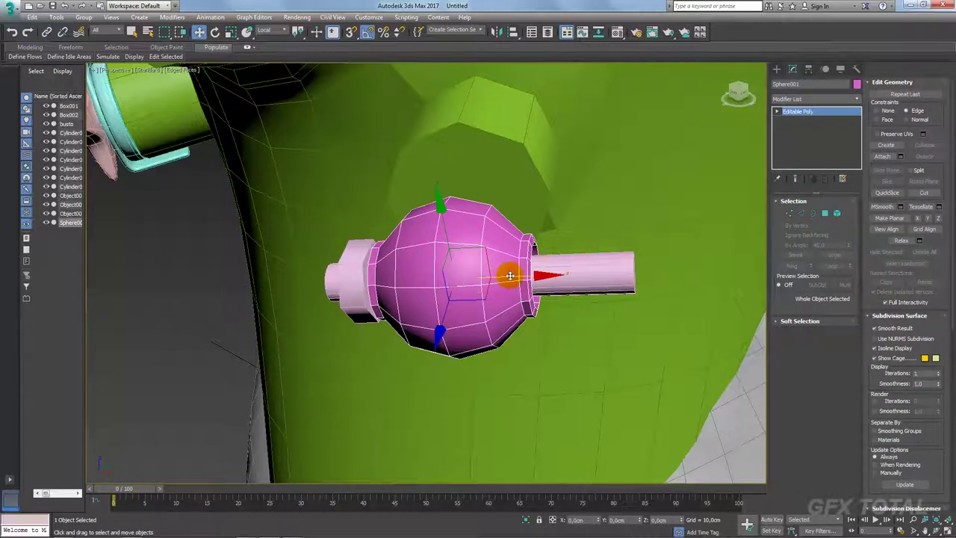
{"action": "left_click_drag", "start_coordinate": [508, 273], "coordinate": [710, 271], "text": "shift"}
{"action": "left_click", "coordinate": [479, 315]}
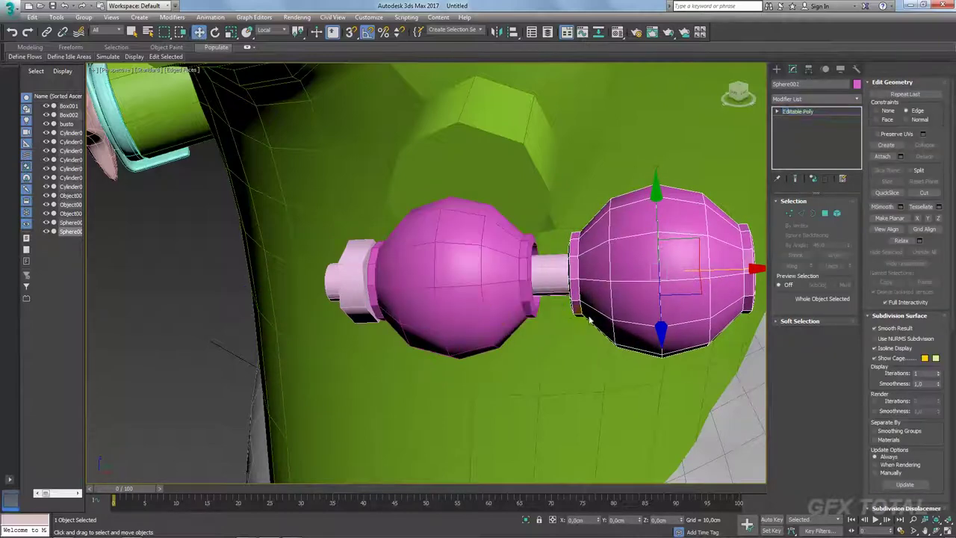
Delete Sphere002's end-cap polygons to leave a hole, then switch to Border mode
{"action": "middle_click_drag", "start_coordinate": [478, 316], "coordinate": [667, 260], "text": "alt"}
{"action": "left_click", "coordinate": [803, 213]}
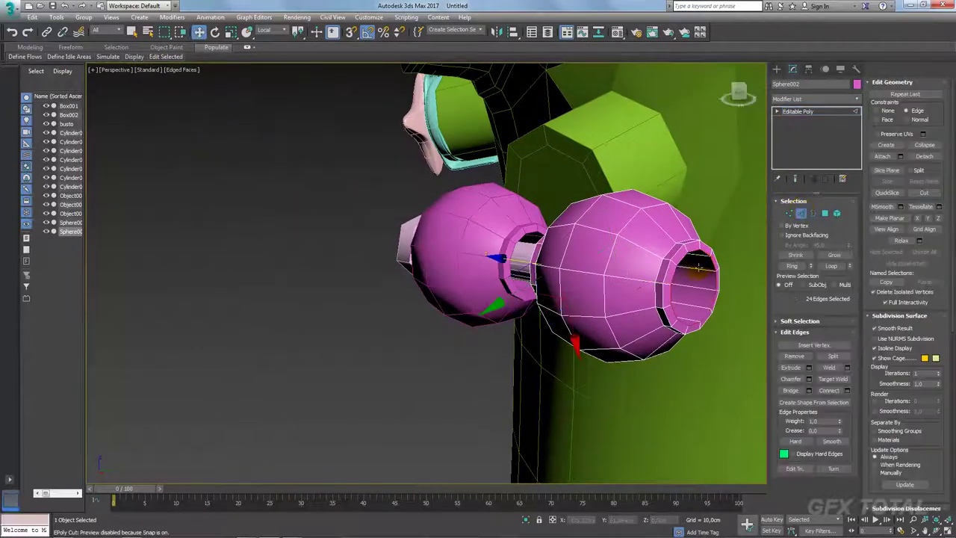
{"action": "left_click", "coordinate": [824, 213]}
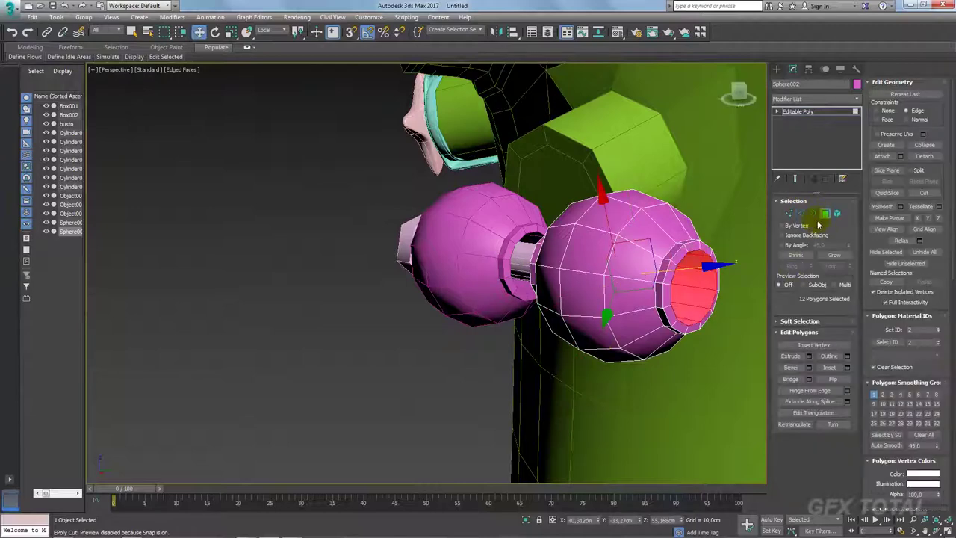
{"action": "key", "text": "Delete"}
{"action": "left_click", "coordinate": [813, 214]}
Select the open rim, uniformly scale Sphere002 down into a small knob, and select the rod
{"action": "middle_click_drag", "start_coordinate": [617, 274], "coordinate": [678, 267], "text": "alt"}
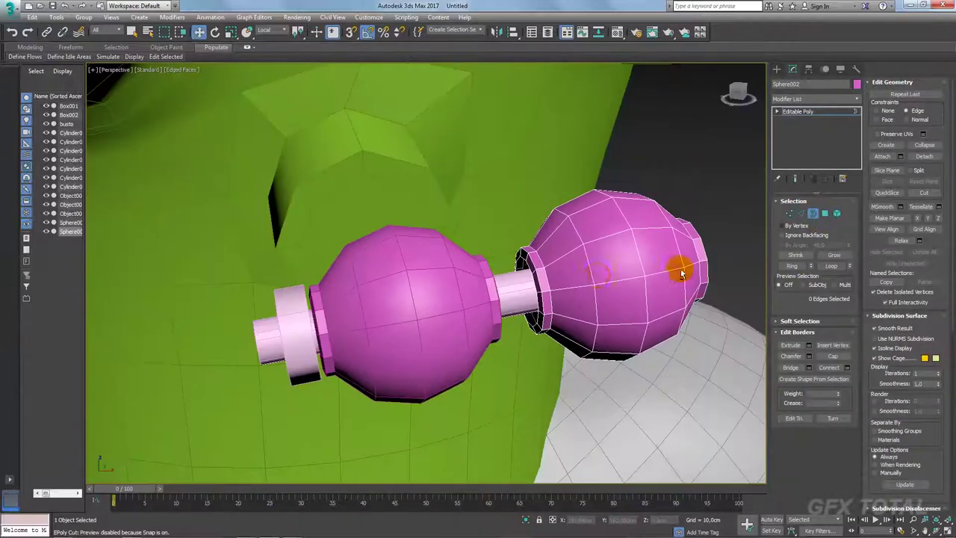
{"action": "left_click", "coordinate": [550, 277]}
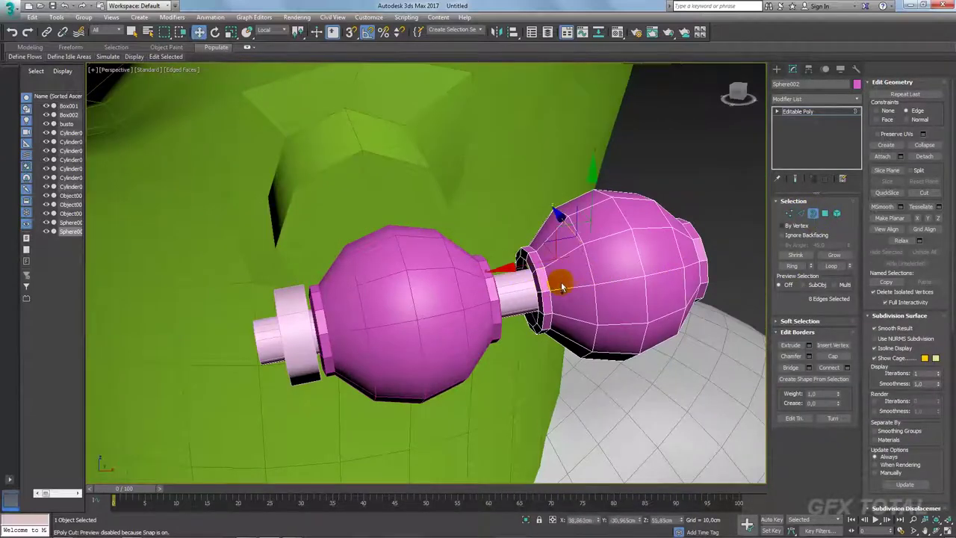
{"action": "left_click", "coordinate": [541, 286], "text": "ctrl"}
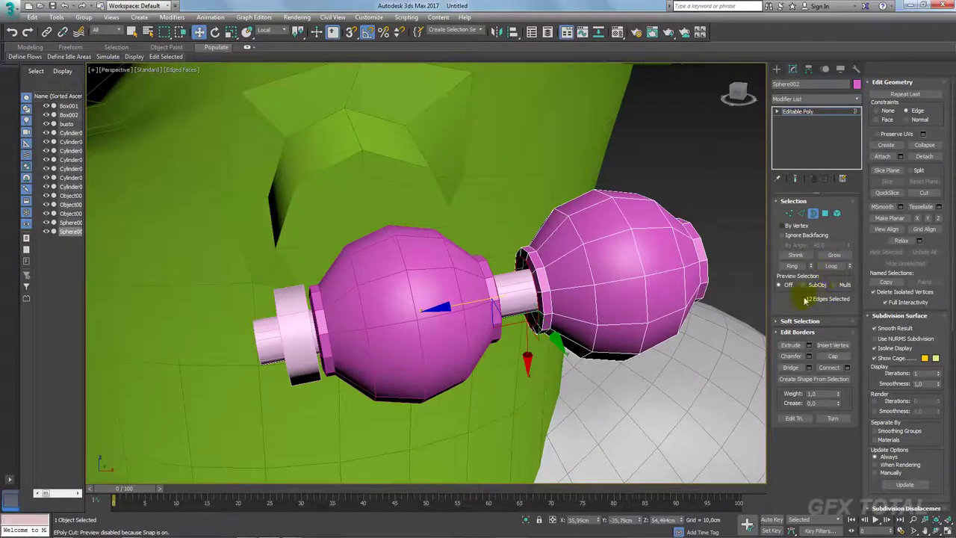
{"action": "left_click", "coordinate": [797, 111]}
{"action": "key", "text": "r"}
{"action": "left_click_drag", "start_coordinate": [594, 273], "coordinate": [613, 324]}
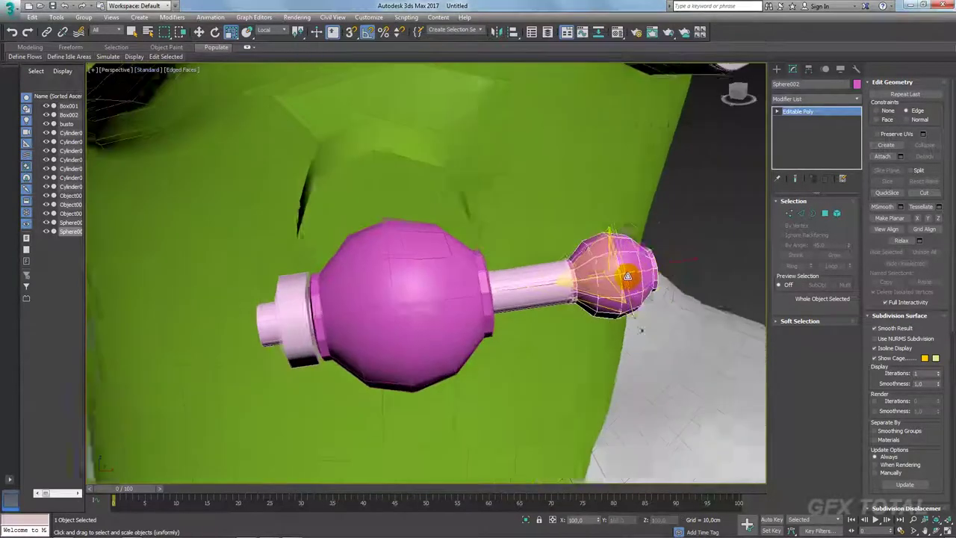
{"action": "key", "text": "w"}
{"action": "left_click", "coordinate": [549, 282]}
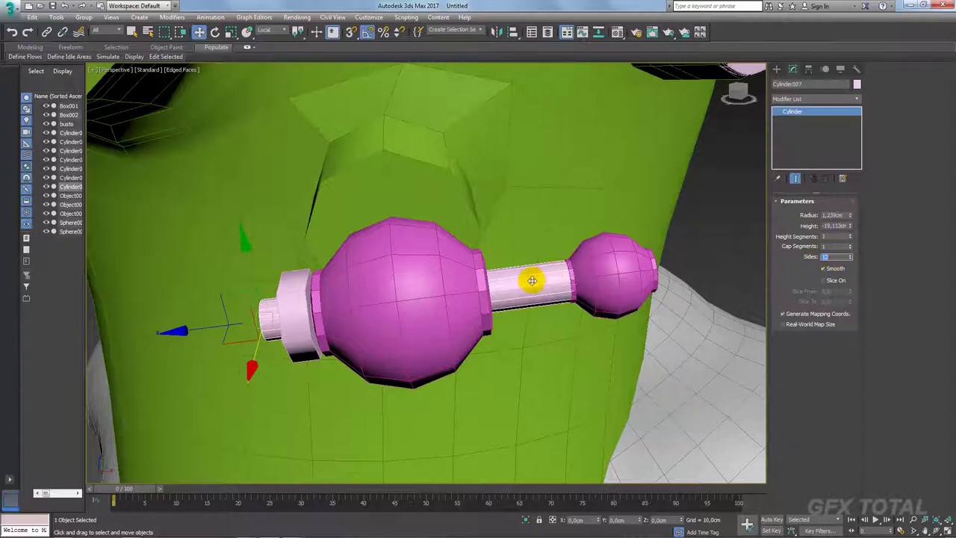
Move the small sphere off the rod end and shorten the rod to leave a gap
{"action": "scroll", "coordinate": [533, 277], "scroll_direction": "up", "scroll_amount": 3}
{"action": "left_click", "coordinate": [677, 277]}
{"action": "left_click_drag", "start_coordinate": [714, 261], "coordinate": [760, 258]}
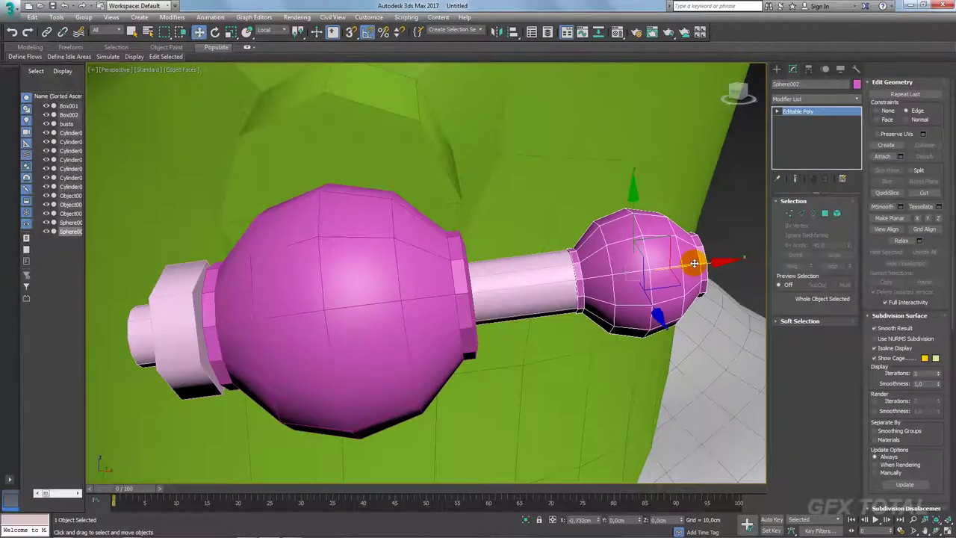
{"action": "left_click", "coordinate": [581, 278]}
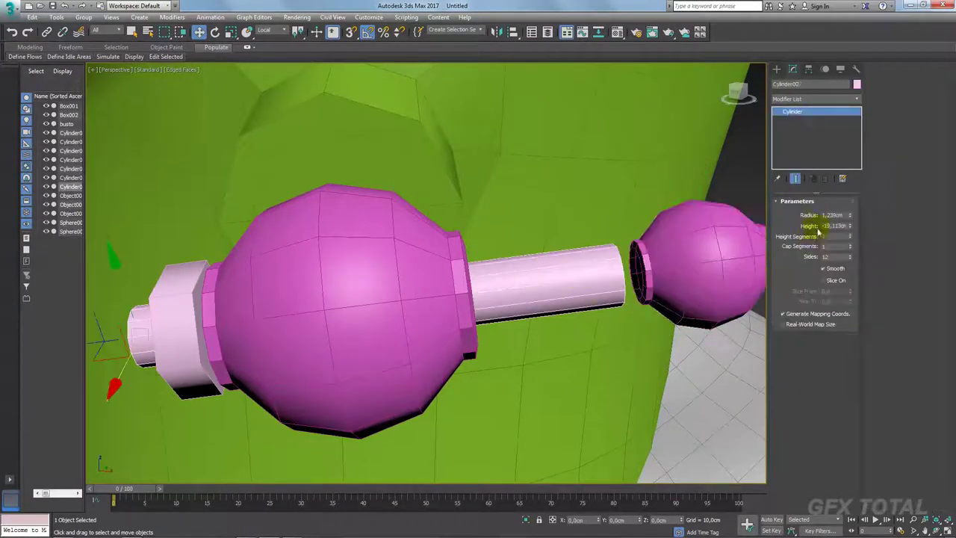
{"action": "left_click_drag", "start_coordinate": [851, 233], "coordinate": [847, 217]}
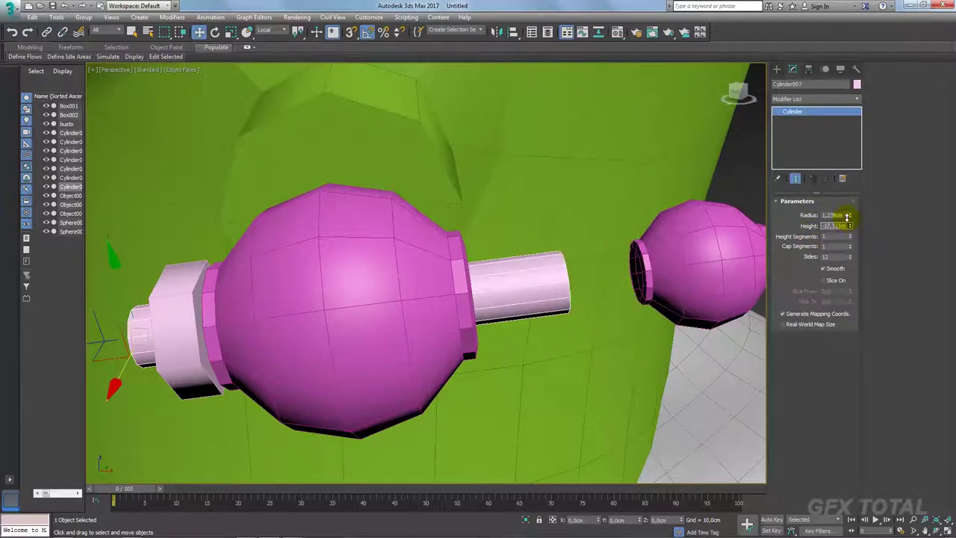
{"action": "left_click", "coordinate": [718, 252]}
{"action": "mouse_move", "coordinate": [718, 251]}
{"action": "middle_mouse_down", "text": "alt"}
{"action": "mouse_move", "coordinate": [636, 273]}
{"action": "mouse_move", "coordinate": [633, 292]}
{"action": "middle_mouse_up", "text": "alt"}
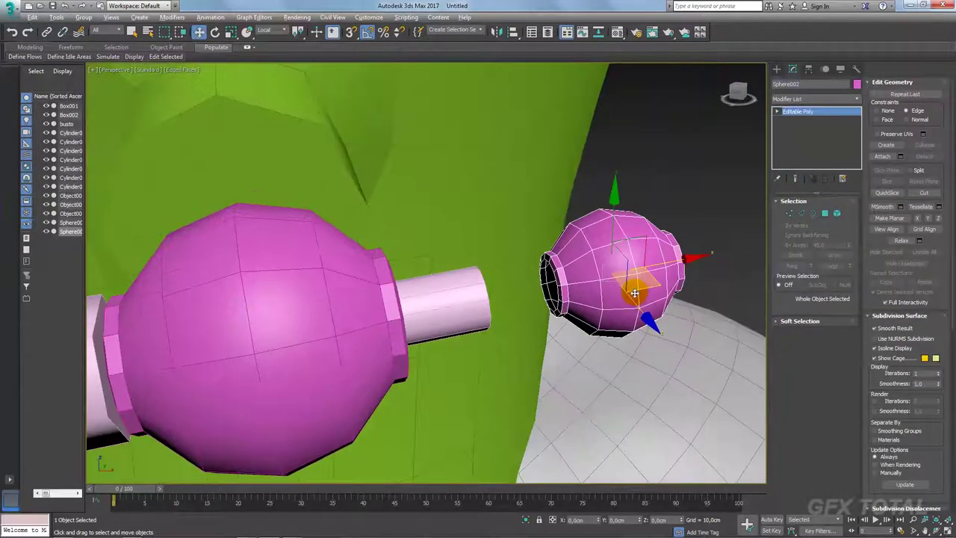
{"action": "key", "text": "alt+Tab"}
{"action": "key", "text": "alt+Tab"}
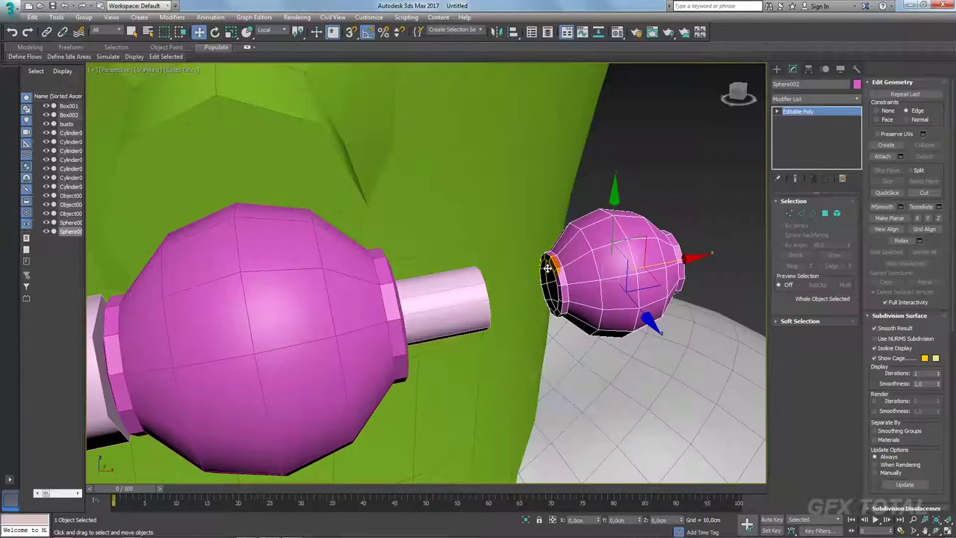
Stretch Sphere002 non-uniformly into a larger egg and delete its left end-cap polygons
{"action": "left_click", "coordinate": [467, 301]}
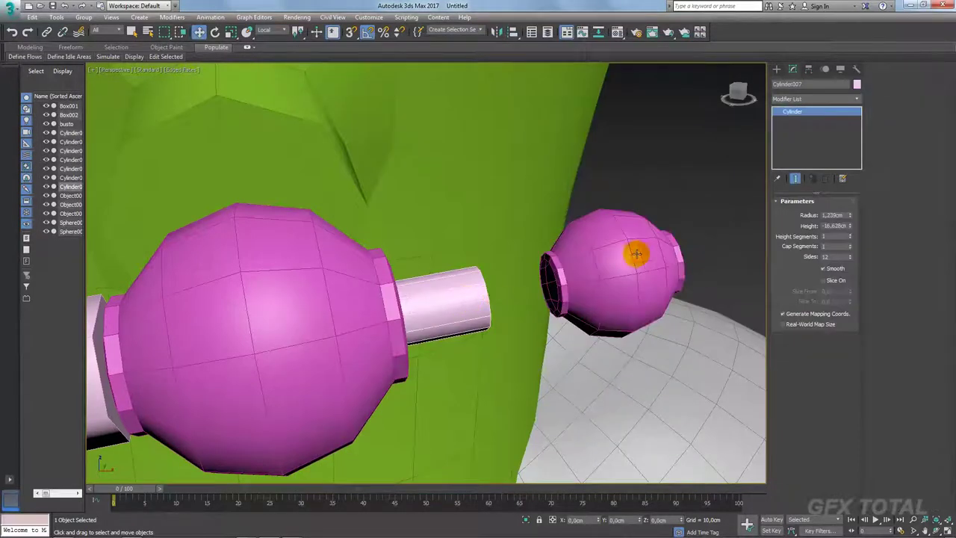
{"action": "left_click", "coordinate": [617, 271]}
{"action": "key", "text": "r"}
{"action": "left_click_drag", "start_coordinate": [603, 273], "coordinate": [514, 291]}
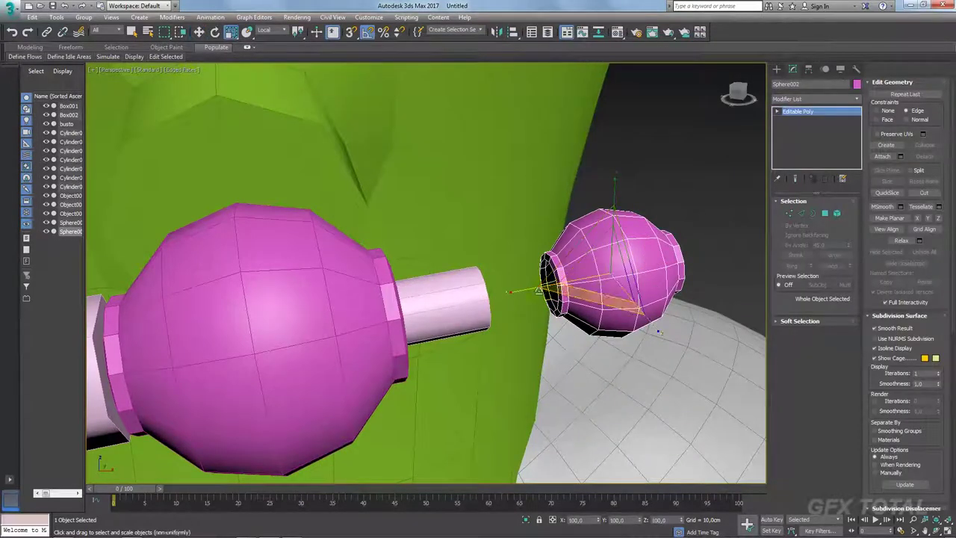
{"action": "left_click_drag", "start_coordinate": [597, 271], "coordinate": [663, 241]}
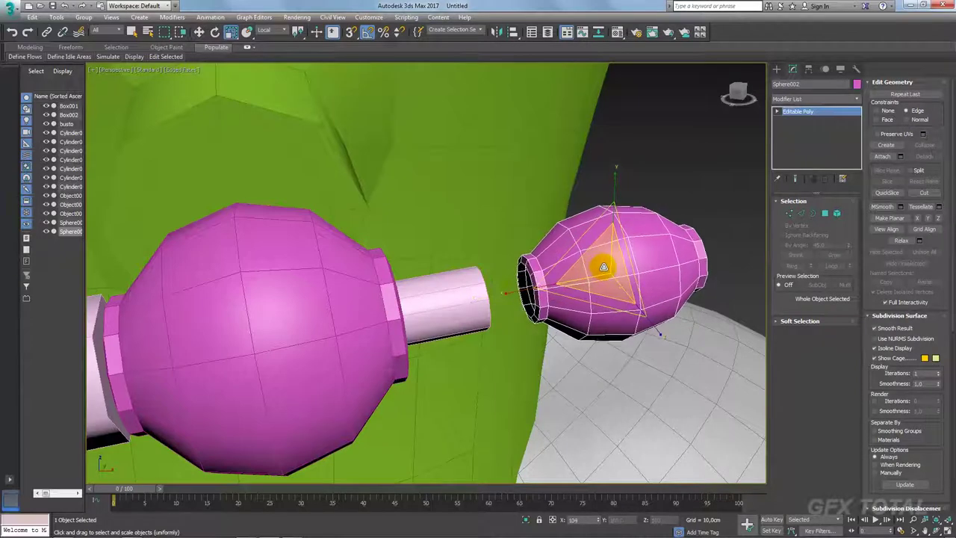
{"action": "key", "text": "4"}
{"action": "left_click", "coordinate": [526, 284]}
{"action": "key", "text": "Delete"}
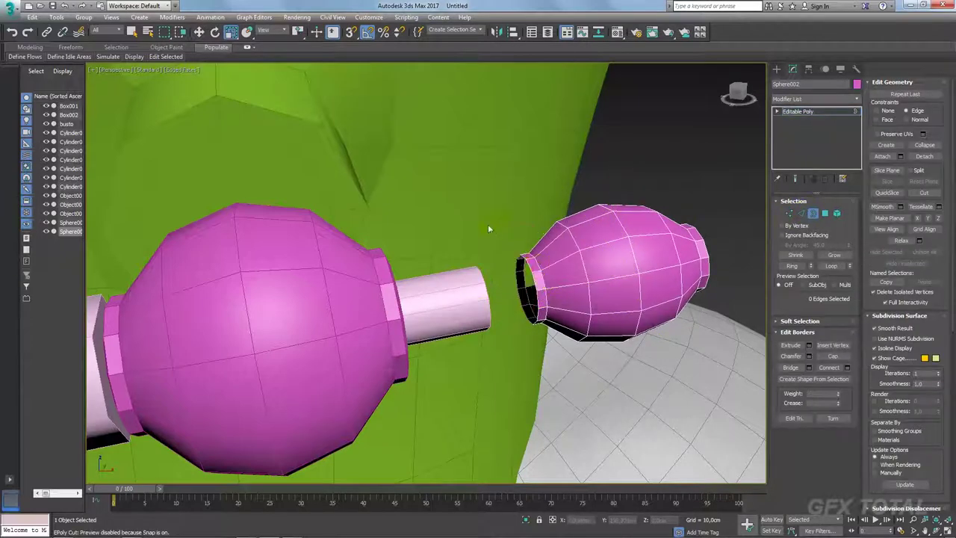
{"action": "key", "text": "3"}
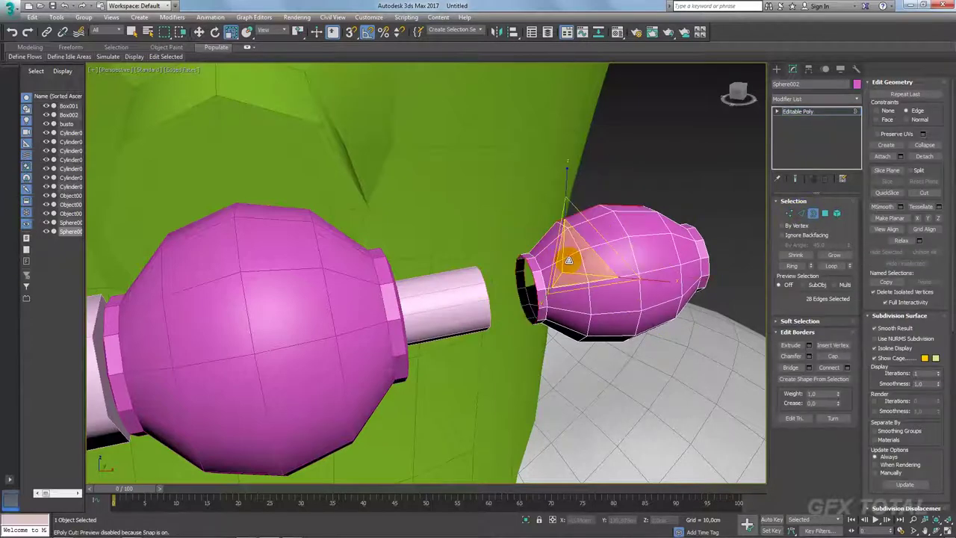
{"action": "mouse_move", "coordinate": [629, 250]}
{"action": "middle_mouse_down", "text": "alt"}
{"action": "mouse_move", "coordinate": [606, 291]}
{"action": "mouse_move", "coordinate": [728, 179]}
{"action": "middle_mouse_up", "text": "alt"}
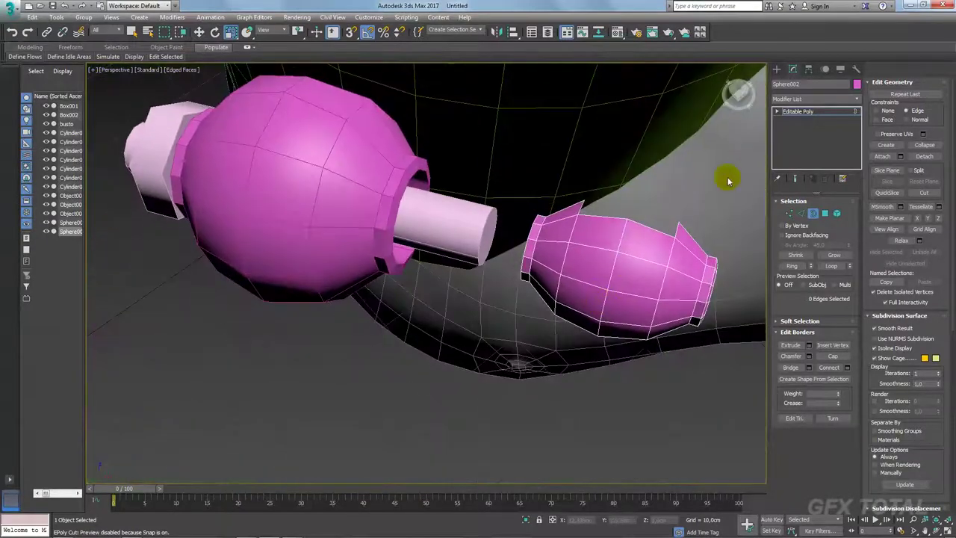
Add a Symmetry modifier to the egg with Mirror Axis Z and flip off
{"action": "left_click", "coordinate": [803, 111]}
{"action": "mouse_move", "coordinate": [662, 241]}
{"action": "middle_mouse_down", "text": "alt"}
{"action": "mouse_move", "coordinate": [654, 288]}
{"action": "mouse_move", "coordinate": [612, 298]}
{"action": "middle_mouse_up", "text": "alt"}
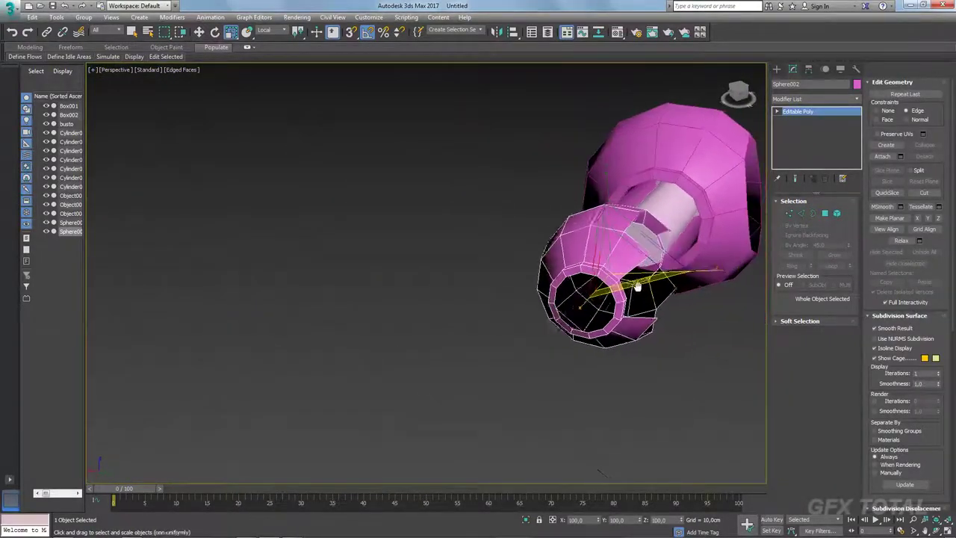
{"action": "left_click", "coordinate": [858, 98]}
{"action": "left_click_drag", "start_coordinate": [856, 117], "coordinate": [851, 384]}
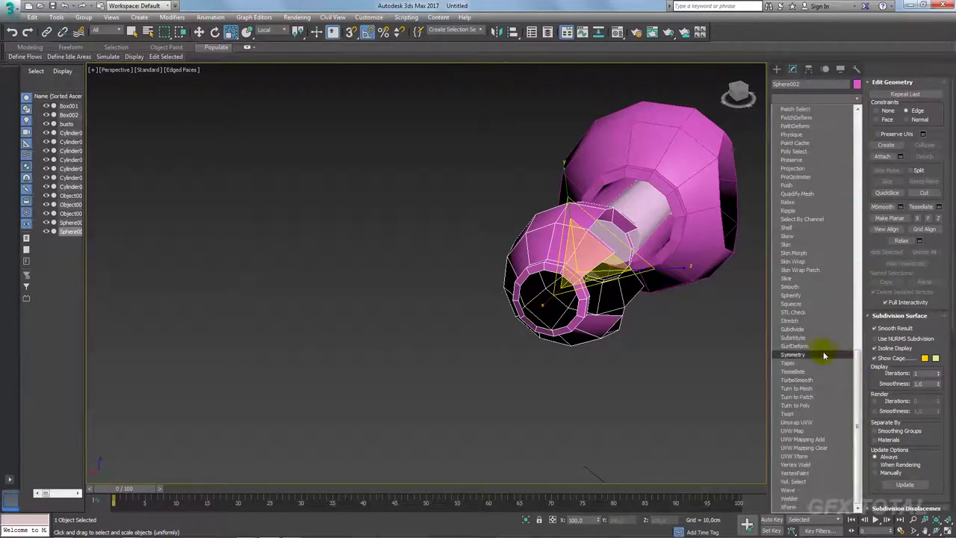
{"action": "left_click", "coordinate": [824, 355]}
{"action": "left_click", "coordinate": [809, 222]}
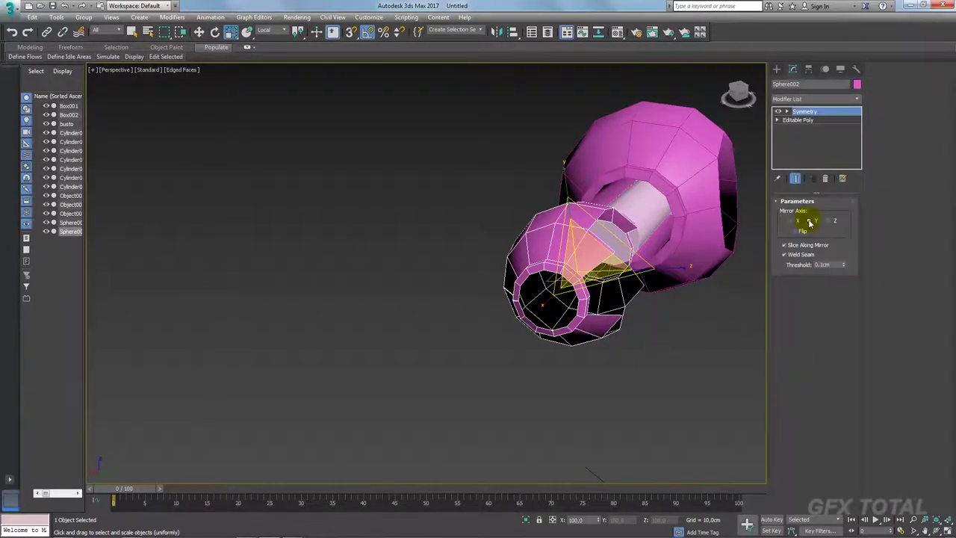
{"action": "left_click", "coordinate": [808, 233]}
{"action": "left_click", "coordinate": [831, 222]}
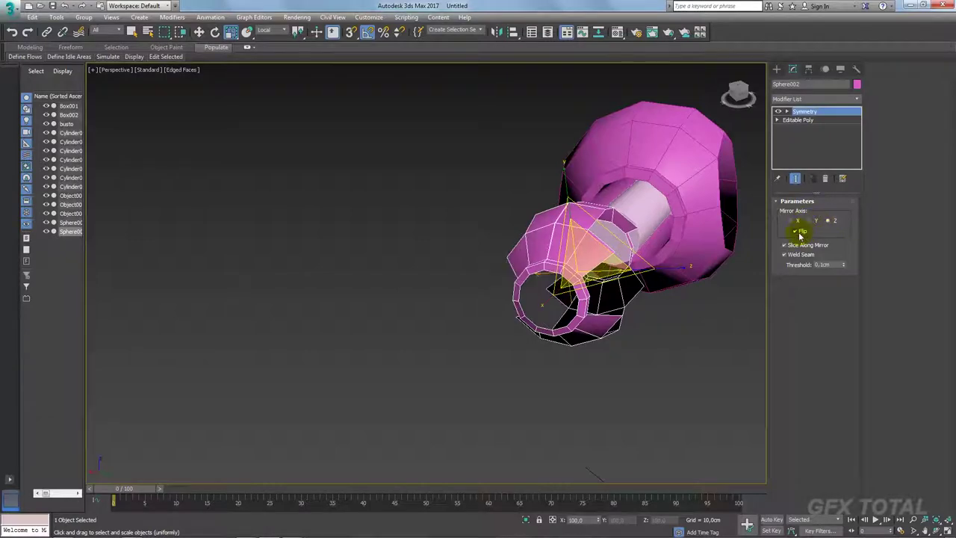
{"action": "left_click", "coordinate": [799, 232]}
Convert the mirrored egg to an editable poly
{"action": "mouse_move", "coordinate": [661, 260]}
{"action": "middle_mouse_down", "text": "alt"}
{"action": "mouse_move", "coordinate": [618, 273]}
{"action": "mouse_move", "coordinate": [606, 228]}
{"action": "middle_mouse_up", "text": "alt"}
{"action": "scroll", "coordinate": [664, 284], "scroll_direction": "up", "scroll_amount": 3}
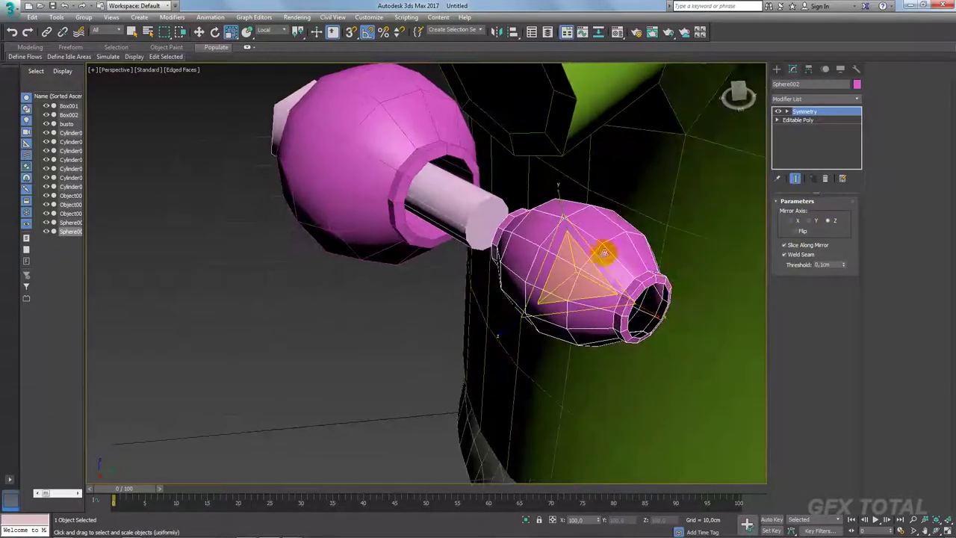
{"action": "right_click", "coordinate": [607, 228]}
{"action": "mouse_move", "coordinate": [653, 333]}
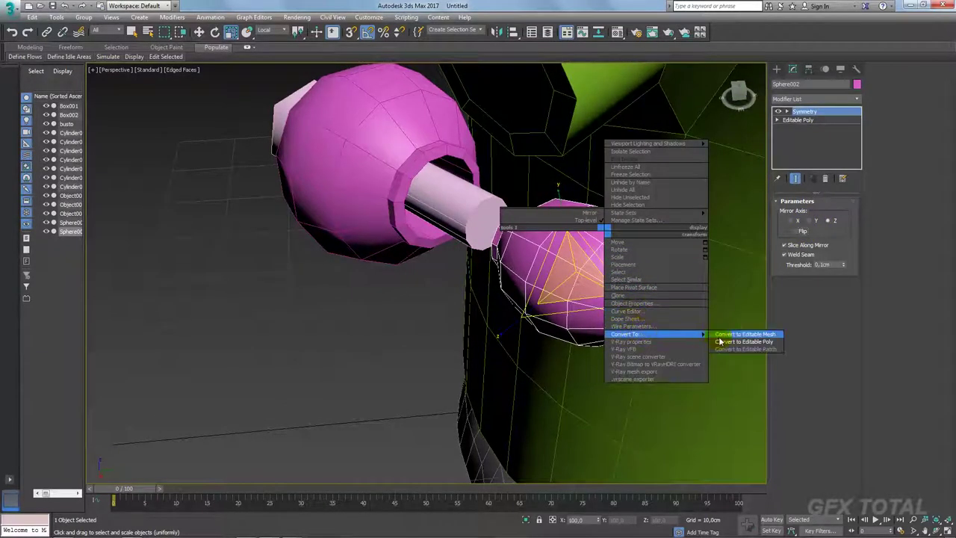
{"action": "left_click", "coordinate": [719, 341]}
{"action": "middle_click_drag", "start_coordinate": [608, 309], "coordinate": [690, 284], "text": "alt"}
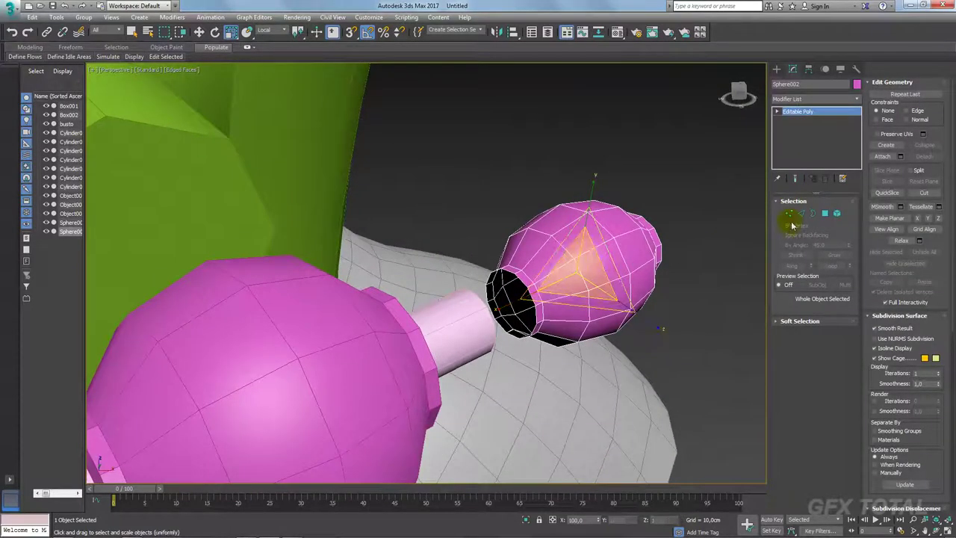
Select all of the egg's vertices and weld the duplicates along the mirror seam
{"action": "left_click", "coordinate": [790, 220]}
{"action": "left_click_drag", "start_coordinate": [736, 166], "coordinate": [458, 398]}
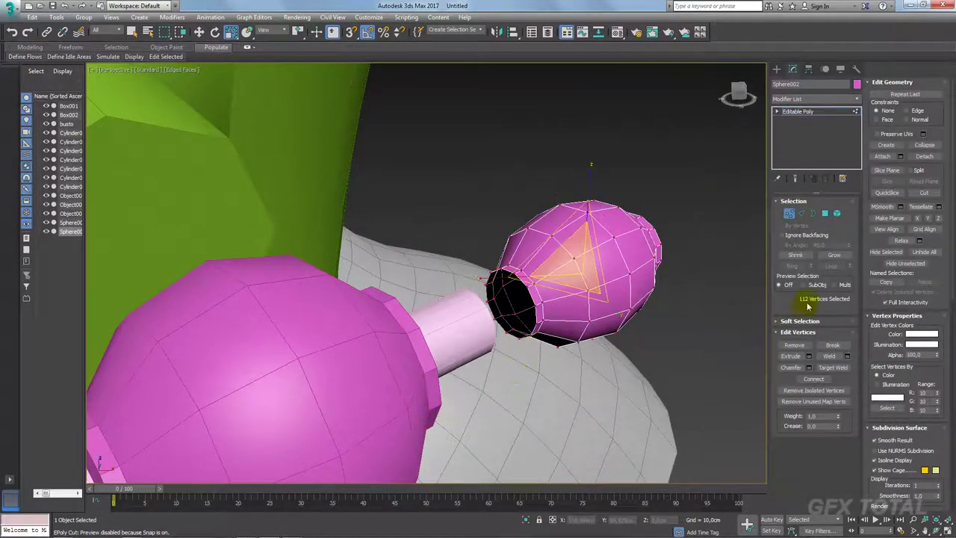
{"action": "left_click", "coordinate": [829, 356]}
{"action": "mouse_move", "coordinate": [674, 301]}
{"action": "middle_mouse_down", "text": "alt"}
{"action": "mouse_move", "coordinate": [610, 297]}
{"action": "mouse_move", "coordinate": [634, 261]}
{"action": "mouse_move", "coordinate": [687, 263]}
{"action": "middle_mouse_up", "text": "alt"}
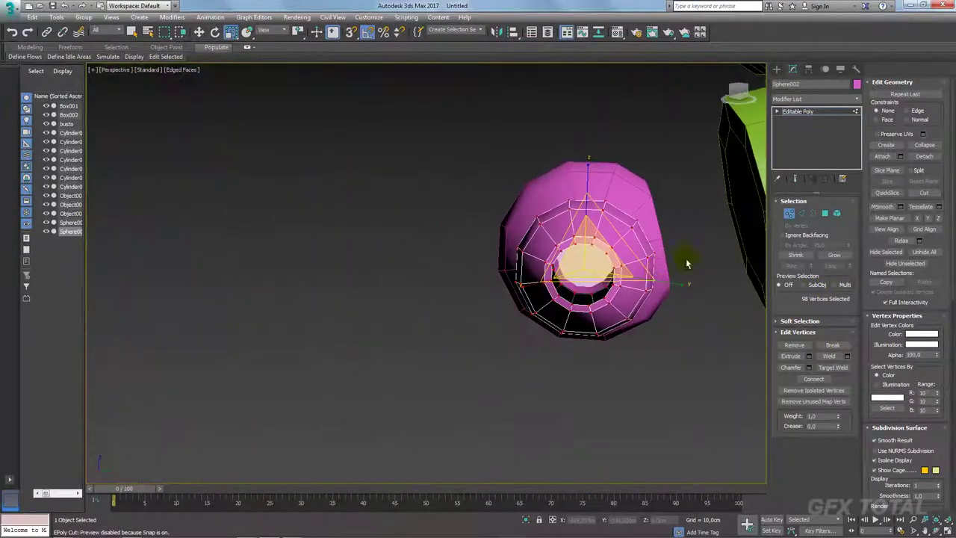
Add a TurboSmooth modifier to Sphere002 so the egg gets a smooth surface
{"action": "left_click", "coordinate": [797, 112]}
{"action": "left_click", "coordinate": [814, 98]}
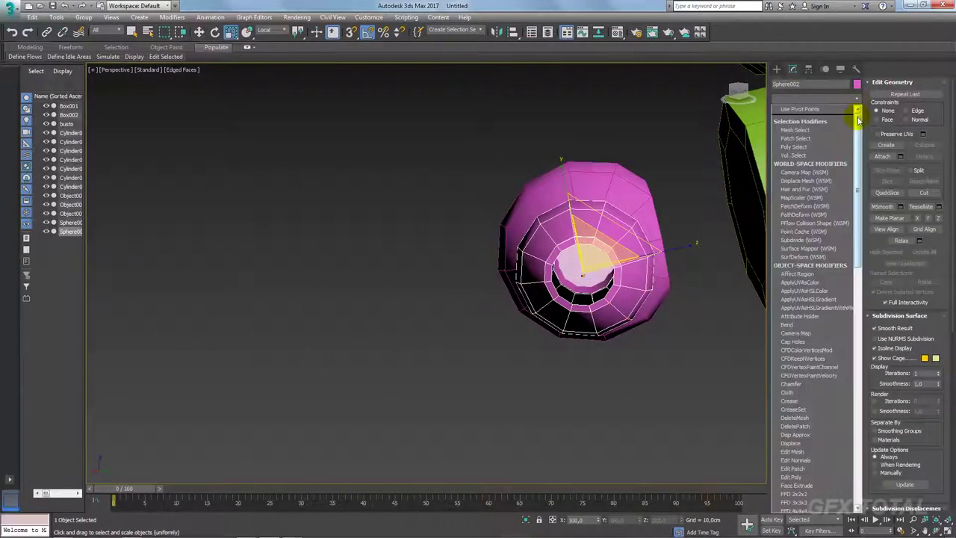
{"action": "scroll", "coordinate": [814, 298], "scroll_direction": "down", "scroll_amount": 5}
{"action": "left_click", "coordinate": [814, 382]}
{"action": "middle_click_drag", "start_coordinate": [672, 331], "coordinate": [623, 342], "text": "alt"}
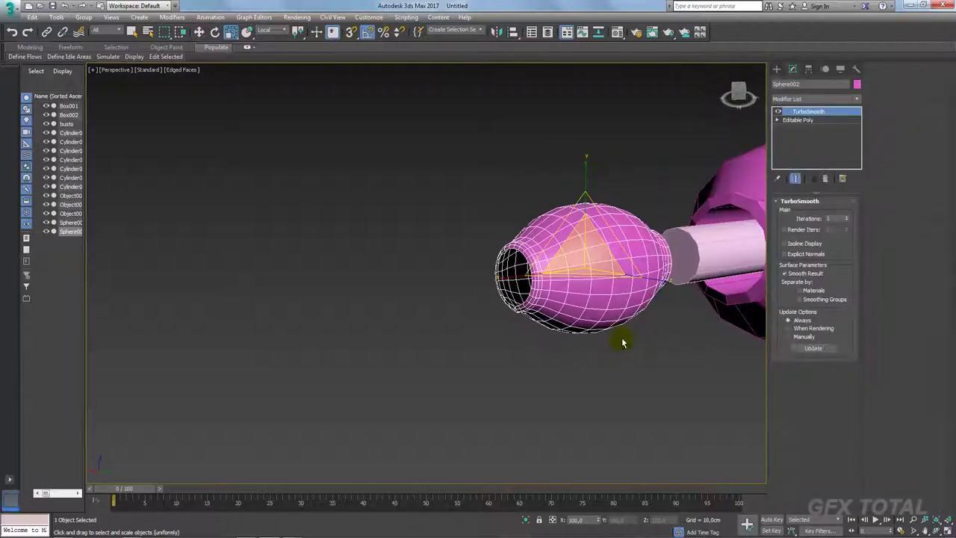
{"action": "middle_click_drag", "start_coordinate": [622, 262], "coordinate": [746, 266], "text": "alt"}
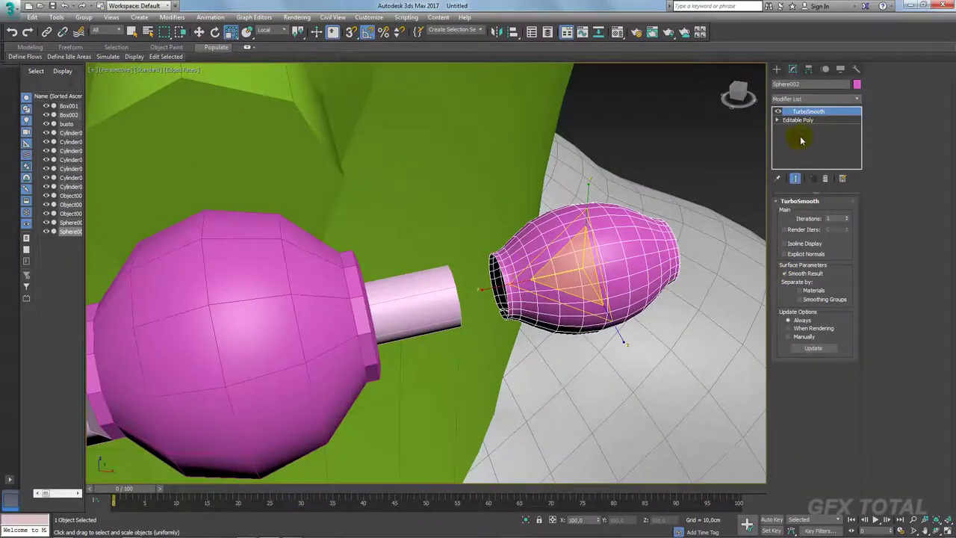
Return to Editable Poly and select, then clear, the egg's open border
{"action": "left_click", "coordinate": [796, 120]}
{"action": "left_click", "coordinate": [813, 213]}
{"action": "left_click", "coordinate": [515, 273]}
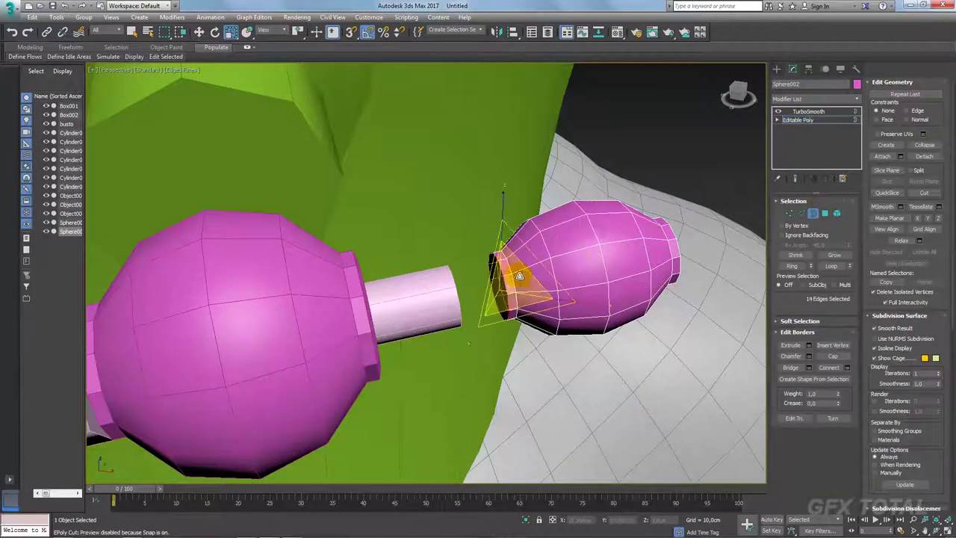
{"action": "left_click", "coordinate": [544, 261]}
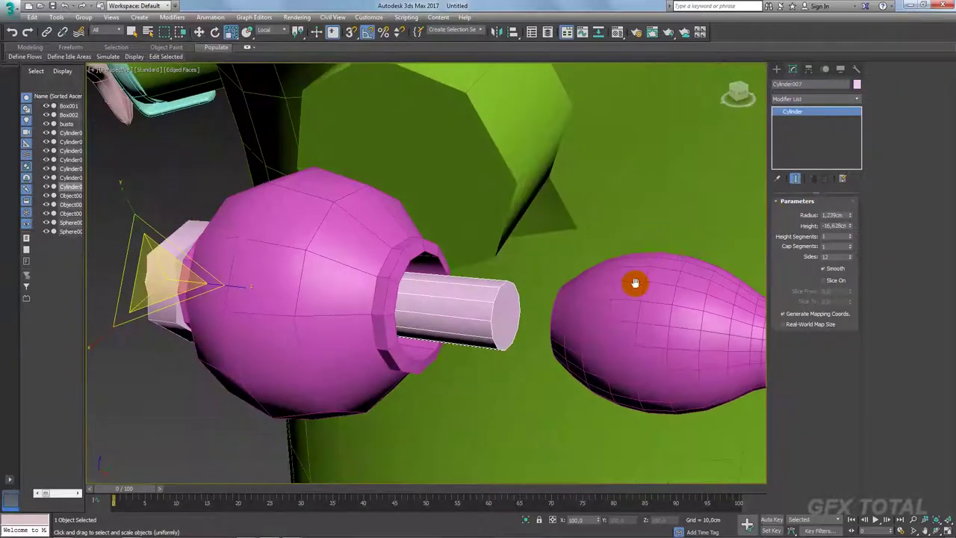
Delete the TurboSmooth modifier from the egg Sphere002
{"action": "middle_click_drag", "start_coordinate": [635, 283], "coordinate": [602, 243], "text": "alt"}
{"action": "right_click", "coordinate": [460, 264]}
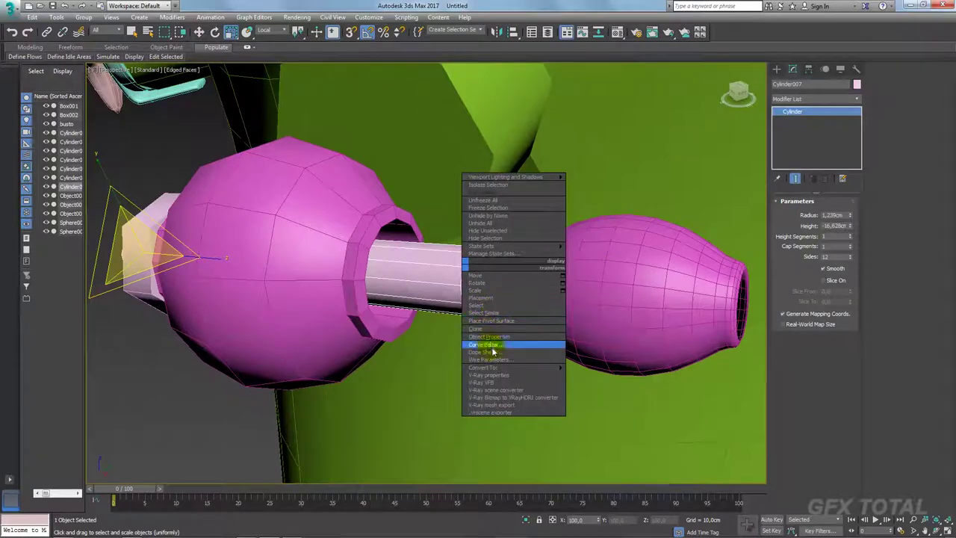
{"action": "left_click", "coordinate": [624, 329]}
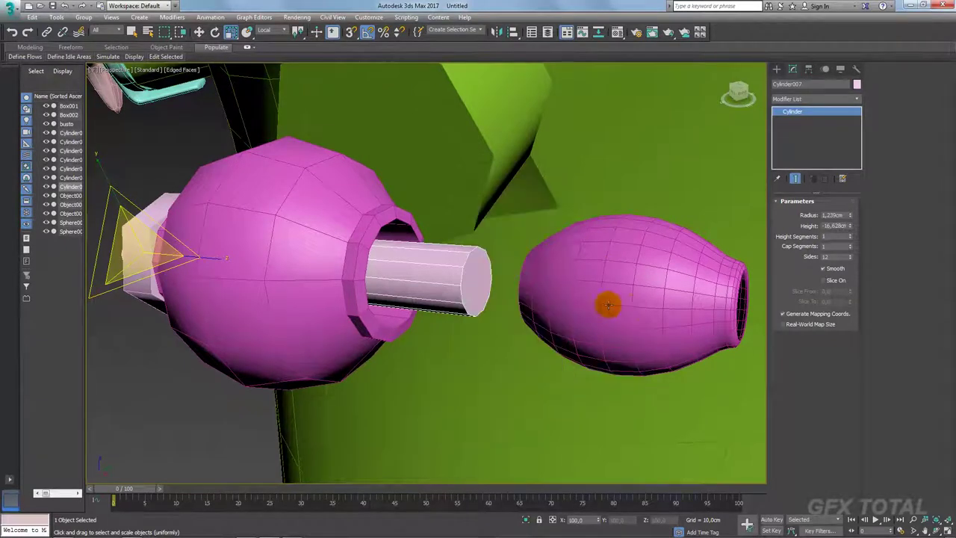
{"action": "left_click", "coordinate": [602, 261]}
{"action": "left_click", "coordinate": [825, 180]}
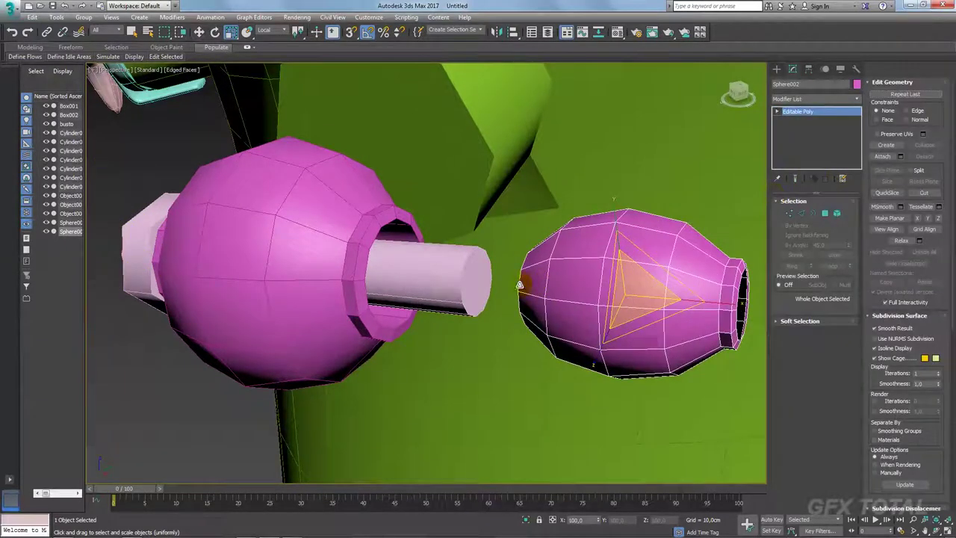
Adjust pipe Cylinder007's height to about -15.64 cm so it reaches the egg
{"action": "left_click", "coordinate": [433, 279]}
{"action": "mouse_move", "coordinate": [433, 279]}
{"action": "middle_mouse_down", "text": "alt"}
{"action": "mouse_move", "coordinate": [468, 277]}
{"action": "mouse_move", "coordinate": [518, 240]}
{"action": "middle_mouse_up", "text": "alt"}
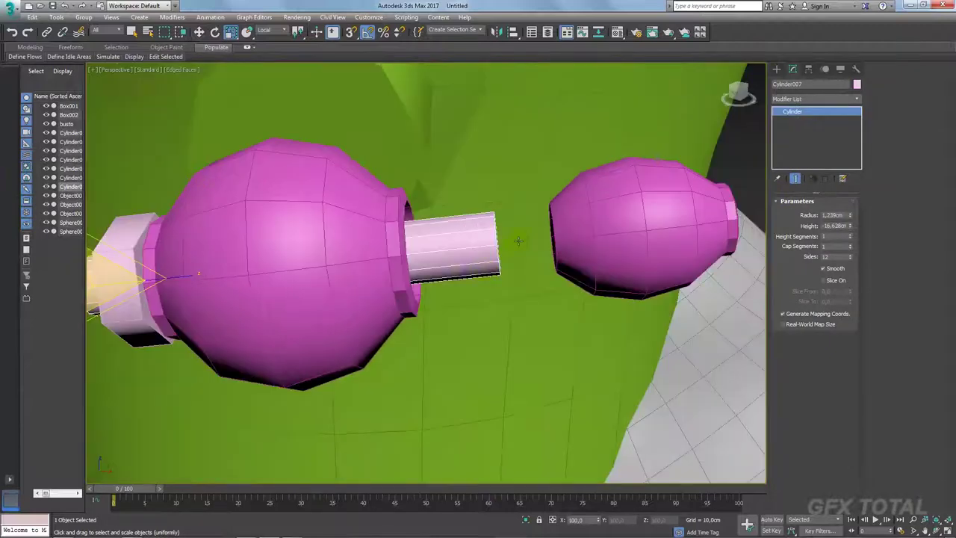
{"action": "mouse_move", "coordinate": [850, 230]}
{"action": "left_mouse_down"}
{"action": "mouse_move", "coordinate": [847, 219]}
{"action": "mouse_move", "coordinate": [851, 232]}
{"action": "mouse_move", "coordinate": [658, 239]}
{"action": "left_mouse_up"}
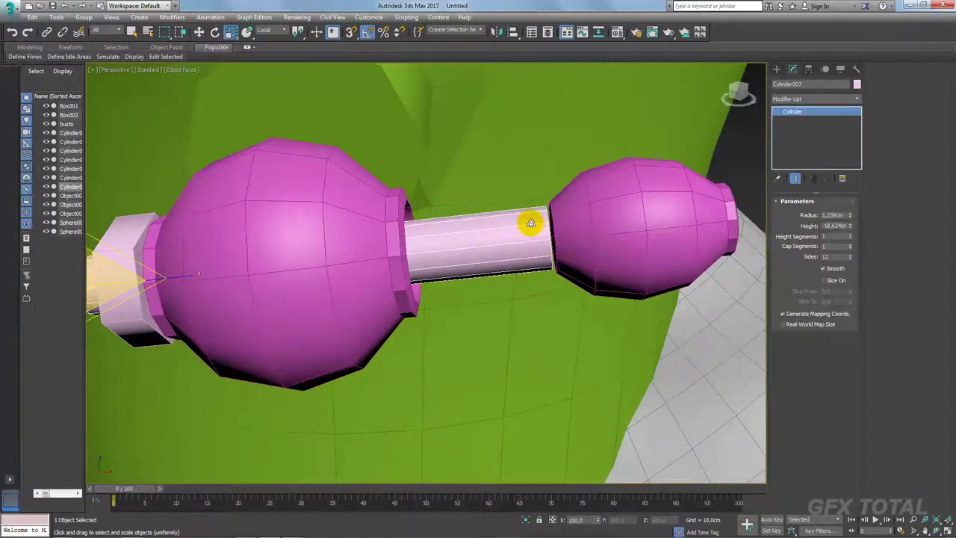
{"action": "mouse_move", "coordinate": [530, 223]}
{"action": "middle_mouse_down", "text": "alt"}
{"action": "mouse_move", "coordinate": [572, 231]}
{"action": "mouse_move", "coordinate": [570, 211]}
{"action": "mouse_move", "coordinate": [819, 234]}
{"action": "middle_mouse_up", "text": "alt"}
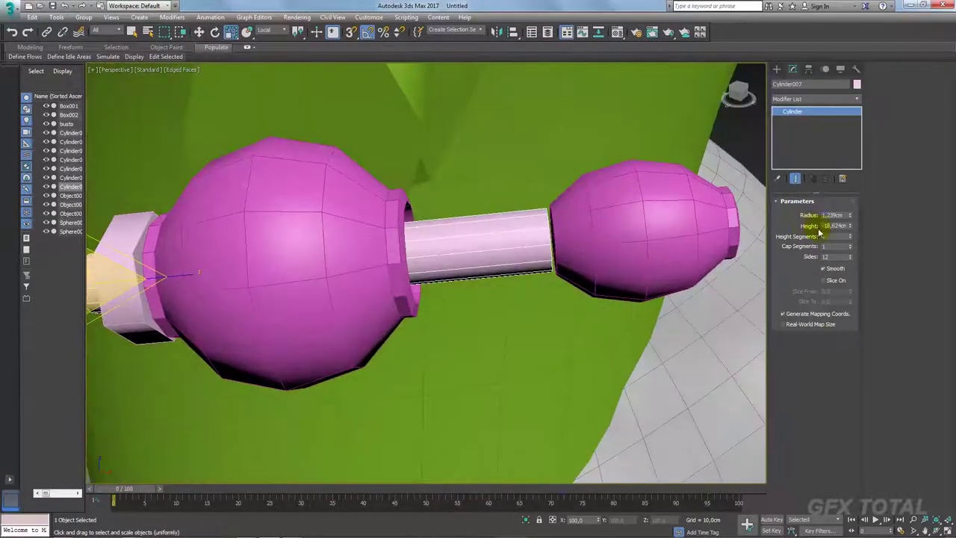
{"action": "left_click_drag", "start_coordinate": [851, 230], "coordinate": [851, 220]}
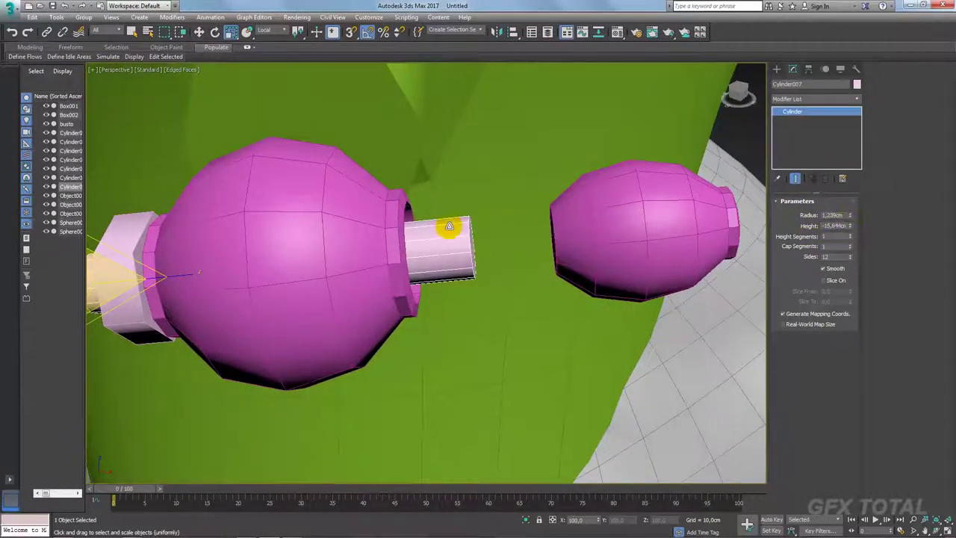
Attach the pale pipe Cylinder007 into the egg's Editable Poly mesh
{"action": "right_click", "coordinate": [449, 226]}
{"action": "left_click", "coordinate": [675, 215]}
{"action": "left_click", "coordinate": [619, 215]}
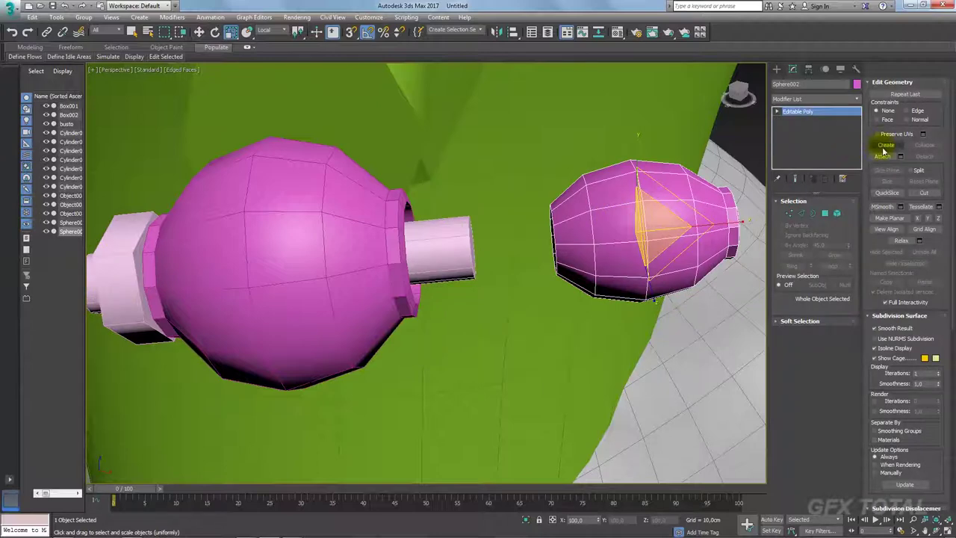
{"action": "left_click", "coordinate": [883, 155]}
{"action": "left_click", "coordinate": [626, 227]}
{"action": "left_click", "coordinate": [453, 240]}
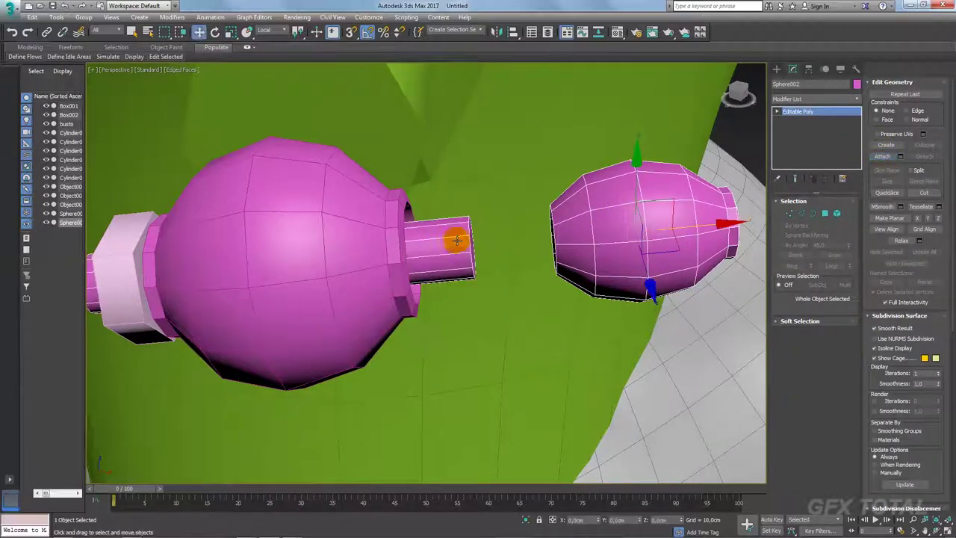
{"action": "left_click", "coordinate": [825, 214]}
Delete the pipe's end-cap face, then try bridging pipe and egg and undo it
{"action": "key", "text": "Delete"}
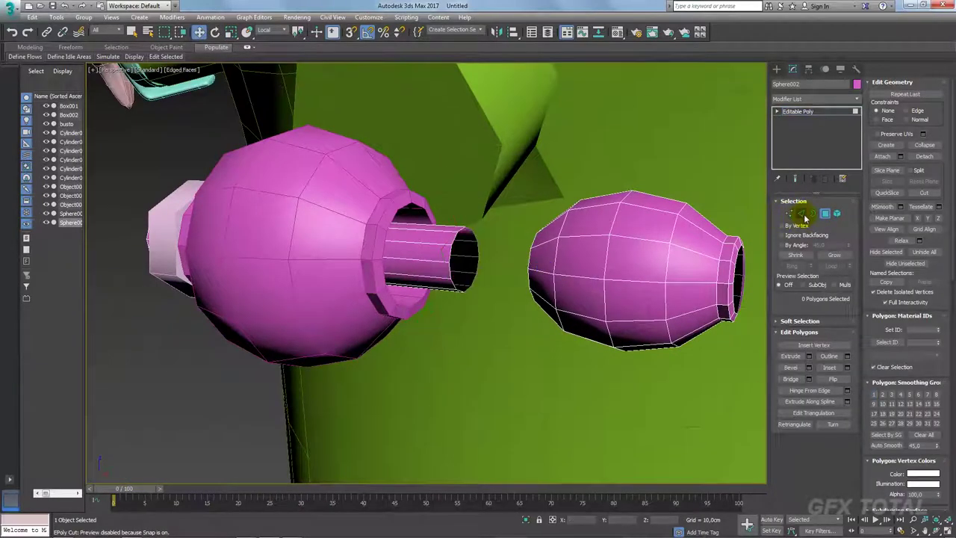
{"action": "left_click", "coordinate": [813, 213]}
{"action": "mouse_move", "coordinate": [590, 273]}
{"action": "middle_mouse_down", "text": "alt"}
{"action": "mouse_move", "coordinate": [783, 349]}
{"action": "mouse_move", "coordinate": [646, 305]}
{"action": "mouse_move", "coordinate": [640, 335]}
{"action": "middle_mouse_up", "text": "alt"}
{"action": "left_click", "coordinate": [793, 369]}
{"action": "scroll", "coordinate": [591, 277], "scroll_direction": "up", "scroll_amount": 2}
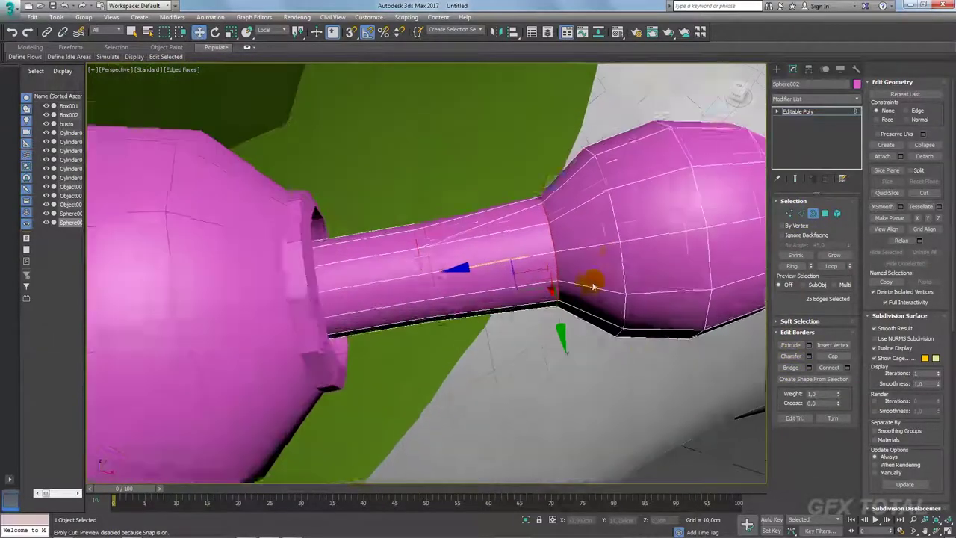
{"action": "scroll", "coordinate": [616, 259], "scroll_direction": "up", "scroll_amount": 2}
{"action": "key", "text": "ctrl+z"}
Select the open borders of the pipe end and the bulb opening (25 edges)
{"action": "mouse_move", "coordinate": [617, 258]}
{"action": "middle_mouse_down", "text": "alt"}
{"action": "mouse_move", "coordinate": [504, 234]}
{"action": "mouse_move", "coordinate": [508, 178]}
{"action": "middle_mouse_up", "text": "alt"}
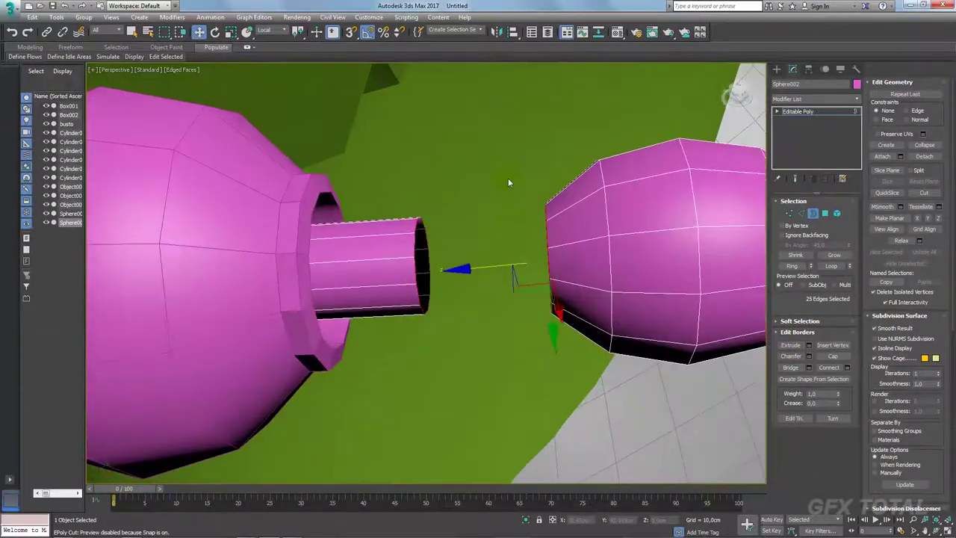
{"action": "left_click_drag", "start_coordinate": [547, 220], "coordinate": [552, 225]}
{"action": "middle_click_drag", "start_coordinate": [619, 256], "coordinate": [762, 303], "text": "alt"}
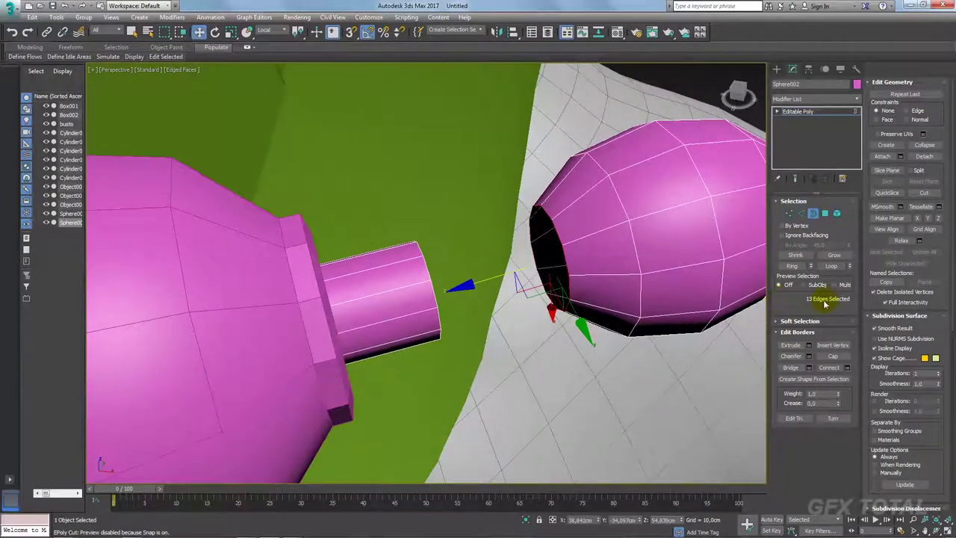
{"action": "left_click_drag", "start_coordinate": [379, 204], "coordinate": [484, 280]}
{"action": "middle_click_drag", "start_coordinate": [754, 306], "coordinate": [558, 254], "text": "alt"}
{"action": "left_click_drag", "start_coordinate": [462, 196], "coordinate": [461, 197], "text": "ctrl"}
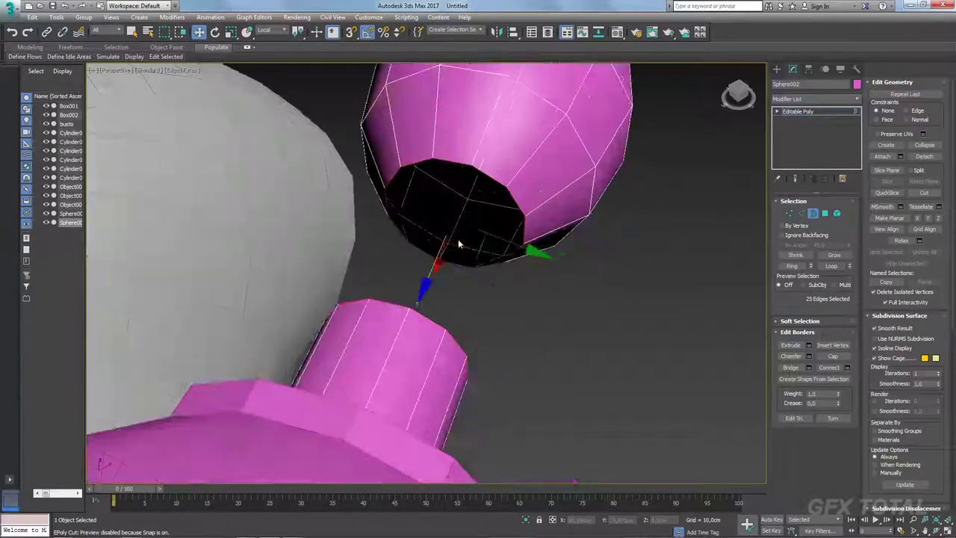
{"action": "mouse_move", "coordinate": [458, 239]}
{"action": "middle_mouse_down", "text": "alt"}
{"action": "mouse_move", "coordinate": [537, 213]}
{"action": "mouse_move", "coordinate": [404, 271]}
{"action": "mouse_move", "coordinate": [538, 291]}
{"action": "mouse_move", "coordinate": [605, 283]}
{"action": "mouse_move", "coordinate": [608, 246]}
{"action": "mouse_move", "coordinate": [594, 272]}
{"action": "mouse_move", "coordinate": [550, 226]}
{"action": "mouse_move", "coordinate": [580, 275]}
{"action": "mouse_move", "coordinate": [448, 204]}
{"action": "mouse_move", "coordinate": [657, 356]}
{"action": "mouse_move", "coordinate": [574, 362]}
{"action": "middle_mouse_up", "text": "alt"}
{"action": "left_click", "coordinate": [790, 214]}
Weld the stray vertex 110 onto vertex 109 on the bulb opening's rim
{"action": "scroll", "coordinate": [574, 361], "scroll_direction": "down", "scroll_amount": 3}
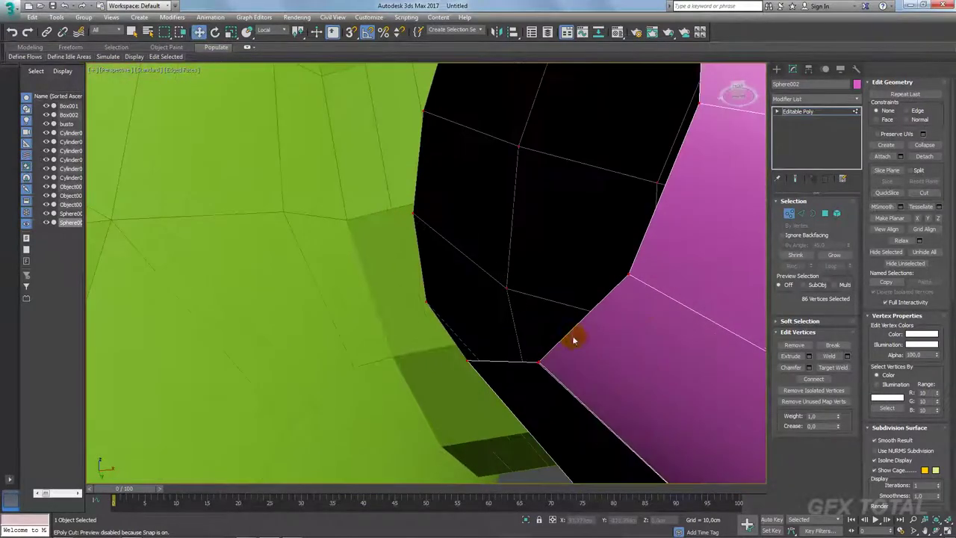
{"action": "scroll", "coordinate": [576, 336], "scroll_direction": "down", "scroll_amount": 3}
{"action": "scroll", "coordinate": [674, 337], "scroll_direction": "down", "scroll_amount": 3}
{"action": "middle_click_drag", "start_coordinate": [469, 297], "coordinate": [631, 359], "text": "alt"}
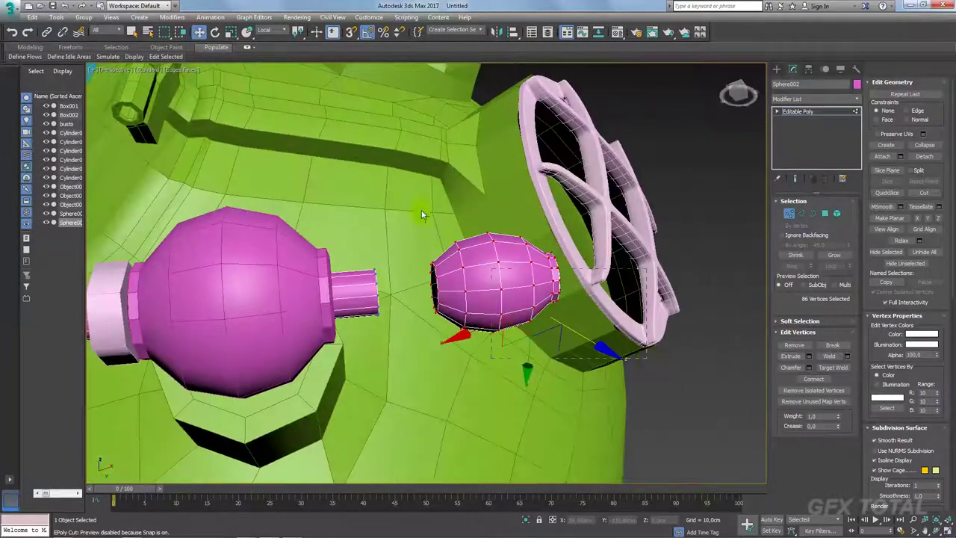
{"action": "mouse_move", "coordinate": [422, 215]}
{"action": "middle_mouse_down", "text": "alt"}
{"action": "mouse_move", "coordinate": [455, 292]}
{"action": "mouse_move", "coordinate": [473, 219]}
{"action": "middle_mouse_up", "text": "alt"}
{"action": "scroll", "coordinate": [448, 321], "scroll_direction": "up", "scroll_amount": 2}
{"action": "scroll", "coordinate": [442, 193], "scroll_direction": "up", "scroll_amount": 5}
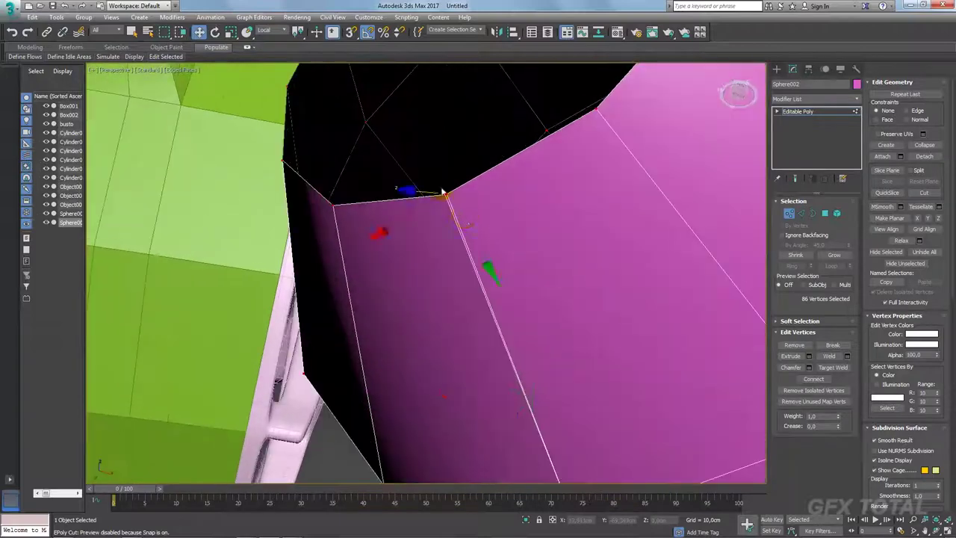
{"action": "scroll", "coordinate": [456, 214], "scroll_direction": "up", "scroll_amount": 1}
{"action": "scroll", "coordinate": [456, 214], "scroll_direction": "down", "scroll_amount": 1}
{"action": "scroll", "coordinate": [465, 239], "scroll_direction": "up", "scroll_amount": 1}
{"action": "scroll", "coordinate": [467, 237], "scroll_direction": "down", "scroll_amount": 1}
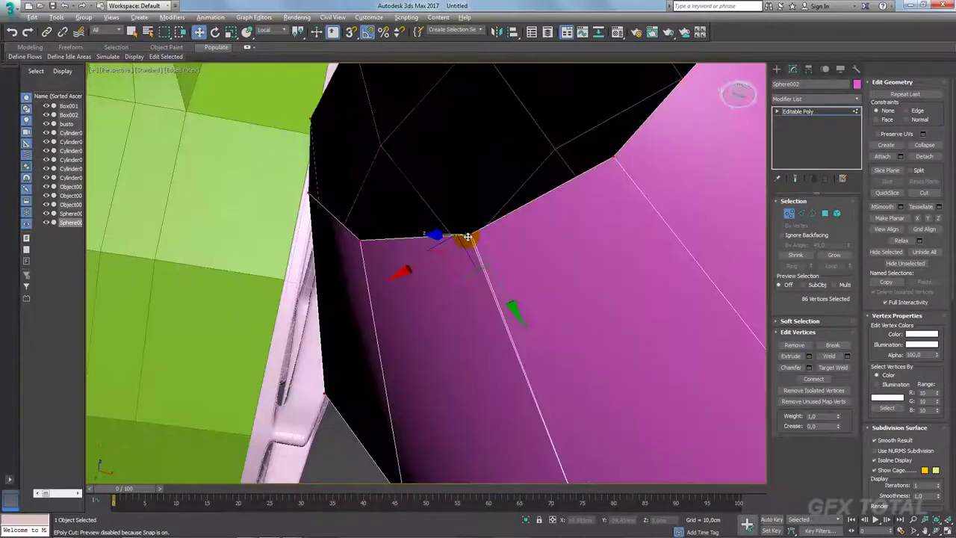
{"action": "left_click", "coordinate": [832, 369]}
{"action": "left_click", "coordinate": [846, 357]}
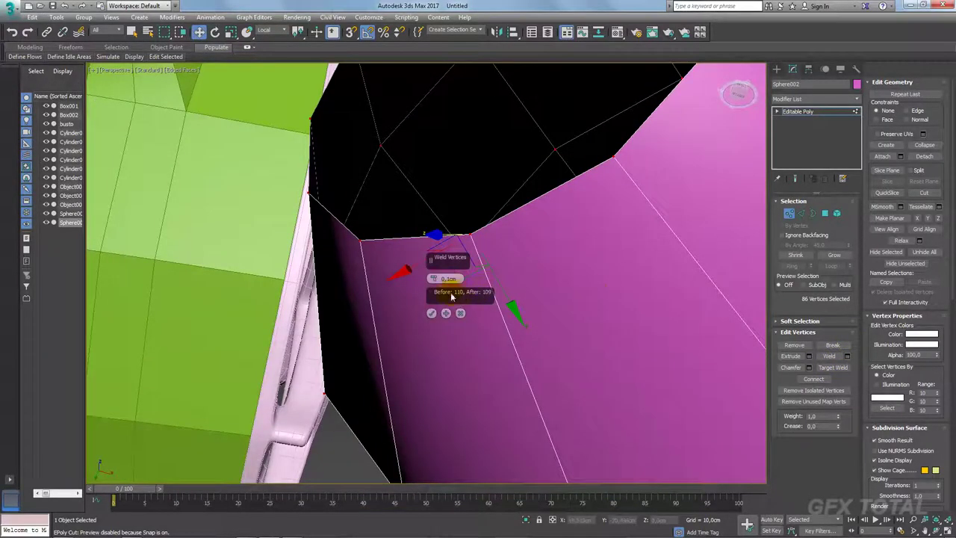
{"action": "left_click", "coordinate": [432, 313]}
Bridge the pipe end to the bulb opening, then view the helmet reference photo
{"action": "scroll", "coordinate": [546, 280], "scroll_direction": "down", "scroll_amount": 3}
{"action": "middle_click_drag", "start_coordinate": [546, 279], "coordinate": [570, 307], "text": "alt"}
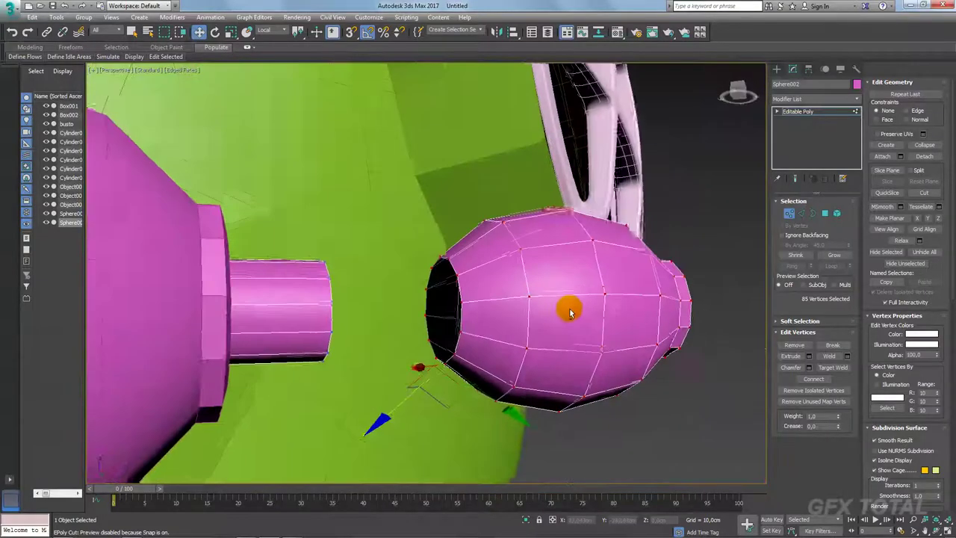
{"action": "scroll", "coordinate": [564, 317], "scroll_direction": "up", "scroll_amount": 2}
{"action": "key", "text": "3"}
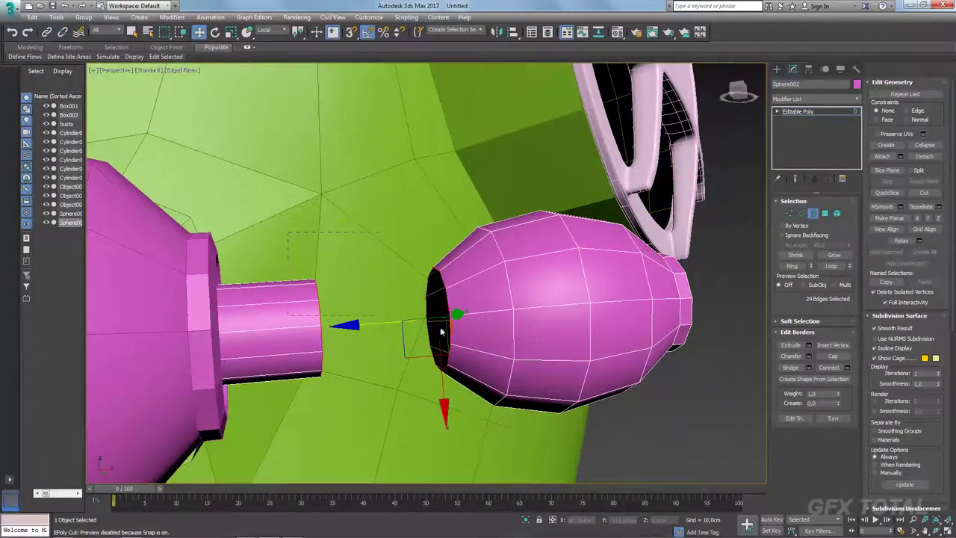
{"action": "left_click", "coordinate": [789, 368]}
{"action": "scroll", "coordinate": [593, 282], "scroll_direction": "down", "scroll_amount": 2}
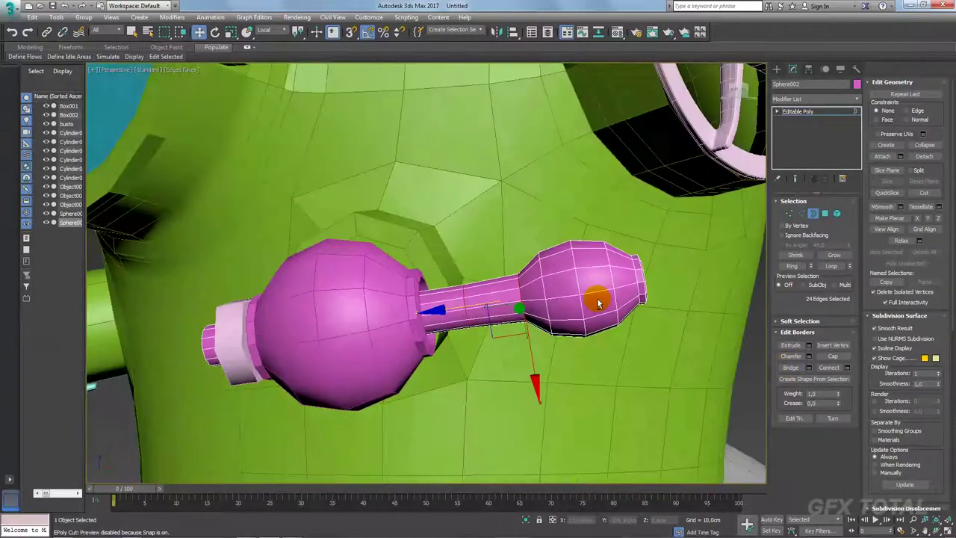
{"action": "middle_click_drag", "start_coordinate": [597, 296], "coordinate": [603, 316], "text": "alt"}
{"action": "scroll", "coordinate": [603, 316], "scroll_direction": "up", "scroll_amount": 2}
{"action": "left_click", "coordinate": [797, 112]}
{"action": "mouse_move", "coordinate": [582, 283]}
{"action": "middle_mouse_down", "text": "alt"}
{"action": "mouse_move", "coordinate": [590, 268]}
{"action": "mouse_move", "coordinate": [575, 278]}
{"action": "middle_mouse_up", "text": "alt"}
{"action": "key", "text": "alt+Tab"}
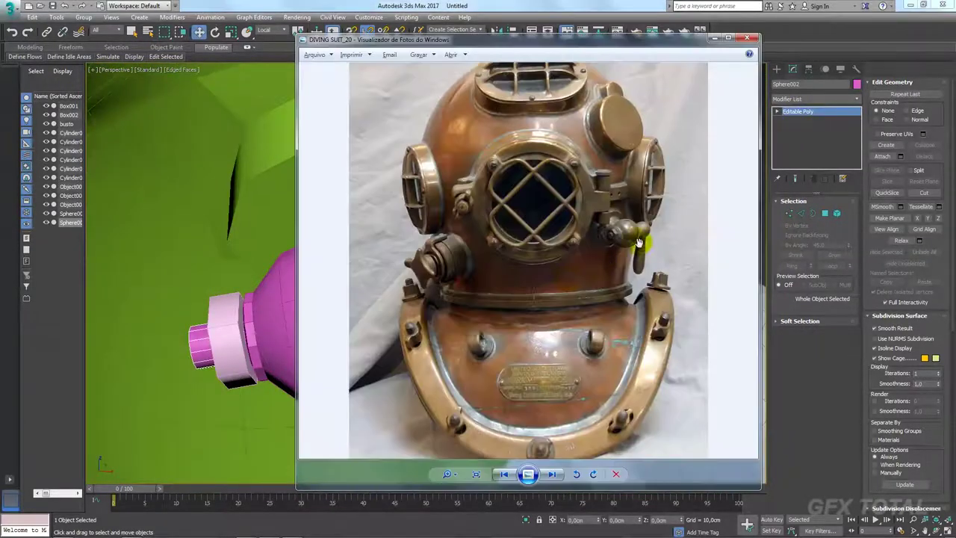
Select the small bulb's faces without the neck and move it toward the big sphere
{"action": "key", "text": "alt+Tab"}
{"action": "middle_click_drag", "start_coordinate": [639, 241], "coordinate": [750, 248], "text": "alt"}
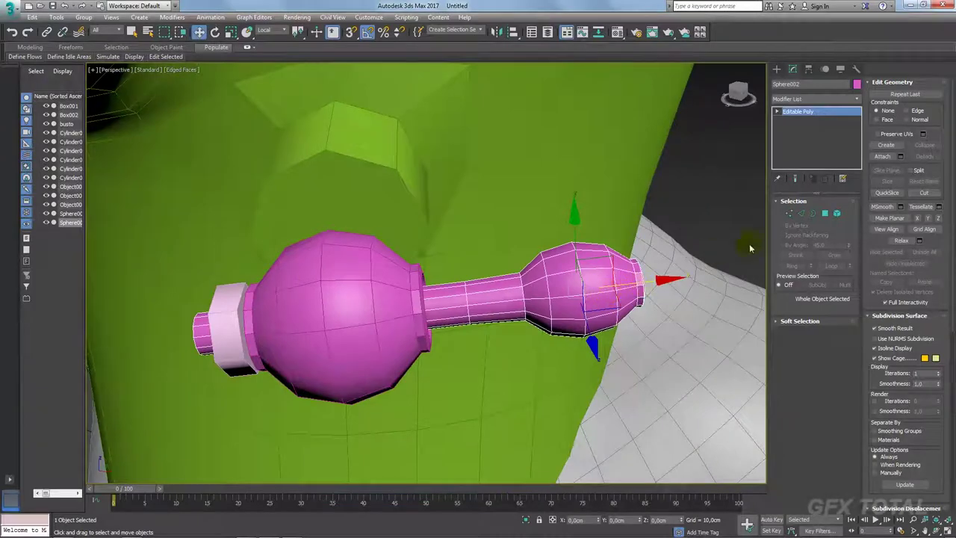
{"action": "left_click", "coordinate": [825, 214]}
{"action": "left_click_drag", "start_coordinate": [698, 207], "coordinate": [648, 286]}
{"action": "left_click_drag", "start_coordinate": [502, 369], "coordinate": [561, 345]}
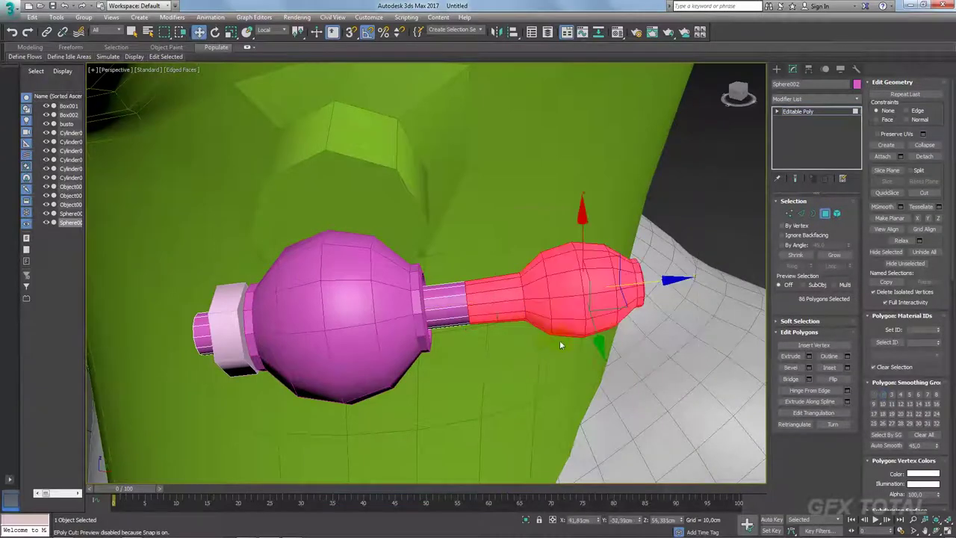
{"action": "left_click_drag", "start_coordinate": [430, 242], "coordinate": [536, 317], "text": "alt"}
{"action": "left_click_drag", "start_coordinate": [667, 279], "coordinate": [635, 282]}
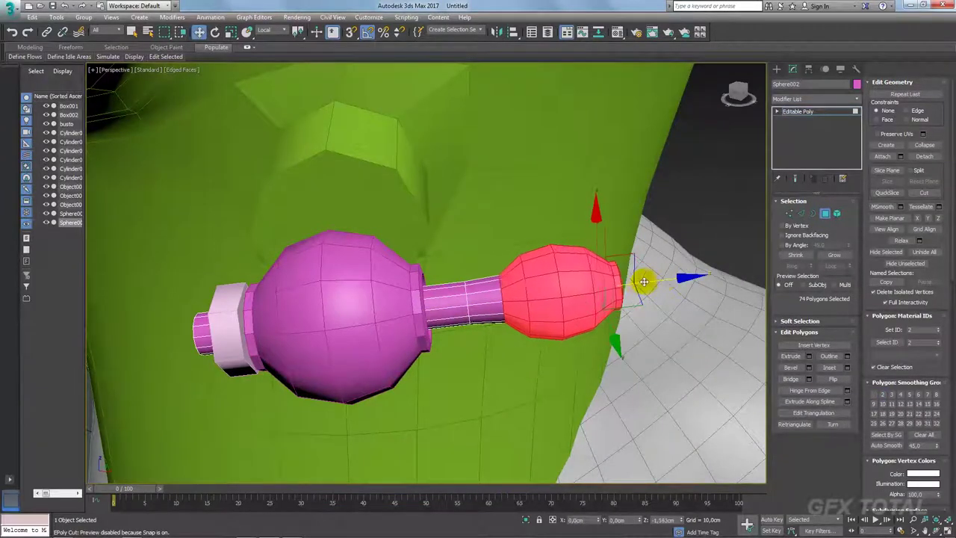
Grow the selection into the neck, compare with the reference photo, and pick two front faces
{"action": "left_click", "coordinate": [837, 254]}
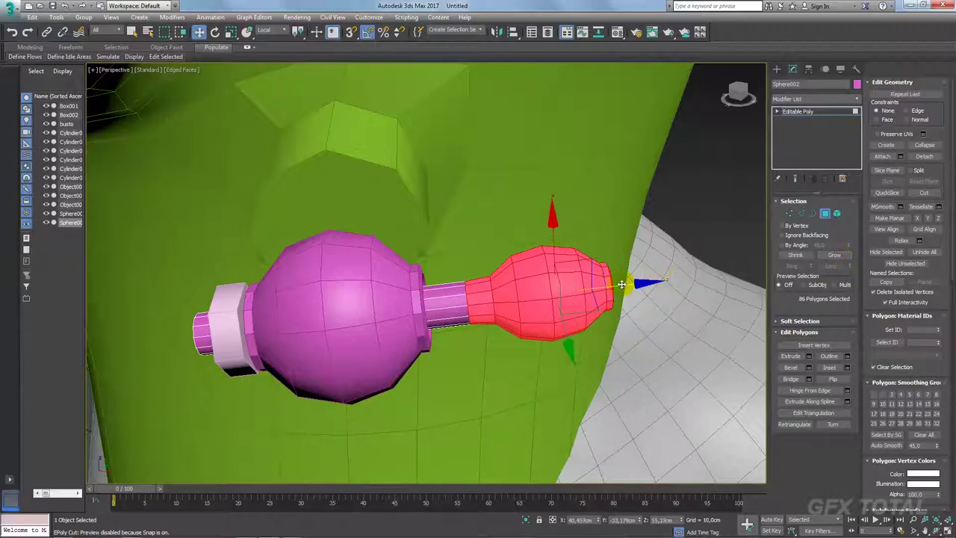
{"action": "scroll", "coordinate": [621, 283], "scroll_direction": "down", "scroll_amount": 5}
{"action": "scroll", "coordinate": [612, 291], "scroll_direction": "down", "scroll_amount": 3}
{"action": "key", "text": "alt+Tab"}
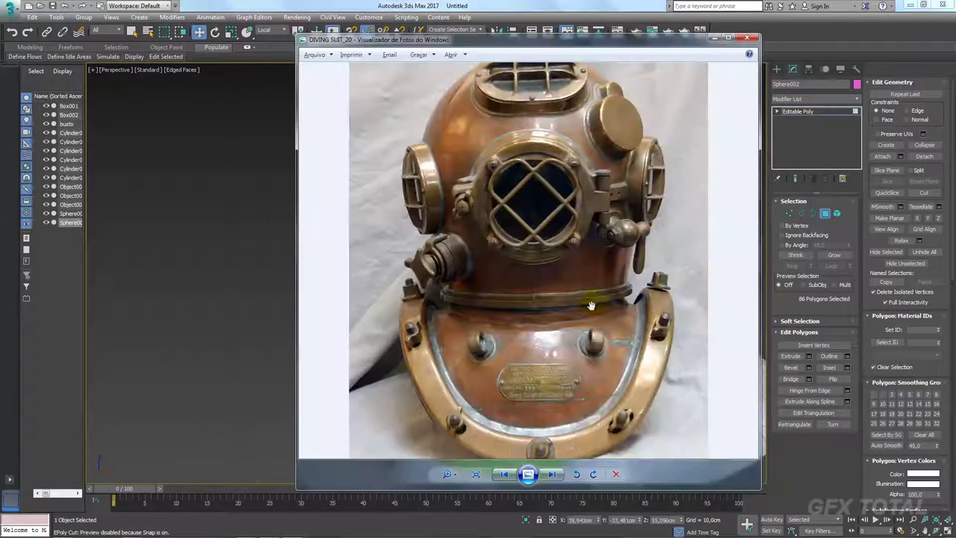
{"action": "key", "text": "alt+Tab"}
{"action": "mouse_move", "coordinate": [658, 274]}
{"action": "middle_mouse_down", "text": "alt"}
{"action": "mouse_move", "coordinate": [593, 297]}
{"action": "mouse_move", "coordinate": [580, 309]}
{"action": "mouse_move", "coordinate": [595, 320]}
{"action": "mouse_move", "coordinate": [584, 274]}
{"action": "middle_mouse_up", "text": "alt"}
{"action": "scroll", "coordinate": [613, 295], "scroll_direction": "up", "scroll_amount": 3}
{"action": "scroll", "coordinate": [593, 297], "scroll_direction": "up", "scroll_amount": 3}
{"action": "left_click", "coordinate": [587, 256]}
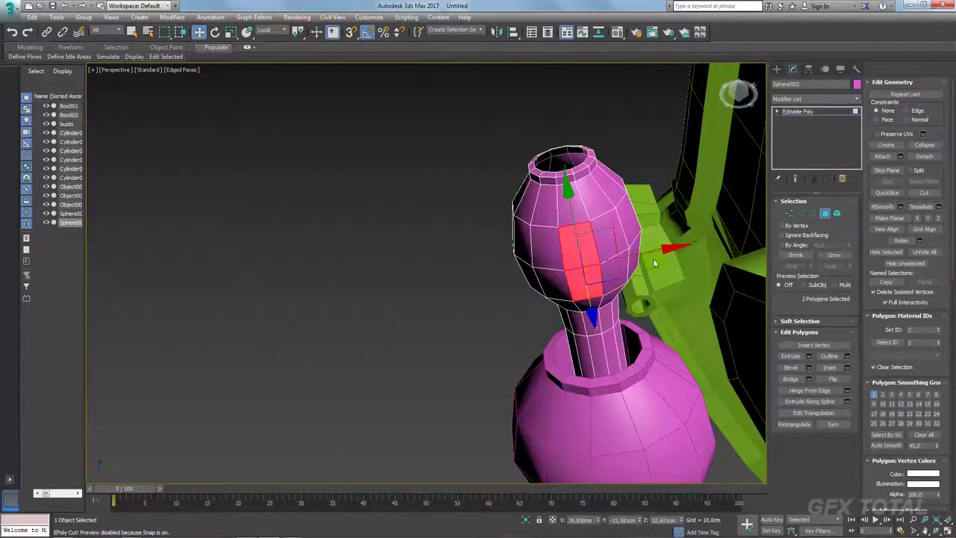
Connect three vertices on the bulb's front with new edges and select two vertices for scaling
{"action": "left_click", "coordinate": [790, 214]}
{"action": "mouse_move", "coordinate": [568, 284]}
{"action": "middle_mouse_down", "text": "alt"}
{"action": "mouse_move", "coordinate": [552, 276]}
{"action": "mouse_move", "coordinate": [559, 271]}
{"action": "middle_mouse_up", "text": "alt"}
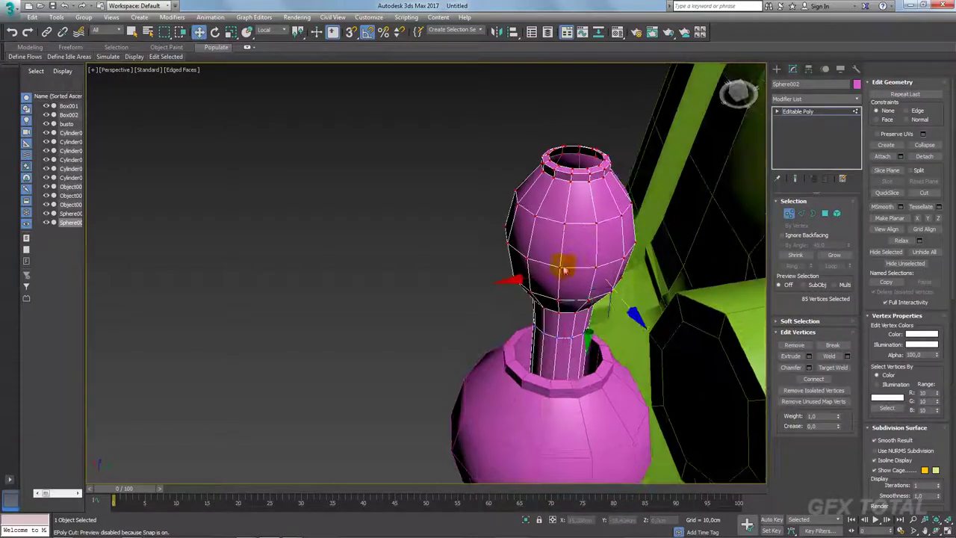
{"action": "left_click", "coordinate": [581, 292], "text": "ctrl"}
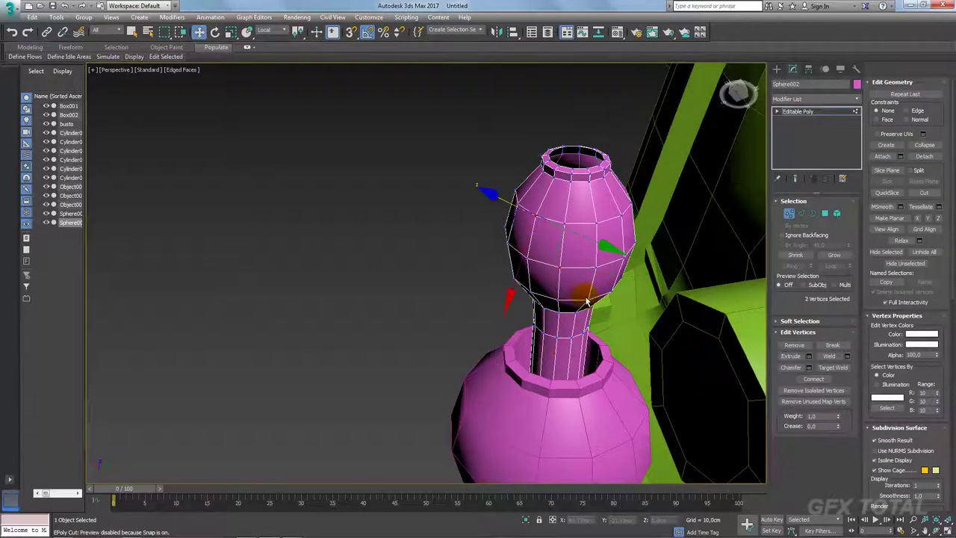
{"action": "left_click", "coordinate": [587, 299], "text": "ctrl"}
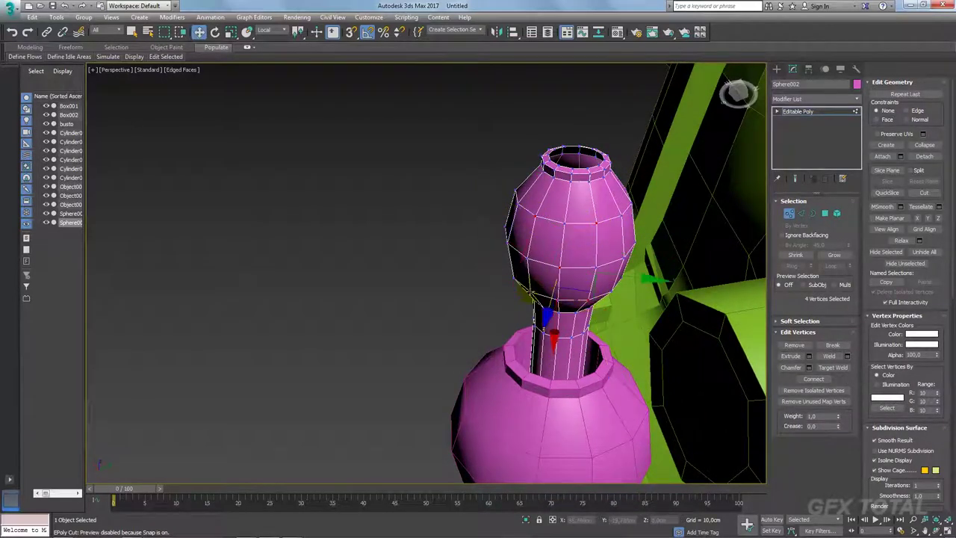
{"action": "left_click", "coordinate": [534, 351], "text": "ctrl"}
{"action": "left_click", "coordinate": [814, 380]}
{"action": "left_click", "coordinate": [572, 271]}
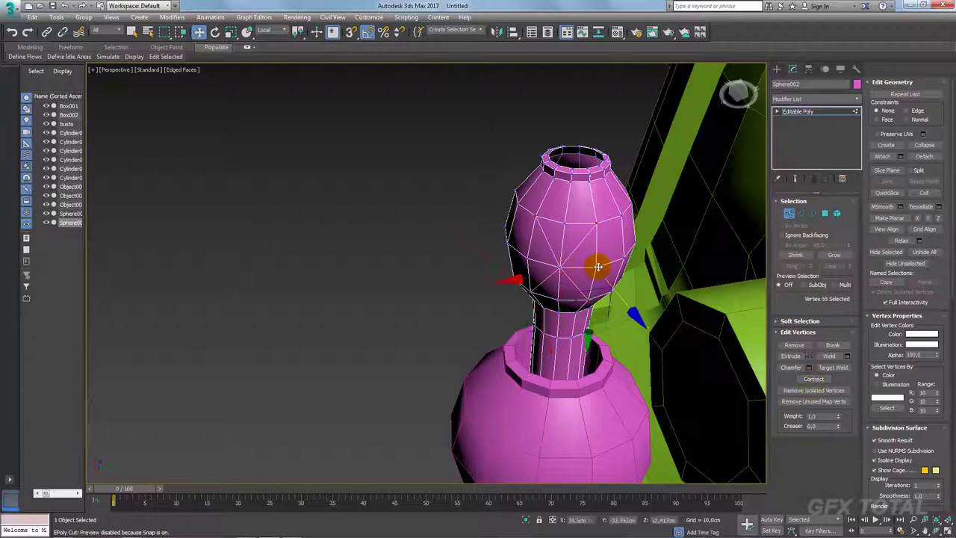
{"action": "left_click", "coordinate": [587, 267], "text": "ctrl"}
{"action": "key", "text": "r"}
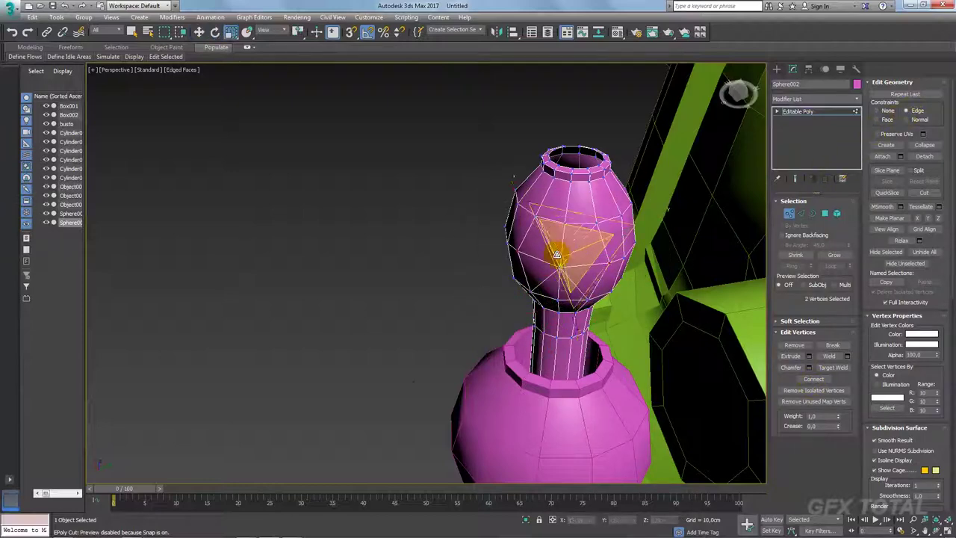
{"action": "middle_click_drag", "start_coordinate": [559, 249], "coordinate": [575, 257], "text": "alt"}
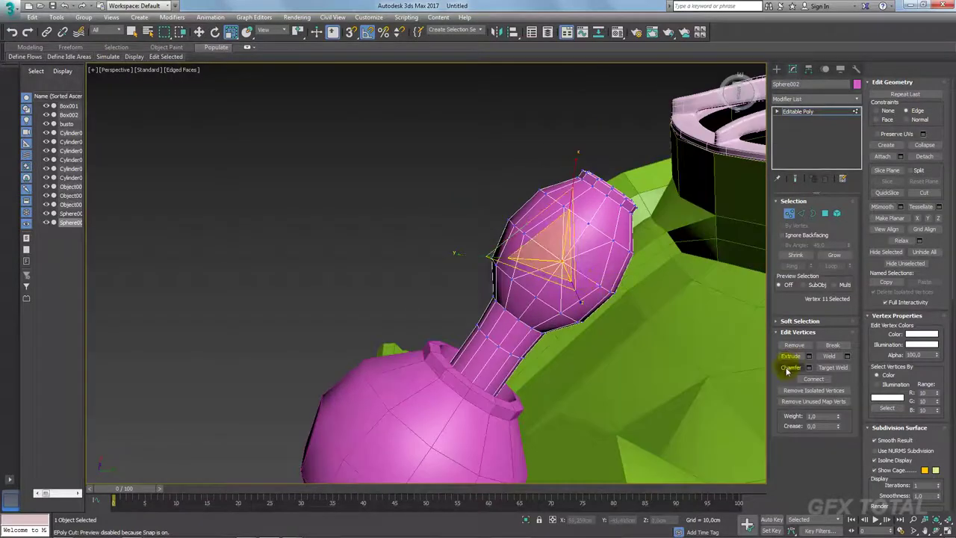
Extrude a front vertex of the bulb with near-zero width and a raised height
{"action": "left_click", "coordinate": [809, 356]}
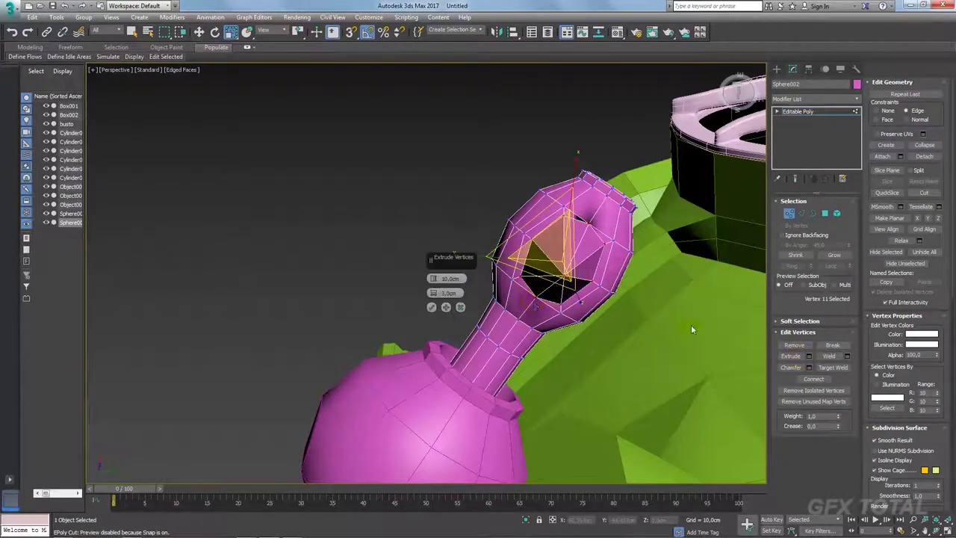
{"action": "right_click", "coordinate": [436, 294]}
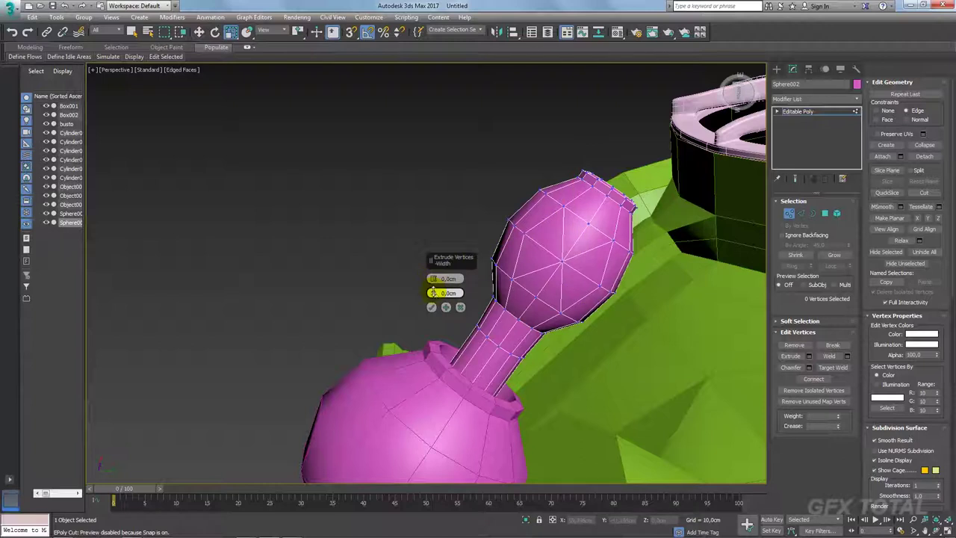
{"action": "left_click_drag", "start_coordinate": [432, 266], "coordinate": [549, 265]}
{"action": "left_click", "coordinate": [560, 260]}
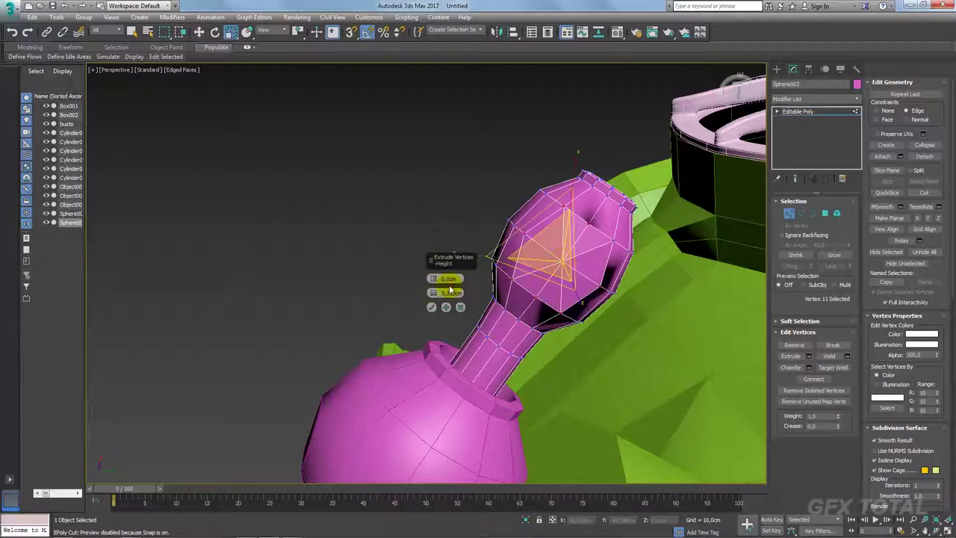
{"action": "left_click_drag", "start_coordinate": [435, 293], "coordinate": [433, 289]}
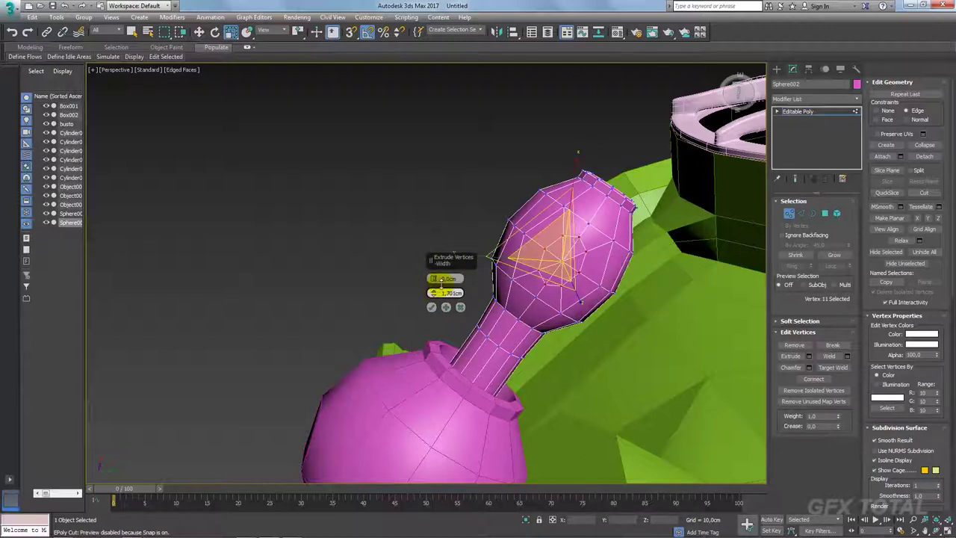
{"action": "left_click", "coordinate": [446, 307]}
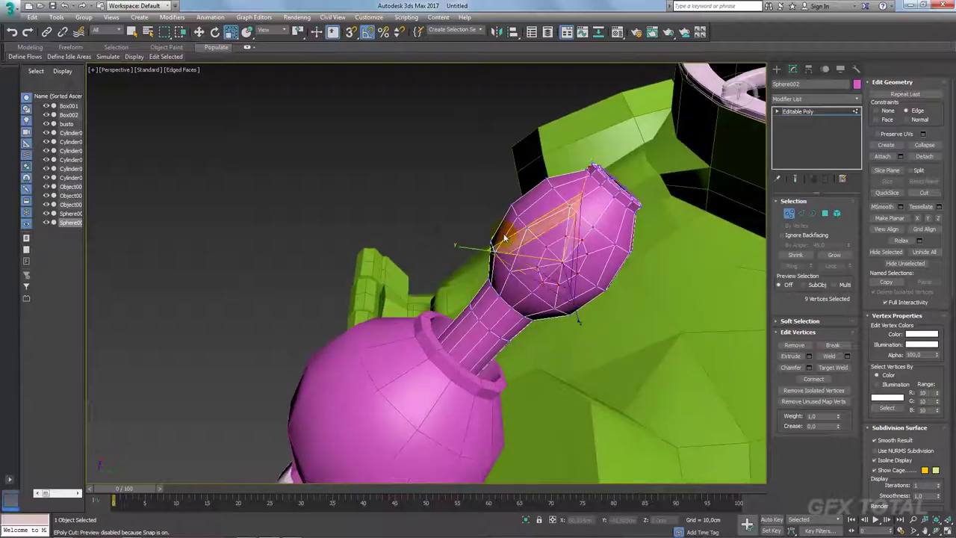
{"action": "middle_click_drag", "start_coordinate": [501, 269], "coordinate": [548, 232], "text": "alt"}
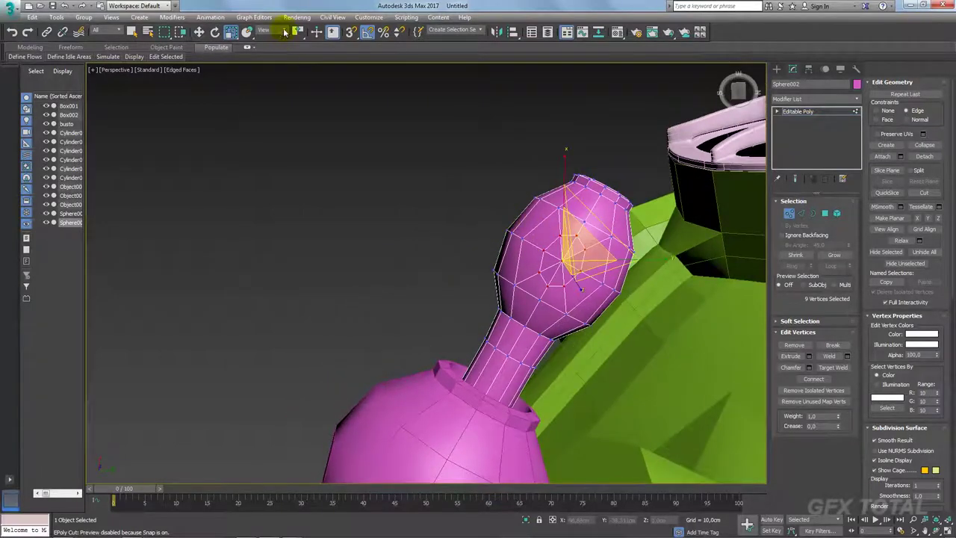
Set the reference coordinate system to Local and select four bulb vertices for scaling
{"action": "left_click", "coordinate": [285, 31]}
{"action": "left_click", "coordinate": [265, 72]}
{"action": "mouse_move", "coordinate": [693, 232]}
{"action": "middle_mouse_down", "text": "alt"}
{"action": "mouse_move", "coordinate": [621, 259]}
{"action": "mouse_move", "coordinate": [561, 256]}
{"action": "middle_mouse_up", "text": "alt"}
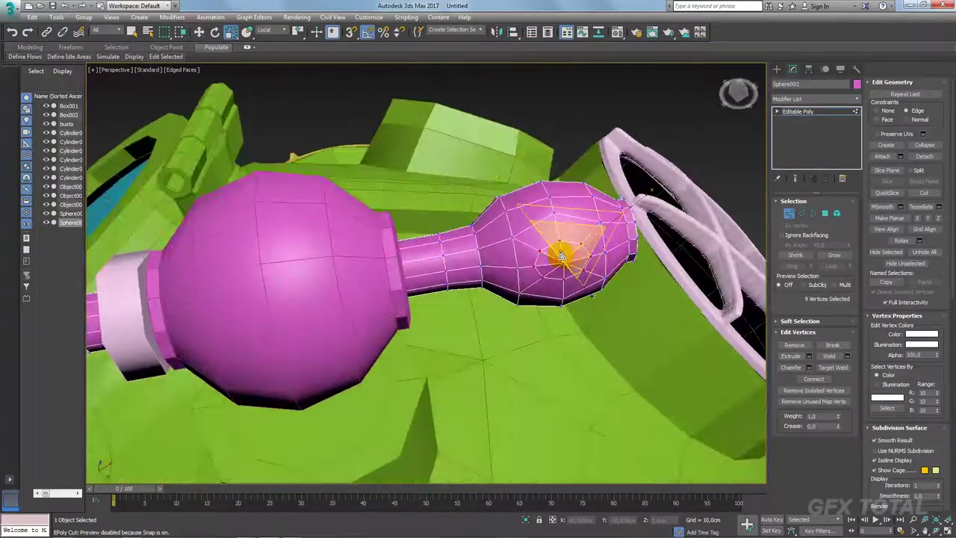
{"action": "left_click", "coordinate": [565, 298]}
{"action": "middle_click_drag", "start_coordinate": [566, 299], "coordinate": [549, 246], "text": "alt"}
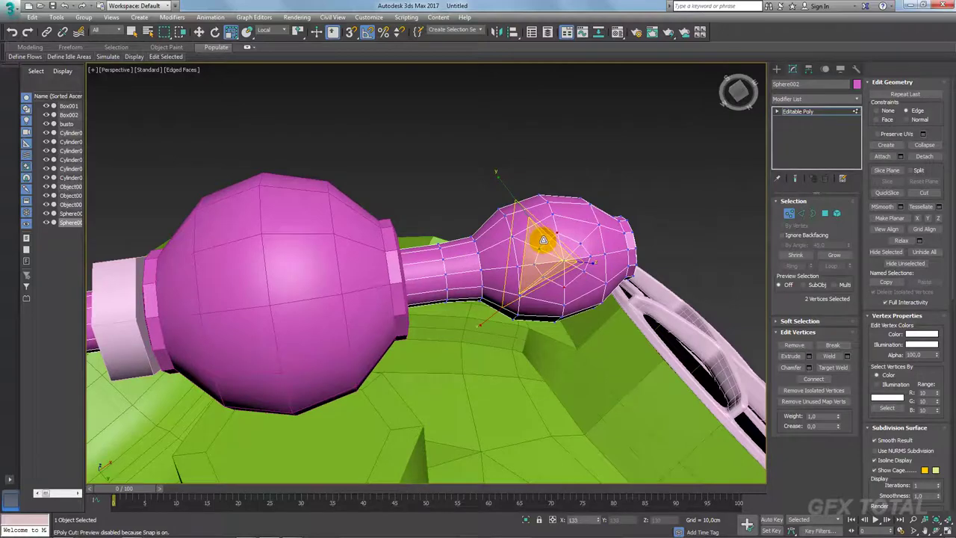
{"action": "key", "text": "w"}
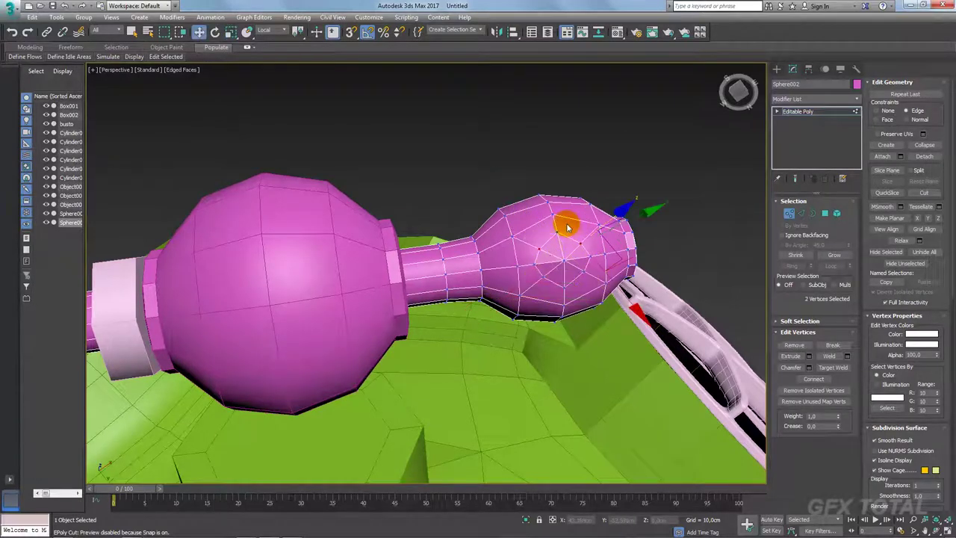
{"action": "left_click", "coordinate": [543, 274], "text": "ctrl"}
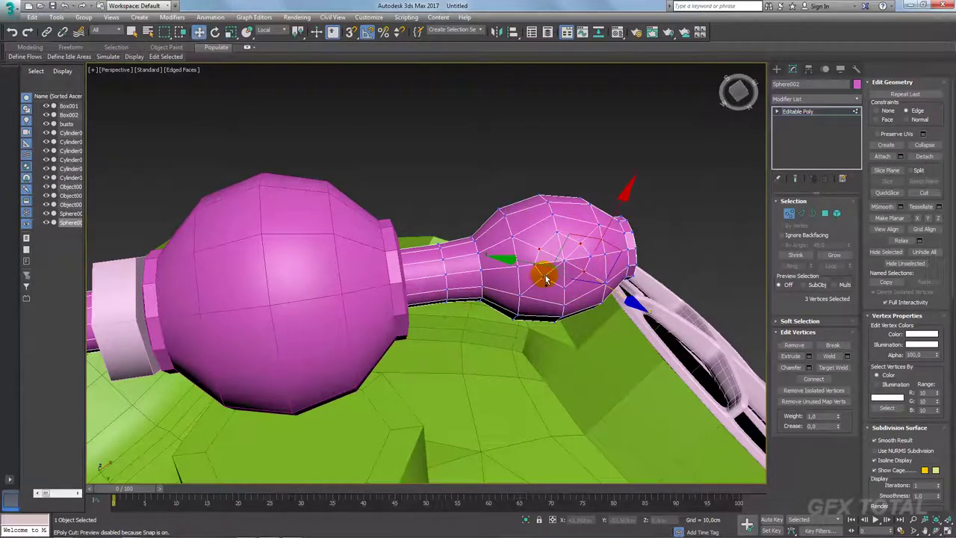
{"action": "left_click", "coordinate": [546, 279], "text": "ctrl"}
{"action": "key", "text": "r"}
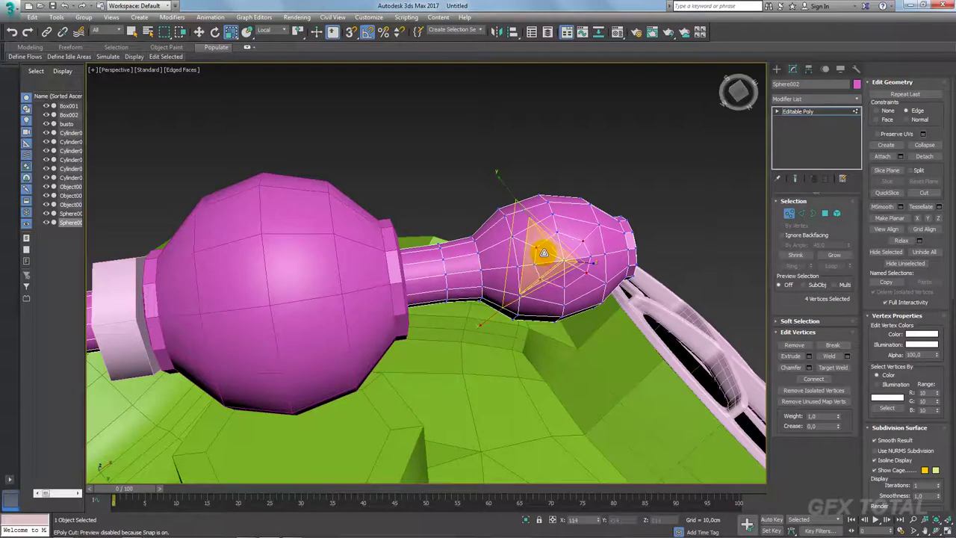
Select the eight front polygons of the new patch on the bulb
{"action": "left_click", "coordinate": [814, 215]}
{"action": "left_click", "coordinate": [824, 215]}
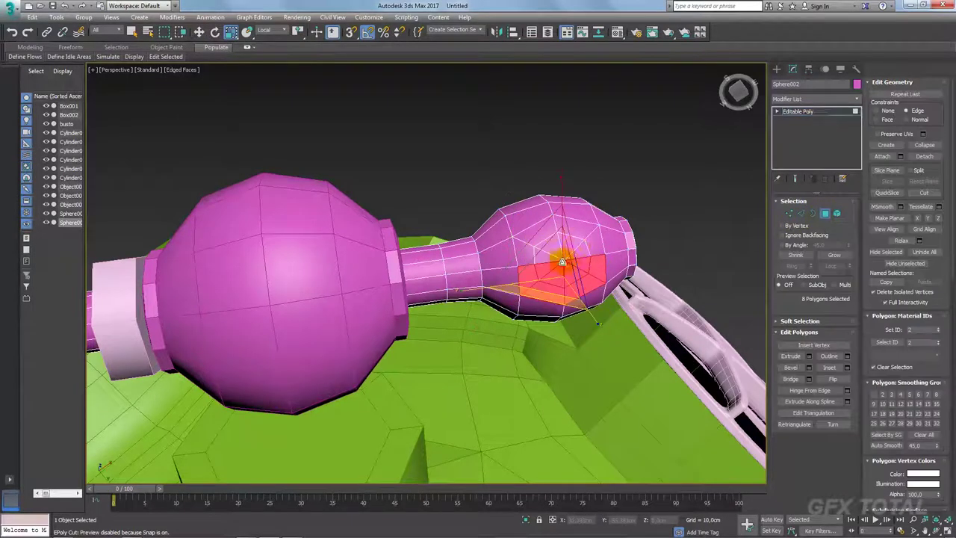
{"action": "left_click", "coordinate": [568, 242]}
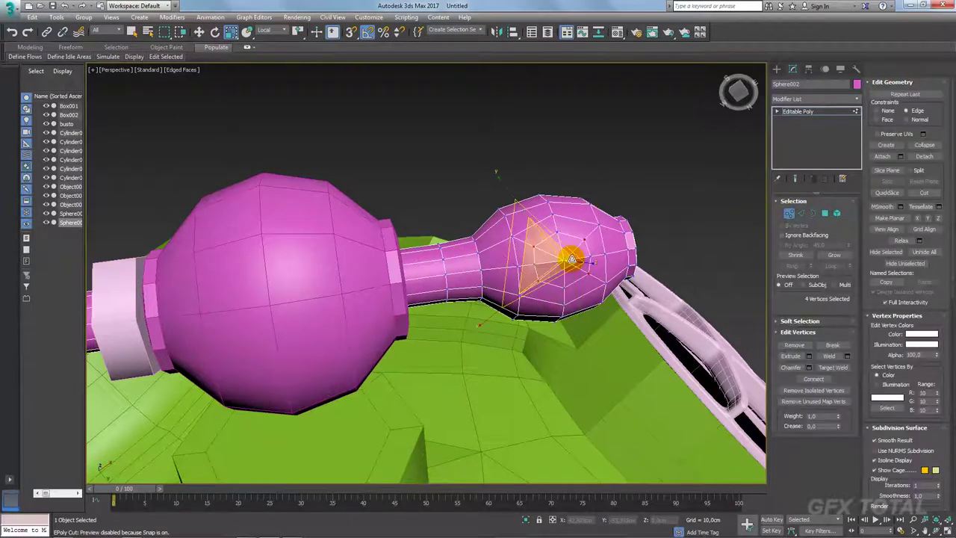
{"action": "left_click", "coordinate": [788, 213]}
Extrude the patch into a short bar, add a second segment, and undo an overlong pull
{"action": "key", "text": "4"}
{"action": "mouse_move", "coordinate": [697, 253]}
{"action": "middle_mouse_down", "text": "alt"}
{"action": "mouse_move", "coordinate": [660, 286]}
{"action": "mouse_move", "coordinate": [469, 306]}
{"action": "middle_mouse_up", "text": "alt"}
{"action": "left_click", "coordinate": [809, 356]}
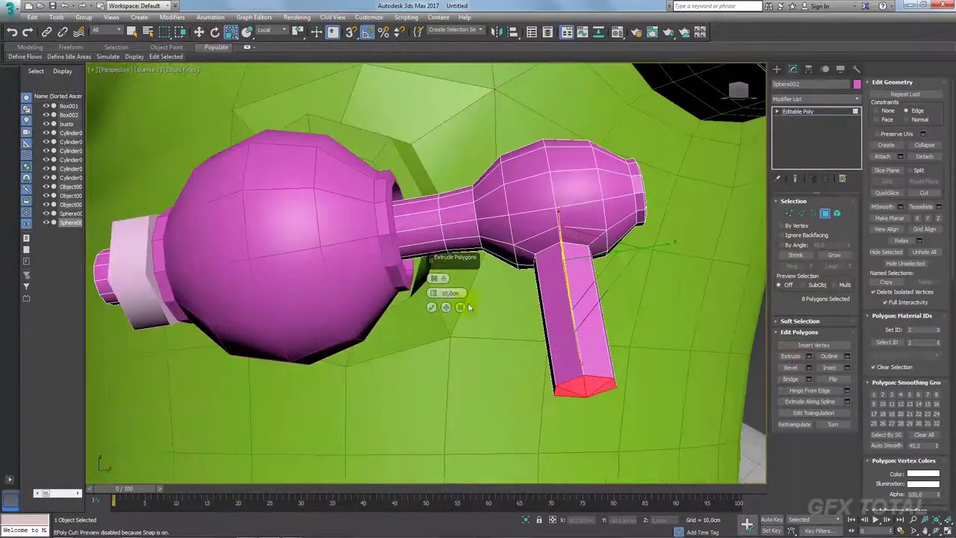
{"action": "mouse_move", "coordinate": [432, 303]}
{"action": "left_mouse_down"}
{"action": "mouse_move", "coordinate": [432, 312]}
{"action": "mouse_move", "coordinate": [433, 304]}
{"action": "left_mouse_up"}
{"action": "left_click", "coordinate": [431, 309]}
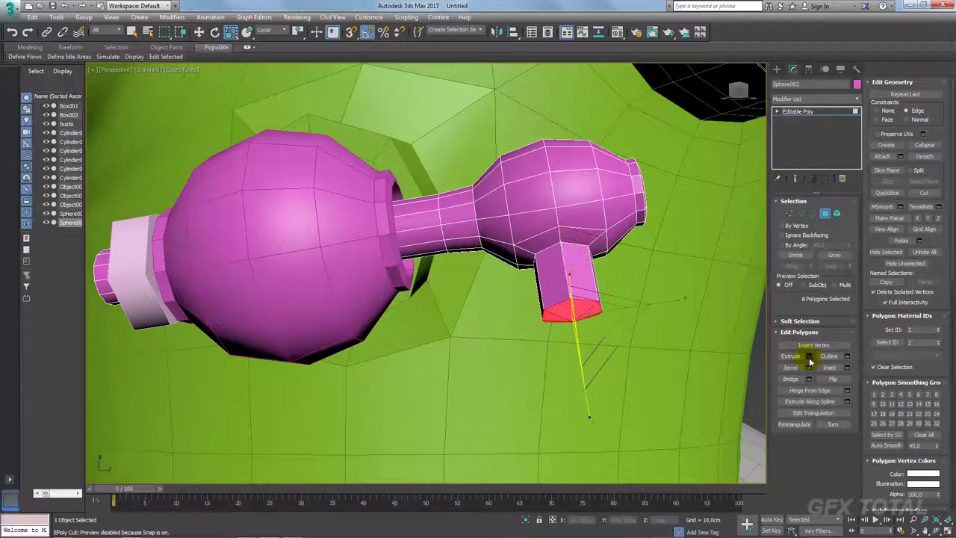
{"action": "left_click", "coordinate": [809, 356]}
{"action": "left_click", "coordinate": [432, 307]}
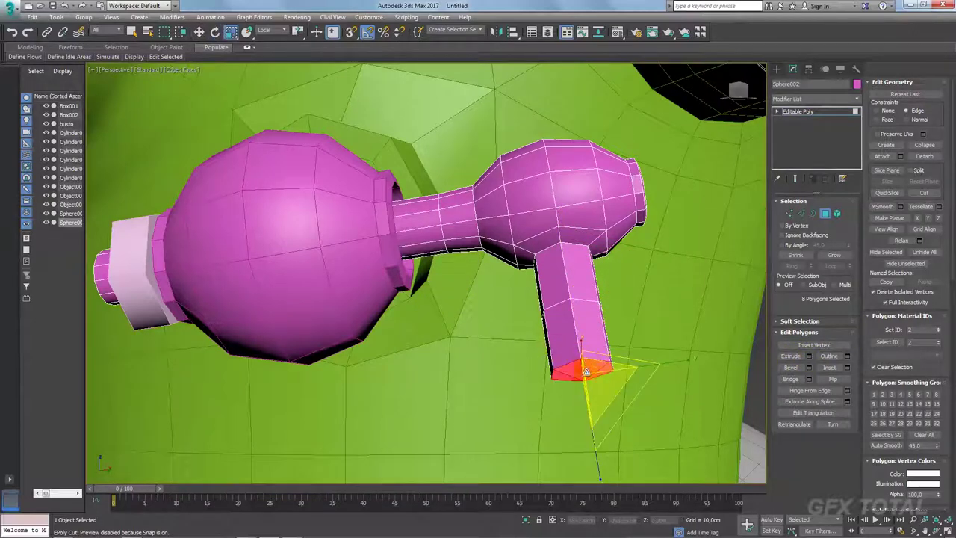
{"action": "left_click_drag", "start_coordinate": [586, 370], "coordinate": [597, 371]}
{"action": "key", "text": "ctrl+z"}
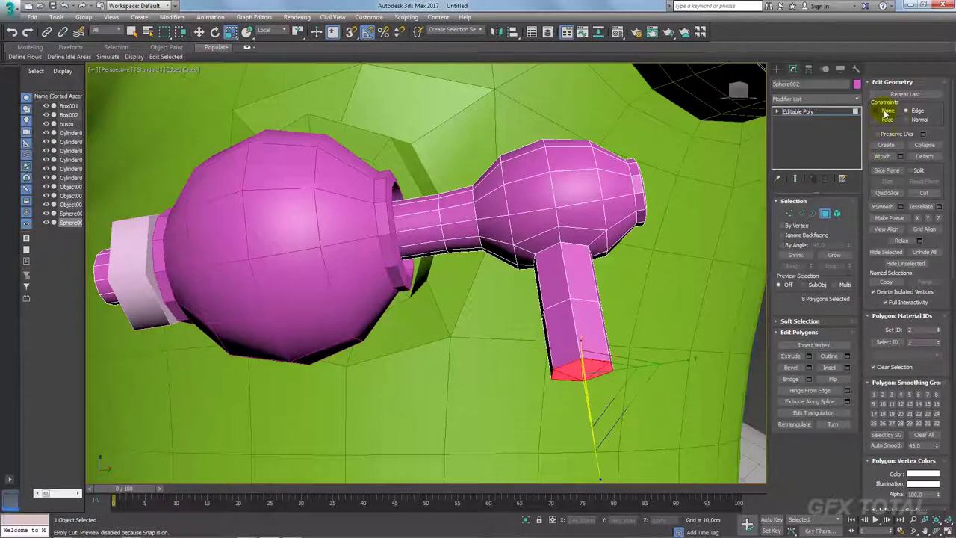
Extrude the bar's end twice more, including a 4.913cm segment and a very short end
{"action": "mouse_move", "coordinate": [626, 371]}
{"action": "middle_mouse_down", "text": "alt"}
{"action": "mouse_move", "coordinate": [637, 374]}
{"action": "mouse_move", "coordinate": [737, 305]}
{"action": "middle_mouse_up", "text": "alt"}
{"action": "left_click", "coordinate": [809, 355]}
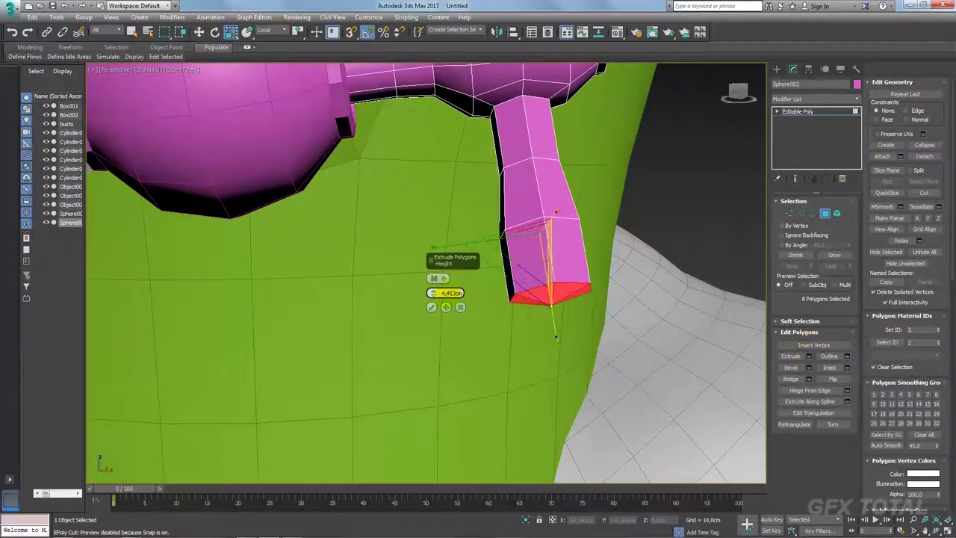
{"action": "left_click", "coordinate": [432, 307]}
{"action": "left_click", "coordinate": [809, 356]}
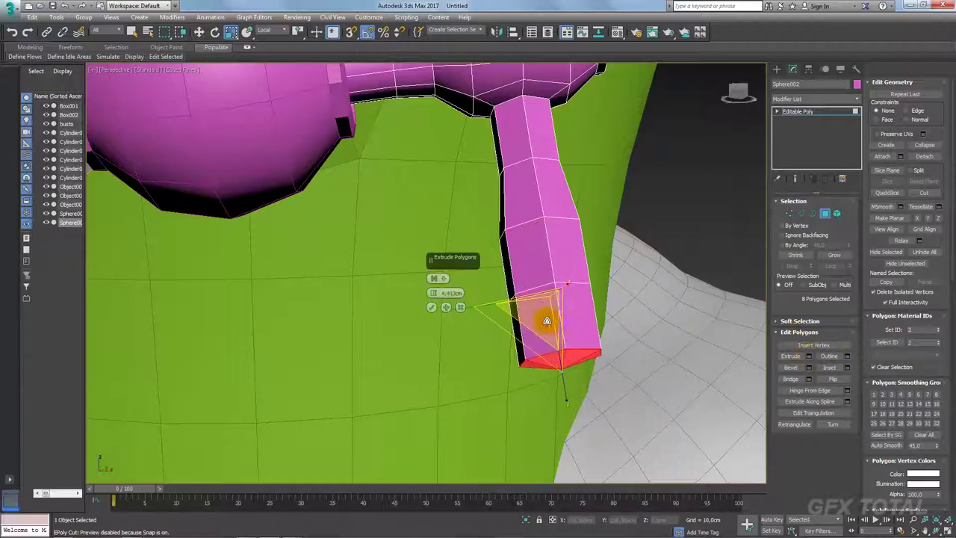
{"action": "left_click_drag", "start_coordinate": [433, 293], "coordinate": [433, 308]}
{"action": "left_click", "coordinate": [432, 307]}
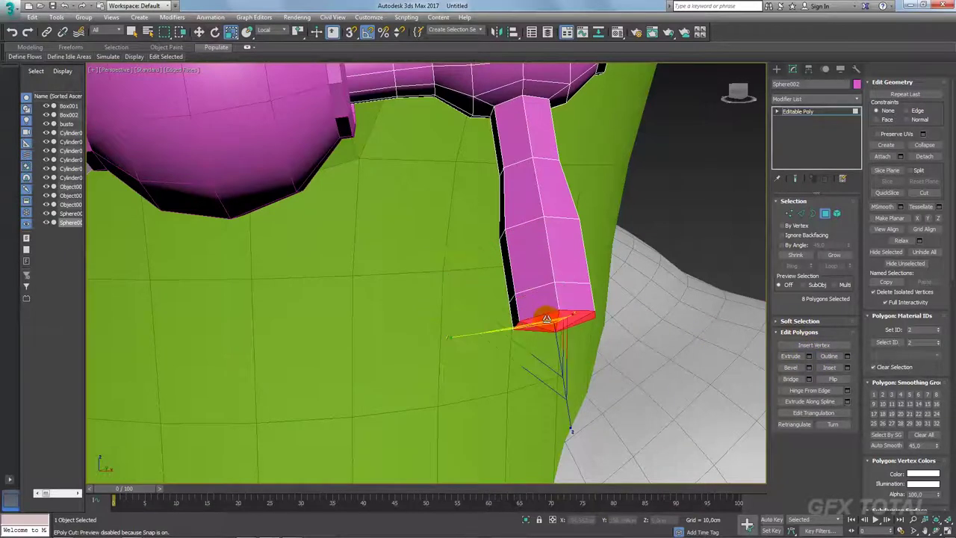
{"action": "scroll", "coordinate": [556, 383], "scroll_direction": "down", "scroll_amount": 5}
Rotate the pink valve about its X axis so its handle stem hangs downward
{"action": "middle_click_drag", "start_coordinate": [555, 382], "coordinate": [675, 243], "text": "alt"}
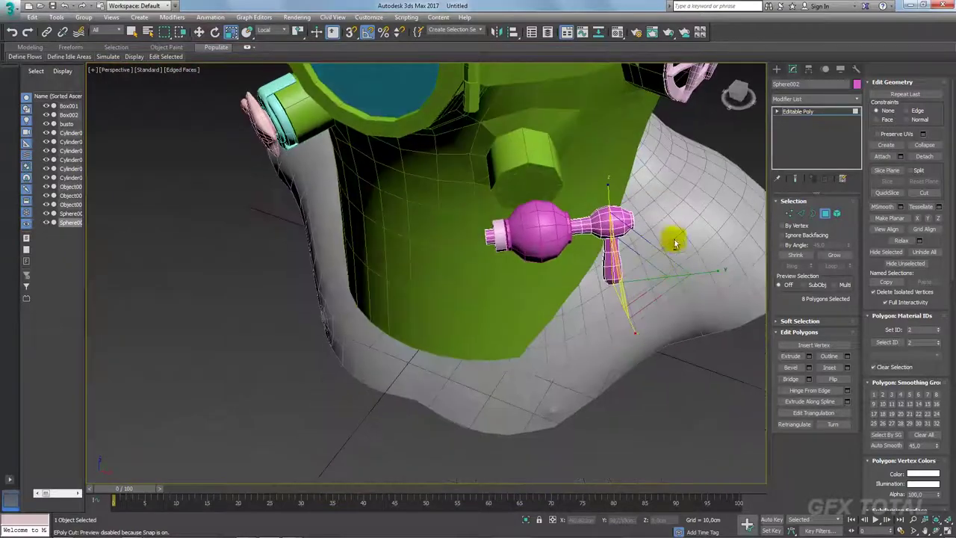
{"action": "left_click", "coordinate": [798, 111]}
{"action": "middle_click_drag", "start_coordinate": [523, 298], "coordinate": [604, 233], "text": "alt"}
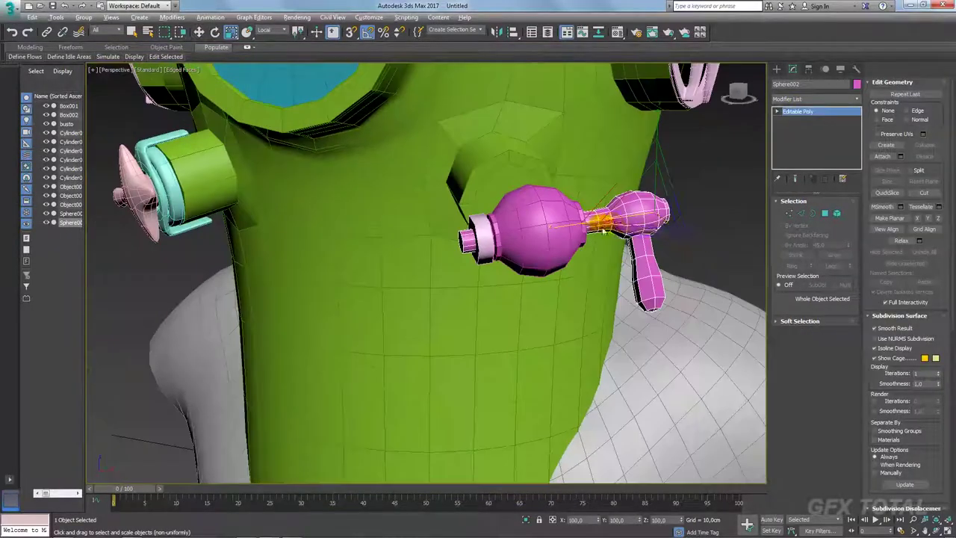
{"action": "key", "text": "e"}
{"action": "left_click_drag", "start_coordinate": [685, 187], "coordinate": [683, 277]}
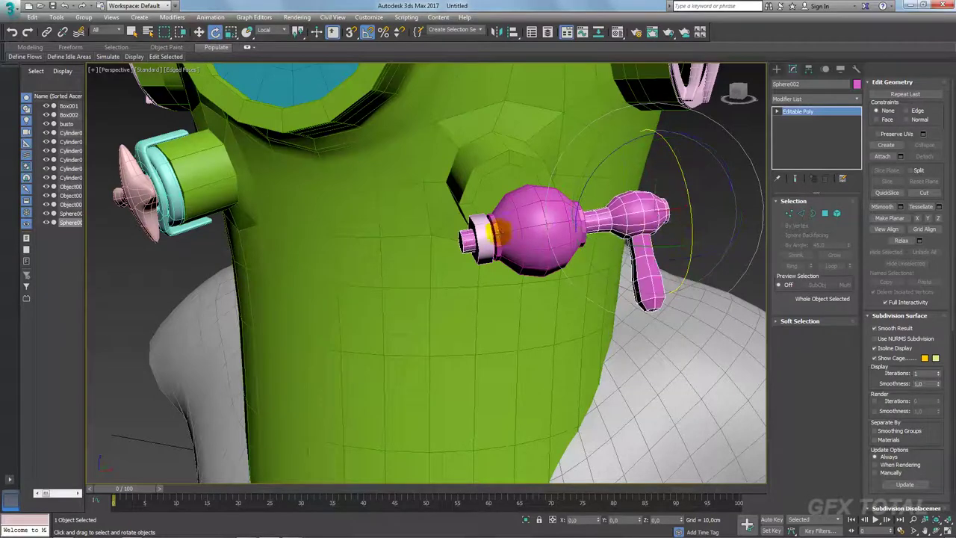
{"action": "middle_click_drag", "start_coordinate": [487, 224], "coordinate": [489, 231], "text": "alt"}
Select the small pink nut cylinder and check the diving helmet reference photo
{"action": "left_click", "coordinate": [487, 239]}
{"action": "scroll", "coordinate": [493, 239], "scroll_direction": "up", "scroll_amount": 3}
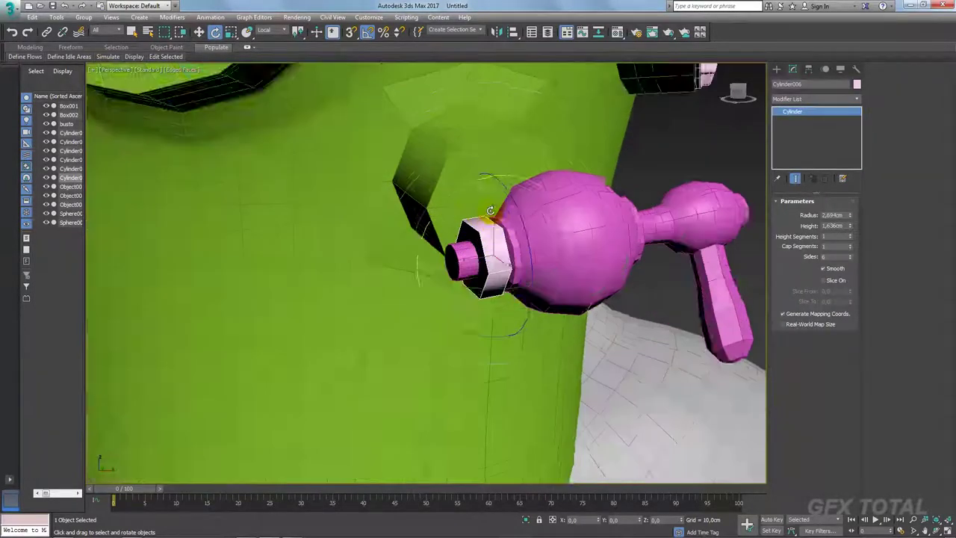
{"action": "scroll", "coordinate": [502, 245], "scroll_direction": "up", "scroll_amount": 3}
{"action": "key", "text": "alt+Tab"}
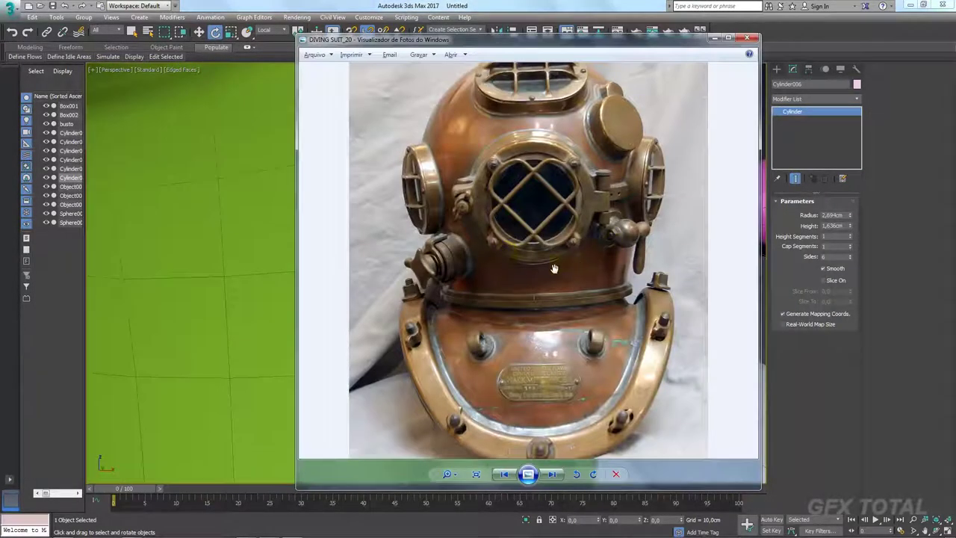
{"action": "key", "text": "alt+Tab"}
Convert the pink nut cylinder to an Editable Poly
{"action": "right_click", "coordinate": [463, 262]}
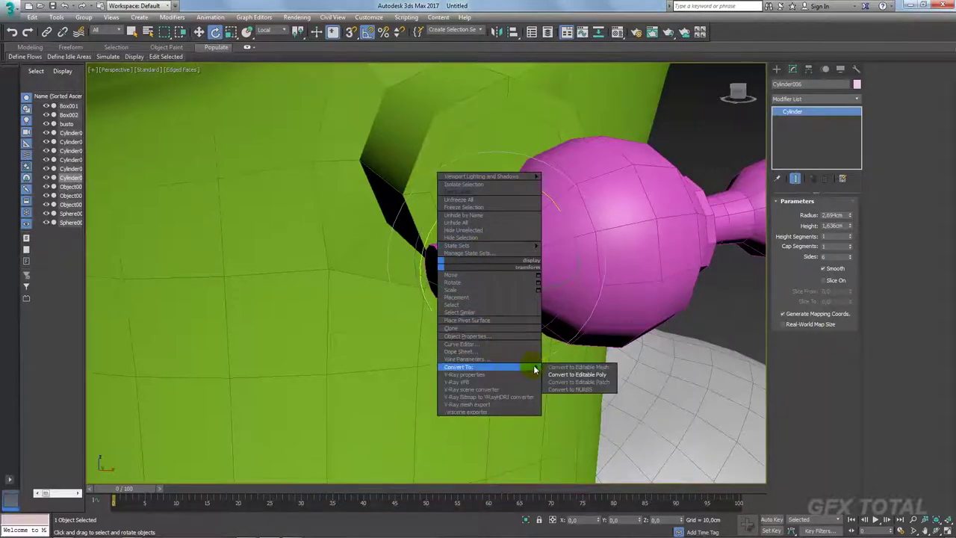
{"action": "left_click", "coordinate": [578, 374]}
{"action": "middle_click_drag", "start_coordinate": [577, 358], "coordinate": [538, 266], "text": "alt"}
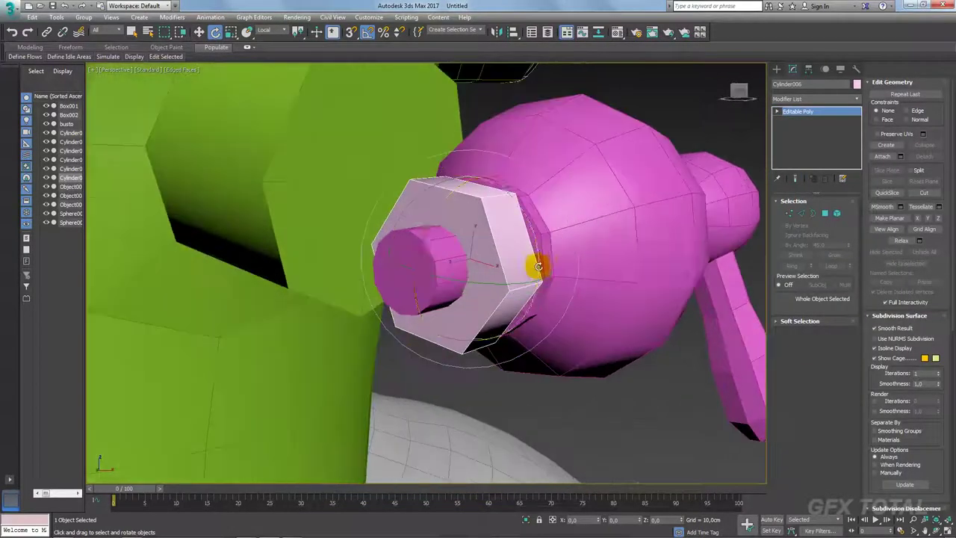
Chamfer all twelve corner vertices of the nut by 0,364cm and return to object level
{"action": "left_click", "coordinate": [790, 214]}
{"action": "left_click_drag", "start_coordinate": [299, 426], "coordinate": [445, 330]}
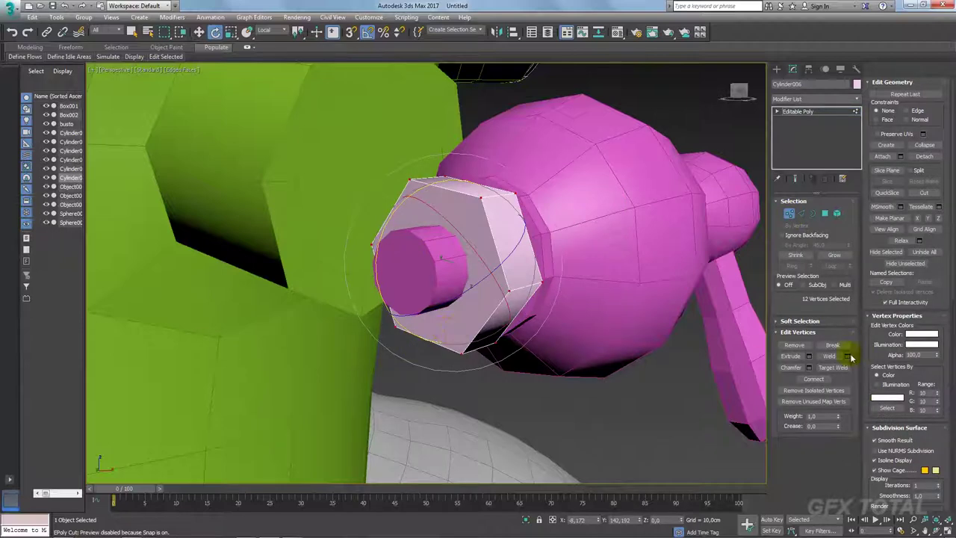
{"action": "left_click", "coordinate": [809, 370]}
{"action": "left_click_drag", "start_coordinate": [436, 277], "coordinate": [434, 278]}
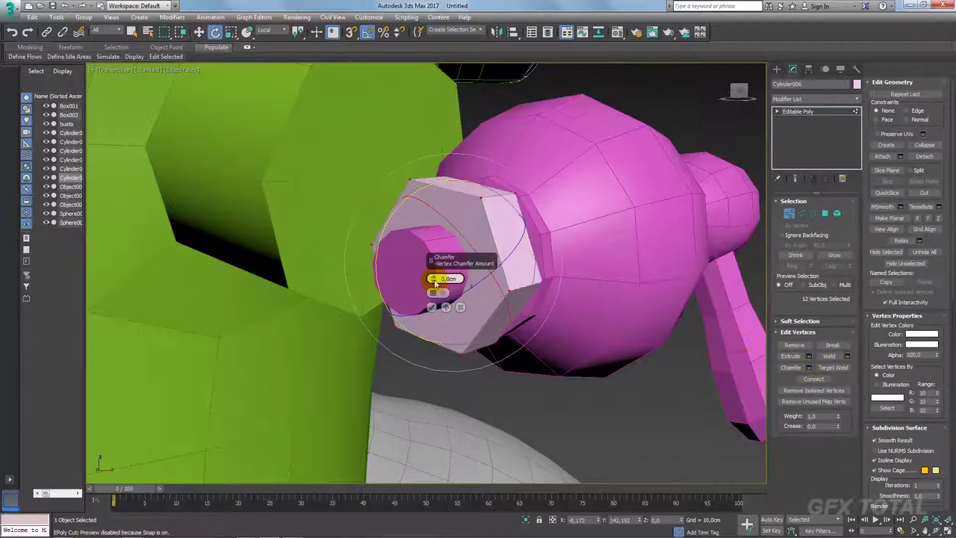
{"action": "mouse_move", "coordinate": [433, 278]}
{"action": "middle_mouse_down", "text": "alt"}
{"action": "mouse_move", "coordinate": [533, 267]}
{"action": "mouse_move", "coordinate": [444, 273]}
{"action": "middle_mouse_up", "text": "alt"}
{"action": "left_click_drag", "start_coordinate": [431, 282], "coordinate": [433, 276]}
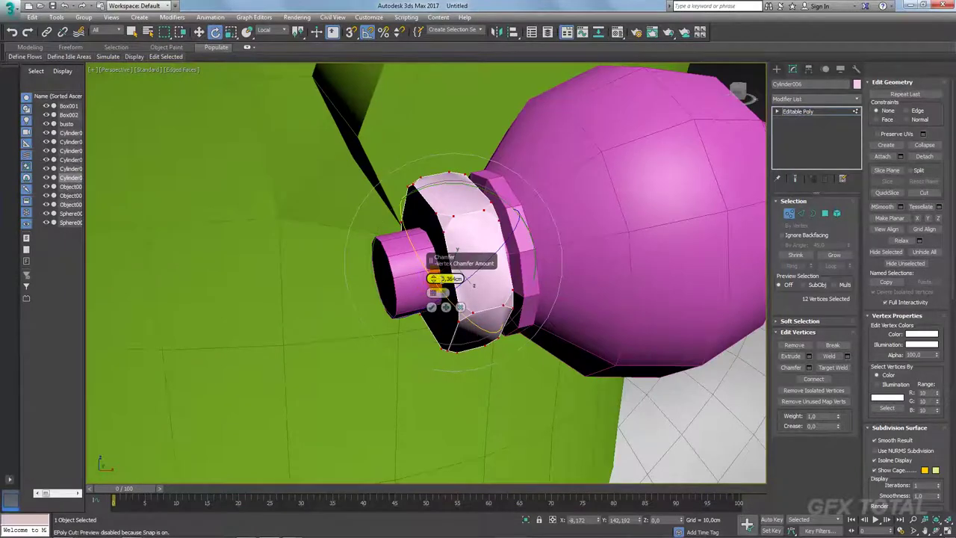
{"action": "left_click", "coordinate": [431, 307]}
{"action": "mouse_move", "coordinate": [422, 250]}
{"action": "middle_mouse_down", "text": "alt"}
{"action": "mouse_move", "coordinate": [549, 263]}
{"action": "mouse_move", "coordinate": [485, 265]}
{"action": "mouse_move", "coordinate": [520, 310]}
{"action": "mouse_move", "coordinate": [558, 316]}
{"action": "middle_mouse_up", "text": "alt"}
{"action": "left_click", "coordinate": [799, 112]}
{"action": "mouse_move", "coordinate": [604, 274]}
{"action": "middle_mouse_down", "text": "alt"}
{"action": "mouse_move", "coordinate": [576, 273]}
{"action": "mouse_move", "coordinate": [576, 234]}
{"action": "mouse_move", "coordinate": [604, 277]}
{"action": "mouse_move", "coordinate": [537, 272]}
{"action": "middle_mouse_up", "text": "alt"}
{"action": "scroll", "coordinate": [537, 272], "scroll_direction": "up", "scroll_amount": 5}
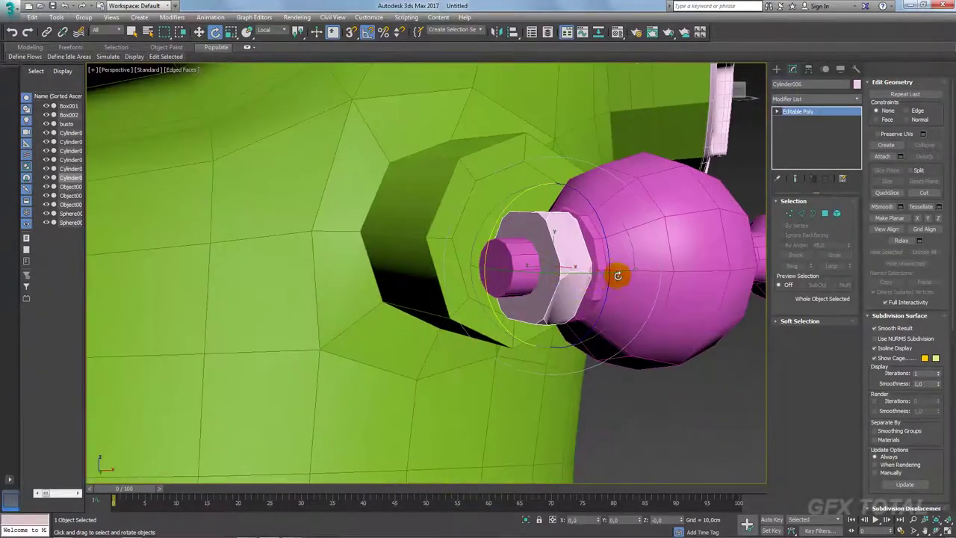
Isolate the nut, inset its front and back hex faces by 0,757cm, then show the full scene
{"action": "left_click", "coordinate": [824, 214]}
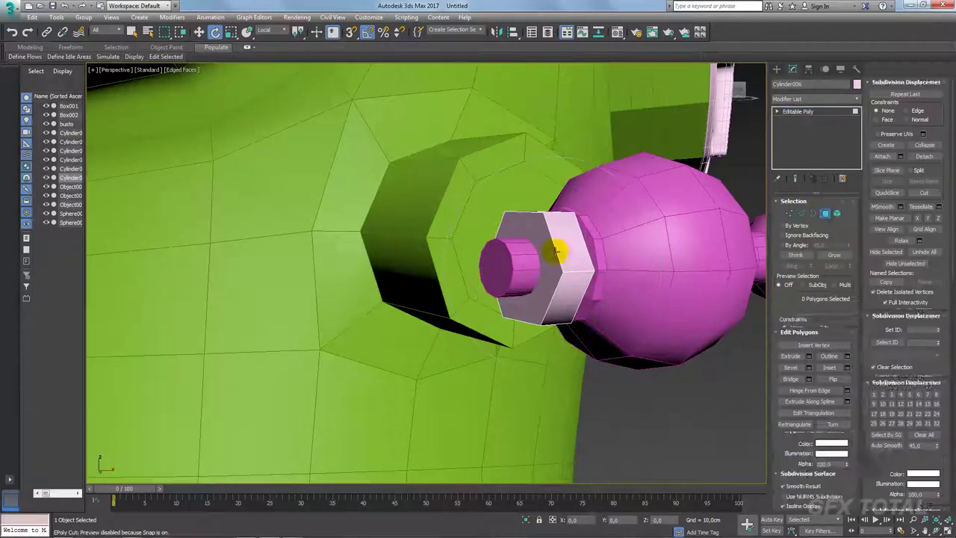
{"action": "left_click", "coordinate": [551, 278]}
{"action": "mouse_move", "coordinate": [551, 278]}
{"action": "middle_mouse_down", "text": "alt"}
{"action": "mouse_move", "coordinate": [604, 324]}
{"action": "mouse_move", "coordinate": [568, 373]}
{"action": "middle_mouse_up", "text": "alt"}
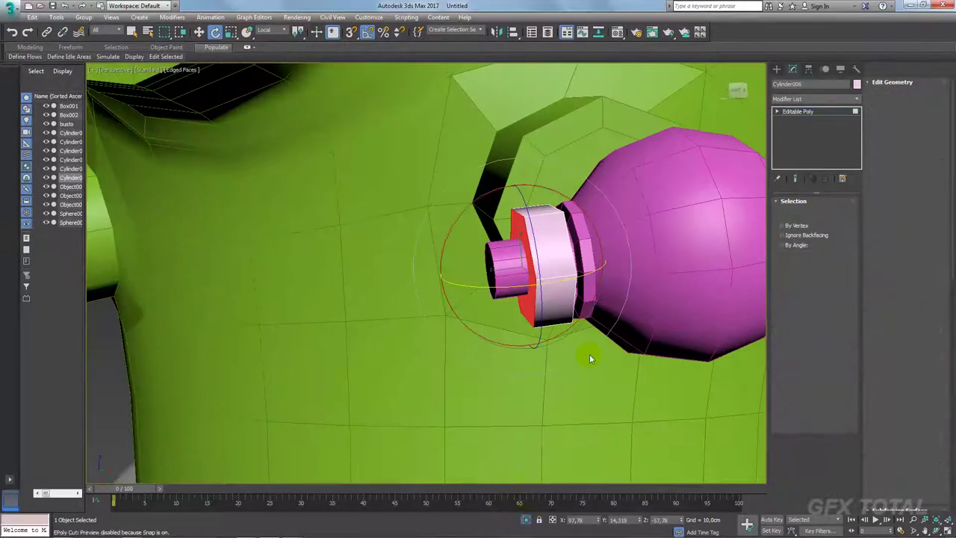
{"action": "key", "text": "alt+q"}
{"action": "left_click", "coordinate": [507, 306], "text": "ctrl"}
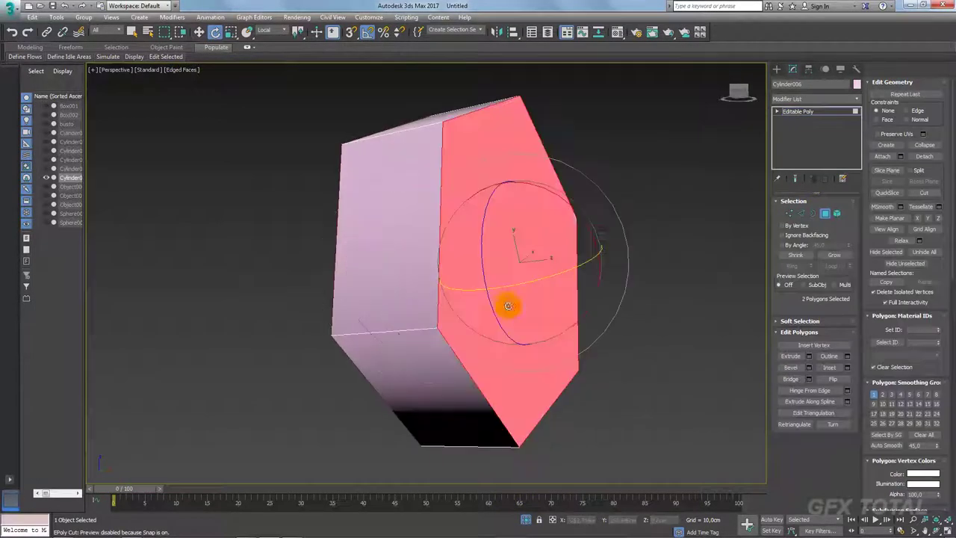
{"action": "left_click", "coordinate": [847, 367]}
{"action": "left_click_drag", "start_coordinate": [438, 294], "coordinate": [433, 288]}
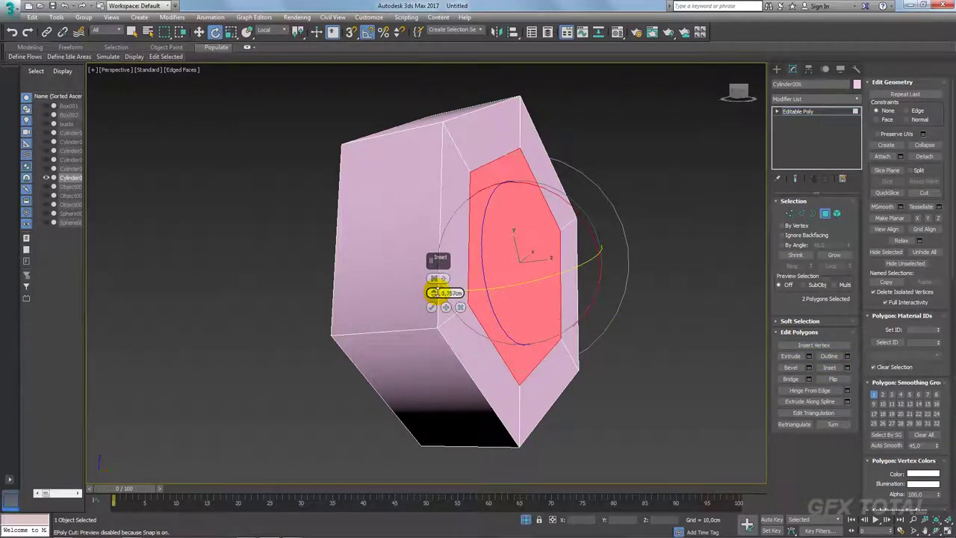
{"action": "left_click", "coordinate": [525, 519]}
{"action": "mouse_move", "coordinate": [560, 375]}
{"action": "middle_mouse_down", "text": "alt"}
{"action": "mouse_move", "coordinate": [454, 327]}
{"action": "mouse_move", "coordinate": [441, 306]}
{"action": "middle_mouse_up", "text": "alt"}
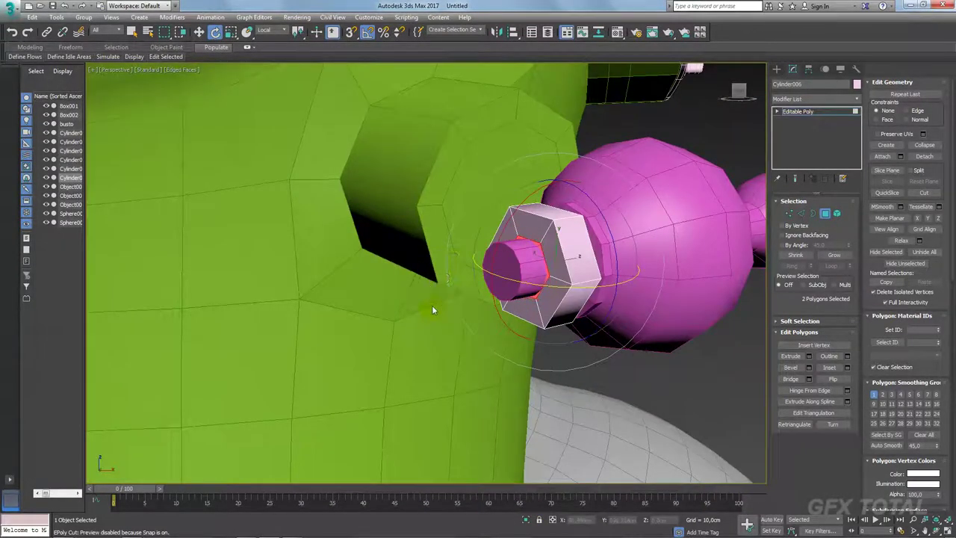
{"action": "scroll", "coordinate": [432, 309], "scroll_direction": "up", "scroll_amount": 2}
Isolate the nut and chamfer its hexagonal edge loops by 0.061cm
{"action": "left_click", "coordinate": [811, 214]}
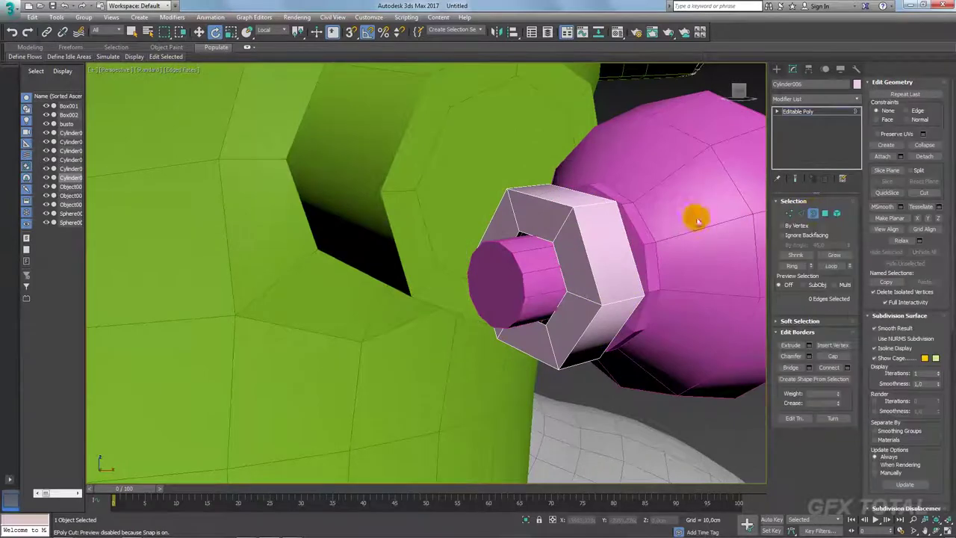
{"action": "left_click", "coordinate": [532, 293]}
{"action": "middle_click_drag", "start_coordinate": [629, 365], "coordinate": [655, 363], "text": "alt"}
{"action": "left_click", "coordinate": [526, 519]}
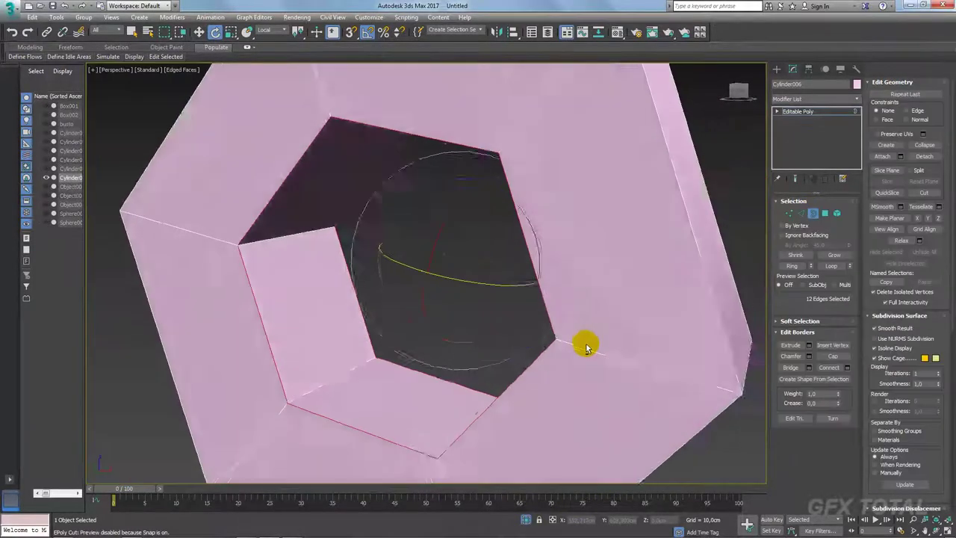
{"action": "middle_click_drag", "start_coordinate": [580, 341], "coordinate": [565, 459], "text": "alt"}
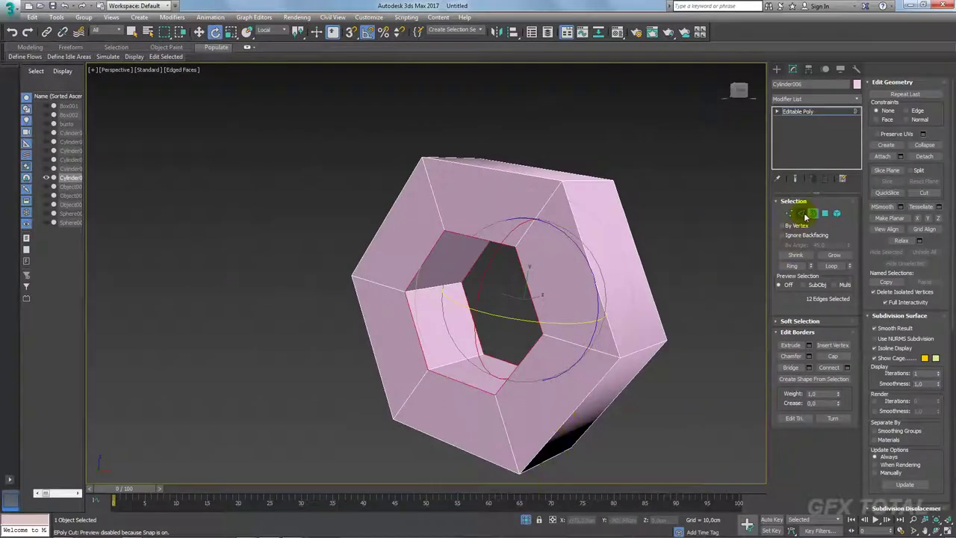
{"action": "left_click", "coordinate": [802, 214]}
{"action": "left_click", "coordinate": [569, 339]}
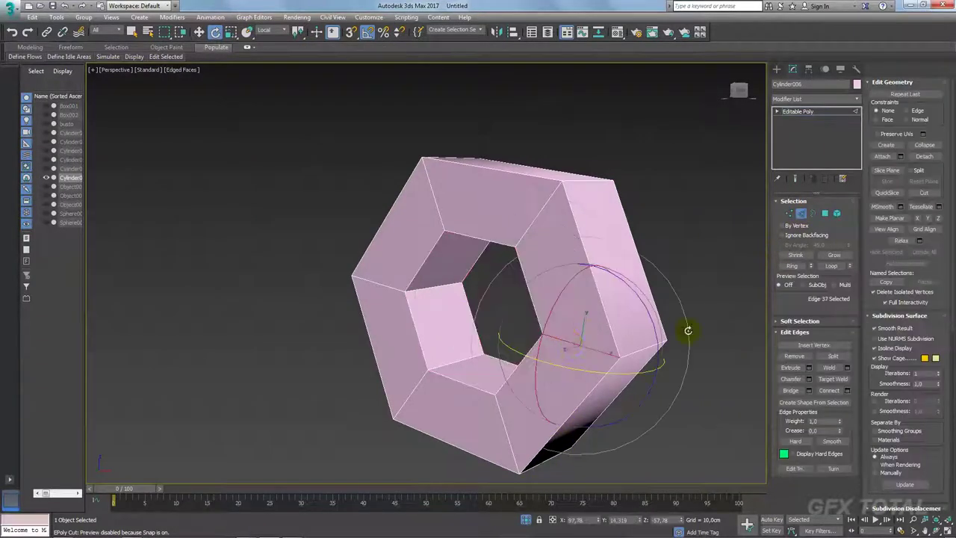
{"action": "left_click", "coordinate": [833, 266]}
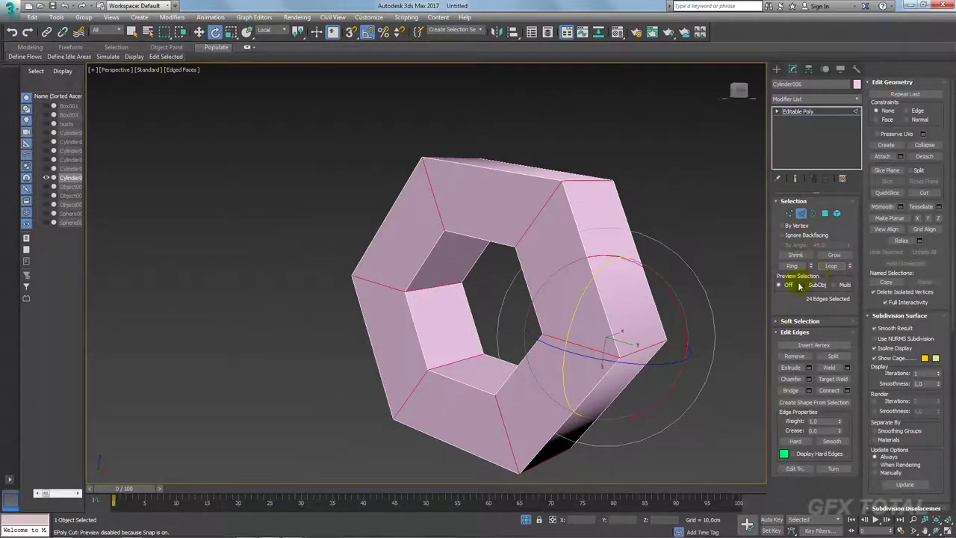
{"action": "left_click", "coordinate": [809, 380]}
{"action": "left_click_drag", "start_coordinate": [434, 294], "coordinate": [435, 298]}
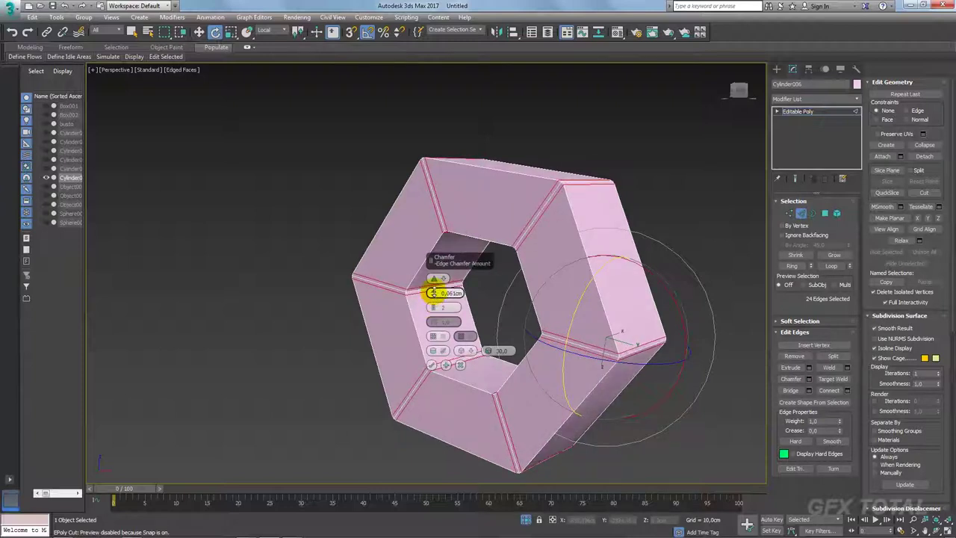
{"action": "left_click", "coordinate": [431, 364]}
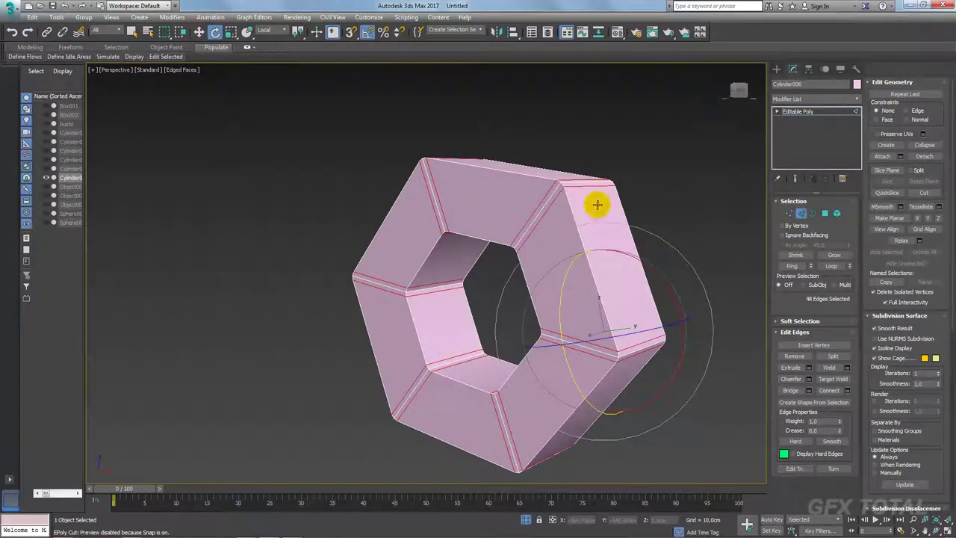
Select the edge rings across the chamfer bands and connect them with 2 segments
{"action": "left_click", "coordinate": [581, 183]}
{"action": "left_click", "coordinate": [440, 287], "text": "ctrl"}
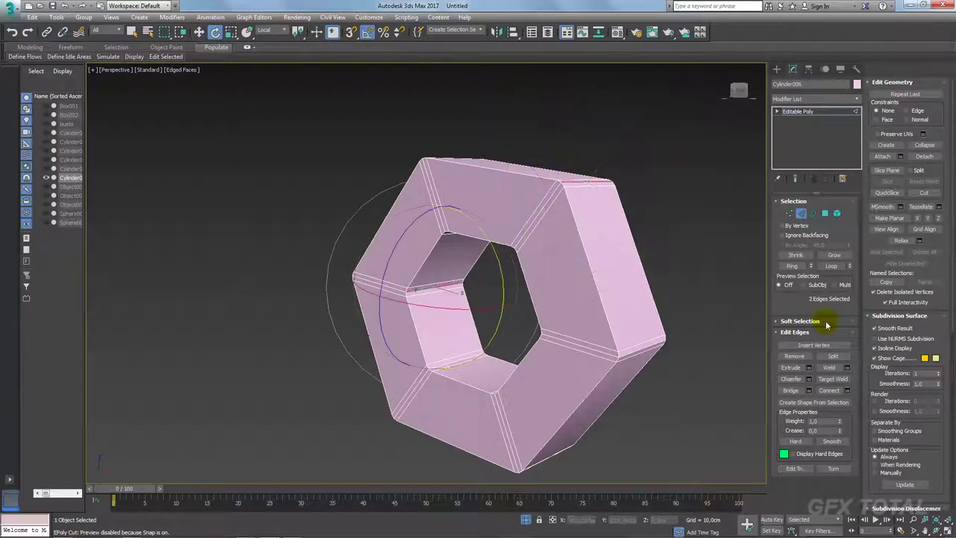
{"action": "left_click", "coordinate": [831, 266]}
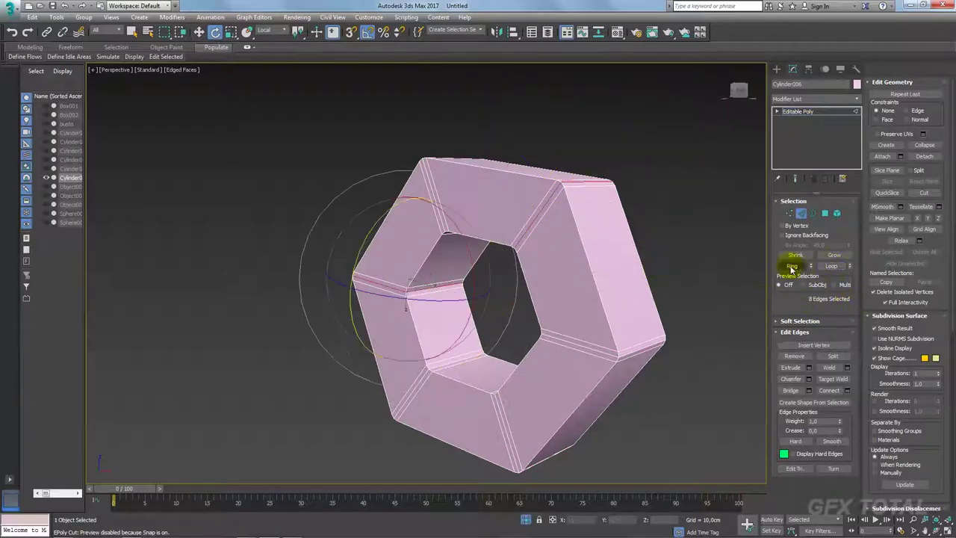
{"action": "left_click", "coordinate": [791, 265]}
{"action": "left_click", "coordinate": [846, 389]}
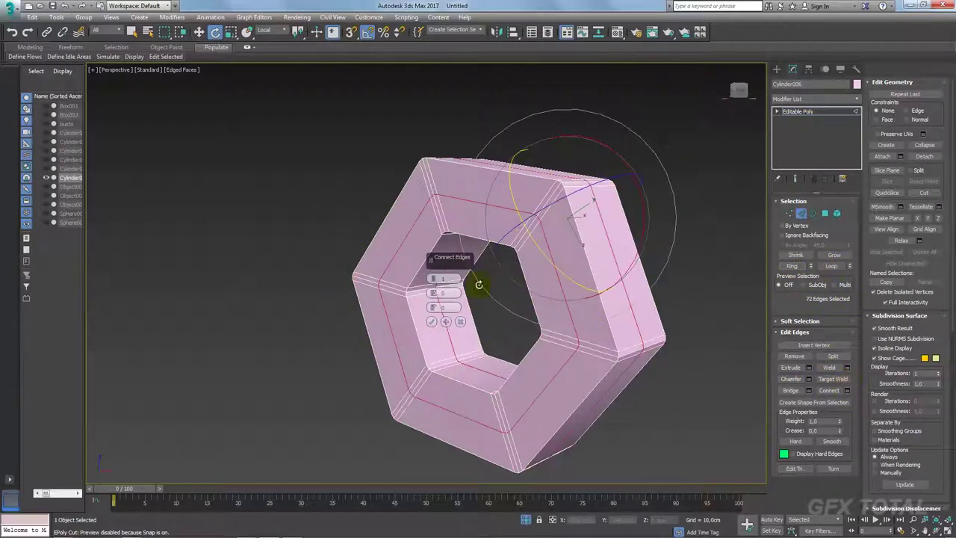
{"action": "left_click_drag", "start_coordinate": [434, 281], "coordinate": [448, 171]}
{"action": "left_click", "coordinate": [433, 324]}
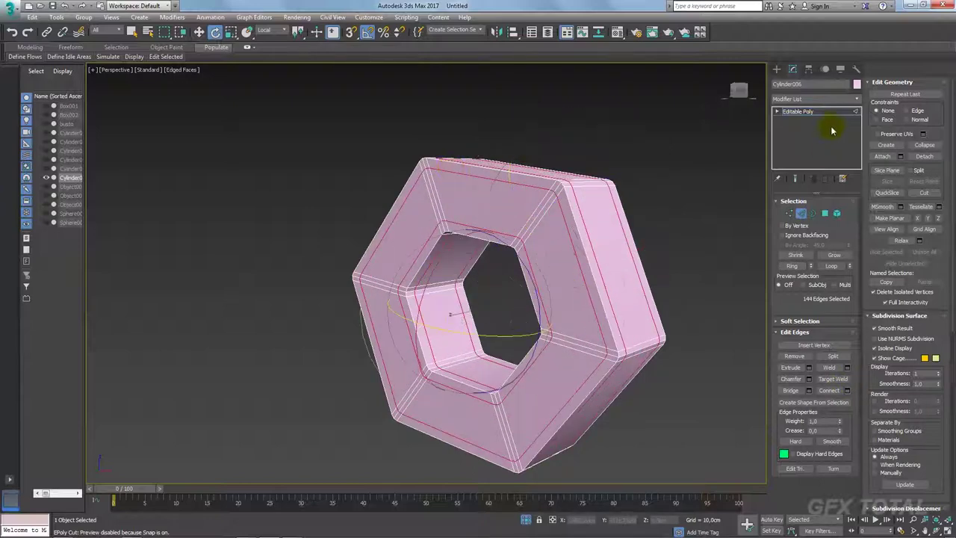
Add a TurboSmooth modifier to the nut and bring back the whole scene
{"action": "left_click", "coordinate": [849, 98]}
{"action": "scroll", "coordinate": [849, 364], "scroll_direction": "down", "scroll_amount": 10}
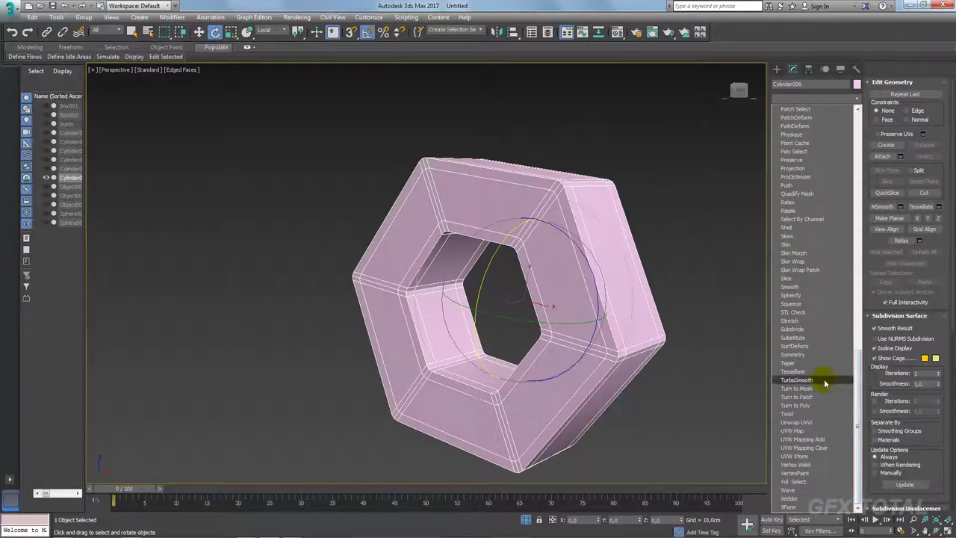
{"action": "left_click", "coordinate": [821, 387]}
{"action": "left_click", "coordinate": [735, 295]}
{"action": "left_click", "coordinate": [524, 522]}
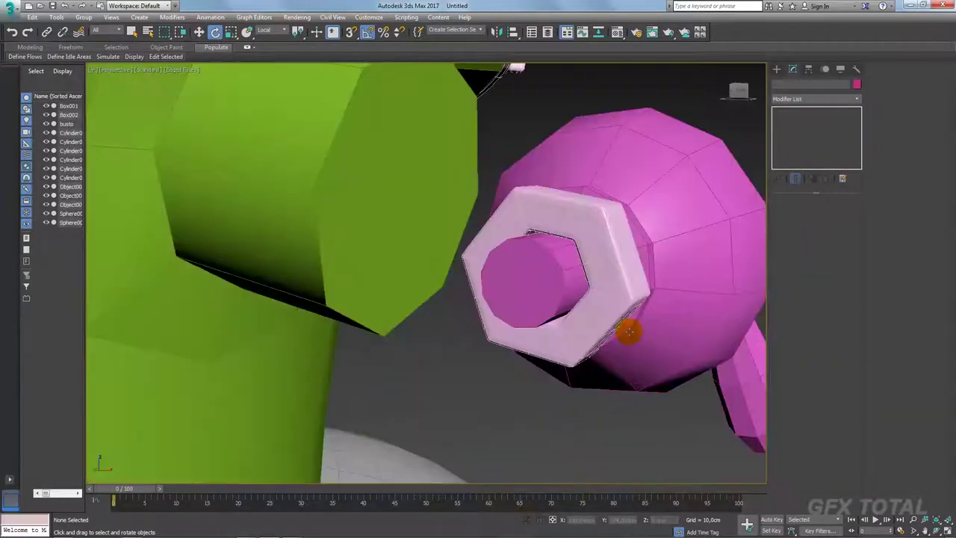
{"action": "scroll", "coordinate": [630, 330], "scroll_direction": "down", "scroll_amount": 3}
{"action": "scroll", "coordinate": [595, 318], "scroll_direction": "up", "scroll_amount": 3}
{"action": "scroll", "coordinate": [556, 322], "scroll_direction": "up", "scroll_amount": 2}
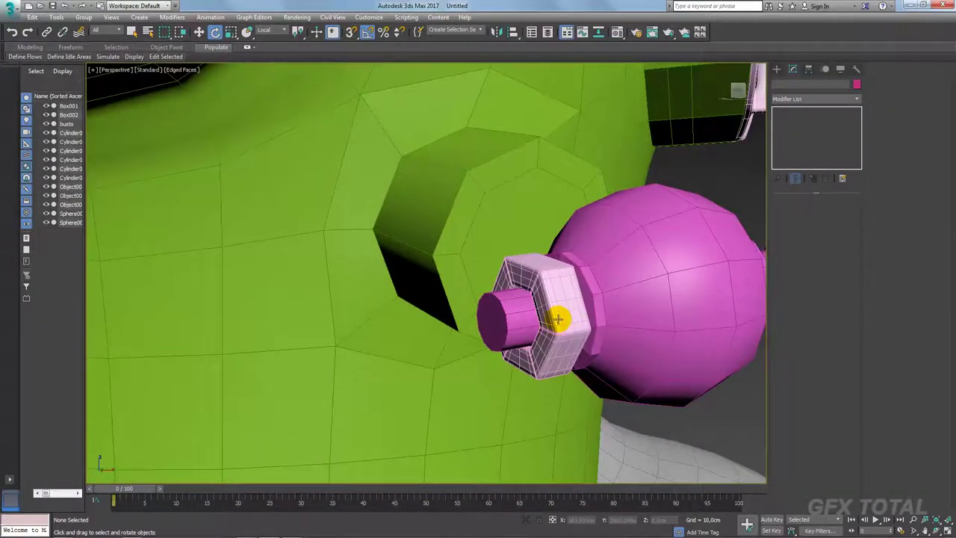
Re-isolate the nut and delete the polygons lining its hexagonal hole
{"action": "left_click", "coordinate": [557, 320]}
{"action": "scroll", "coordinate": [558, 317], "scroll_direction": "up", "scroll_amount": 3}
{"action": "scroll", "coordinate": [564, 306], "scroll_direction": "up", "scroll_amount": 2}
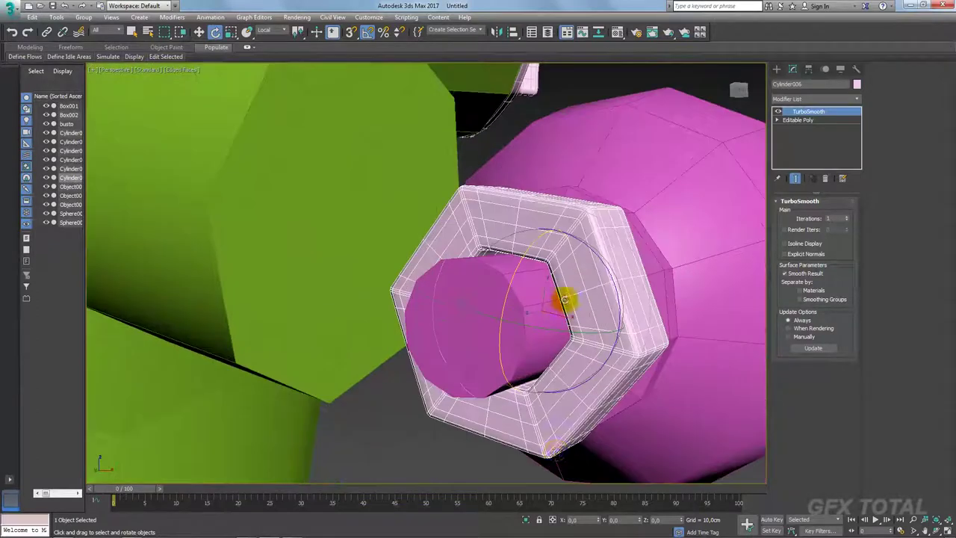
{"action": "left_click", "coordinate": [527, 519]}
{"action": "mouse_move", "coordinate": [486, 292]}
{"action": "middle_mouse_down", "text": "alt"}
{"action": "mouse_move", "coordinate": [550, 301]}
{"action": "mouse_move", "coordinate": [540, 329]}
{"action": "middle_mouse_up", "text": "alt"}
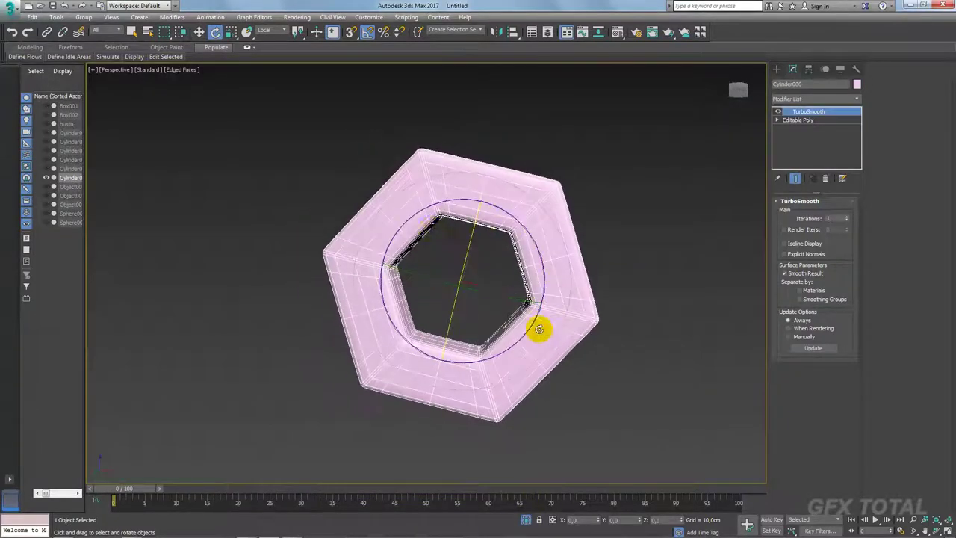
{"action": "left_click", "coordinate": [802, 120]}
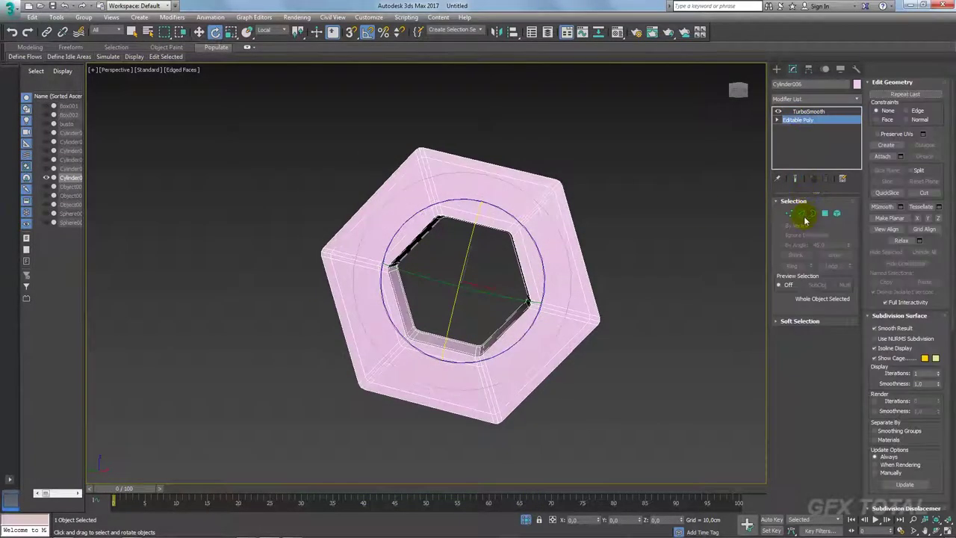
{"action": "left_click", "coordinate": [803, 215]}
{"action": "mouse_move", "coordinate": [482, 267]}
{"action": "middle_mouse_down", "text": "alt"}
{"action": "mouse_move", "coordinate": [495, 299]}
{"action": "mouse_move", "coordinate": [546, 299]}
{"action": "middle_mouse_up", "text": "alt"}
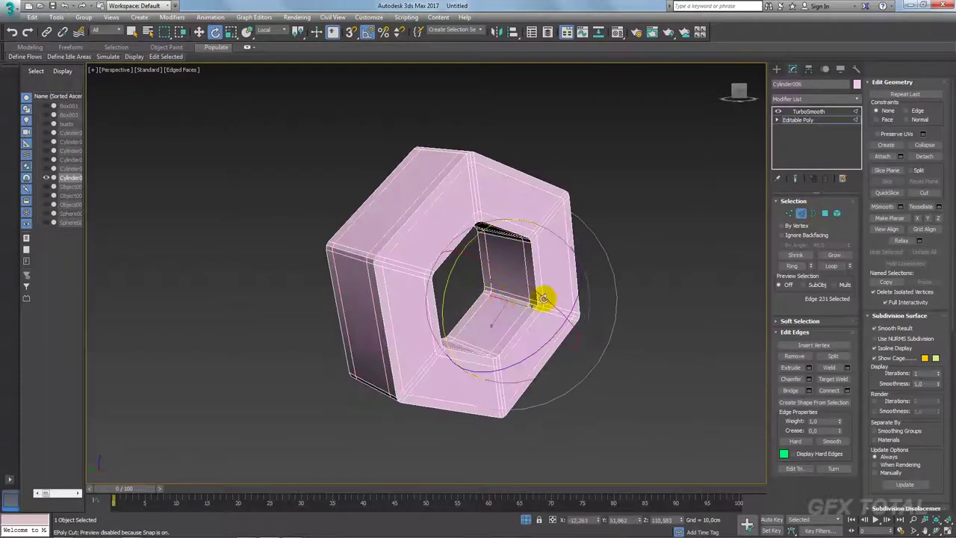
{"action": "left_click", "coordinate": [791, 266]}
{"action": "left_click", "coordinate": [825, 213], "text": "ctrl"}
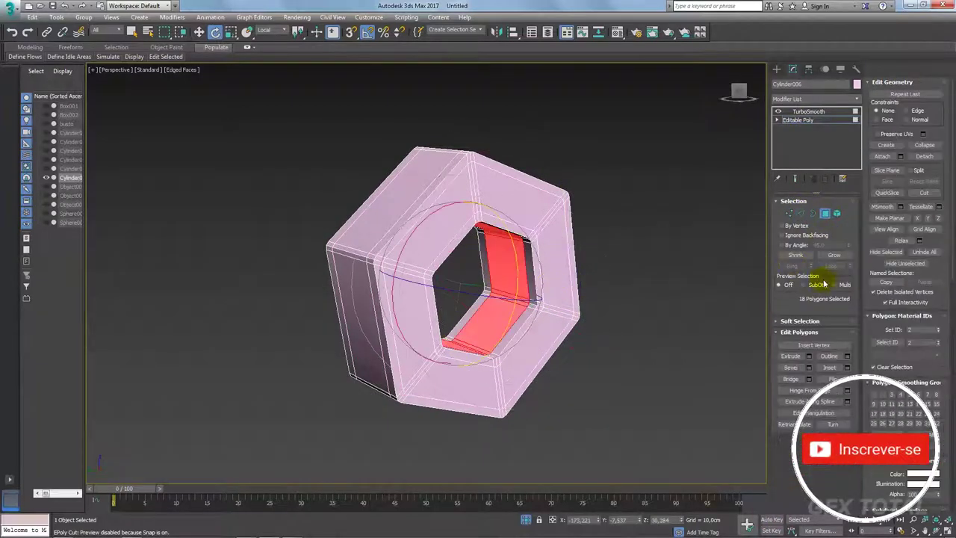
{"action": "key", "text": "Delete"}
Select the open border left around the hole
{"action": "left_click", "coordinate": [812, 213]}
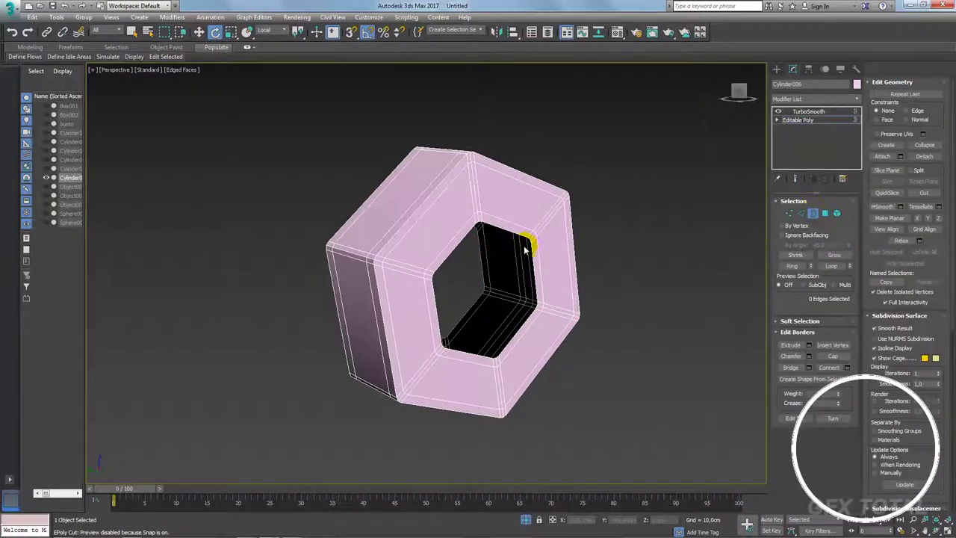
{"action": "left_click", "coordinate": [532, 248]}
{"action": "mouse_move", "coordinate": [532, 249]}
{"action": "middle_mouse_down", "text": "alt"}
{"action": "mouse_move", "coordinate": [578, 260]}
{"action": "mouse_move", "coordinate": [545, 239]}
{"action": "middle_mouse_up", "text": "alt"}
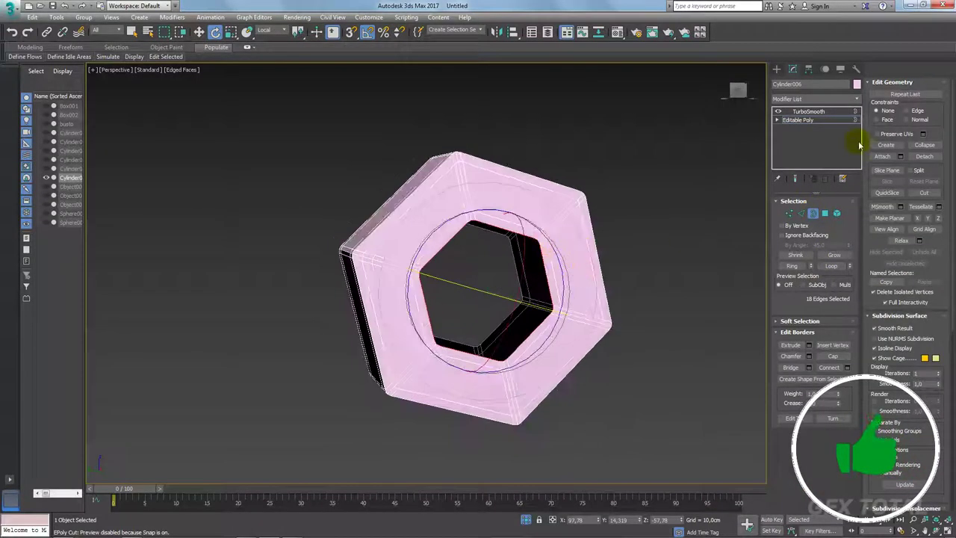
{"action": "left_click", "coordinate": [857, 106]}
{"action": "left_click_drag", "start_coordinate": [854, 117], "coordinate": [855, 391]}
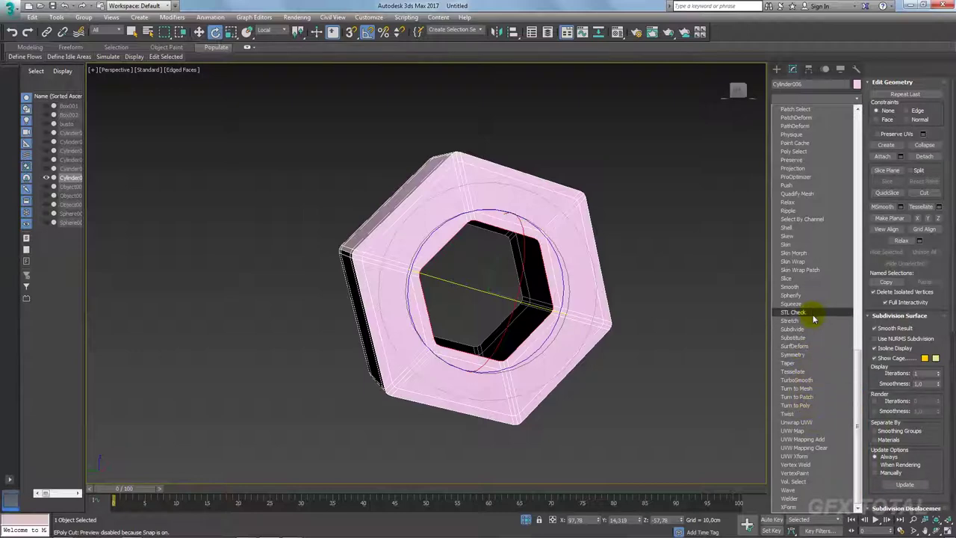
Try Spherify and remove it, then remove the extra edge loop around the hole
{"action": "left_click", "coordinate": [792, 295]}
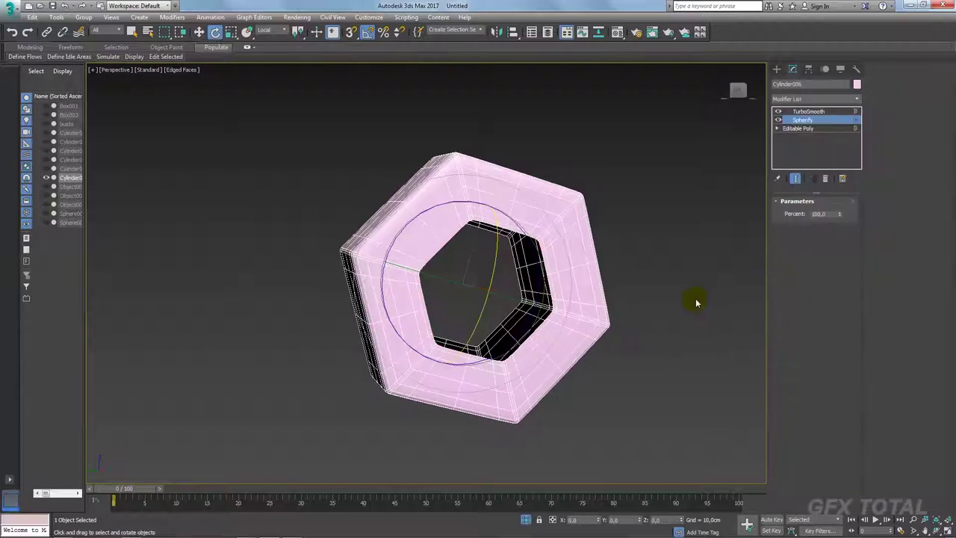
{"action": "left_click", "coordinate": [778, 111]}
{"action": "left_click", "coordinate": [825, 177]}
{"action": "left_click", "coordinate": [802, 213]}
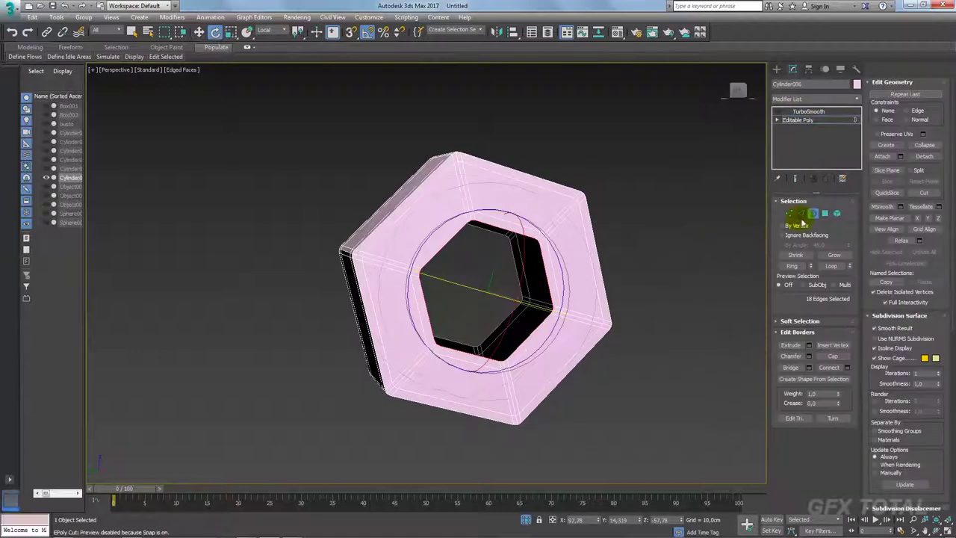
{"action": "key", "text": "alt+c"}
{"action": "mouse_move", "coordinate": [516, 223]}
{"action": "middle_mouse_down", "text": "alt"}
{"action": "mouse_move", "coordinate": [545, 239]}
{"action": "mouse_move", "coordinate": [633, 242]}
{"action": "middle_mouse_up", "text": "alt"}
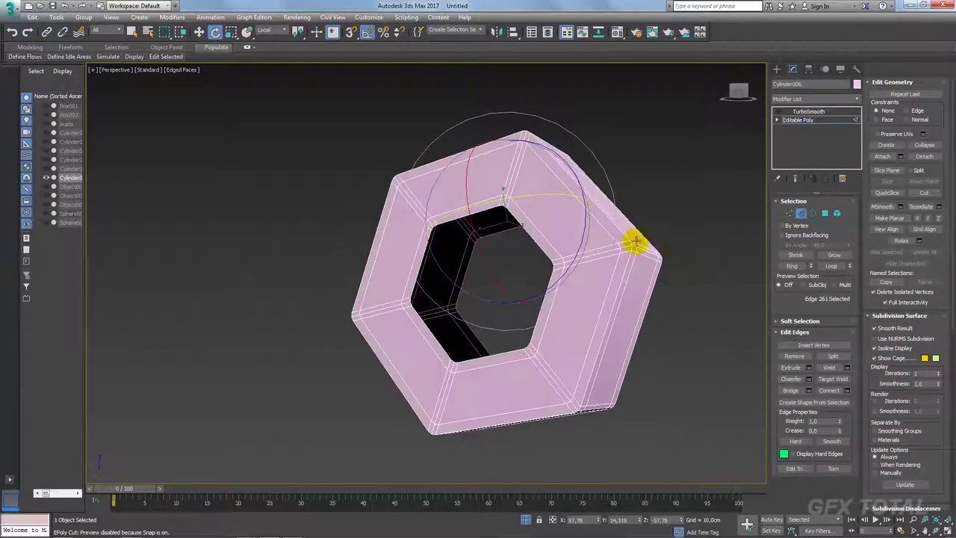
{"action": "left_click", "coordinate": [544, 226]}
{"action": "left_click", "coordinate": [832, 262]}
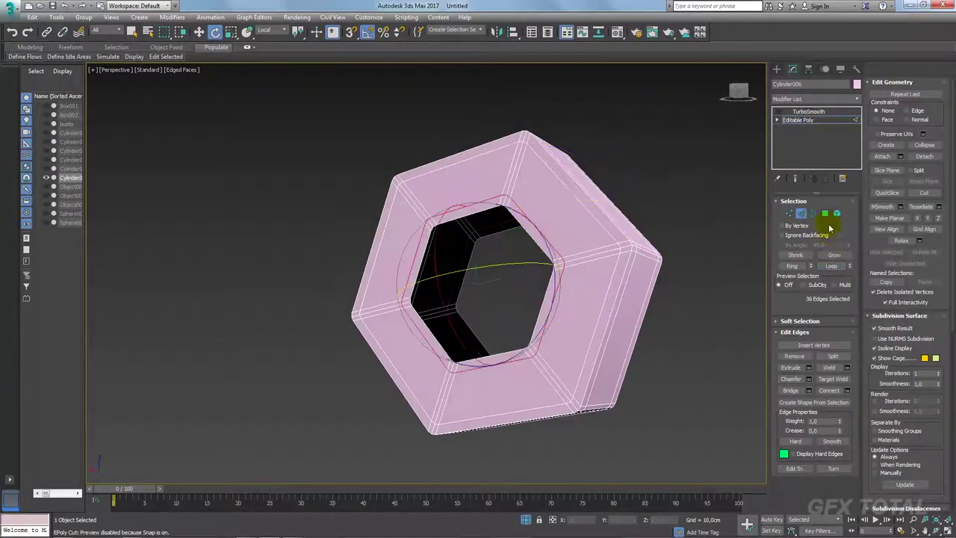
{"action": "left_click", "coordinate": [799, 359]}
Delete TurboSmooth and Spherify, leaving plain Editable Poly, and select the hole's inner borders
{"action": "left_click", "coordinate": [813, 213]}
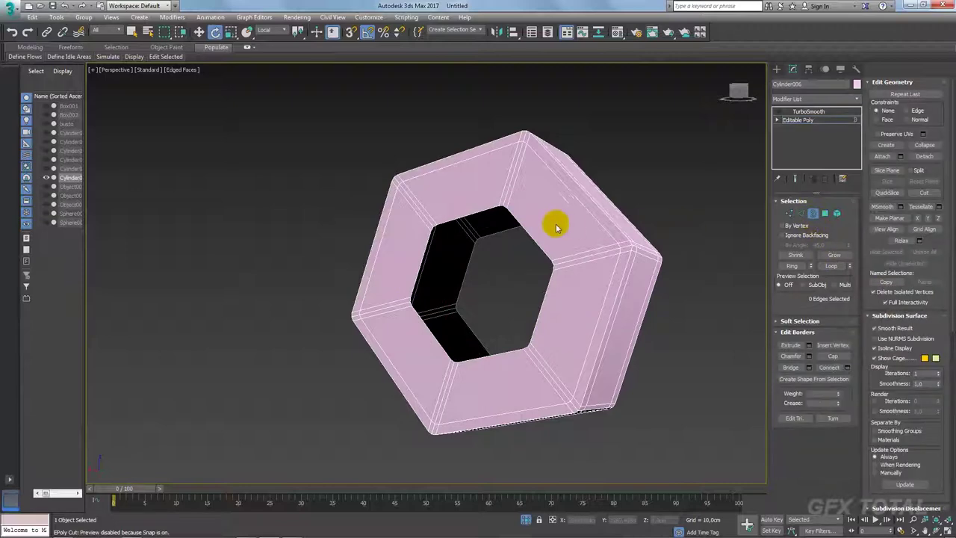
{"action": "left_click", "coordinate": [856, 99]}
{"action": "left_click_drag", "start_coordinate": [858, 109], "coordinate": [858, 396]}
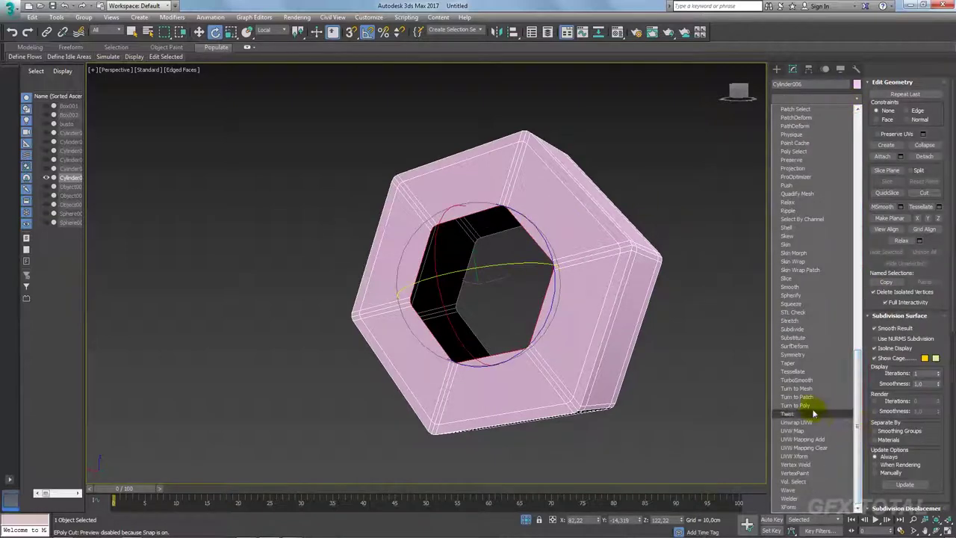
{"action": "left_click", "coordinate": [796, 295]}
{"action": "mouse_move", "coordinate": [672, 289]}
{"action": "middle_mouse_down", "text": "alt"}
{"action": "mouse_move", "coordinate": [725, 299]}
{"action": "mouse_move", "coordinate": [636, 301]}
{"action": "mouse_move", "coordinate": [560, 264]}
{"action": "mouse_move", "coordinate": [658, 237]}
{"action": "middle_mouse_up", "text": "alt"}
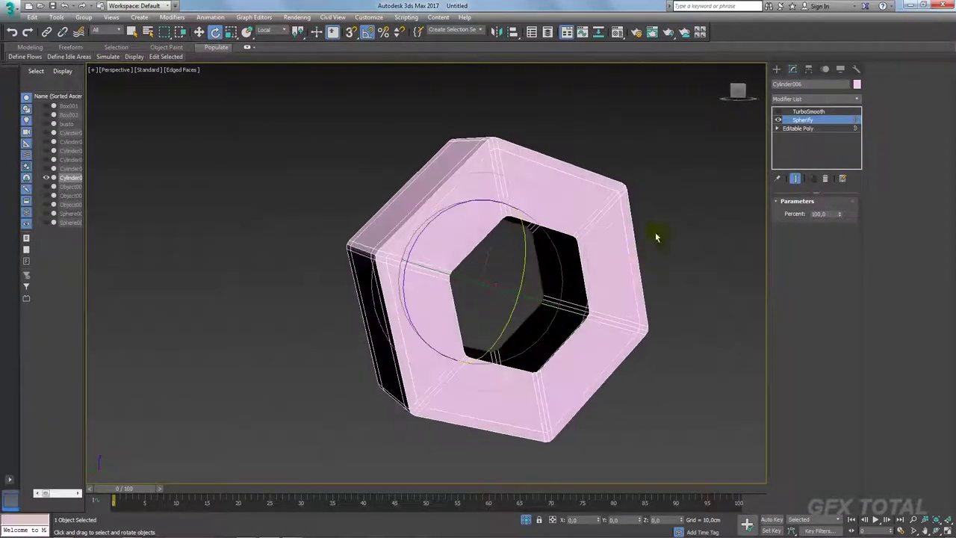
{"action": "left_click", "coordinate": [821, 112]}
{"action": "left_click", "coordinate": [824, 178]}
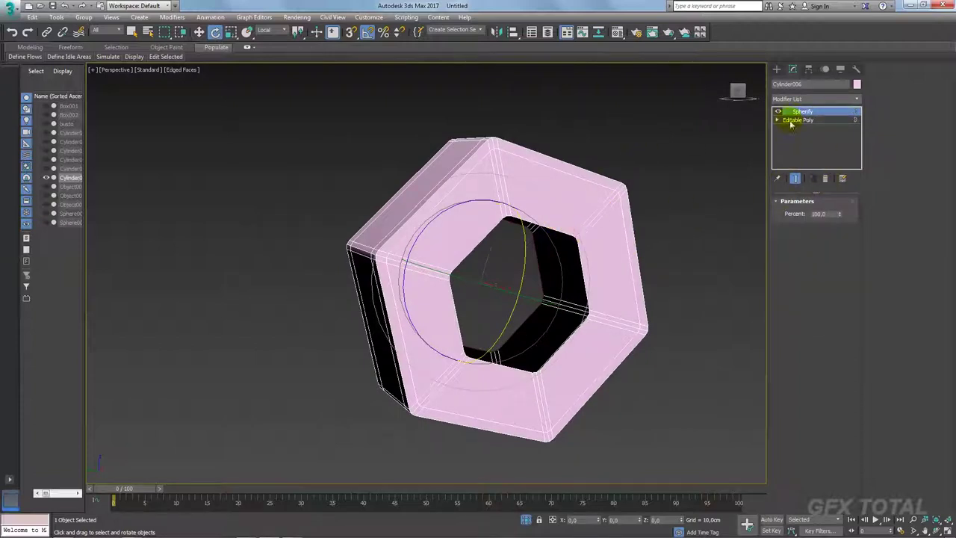
{"action": "left_click", "coordinate": [826, 180]}
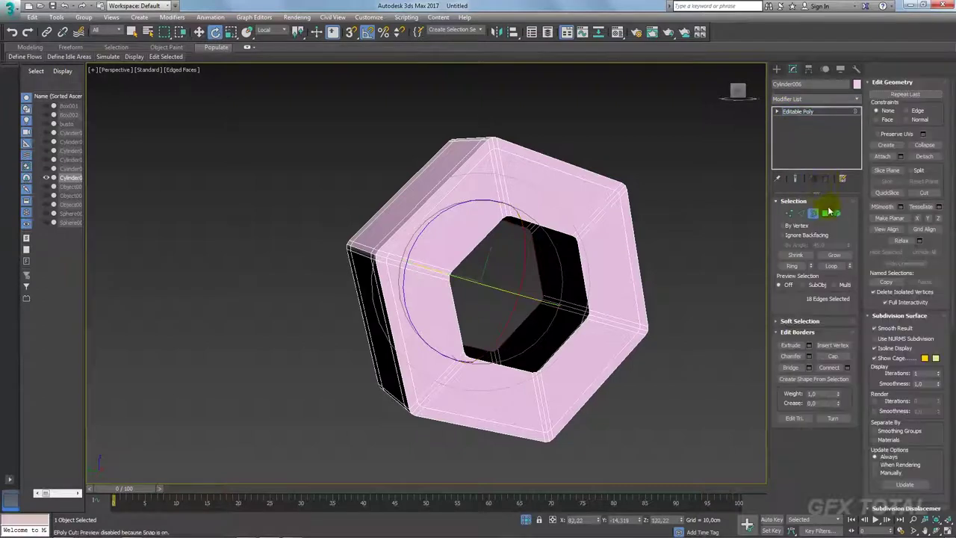
{"action": "left_click", "coordinate": [612, 274]}
{"action": "key", "text": "shift+z"}
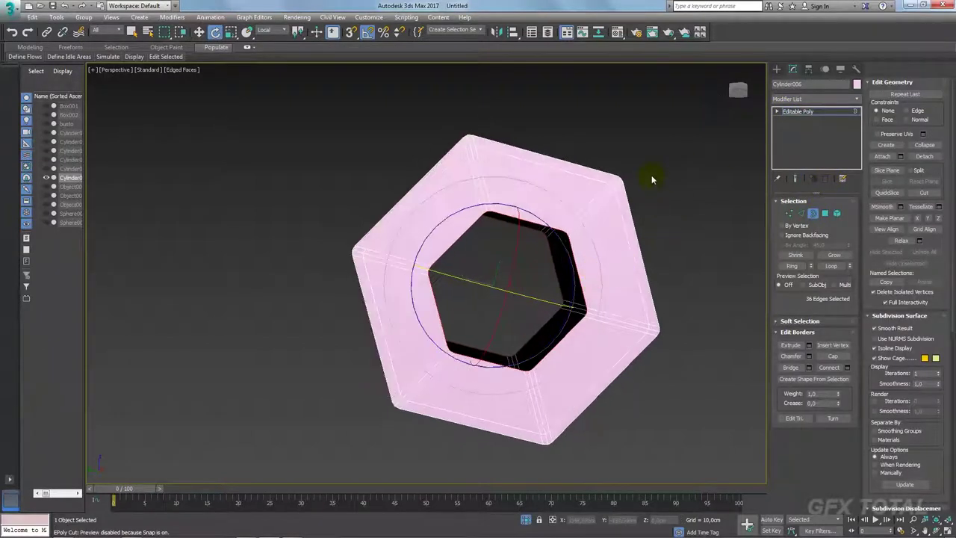
Scale the hole's border edges inward to widen the rim around it
{"action": "left_click_drag", "start_coordinate": [655, 142], "coordinate": [538, 238]}
{"action": "key", "text": "r"}
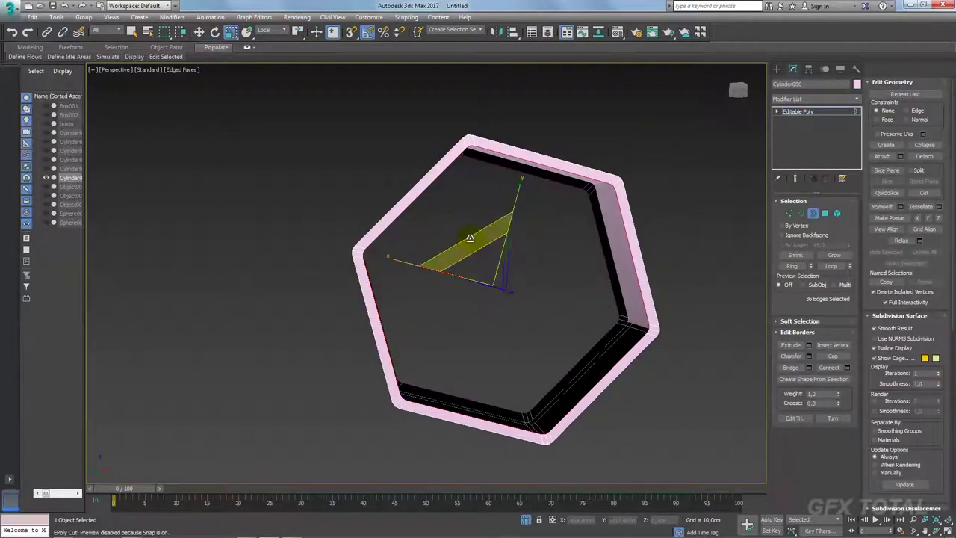
{"action": "left_click_drag", "start_coordinate": [470, 237], "coordinate": [474, 256]}
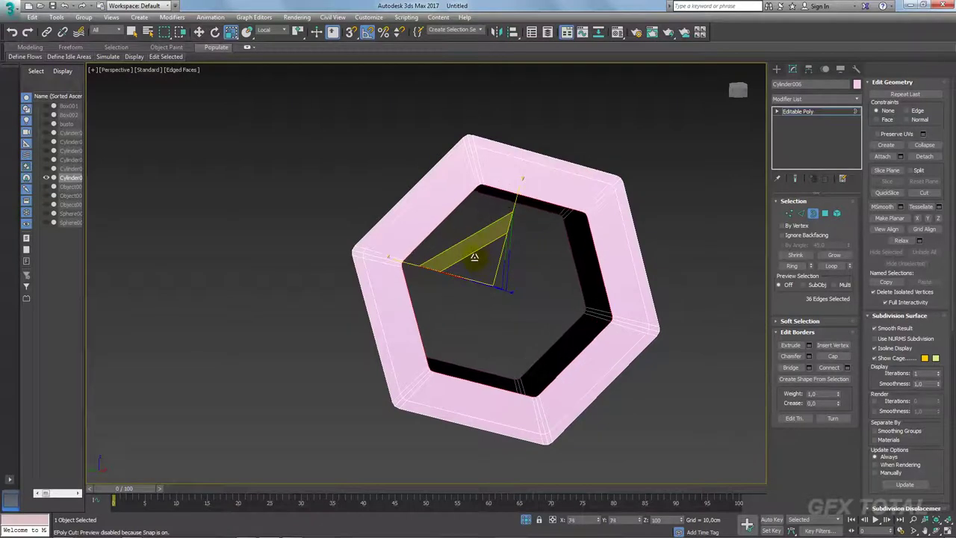
{"action": "middle_click_drag", "start_coordinate": [571, 278], "coordinate": [571, 288], "text": "alt"}
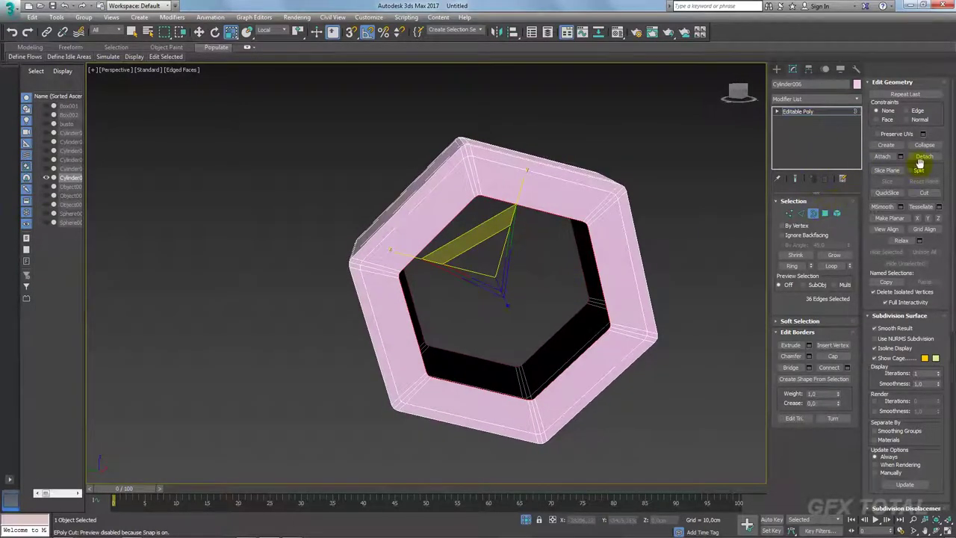
Cap the hole and relax the cap as a test, then delete the cap polygons
{"action": "left_click", "coordinate": [834, 356]}
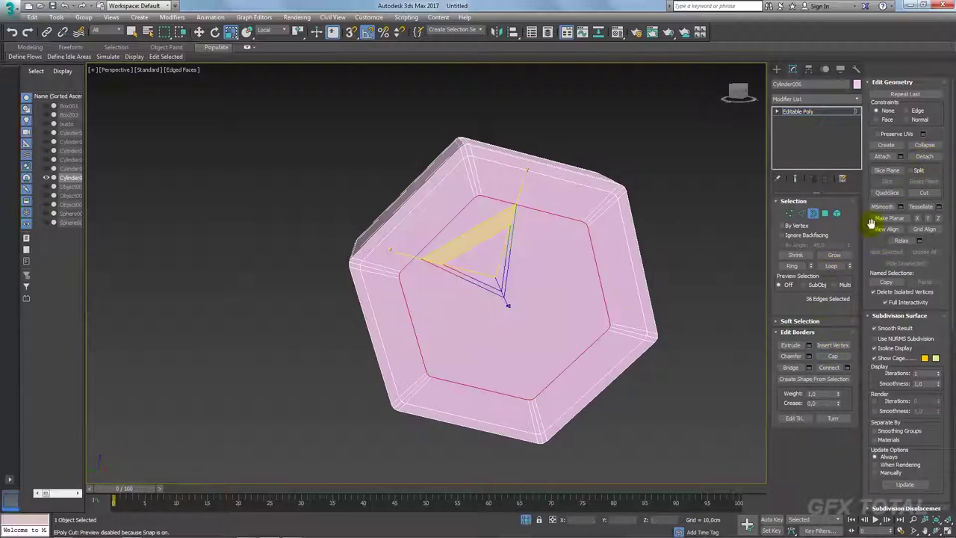
{"action": "left_click", "coordinate": [827, 215]}
{"action": "mouse_move", "coordinate": [513, 260]}
{"action": "middle_mouse_down", "text": "alt"}
{"action": "mouse_move", "coordinate": [593, 288]}
{"action": "mouse_move", "coordinate": [455, 298]}
{"action": "mouse_move", "coordinate": [867, 335]}
{"action": "middle_mouse_up", "text": "alt"}
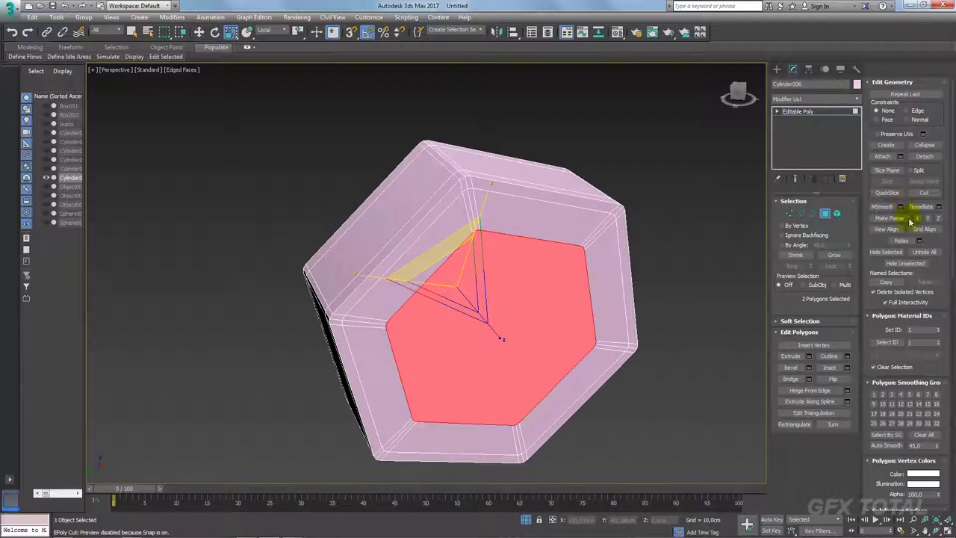
{"action": "left_click", "coordinate": [903, 240]}
{"action": "left_click", "coordinate": [902, 240]}
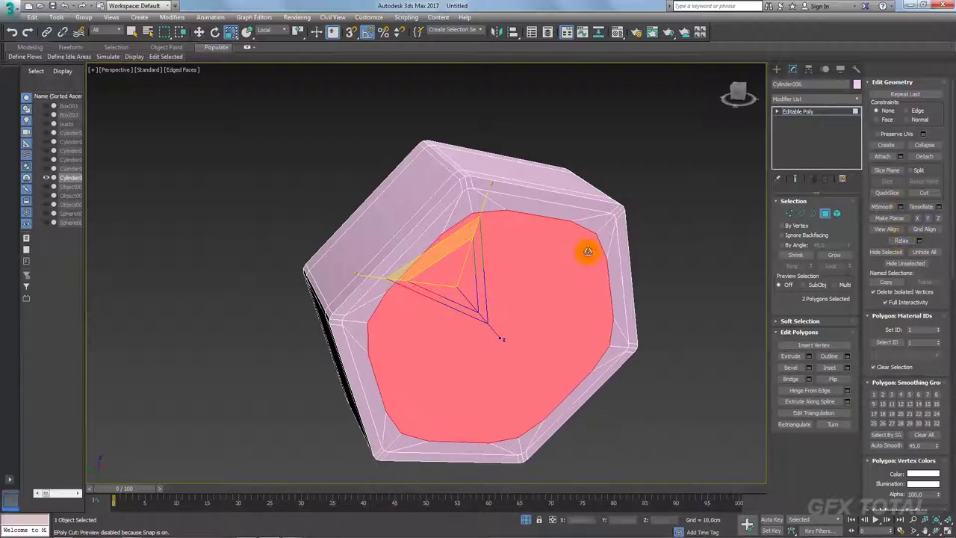
{"action": "left_click", "coordinate": [902, 240]}
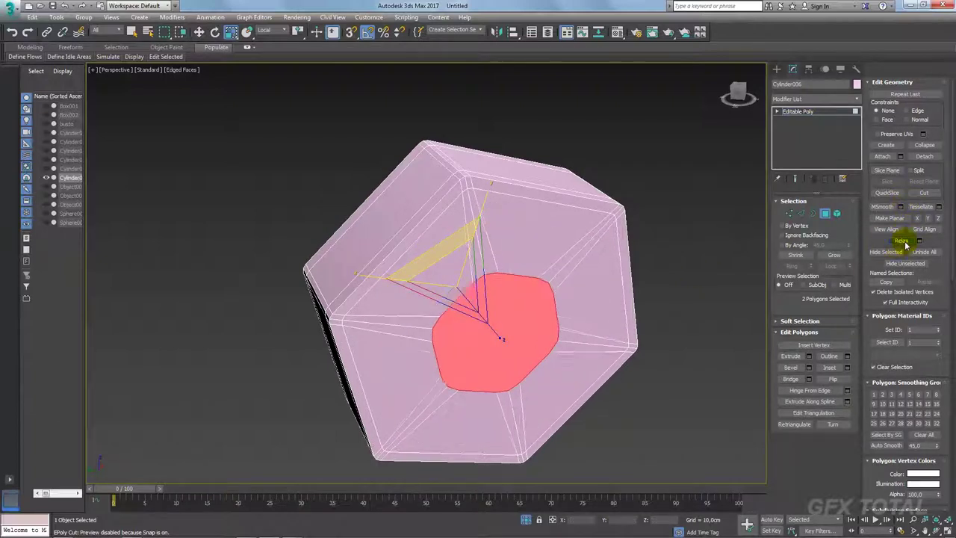
{"action": "left_click", "coordinate": [902, 241]}
{"action": "key", "text": "ctrl+z"}
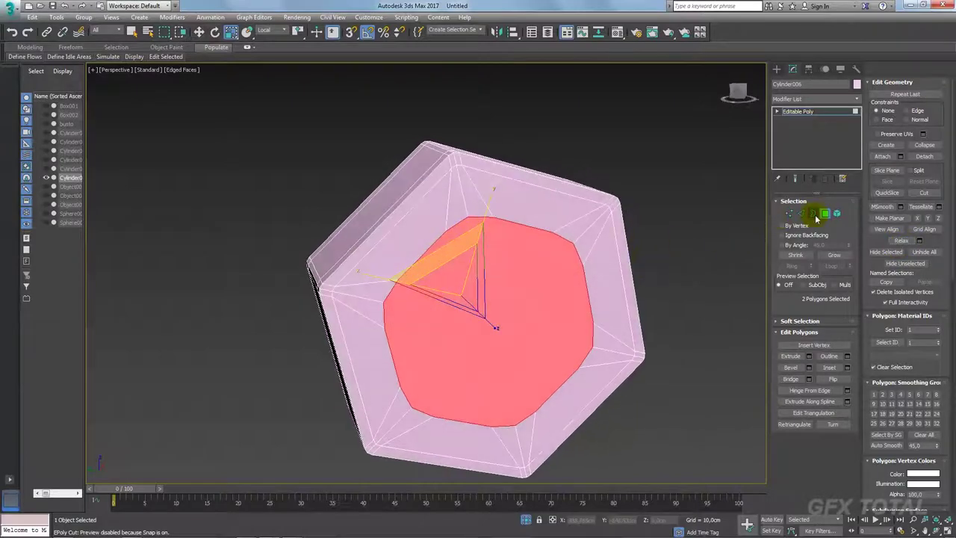
{"action": "key", "text": "Delete"}
Apply Spherify to the nut and collapse it to Editable Poly
{"action": "left_click", "coordinate": [856, 100]}
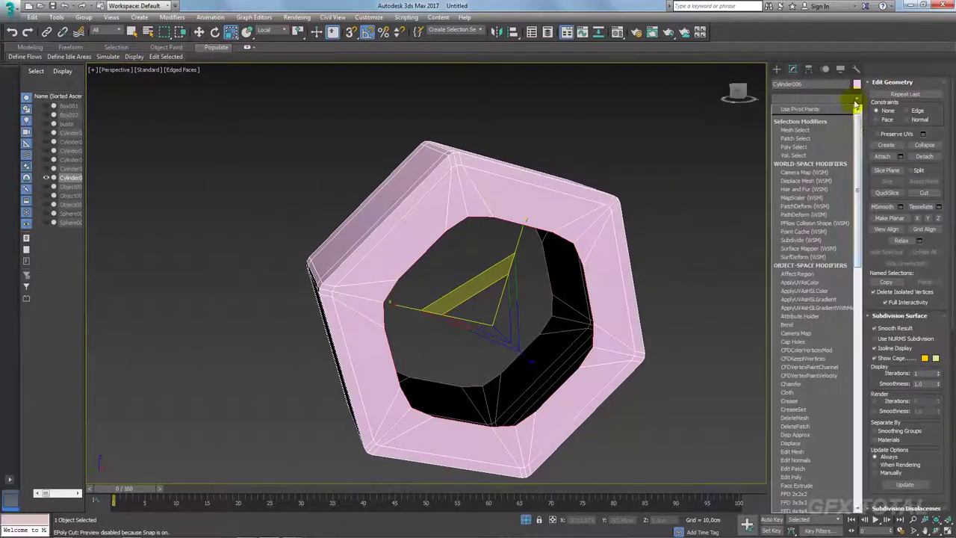
{"action": "left_click_drag", "start_coordinate": [857, 119], "coordinate": [849, 387]}
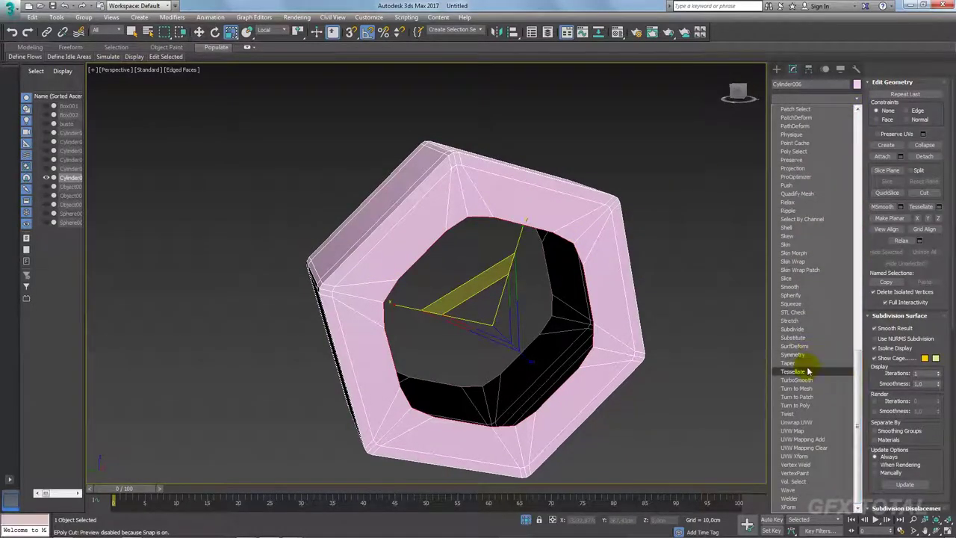
{"action": "left_click", "coordinate": [802, 295]}
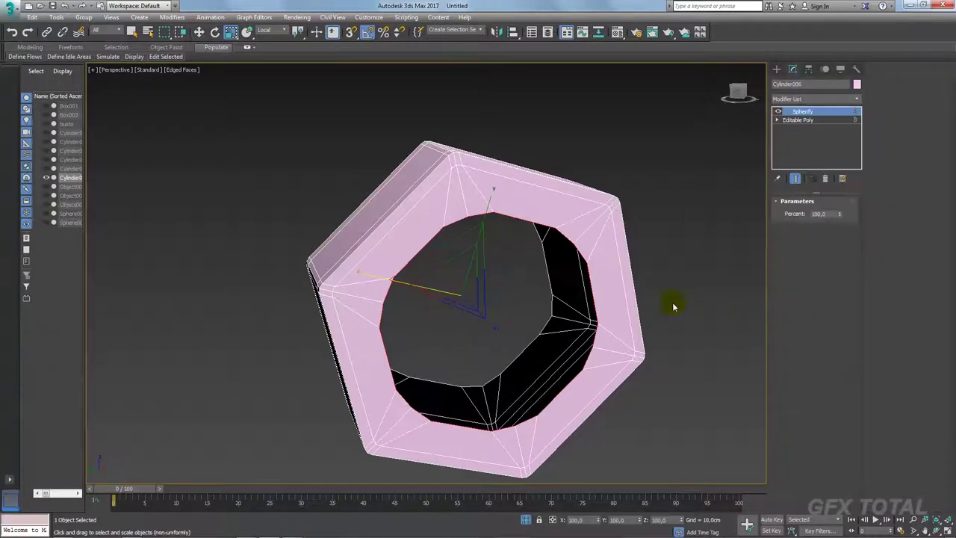
{"action": "middle_click_drag", "start_coordinate": [672, 306], "coordinate": [659, 261], "text": "alt"}
{"action": "right_click", "coordinate": [517, 205]}
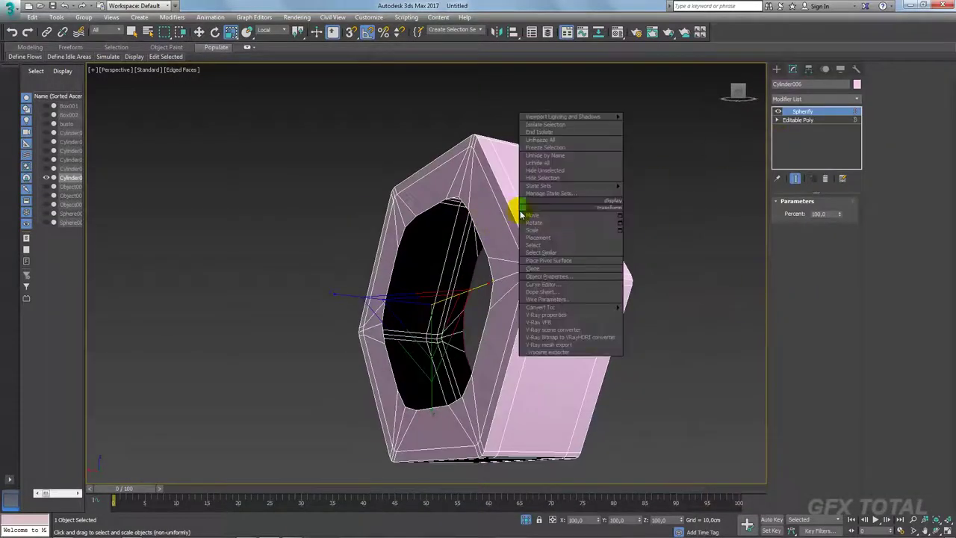
{"action": "left_click", "coordinate": [642, 306]}
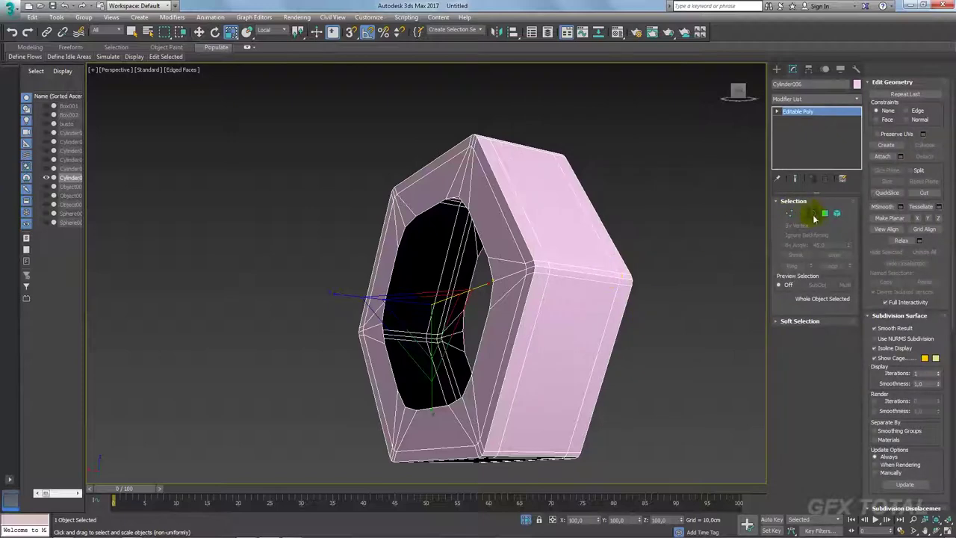
Select the hole's border, apply Spherify again, and collapse it into the mesh
{"action": "left_click", "coordinate": [813, 214]}
{"action": "left_click", "coordinate": [486, 214]}
{"action": "middle_click_drag", "start_coordinate": [492, 224], "coordinate": [537, 224], "text": "alt"}
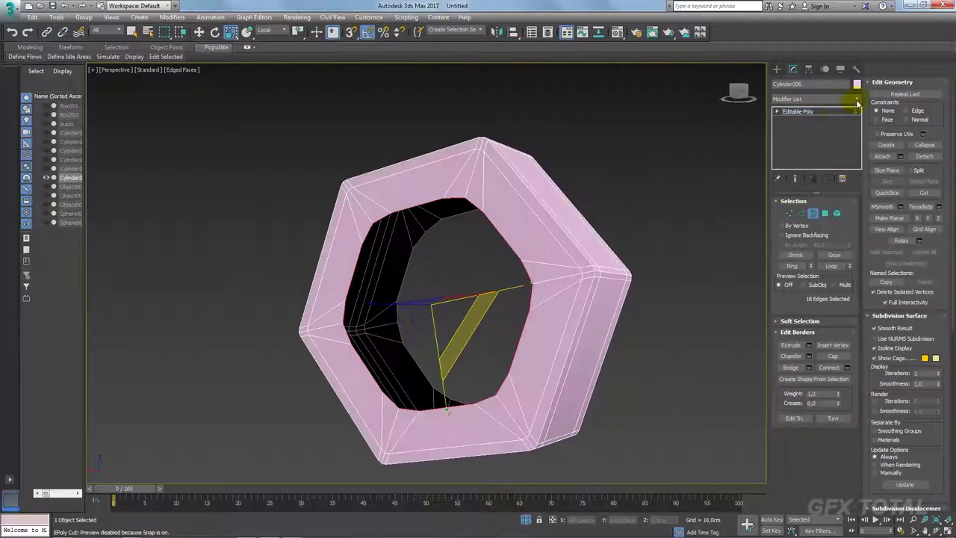
{"action": "left_click", "coordinate": [857, 103]}
{"action": "left_click_drag", "start_coordinate": [858, 154], "coordinate": [858, 358]}
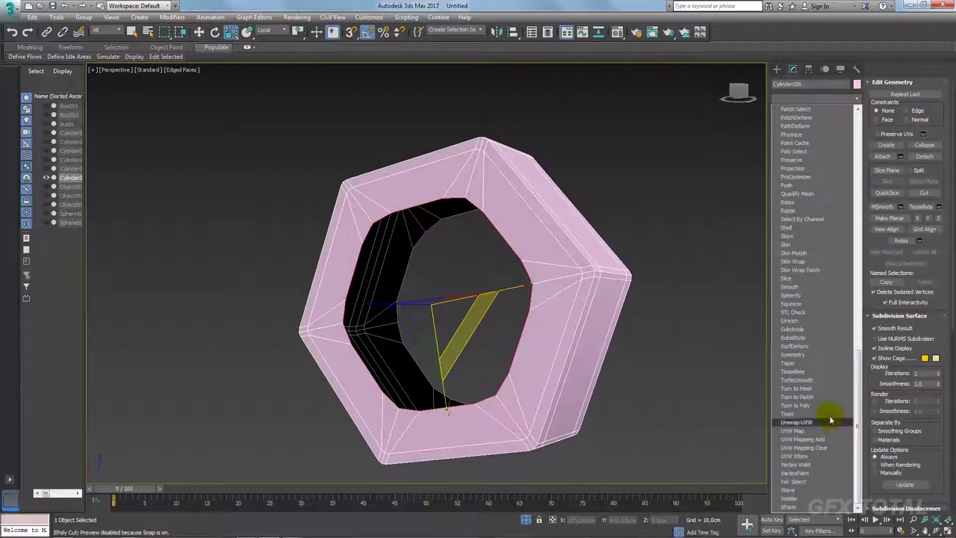
{"action": "left_click", "coordinate": [799, 295]}
{"action": "right_click", "coordinate": [535, 215]}
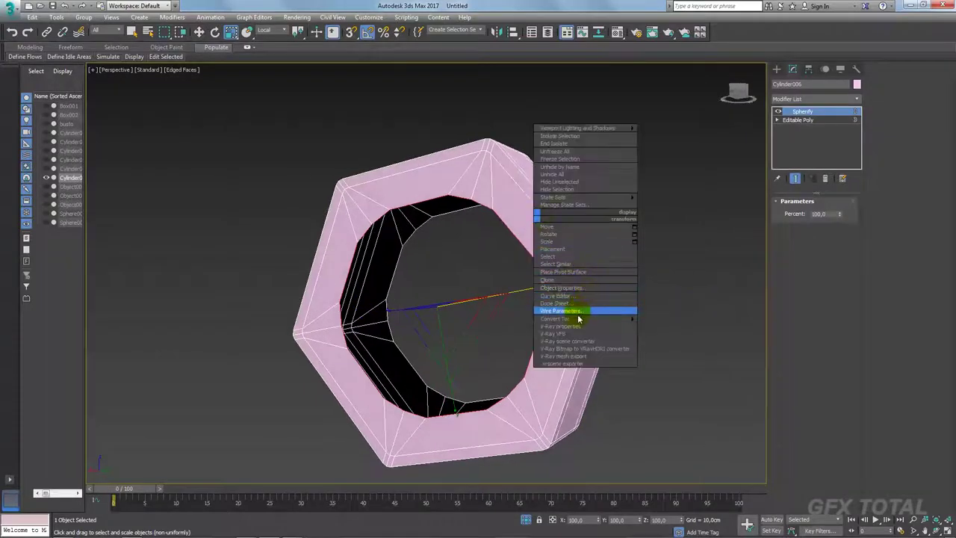
{"action": "left_click", "coordinate": [661, 322]}
Scale the inner borders down to make the round hole smaller
{"action": "left_click", "coordinate": [813, 214]}
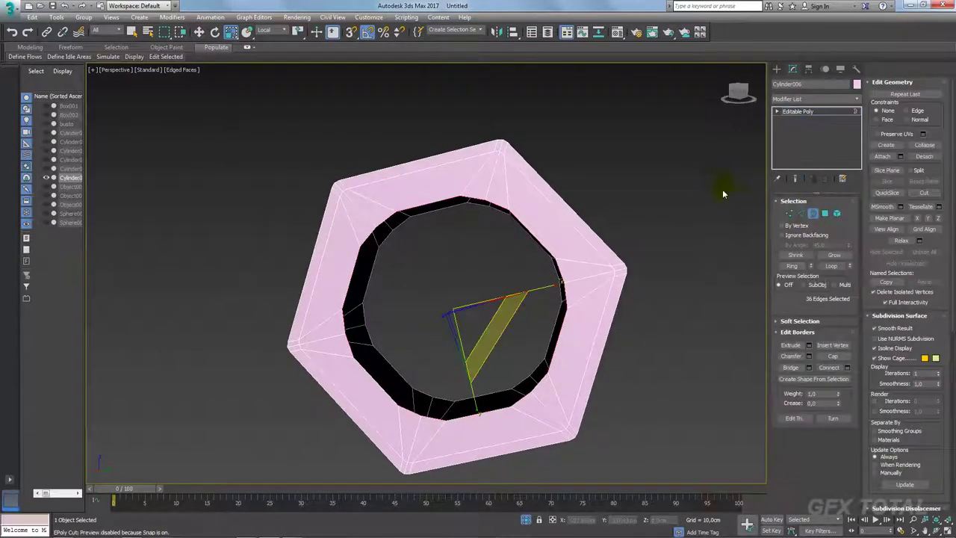
{"action": "left_click_drag", "start_coordinate": [478, 286], "coordinate": [473, 334]}
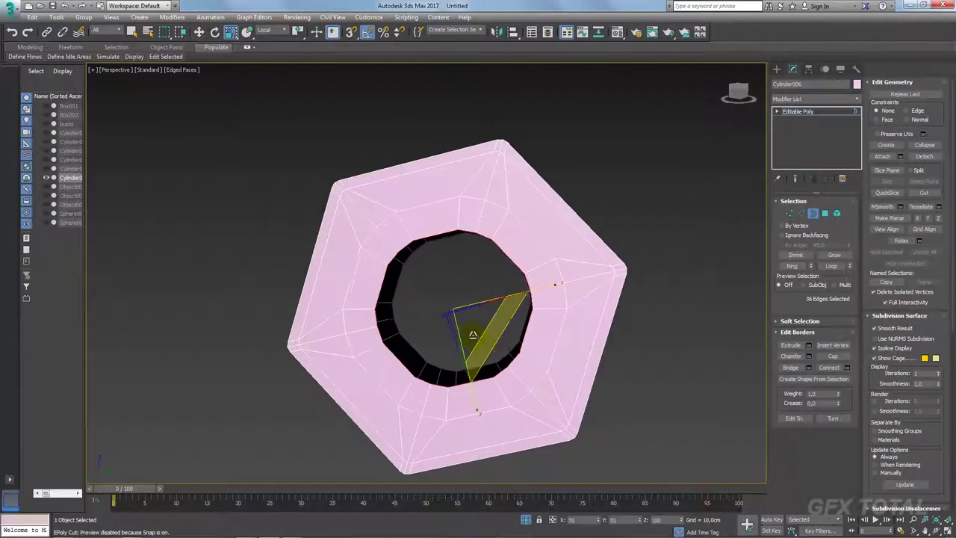
{"action": "middle_click_drag", "start_coordinate": [473, 333], "coordinate": [480, 398], "text": "alt"}
{"action": "mouse_move", "coordinate": [426, 220]}
{"action": "middle_mouse_down", "text": "alt"}
{"action": "mouse_move", "coordinate": [523, 252]}
{"action": "mouse_move", "coordinate": [540, 273]}
{"action": "mouse_move", "coordinate": [589, 258]}
{"action": "mouse_move", "coordinate": [572, 256]}
{"action": "middle_mouse_up", "text": "alt"}
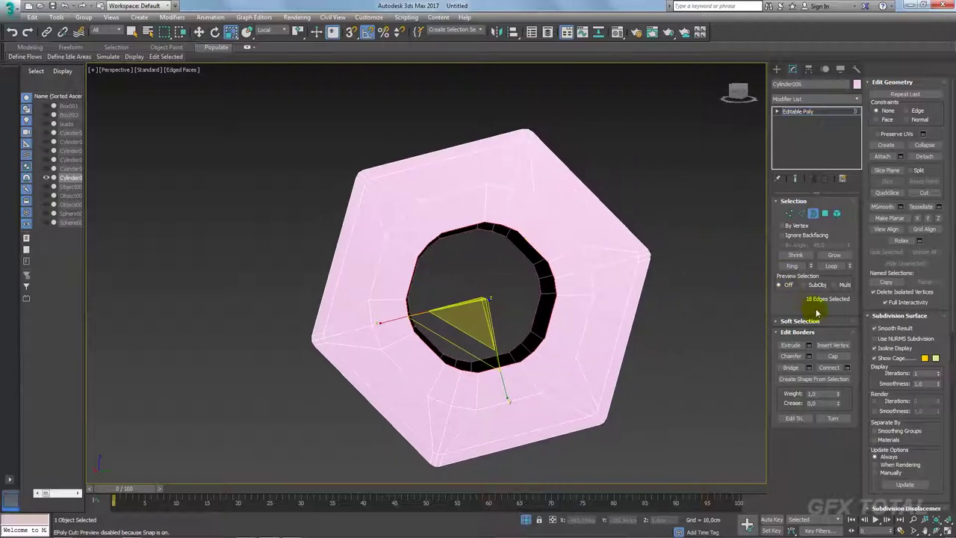
Draw a standard Cylinder primitive beside the nut with 18 sides
{"action": "left_click", "coordinate": [777, 69]}
{"action": "left_click", "coordinate": [795, 150]}
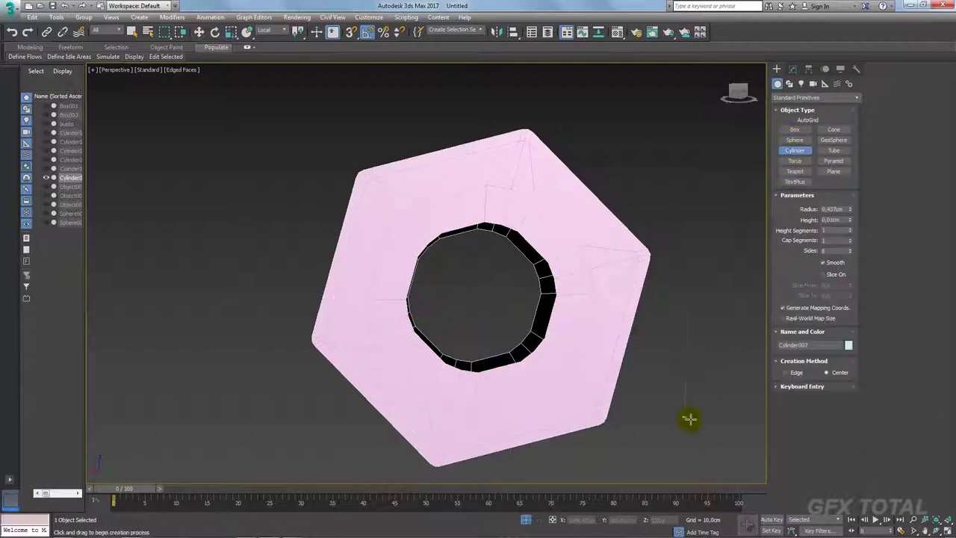
{"action": "left_click_drag", "start_coordinate": [708, 423], "coordinate": [703, 420]}
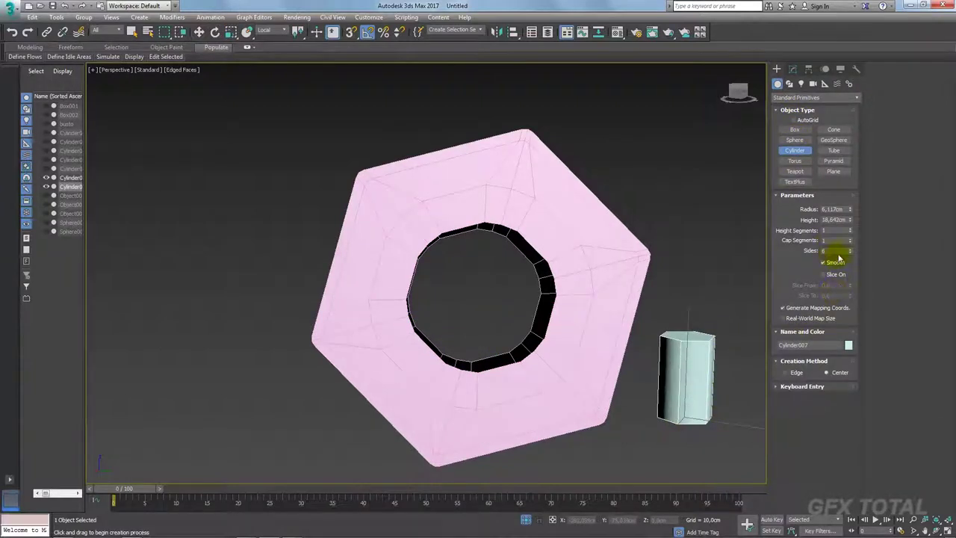
{"action": "type", "text": "18"}
{"action": "key", "text": "Return"}
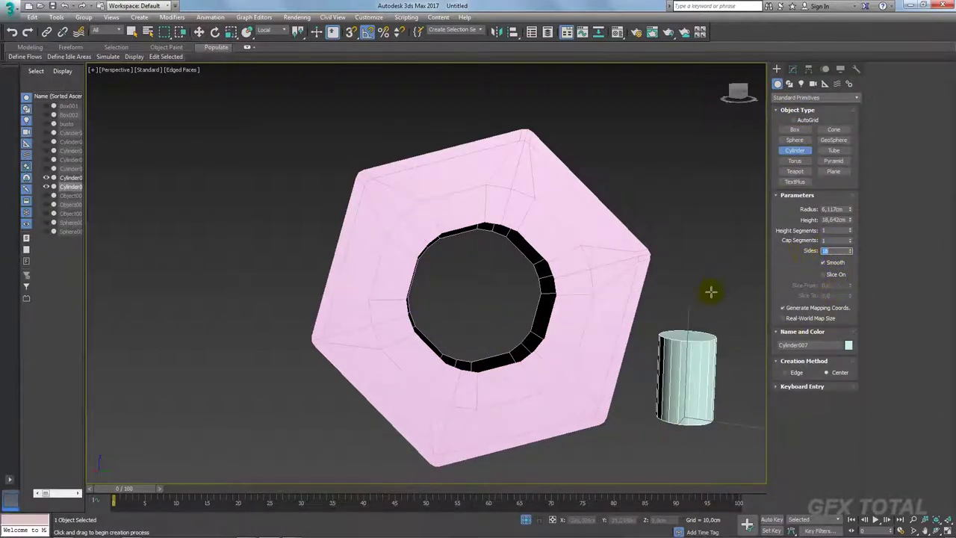
{"action": "right_click", "coordinate": [674, 301]}
Align the cylinder to the centre of the hex nut
{"action": "key", "text": "alt+a"}
{"action": "left_click", "coordinate": [554, 244]}
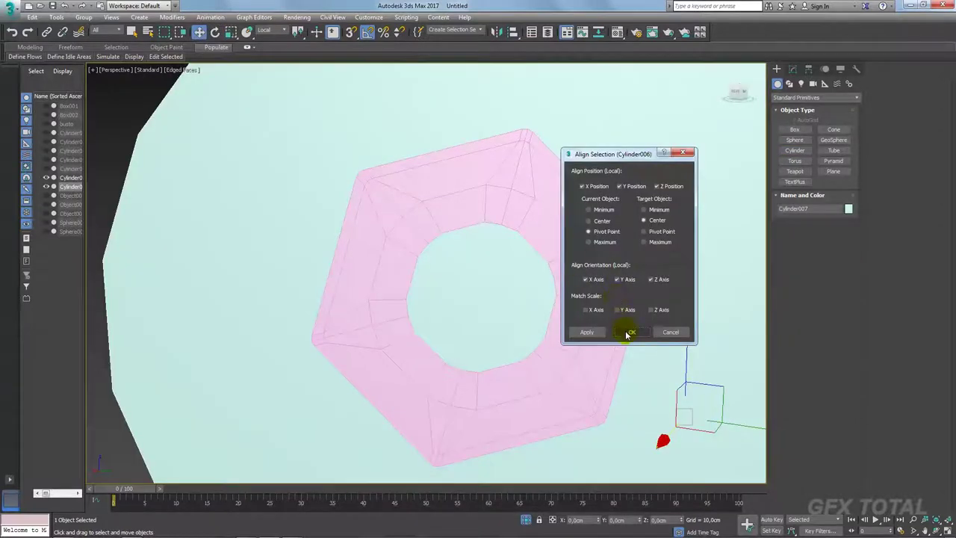
{"action": "left_click", "coordinate": [628, 333]}
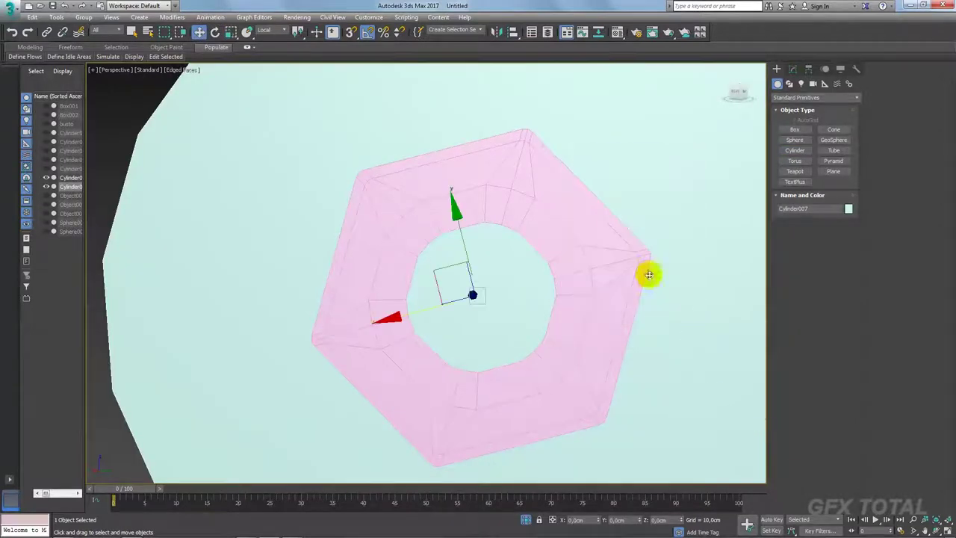
Reduce the cylinder's radius to 1.101 cm so it fits the nut's hole
{"action": "left_click", "coordinate": [806, 69]}
{"action": "left_click_drag", "start_coordinate": [851, 217], "coordinate": [847, 253]}
{"action": "mouse_move", "coordinate": [522, 284]}
{"action": "middle_mouse_down", "text": "alt"}
{"action": "mouse_move", "coordinate": [600, 261]}
{"action": "mouse_move", "coordinate": [673, 260]}
{"action": "mouse_move", "coordinate": [401, 306]}
{"action": "mouse_move", "coordinate": [470, 277]}
{"action": "mouse_move", "coordinate": [466, 267]}
{"action": "mouse_move", "coordinate": [433, 269]}
{"action": "mouse_move", "coordinate": [449, 317]}
{"action": "middle_mouse_up", "text": "alt"}
{"action": "scroll", "coordinate": [490, 305], "scroll_direction": "up", "scroll_amount": 5}
{"action": "scroll", "coordinate": [490, 304], "scroll_direction": "down", "scroll_amount": 5}
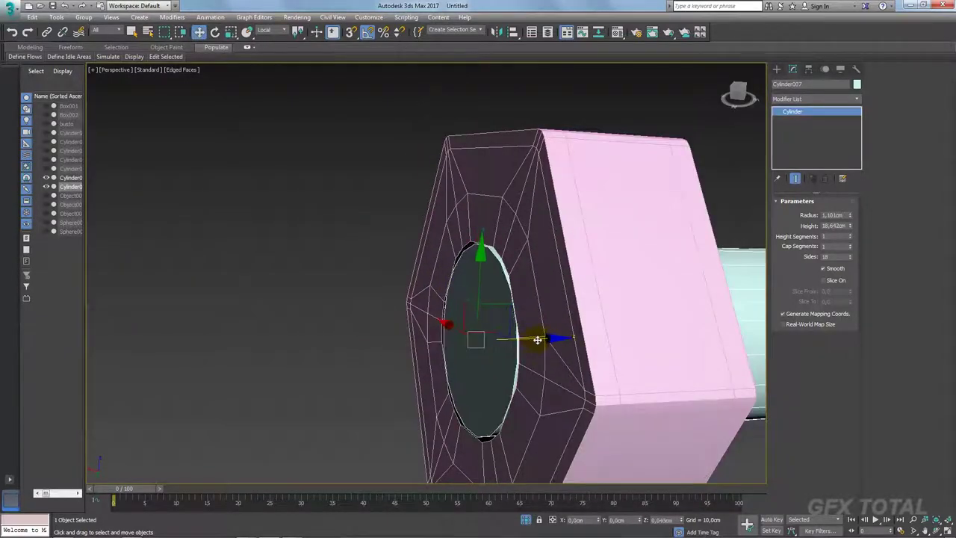
Lower the hole cylinder's height to about 1.404 cm, making a thin plug
{"action": "middle_click_drag", "start_coordinate": [515, 334], "coordinate": [560, 327], "text": "alt"}
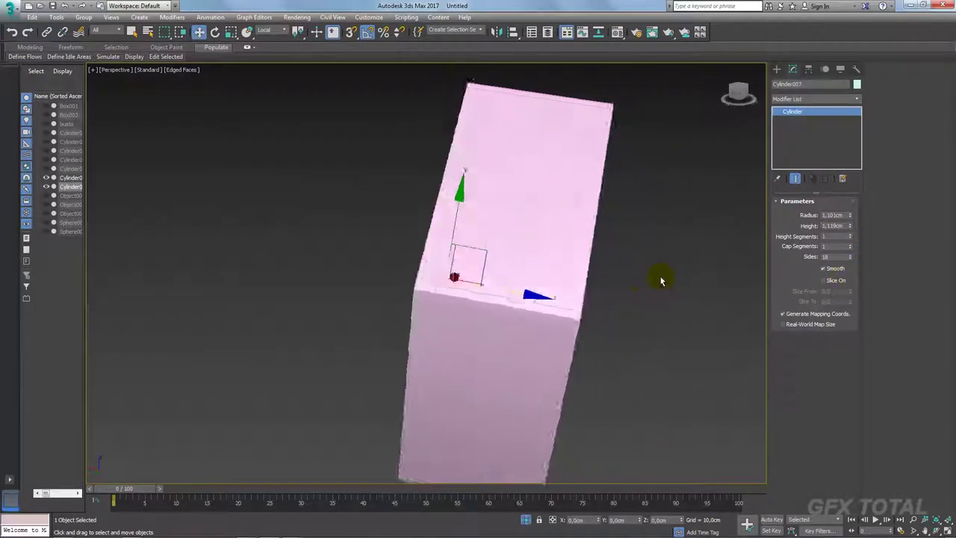
{"action": "left_click_drag", "start_coordinate": [850, 223], "coordinate": [850, 204]}
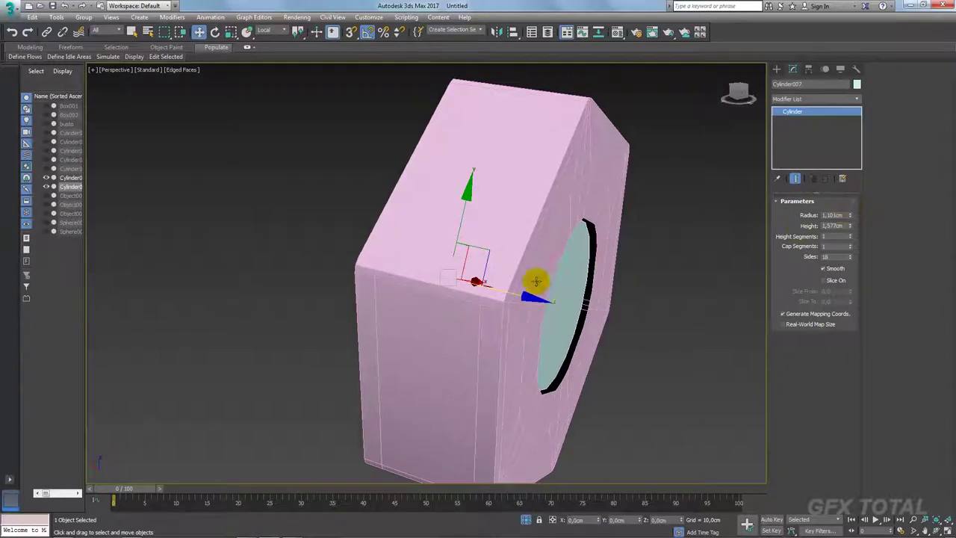
{"action": "middle_click_drag", "start_coordinate": [536, 280], "coordinate": [580, 290], "text": "alt"}
{"action": "middle_click_drag", "start_coordinate": [496, 290], "coordinate": [508, 291], "text": "alt"}
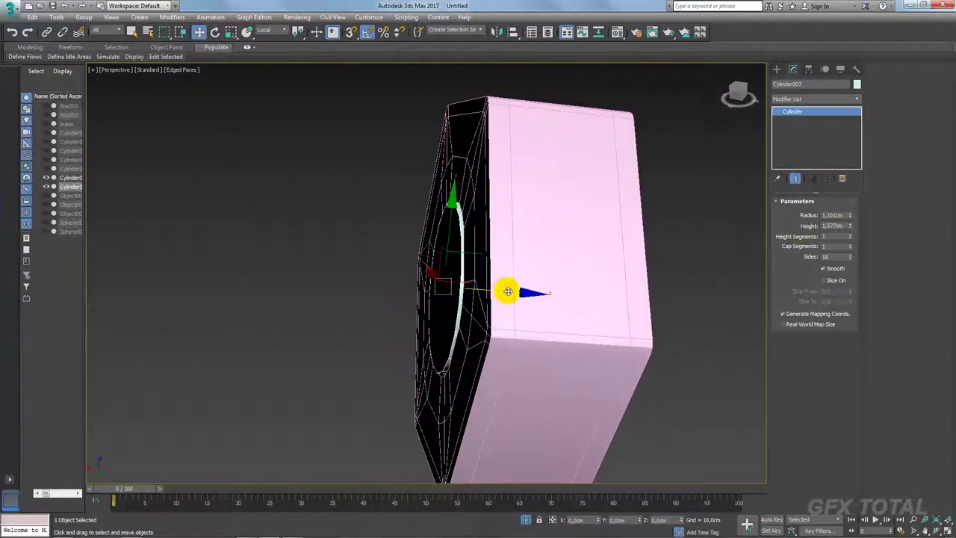
{"action": "left_click_drag", "start_coordinate": [508, 291], "coordinate": [517, 290]}
{"action": "mouse_move", "coordinate": [739, 257]}
{"action": "middle_mouse_down", "text": "alt"}
{"action": "mouse_move", "coordinate": [696, 263]}
{"action": "mouse_move", "coordinate": [754, 254]}
{"action": "middle_mouse_up", "text": "alt"}
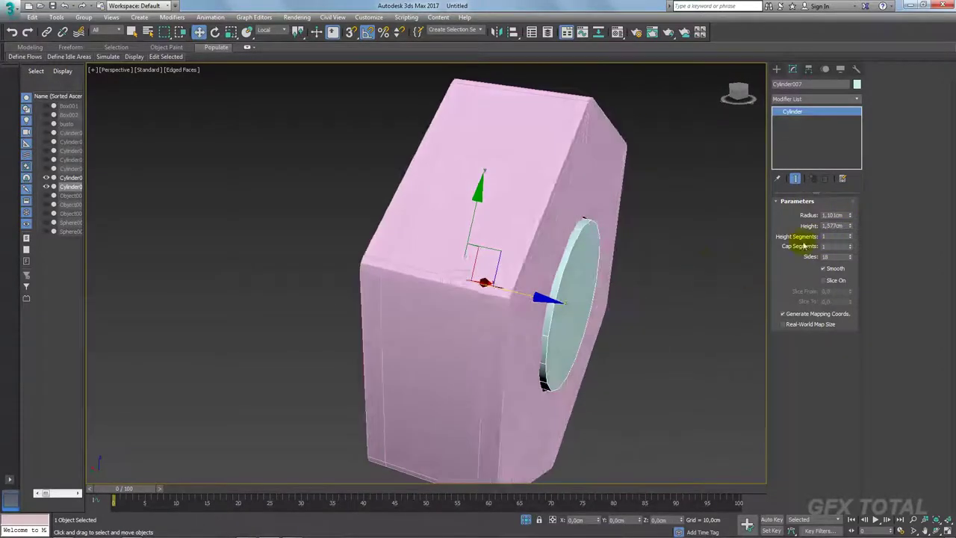
{"action": "left_click_drag", "start_coordinate": [849, 228], "coordinate": [848, 226]}
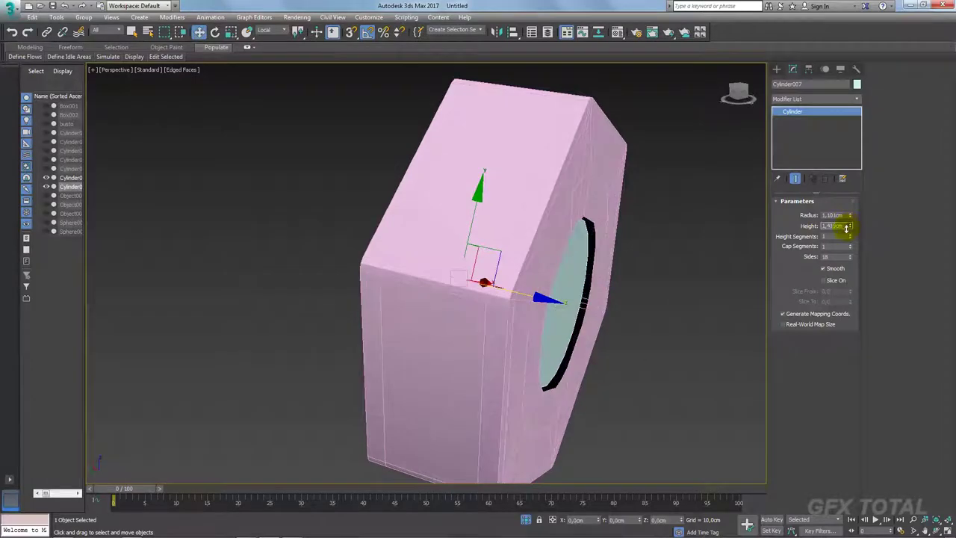
{"action": "mouse_move", "coordinate": [747, 270]}
{"action": "middle_mouse_down", "text": "alt"}
{"action": "mouse_move", "coordinate": [694, 273]}
{"action": "mouse_move", "coordinate": [757, 277]}
{"action": "mouse_move", "coordinate": [575, 231]}
{"action": "middle_mouse_up", "text": "alt"}
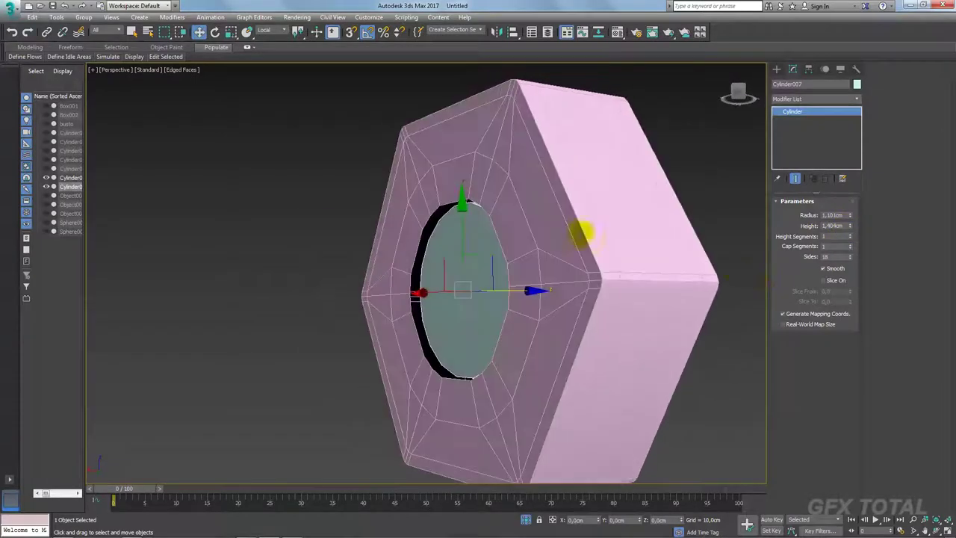
Convert the cylinder plug to an Editable Poly
{"action": "right_click", "coordinate": [526, 218]}
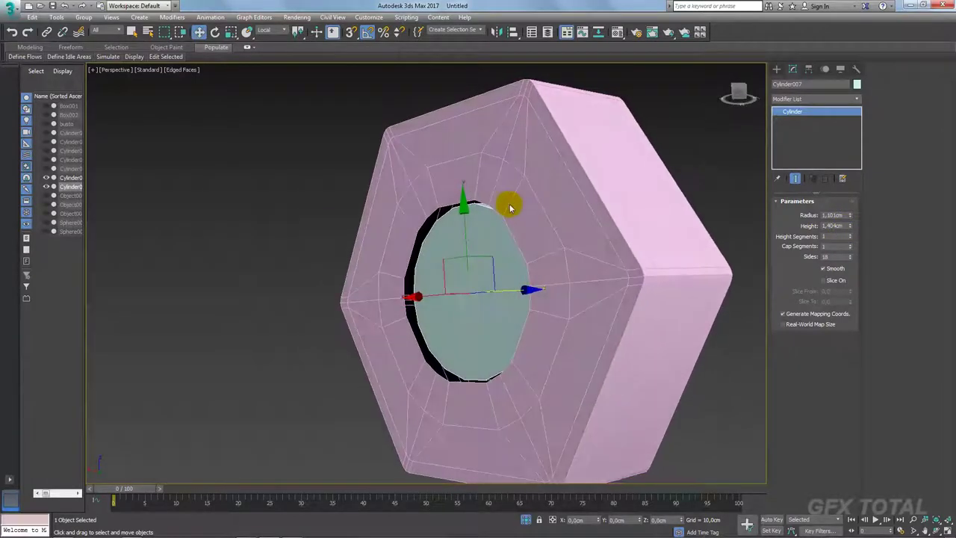
{"action": "right_click", "coordinate": [510, 206]}
{"action": "left_click", "coordinate": [634, 310]}
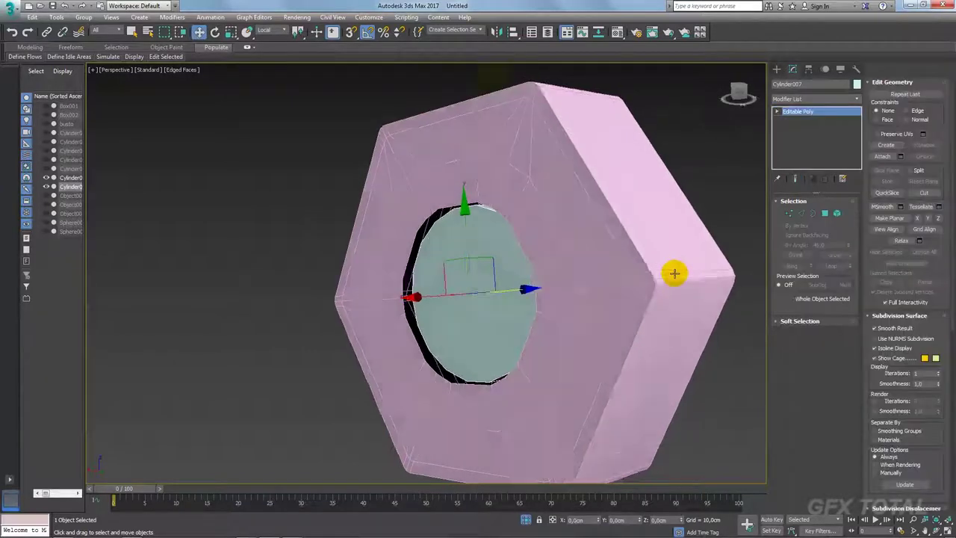
Attach the pink hexagon to the hole cylinder and isolate the nut
{"action": "middle_click_drag", "start_coordinate": [672, 273], "coordinate": [752, 249], "text": "alt"}
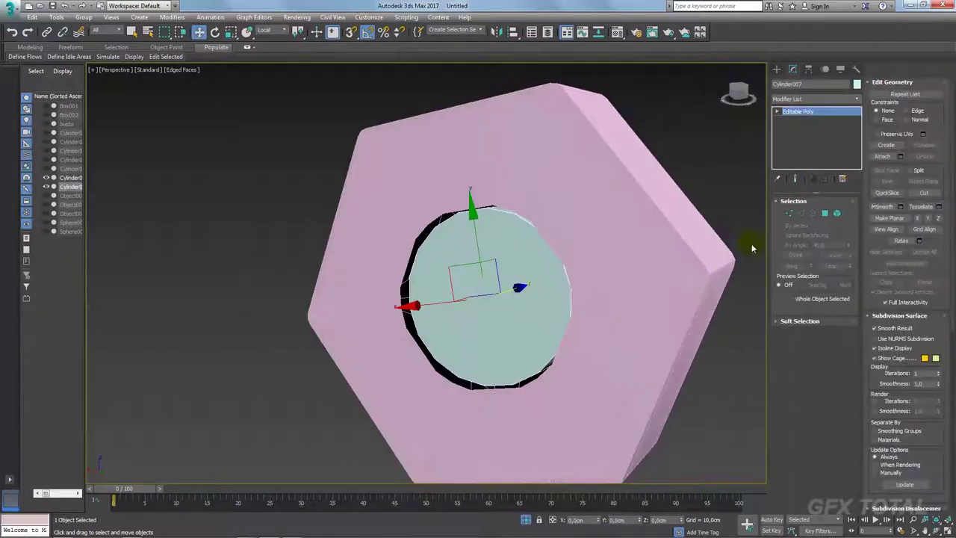
{"action": "left_click", "coordinate": [571, 224]}
{"action": "key", "text": "alt+q"}
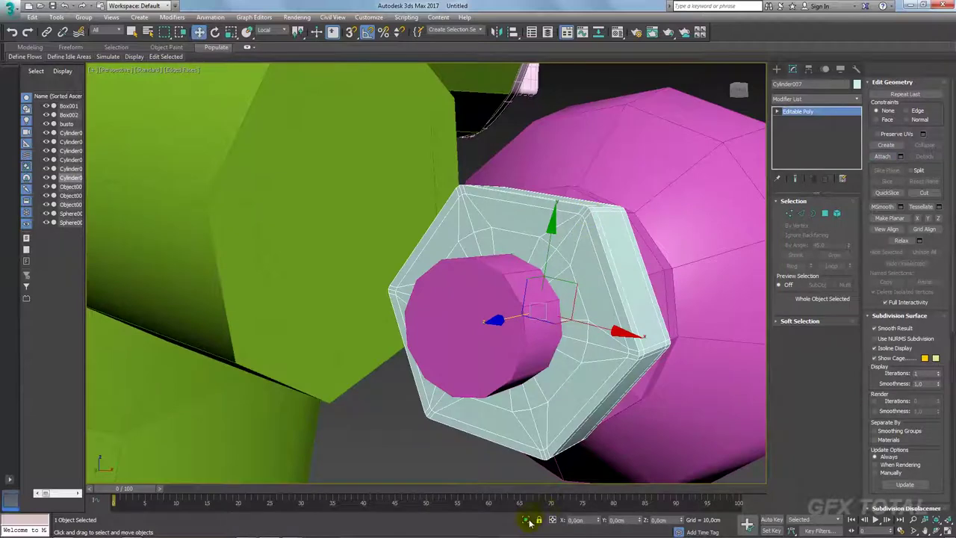
{"action": "left_click", "coordinate": [526, 519]}
{"action": "middle_click_drag", "start_coordinate": [566, 352], "coordinate": [608, 356], "text": "alt"}
{"action": "scroll", "coordinate": [544, 294], "scroll_direction": "up", "scroll_amount": 3}
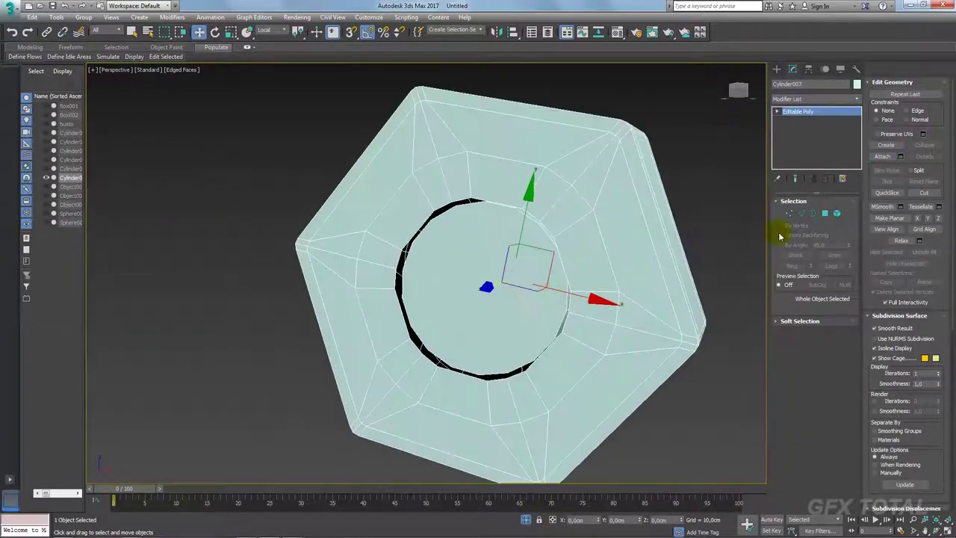
Move the round cap face out of the hole and flip the inner cylinder element
{"action": "left_click", "coordinate": [825, 214]}
{"action": "left_click", "coordinate": [486, 266]}
{"action": "left_click_drag", "start_coordinate": [486, 266], "coordinate": [532, 275]}
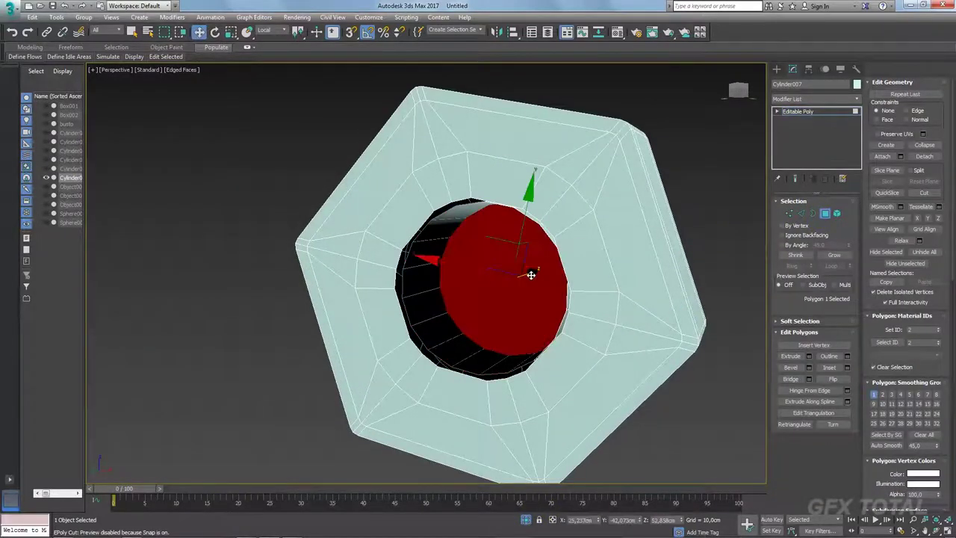
{"action": "left_click", "coordinate": [536, 269], "text": "alt"}
{"action": "left_click", "coordinate": [836, 215]}
{"action": "left_click", "coordinate": [415, 312]}
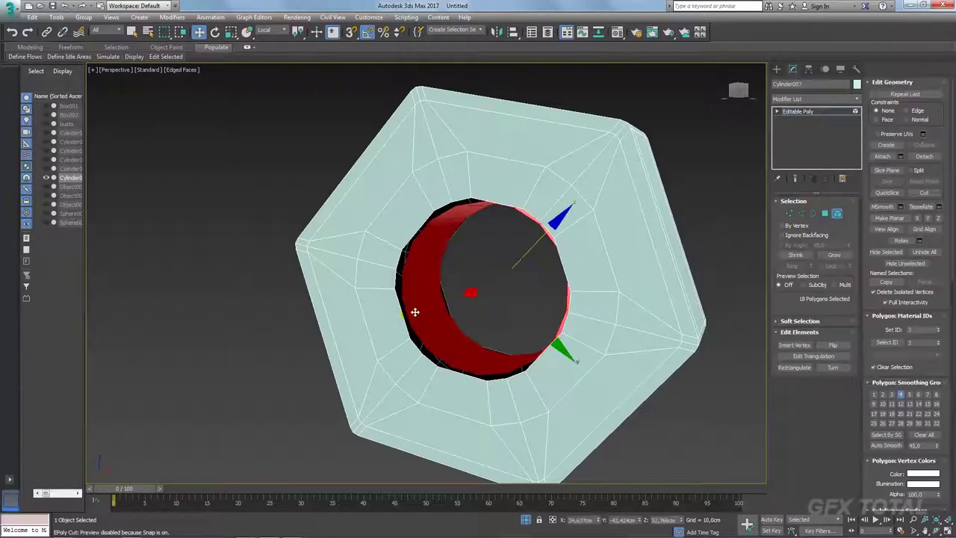
{"action": "left_click", "coordinate": [831, 344]}
Select the hole's open border, Shift-scale it outward into rim faces, and chamfer it
{"action": "middle_click_drag", "start_coordinate": [531, 293], "coordinate": [565, 277], "text": "alt"}
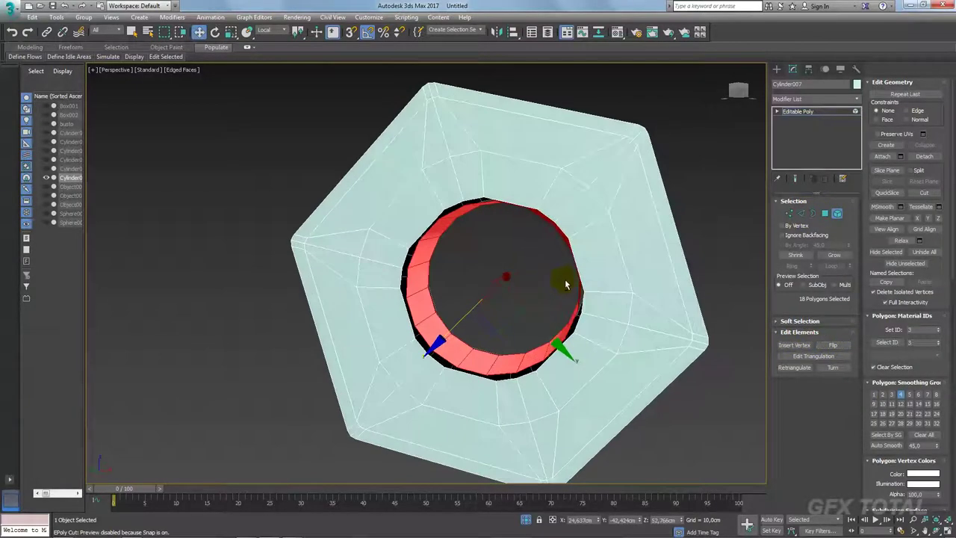
{"action": "left_click", "coordinate": [815, 214]}
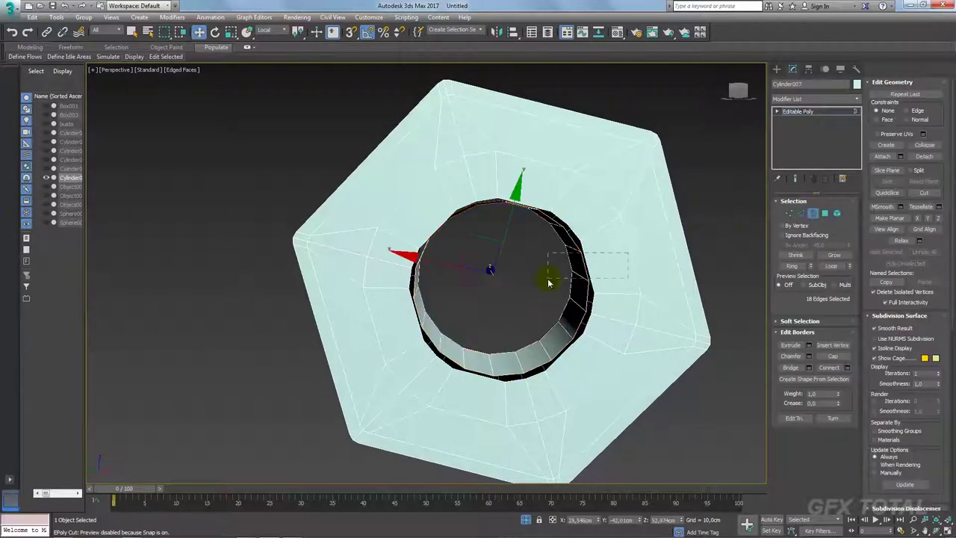
{"action": "key", "text": "r"}
{"action": "left_click_drag", "start_coordinate": [514, 272], "coordinate": [589, 273], "text": "shift"}
{"action": "left_click", "coordinate": [790, 357]}
{"action": "middle_click_drag", "start_coordinate": [685, 313], "coordinate": [669, 310], "text": "alt"}
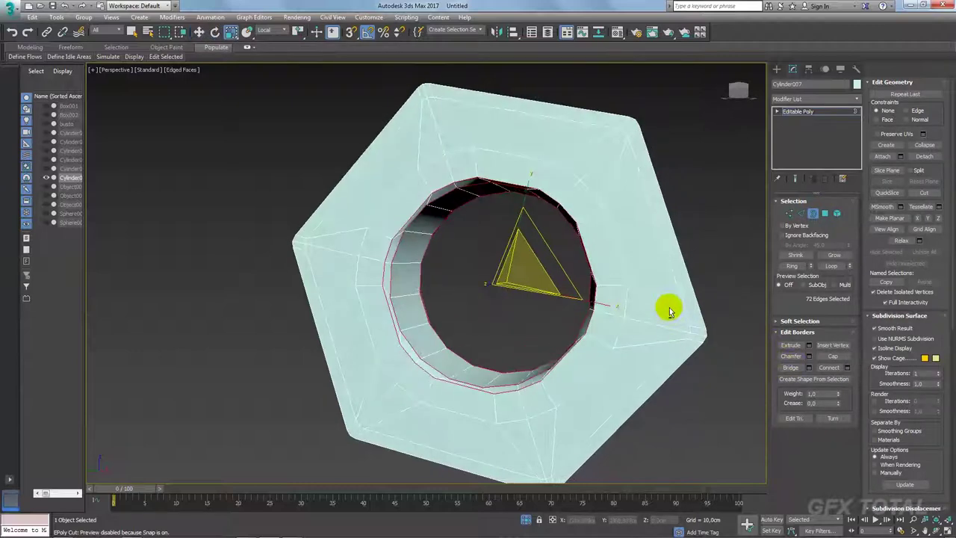
Chamfer the hole's rim edge loop into a narrow band and return to object level
{"action": "key", "text": "2"}
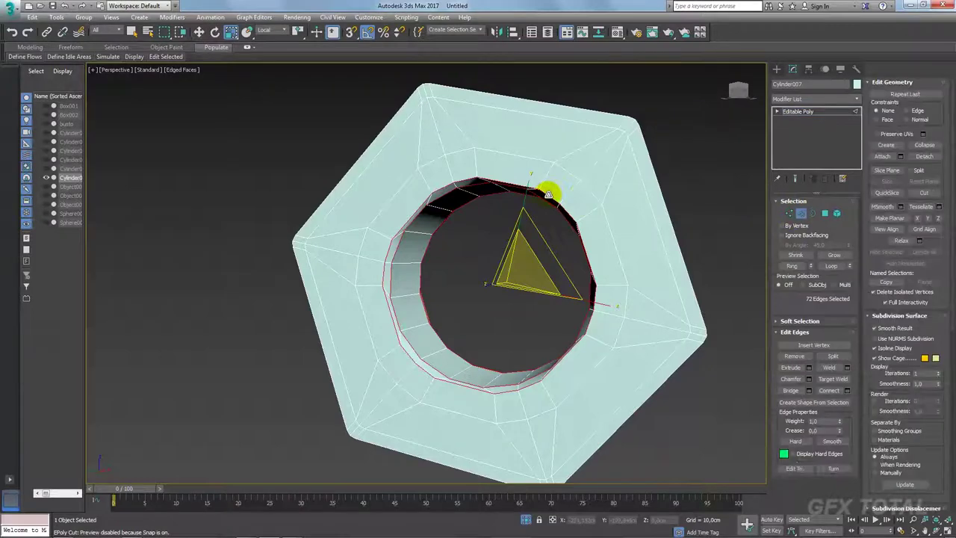
{"action": "mouse_move", "coordinate": [550, 187]}
{"action": "middle_mouse_down", "text": "alt"}
{"action": "mouse_move", "coordinate": [635, 249]}
{"action": "mouse_move", "coordinate": [514, 257]}
{"action": "middle_mouse_up", "text": "alt"}
{"action": "double_click", "coordinate": [511, 151], "text": "ctrl"}
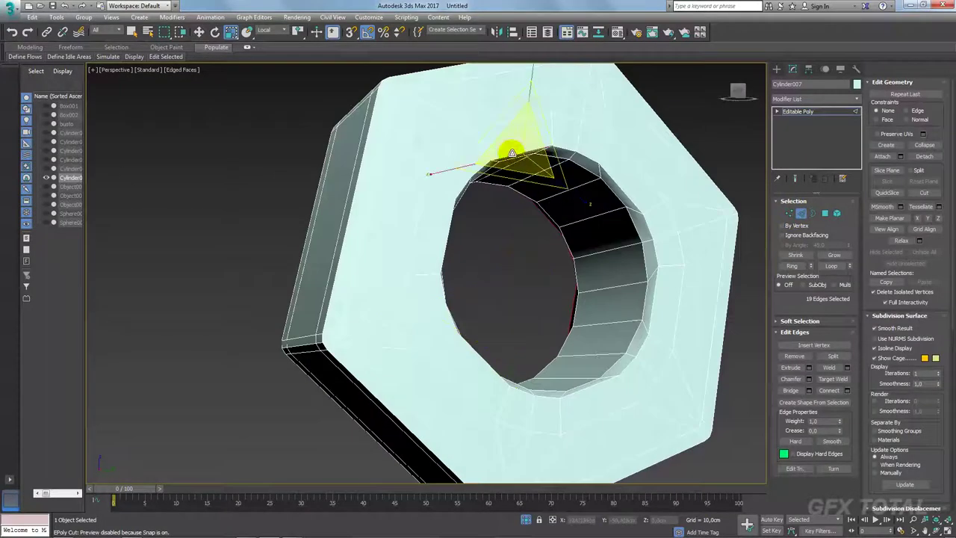
{"action": "left_click_drag", "start_coordinate": [552, 279], "coordinate": [551, 272]}
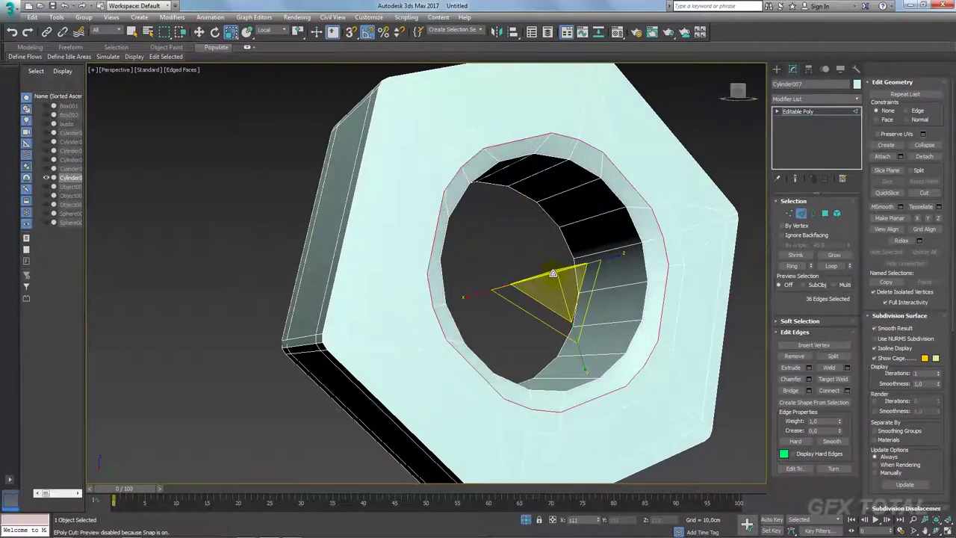
{"action": "middle_click_drag", "start_coordinate": [553, 273], "coordinate": [597, 239], "text": "alt"}
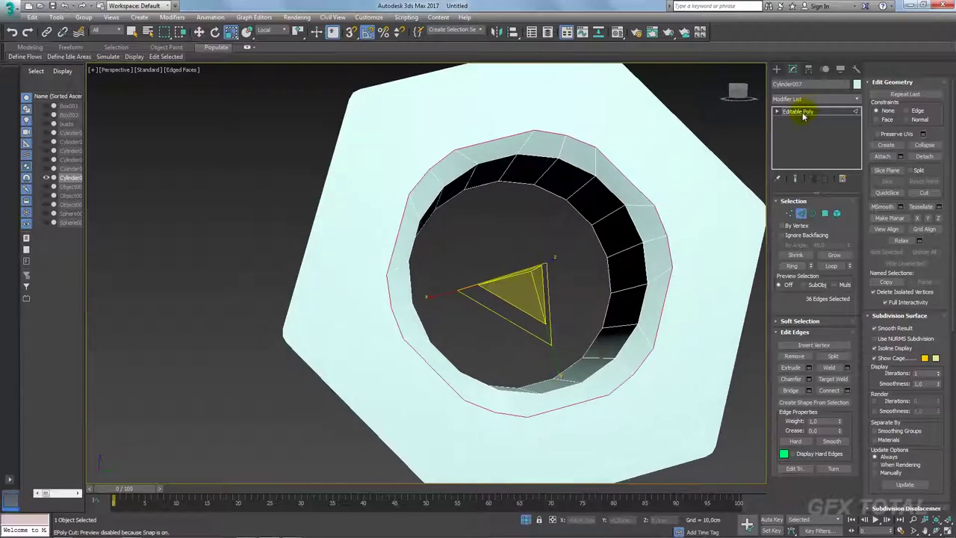
{"action": "left_click", "coordinate": [798, 111]}
{"action": "scroll", "coordinate": [523, 351], "scroll_direction": "down", "scroll_amount": 5}
Restore the valve scene and add a TurboSmooth modifier to the nut
{"action": "left_click", "coordinate": [527, 519]}
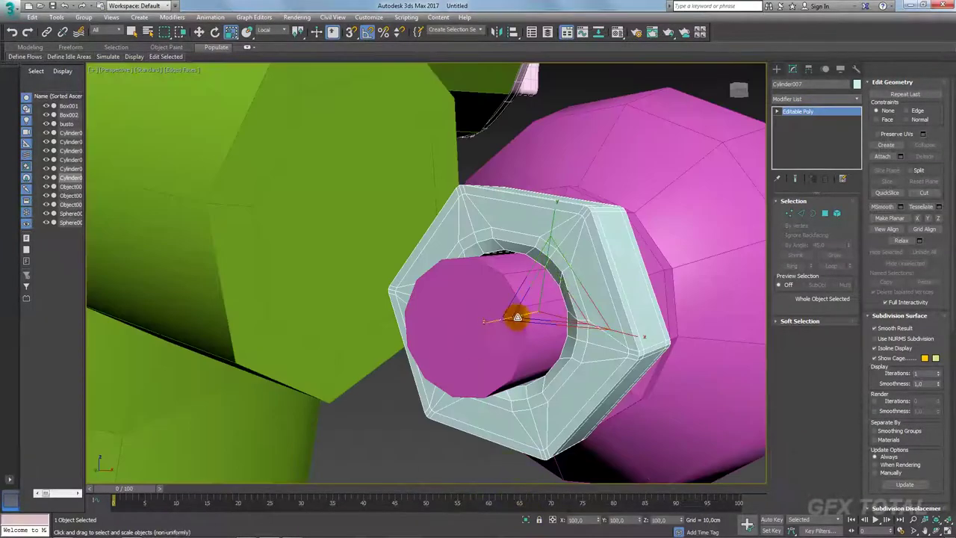
{"action": "mouse_move", "coordinate": [512, 316]}
{"action": "middle_mouse_down", "text": "alt"}
{"action": "mouse_move", "coordinate": [491, 320]}
{"action": "mouse_move", "coordinate": [577, 300]}
{"action": "mouse_move", "coordinate": [603, 273]}
{"action": "mouse_move", "coordinate": [533, 277]}
{"action": "mouse_move", "coordinate": [559, 313]}
{"action": "mouse_move", "coordinate": [603, 326]}
{"action": "mouse_move", "coordinate": [549, 324]}
{"action": "middle_mouse_up", "text": "alt"}
{"action": "scroll", "coordinate": [577, 300], "scroll_direction": "down", "scroll_amount": 5}
{"action": "scroll", "coordinate": [613, 271], "scroll_direction": "up", "scroll_amount": 4}
{"action": "scroll", "coordinate": [612, 271], "scroll_direction": "up", "scroll_amount": 2}
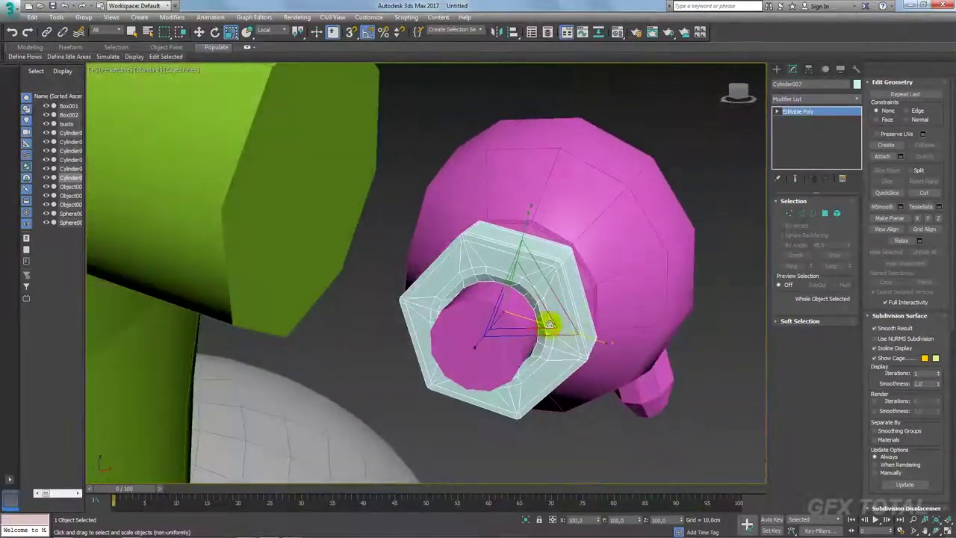
{"action": "left_click", "coordinate": [838, 98]}
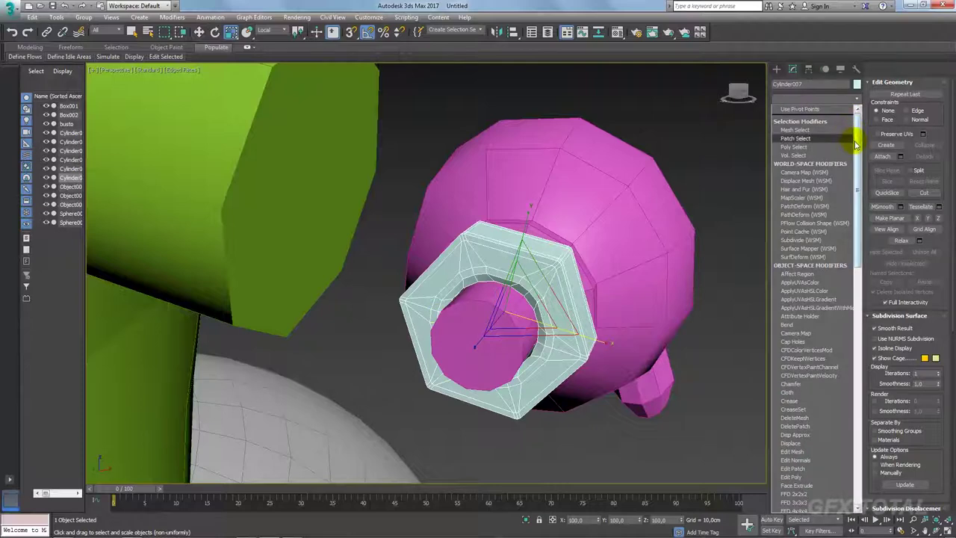
{"action": "left_click_drag", "start_coordinate": [857, 139], "coordinate": [859, 350]}
{"action": "left_click", "coordinate": [796, 380]}
{"action": "middle_click_drag", "start_coordinate": [651, 341], "coordinate": [608, 321], "text": "alt"}
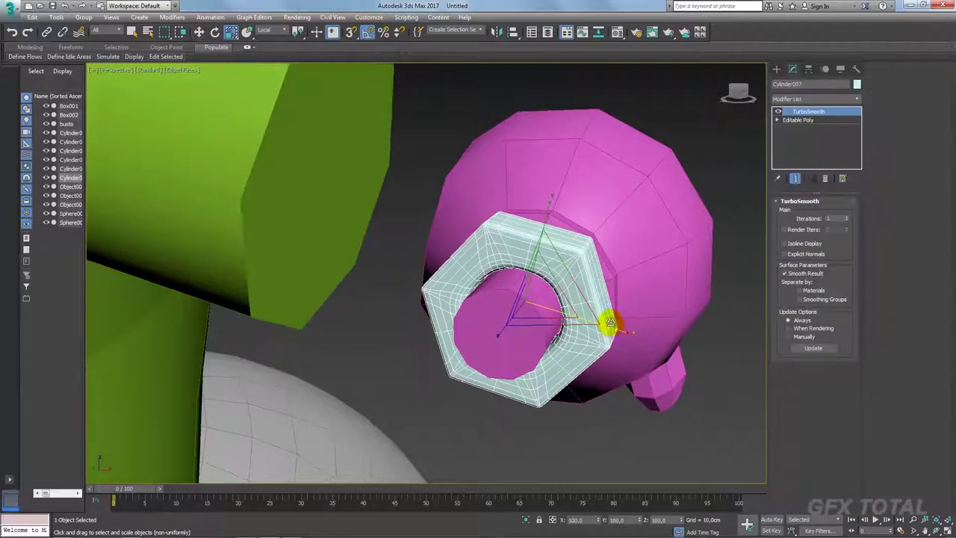
{"action": "scroll", "coordinate": [608, 320], "scroll_direction": "up", "scroll_amount": 3}
Ring-select the hole wall edges and connect them with 2 tightly pinched segments
{"action": "left_click", "coordinate": [799, 119]}
{"action": "left_click", "coordinate": [800, 212]}
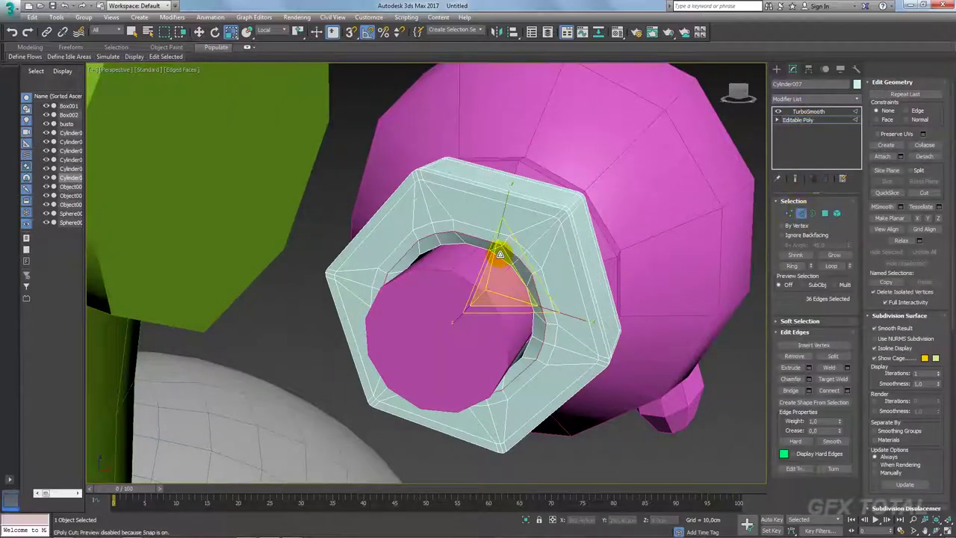
{"action": "scroll", "coordinate": [495, 246], "scroll_direction": "up", "scroll_amount": 5}
{"action": "key", "text": "alt+c"}
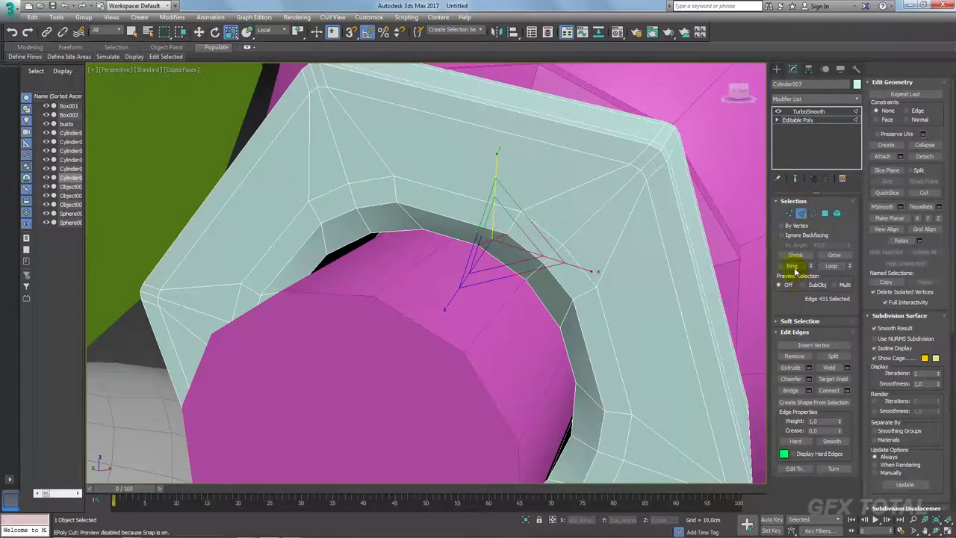
{"action": "left_click", "coordinate": [792, 266]}
{"action": "left_click", "coordinate": [847, 390]}
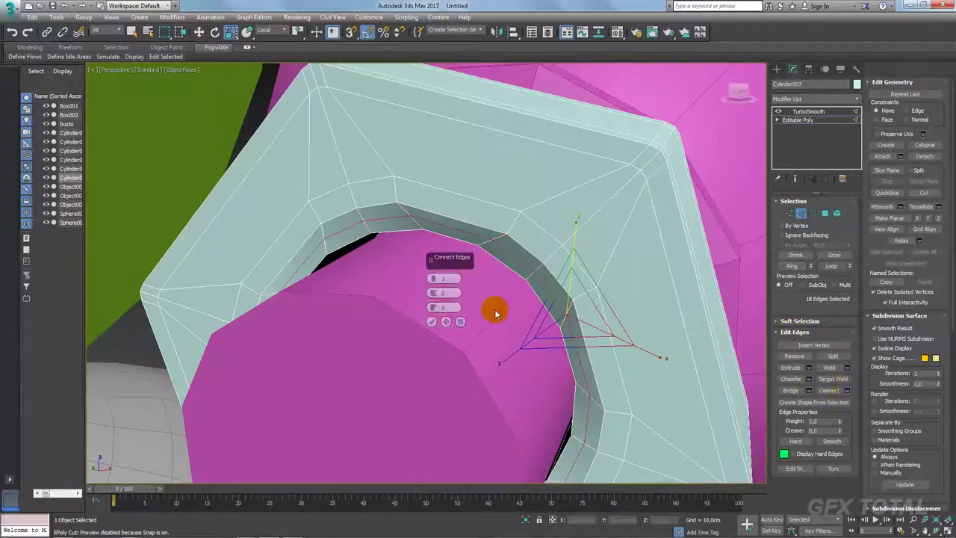
{"action": "left_click", "coordinate": [435, 278]}
{"action": "left_click_drag", "start_coordinate": [438, 295], "coordinate": [436, 169]}
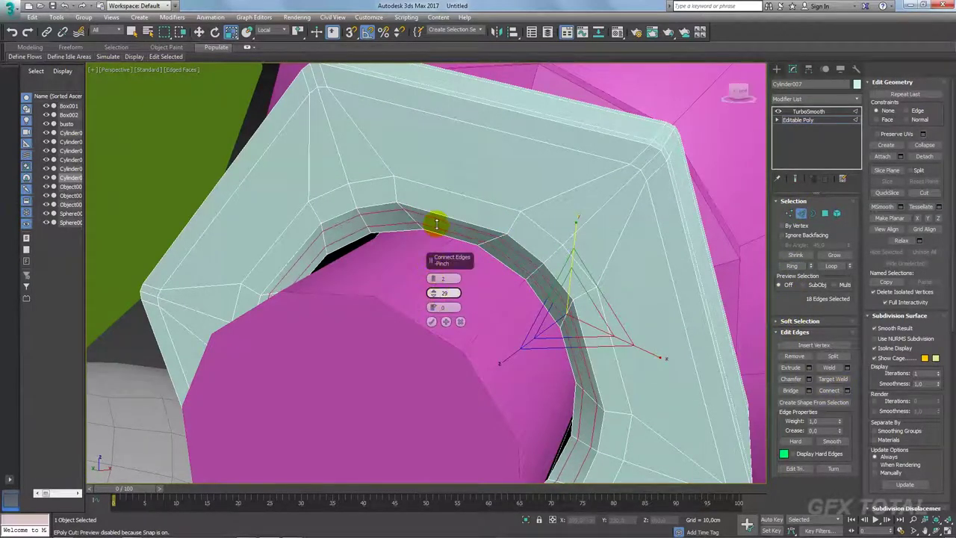
{"action": "left_click", "coordinate": [431, 321]}
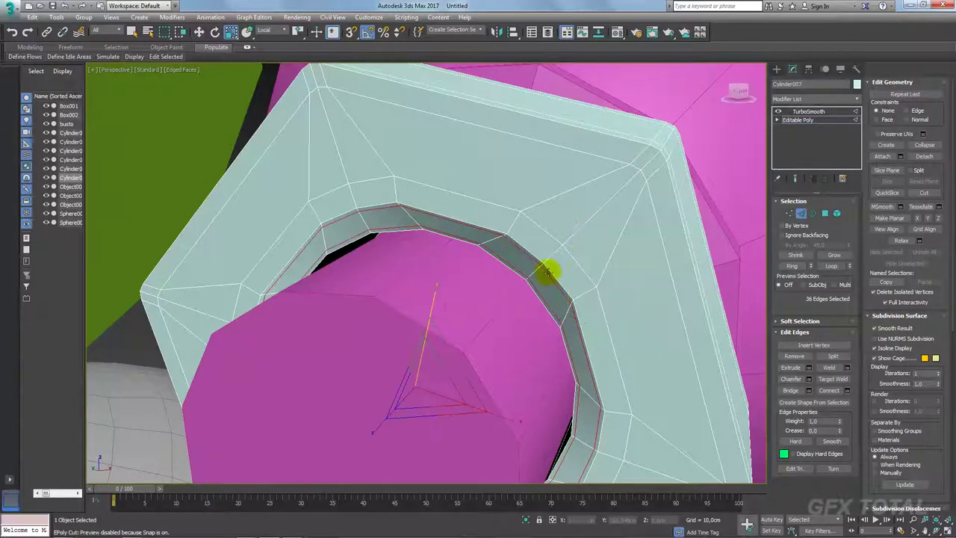
Select the new edge loops around the hole with the nut isolated
{"action": "scroll", "coordinate": [580, 284], "scroll_direction": "down", "scroll_amount": 3}
{"action": "scroll", "coordinate": [580, 283], "scroll_direction": "up", "scroll_amount": 3}
{"action": "left_click", "coordinate": [559, 269]}
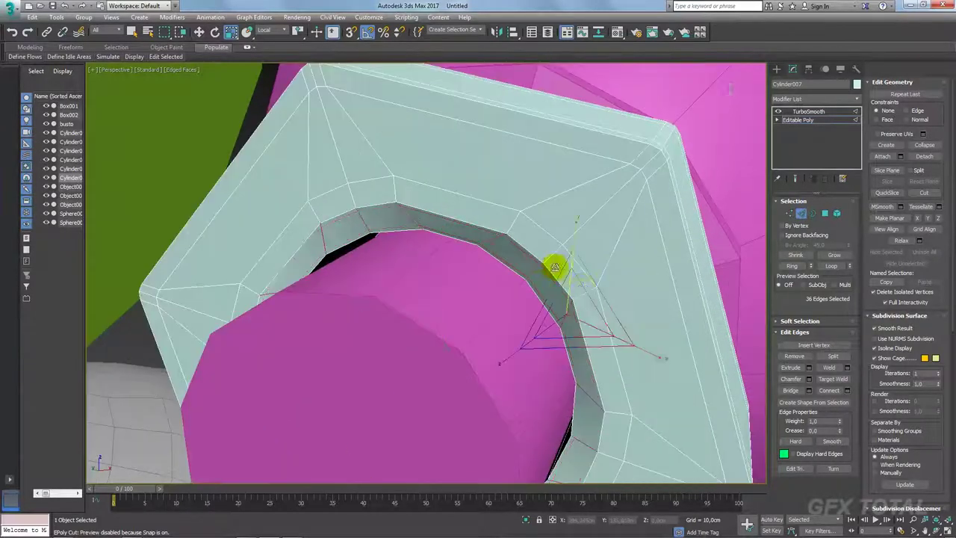
{"action": "left_click", "coordinate": [535, 257]}
{"action": "double_click", "coordinate": [534, 256]}
{"action": "mouse_move", "coordinate": [633, 309]}
{"action": "middle_mouse_down", "text": "alt"}
{"action": "mouse_move", "coordinate": [520, 320]}
{"action": "mouse_move", "coordinate": [550, 322]}
{"action": "mouse_move", "coordinate": [516, 480]}
{"action": "middle_mouse_up", "text": "alt"}
{"action": "left_click", "coordinate": [525, 520]}
{"action": "middle_click_drag", "start_coordinate": [513, 337], "coordinate": [495, 305], "text": "alt"}
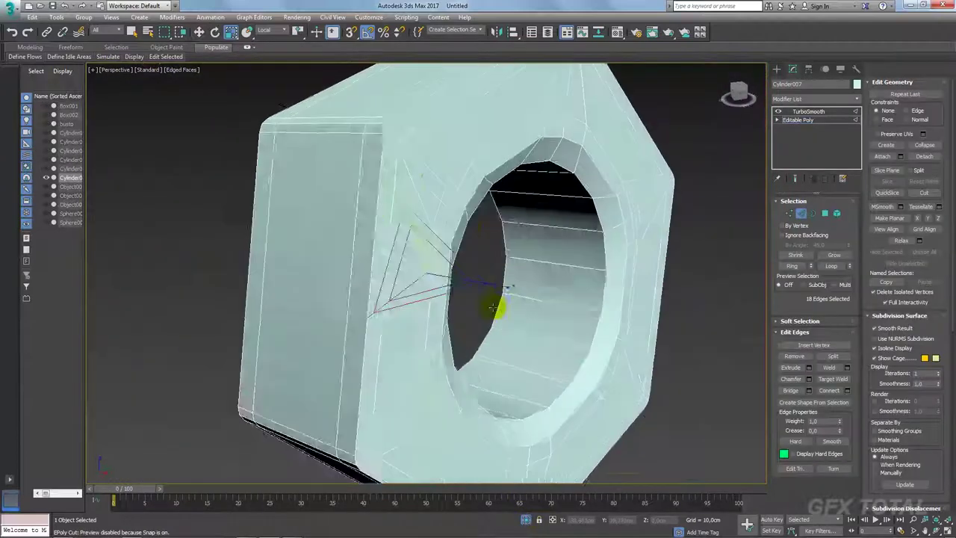
{"action": "double_click", "coordinate": [425, 212], "text": "ctrl"}
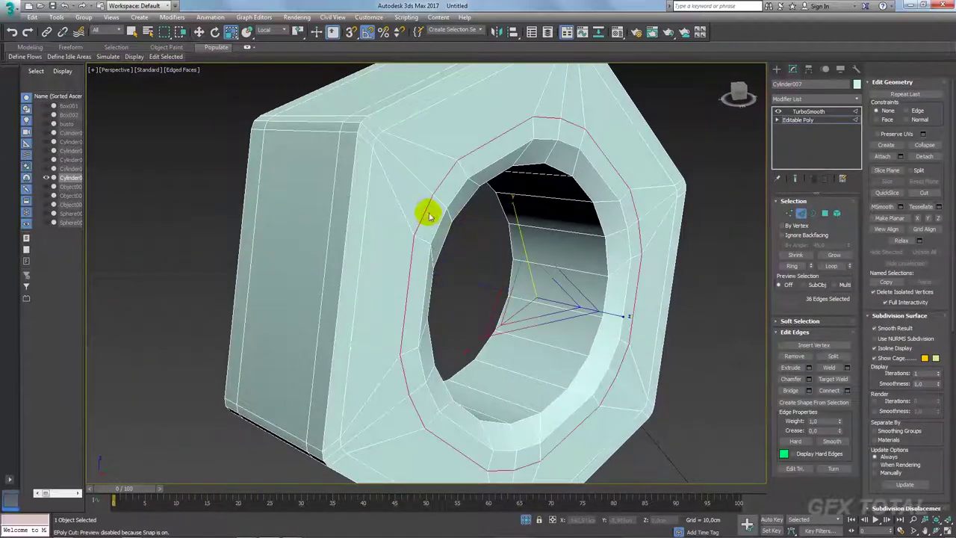
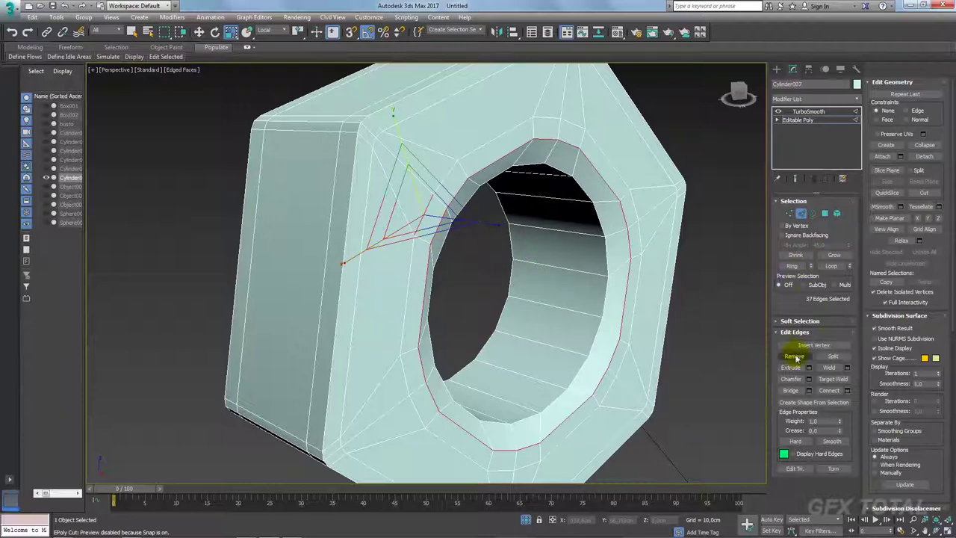
Ring-select the nut's hole-rim edges and connect them with loops pinched toward the rim
{"action": "middle_click_drag", "start_coordinate": [475, 293], "coordinate": [451, 289], "text": "alt"}
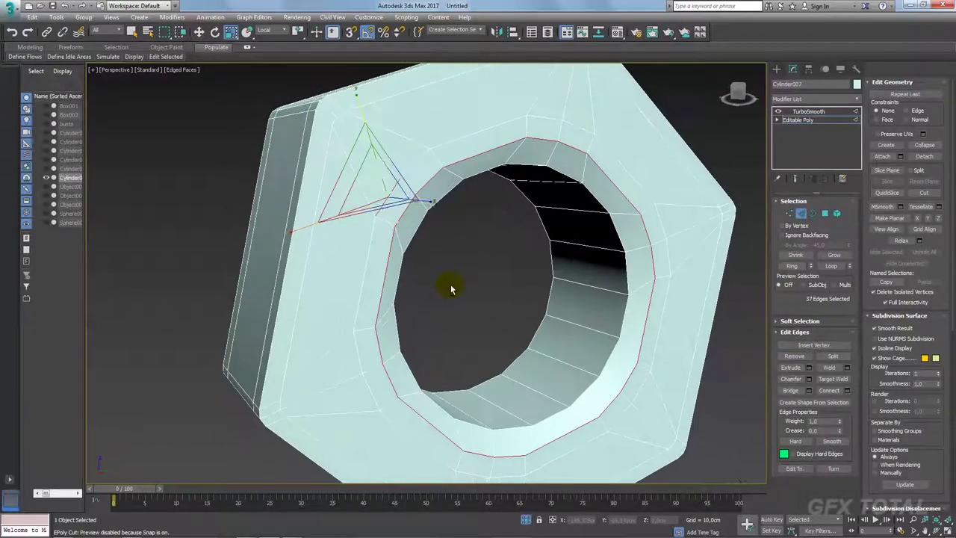
{"action": "left_click", "coordinate": [390, 203], "text": "alt"}
{"action": "left_click", "coordinate": [788, 362]}
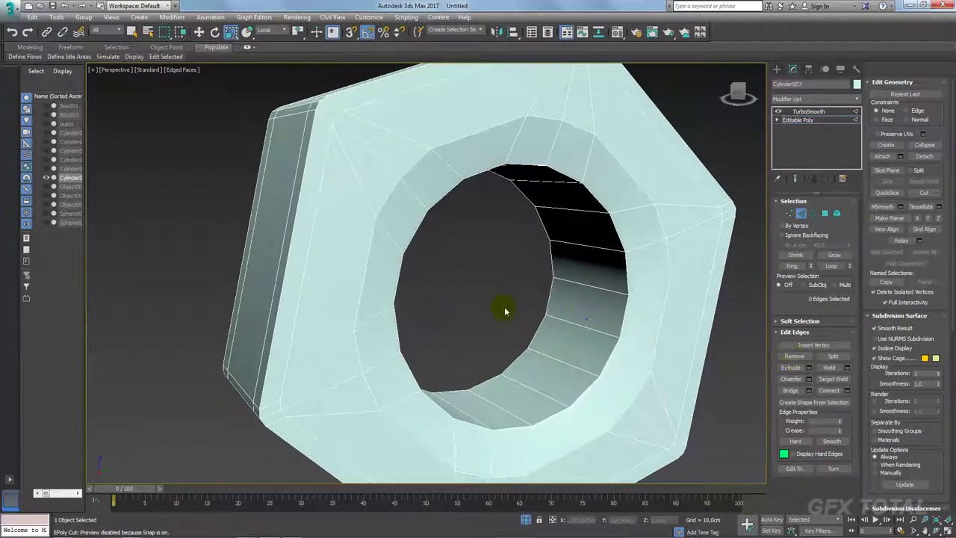
{"action": "mouse_move", "coordinate": [505, 311]}
{"action": "middle_mouse_down", "text": "alt"}
{"action": "mouse_move", "coordinate": [640, 325]}
{"action": "mouse_move", "coordinate": [626, 249]}
{"action": "mouse_move", "coordinate": [471, 251]}
{"action": "middle_mouse_up", "text": "alt"}
{"action": "left_click", "coordinate": [641, 230]}
{"action": "left_click", "coordinate": [792, 265]}
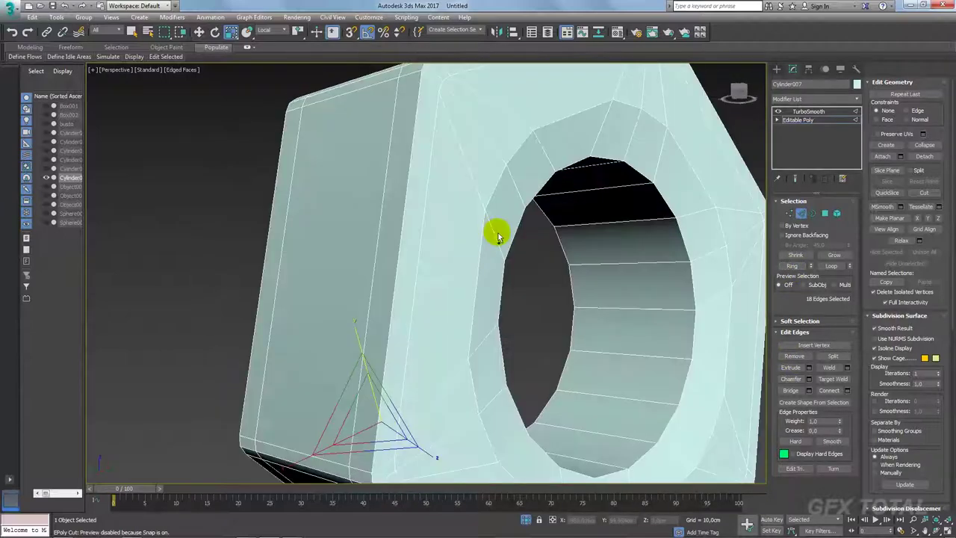
{"action": "left_click", "coordinate": [495, 231]}
{"action": "left_click", "coordinate": [791, 266]}
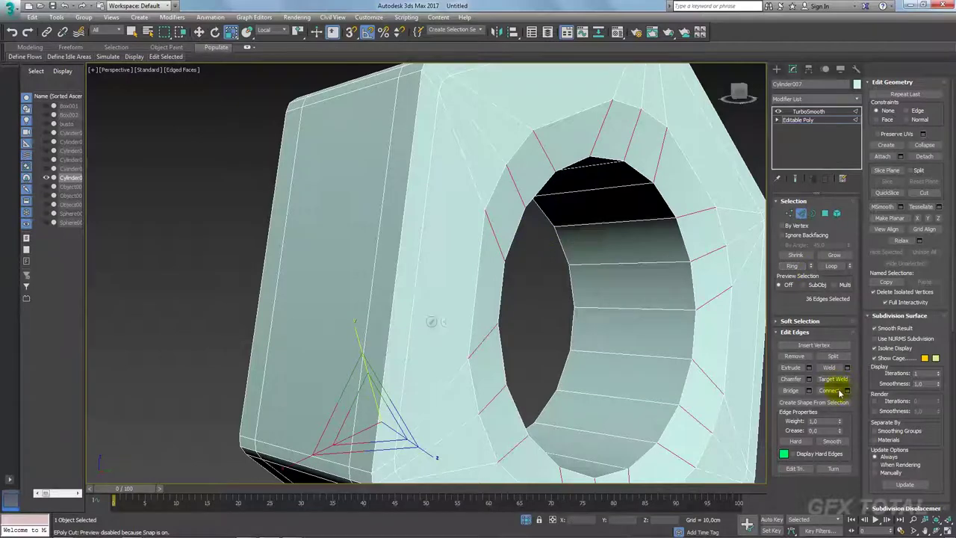
{"action": "left_click", "coordinate": [846, 390]}
{"action": "left_click_drag", "start_coordinate": [438, 292], "coordinate": [435, 279]}
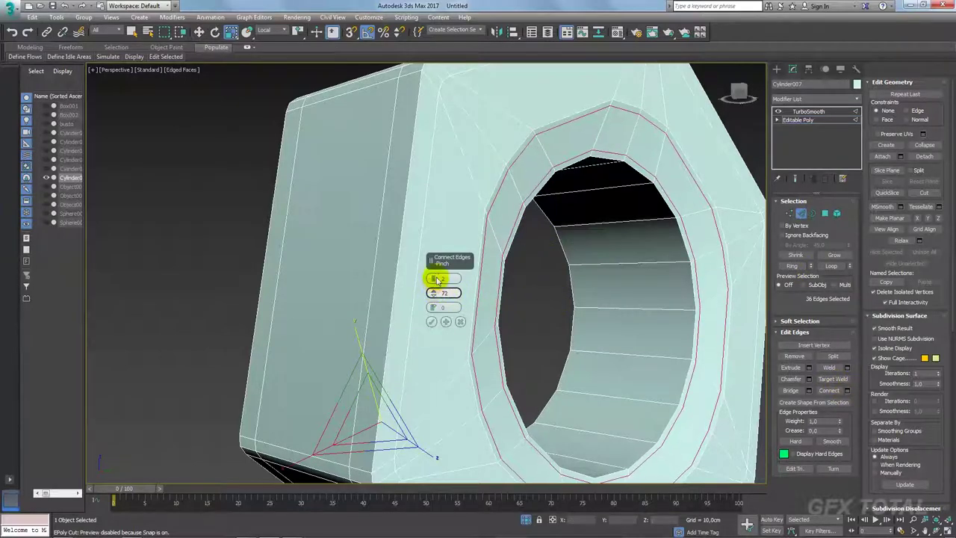
{"action": "left_click", "coordinate": [431, 321]}
Add connecting edge loops inside the nut's hole and view the TurboSmoothed result
{"action": "left_click", "coordinate": [640, 309]}
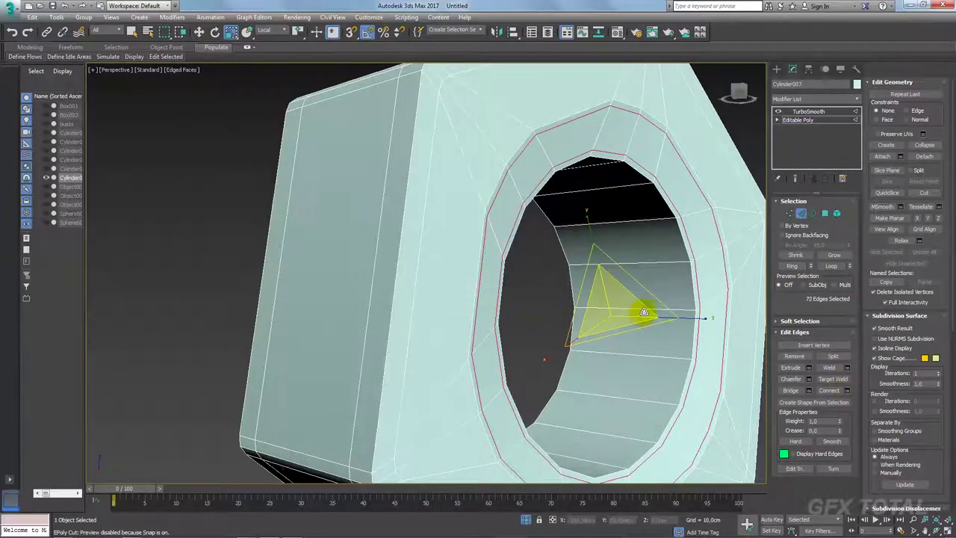
{"action": "left_click", "coordinate": [791, 265]}
{"action": "left_click", "coordinate": [846, 389]}
{"action": "left_click_drag", "start_coordinate": [437, 284], "coordinate": [436, 287]}
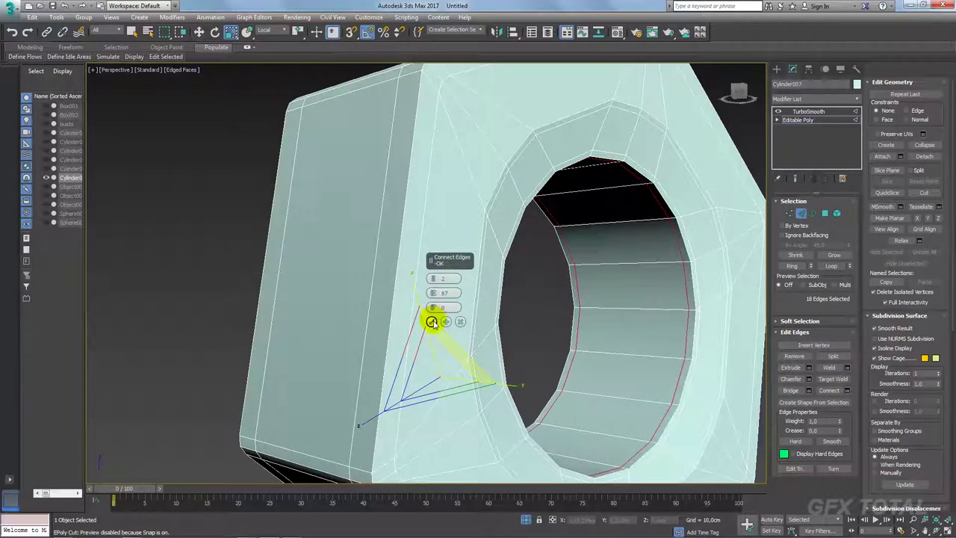
{"action": "left_click", "coordinate": [431, 321]}
{"action": "left_click", "coordinate": [807, 111]}
{"action": "scroll", "coordinate": [581, 219], "scroll_direction": "down", "scroll_amount": 6}
{"action": "scroll", "coordinate": [566, 278], "scroll_direction": "down", "scroll_amount": 2}
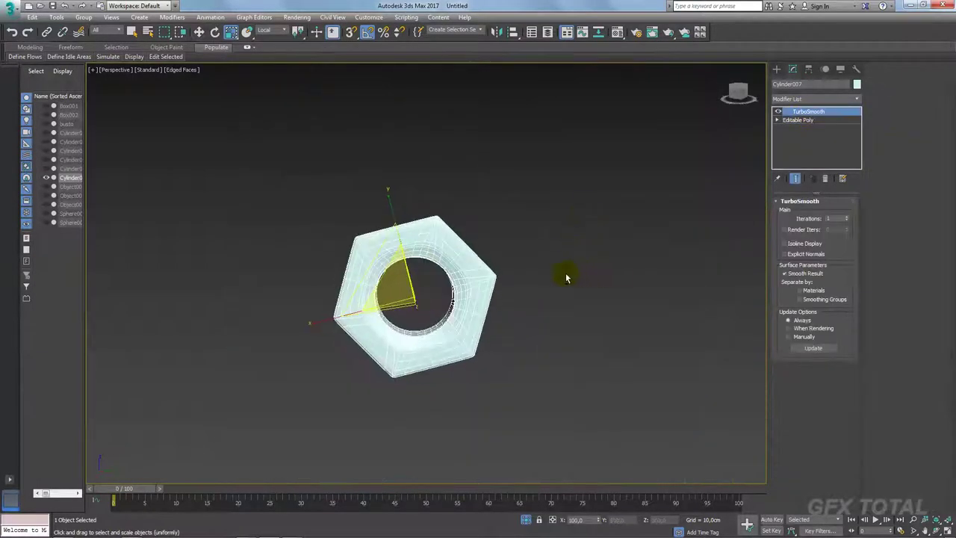
{"action": "scroll", "coordinate": [416, 277], "scroll_direction": "up", "scroll_amount": 5}
{"action": "middle_click_drag", "start_coordinate": [416, 277], "coordinate": [484, 361], "text": "alt"}
{"action": "scroll", "coordinate": [543, 431], "scroll_direction": "up", "scroll_amount": 6}
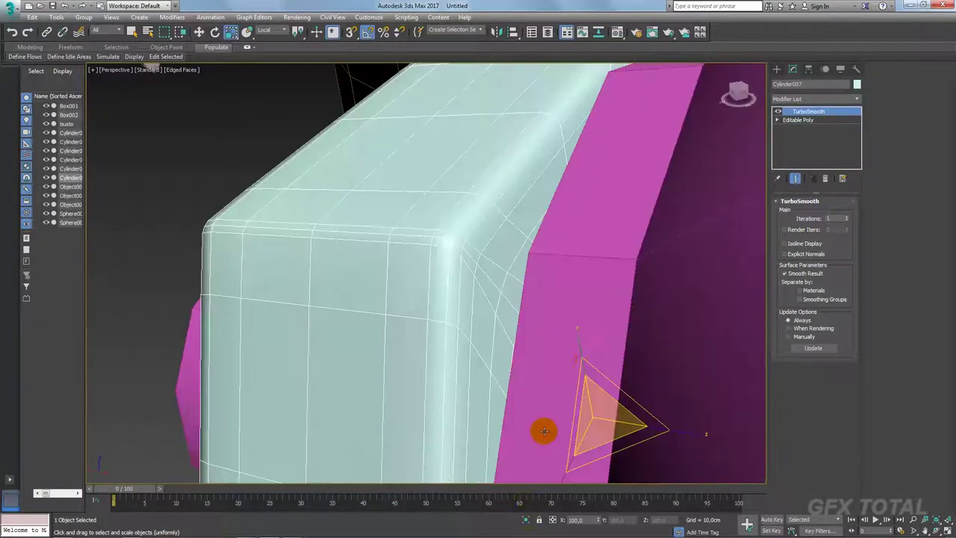
{"action": "scroll", "coordinate": [544, 431], "scroll_direction": "down", "scroll_amount": 4}
{"action": "middle_click_drag", "start_coordinate": [625, 345], "coordinate": [742, 352], "text": "alt"}
{"action": "scroll", "coordinate": [742, 352], "scroll_direction": "down", "scroll_amount": 3}
{"action": "scroll", "coordinate": [705, 363], "scroll_direction": "up", "scroll_amount": 2}
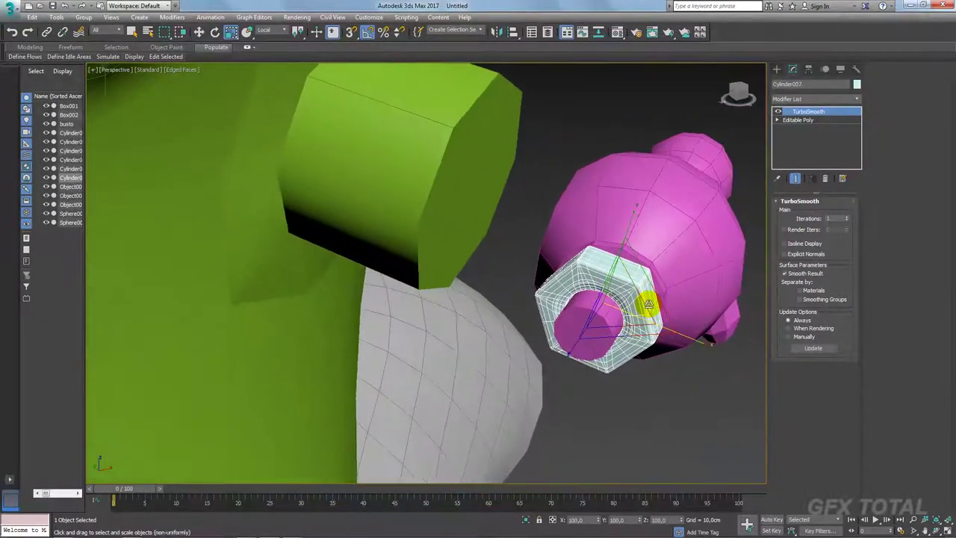
{"action": "scroll", "coordinate": [679, 277], "scroll_direction": "up", "scroll_amount": 2}
{"action": "scroll", "coordinate": [655, 277], "scroll_direction": "up", "scroll_amount": 2}
{"action": "scroll", "coordinate": [556, 267], "scroll_direction": "up", "scroll_amount": 2}
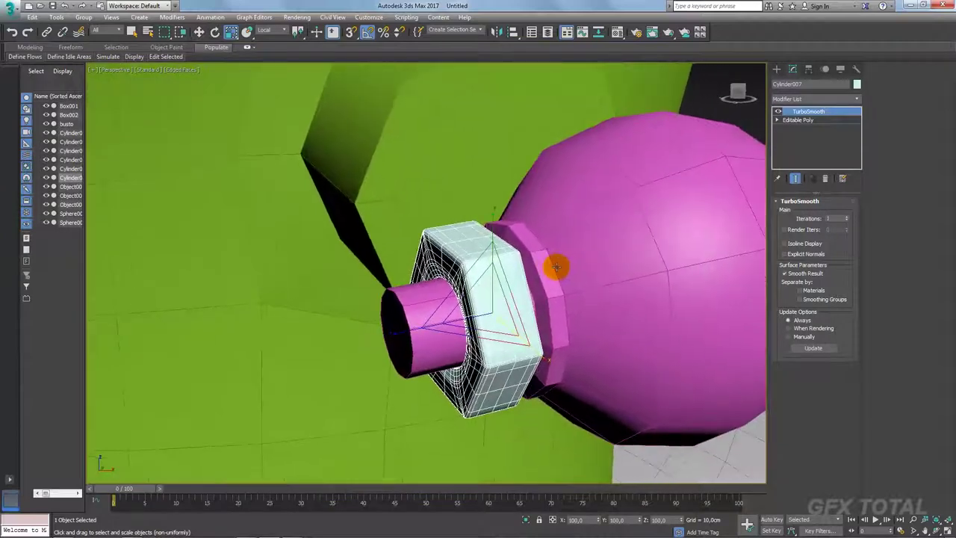
{"action": "scroll", "coordinate": [582, 274], "scroll_direction": "down", "scroll_amount": 2}
{"action": "scroll", "coordinate": [613, 284], "scroll_direction": "down", "scroll_amount": 3}
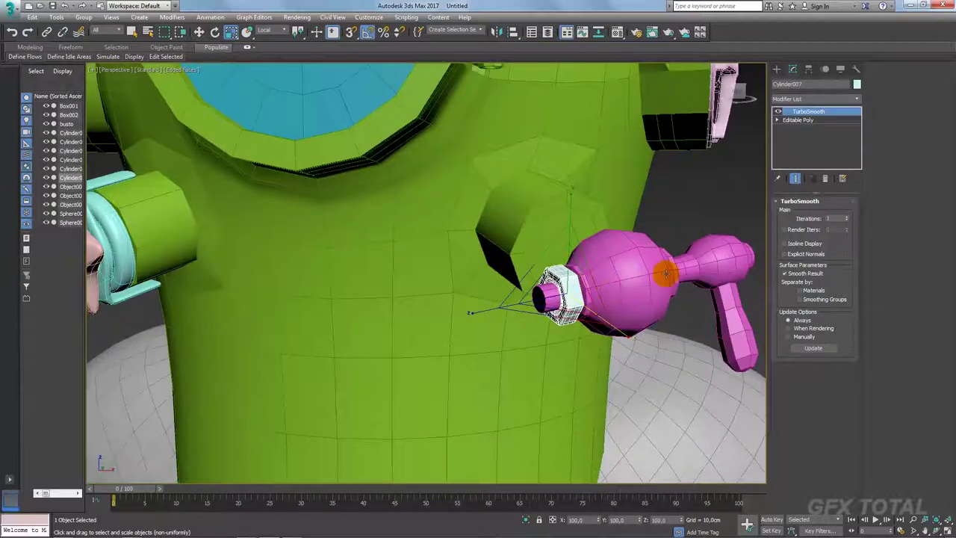
{"action": "middle_click_drag", "start_coordinate": [665, 274], "coordinate": [656, 290], "text": "alt"}
{"action": "scroll", "coordinate": [656, 290], "scroll_direction": "down", "scroll_amount": 2}
{"action": "key", "text": "alt+Tab"}
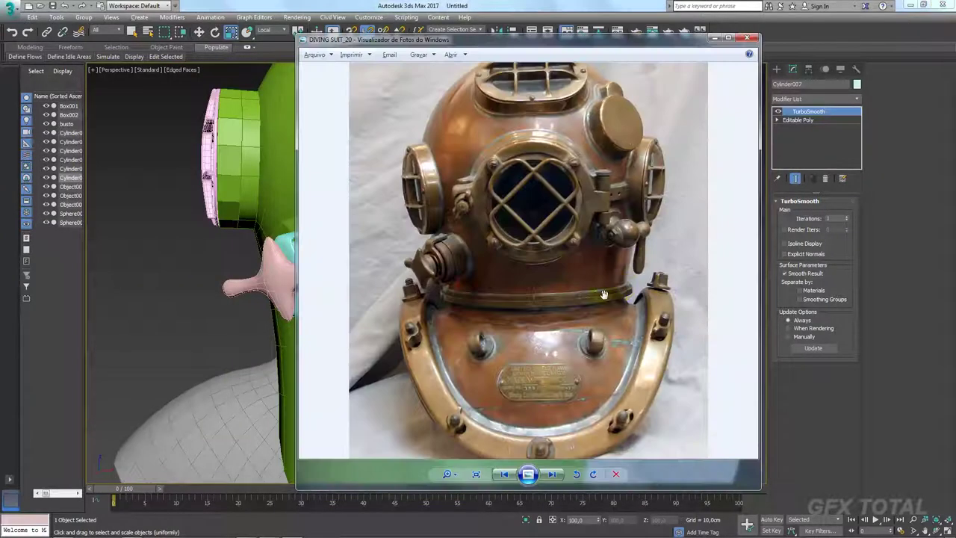
{"action": "key", "text": "alt+Tab"}
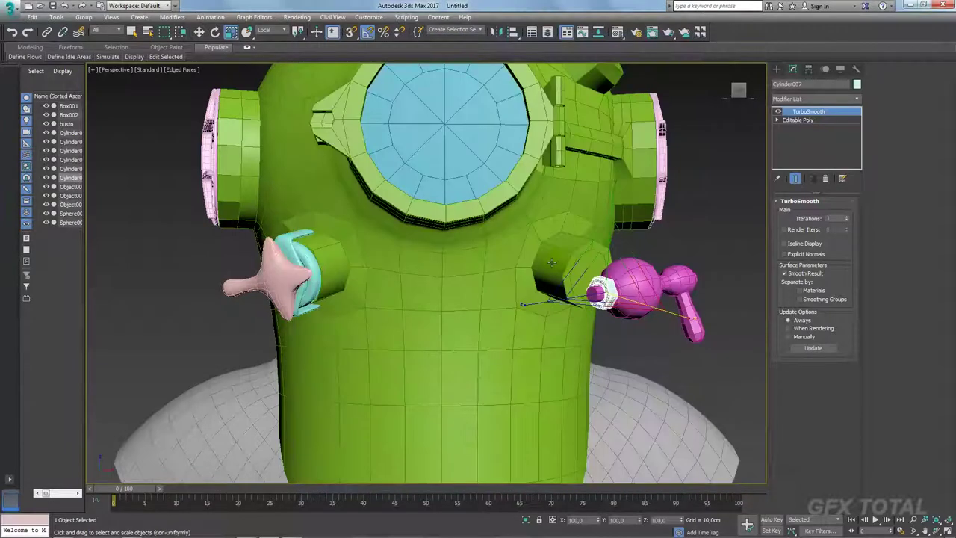
{"action": "middle_click_drag", "start_coordinate": [609, 259], "coordinate": [583, 256], "text": "alt"}
{"action": "key", "text": "alt+Tab"}
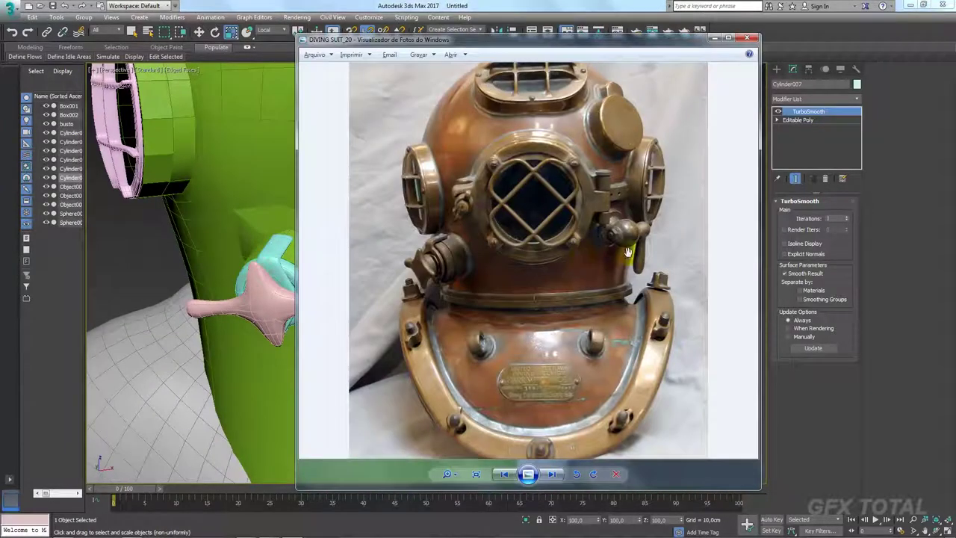
{"action": "key", "text": "alt+Tab"}
{"action": "left_click", "coordinate": [560, 237]}
Ring-select the edges around the valve stub on the green helmet body
{"action": "scroll", "coordinate": [560, 237], "scroll_direction": "up", "scroll_amount": 2}
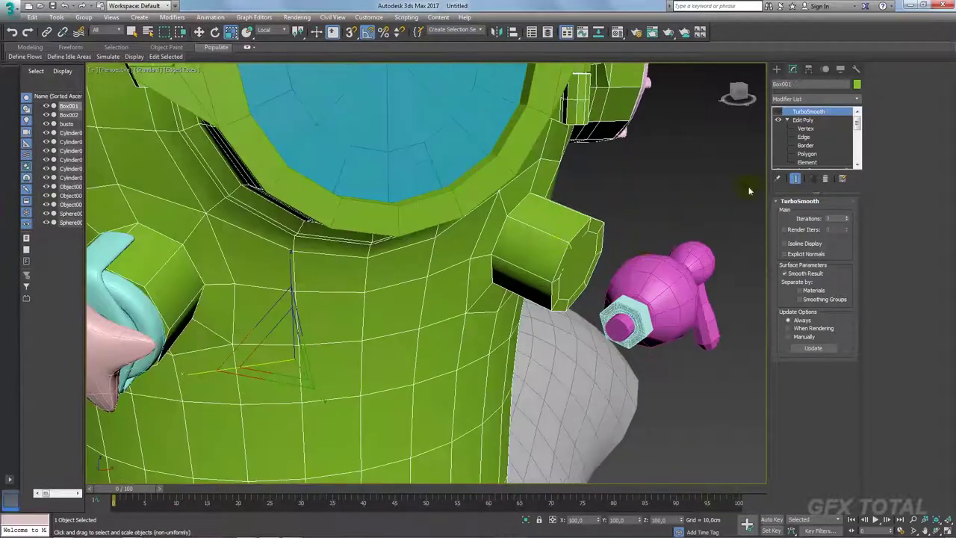
{"action": "left_click", "coordinate": [812, 154]}
{"action": "middle_click_drag", "start_coordinate": [662, 219], "coordinate": [635, 224], "text": "alt"}
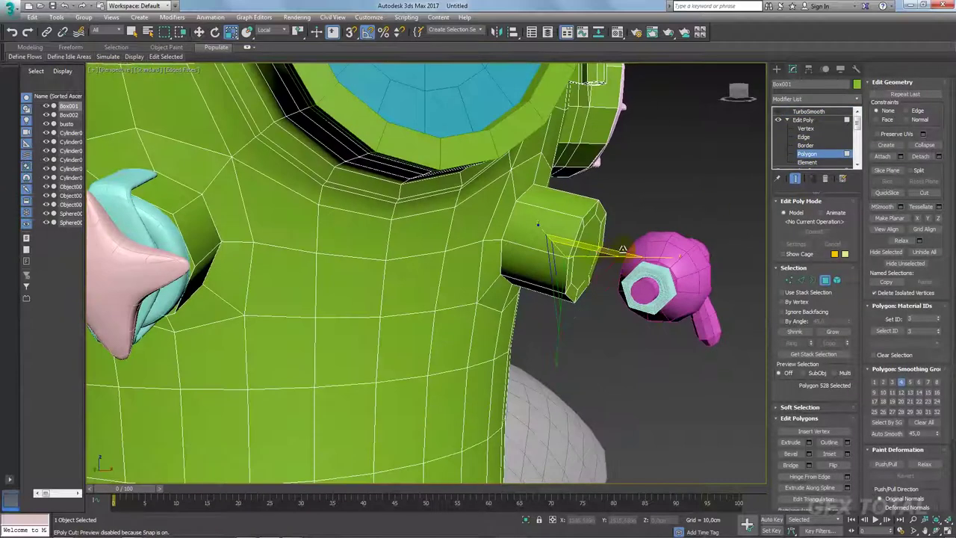
{"action": "left_click", "coordinate": [807, 121]}
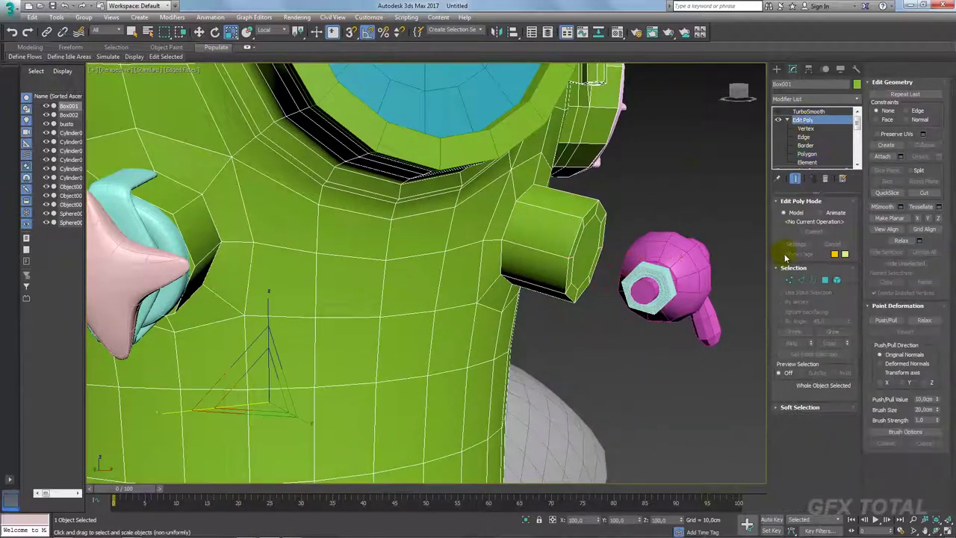
{"action": "left_click", "coordinate": [803, 282]}
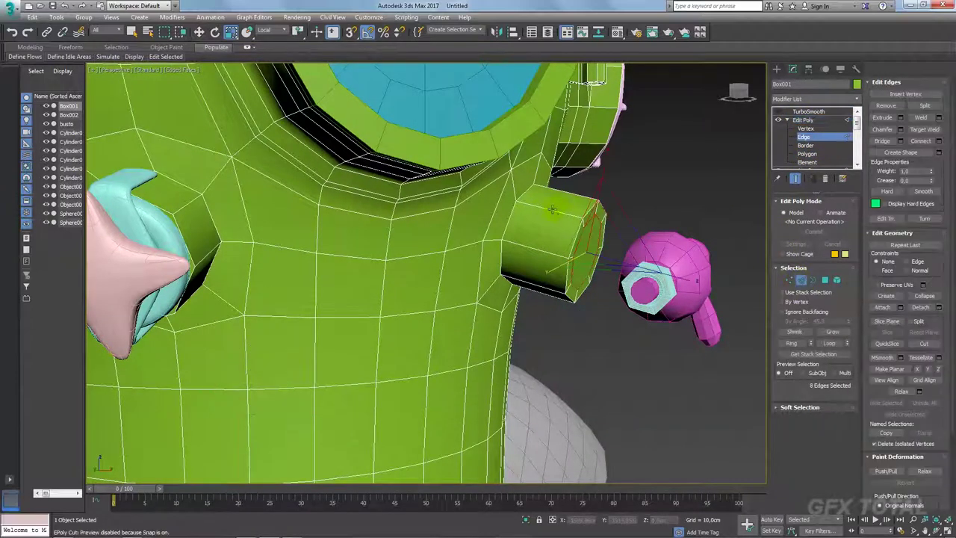
{"action": "left_click", "coordinate": [803, 342]}
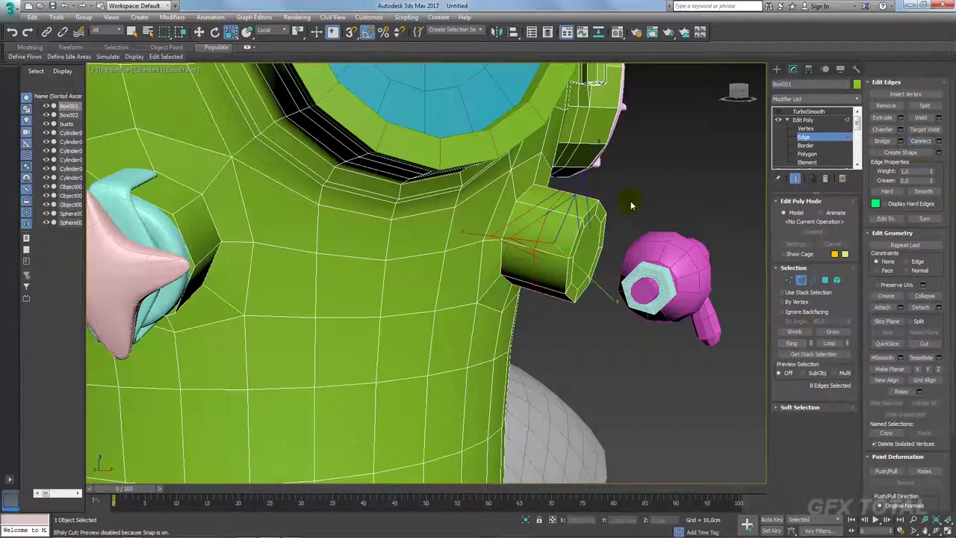
{"action": "scroll", "coordinate": [630, 202], "scroll_direction": "up", "scroll_amount": 5}
{"action": "left_click_drag", "start_coordinate": [416, 309], "coordinate": [430, 327]}
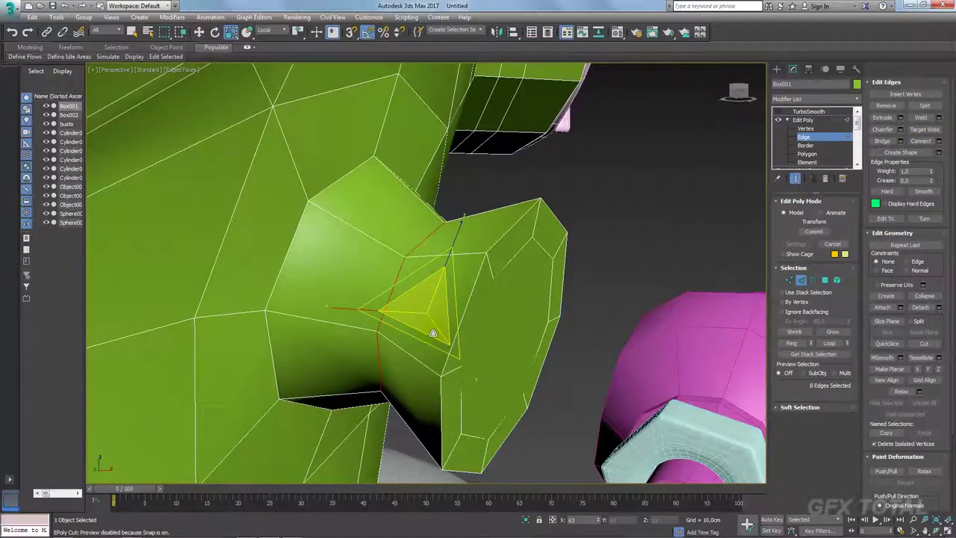
{"action": "middle_click_drag", "start_coordinate": [430, 327], "coordinate": [492, 328], "text": "alt"}
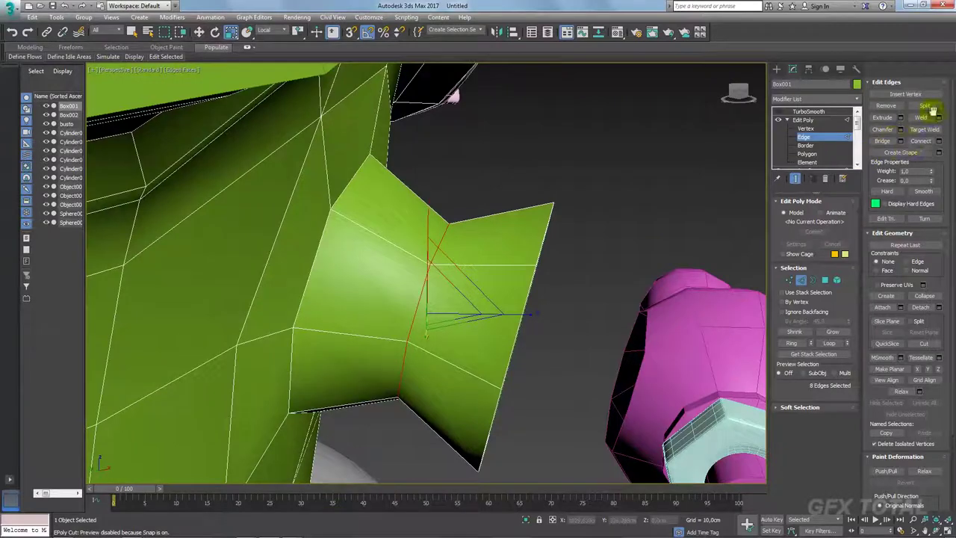
Slide the edge ring back along the stub with Edge constraint, then scale it up into a collar
{"action": "left_click", "coordinate": [912, 263]}
{"action": "key", "text": "w"}
{"action": "left_click_drag", "start_coordinate": [355, 312], "coordinate": [335, 312]}
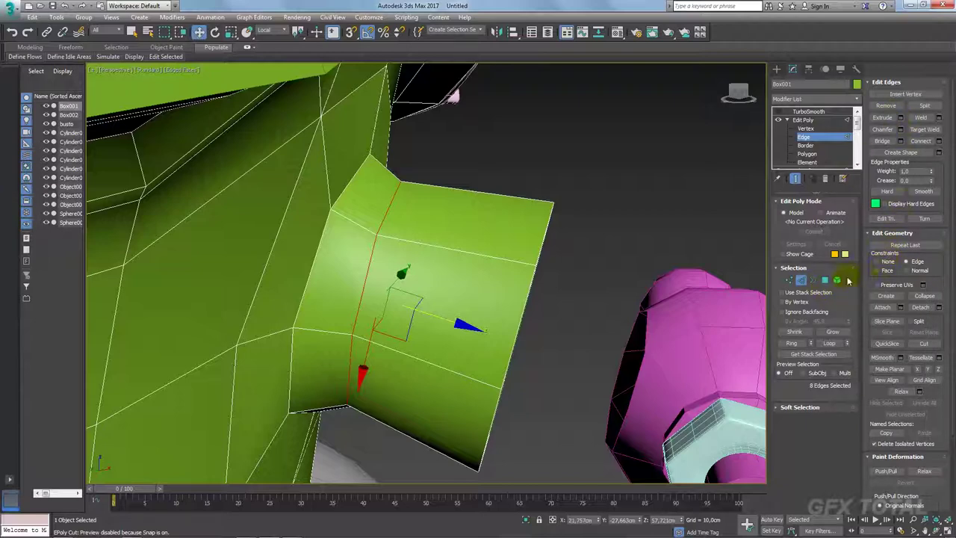
{"action": "left_click", "coordinate": [889, 261]}
{"action": "key", "text": "r"}
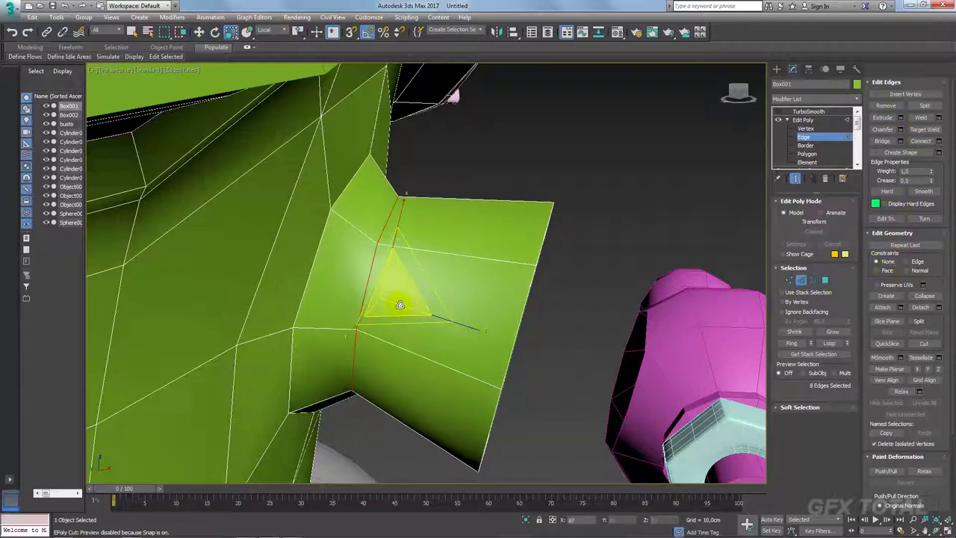
{"action": "left_click_drag", "start_coordinate": [418, 246], "coordinate": [429, 304]}
{"action": "middle_click_drag", "start_coordinate": [430, 304], "coordinate": [827, 267], "text": "alt"}
Delete the stub's end polygons to leave an opening
{"action": "key", "text": "4"}
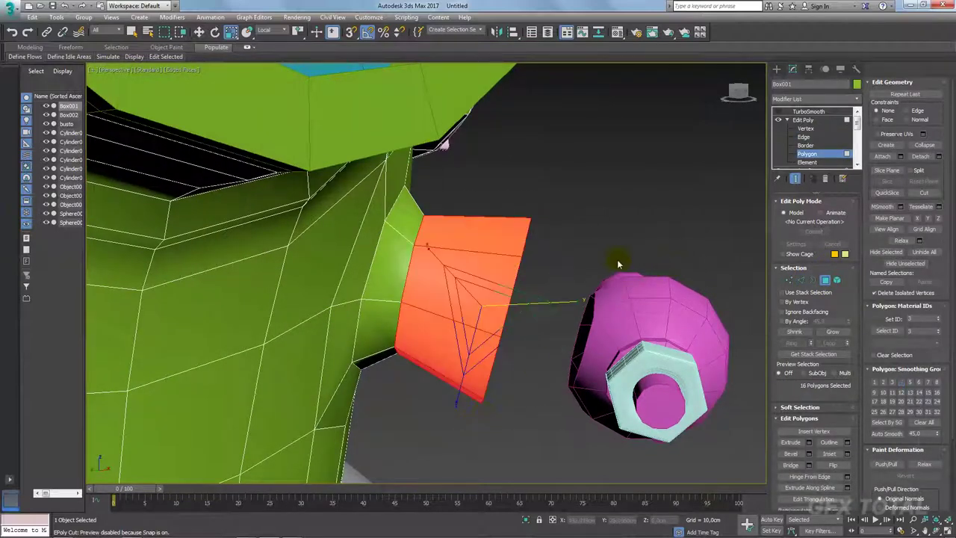
{"action": "key", "text": "Delete"}
{"action": "left_click", "coordinate": [803, 119]}
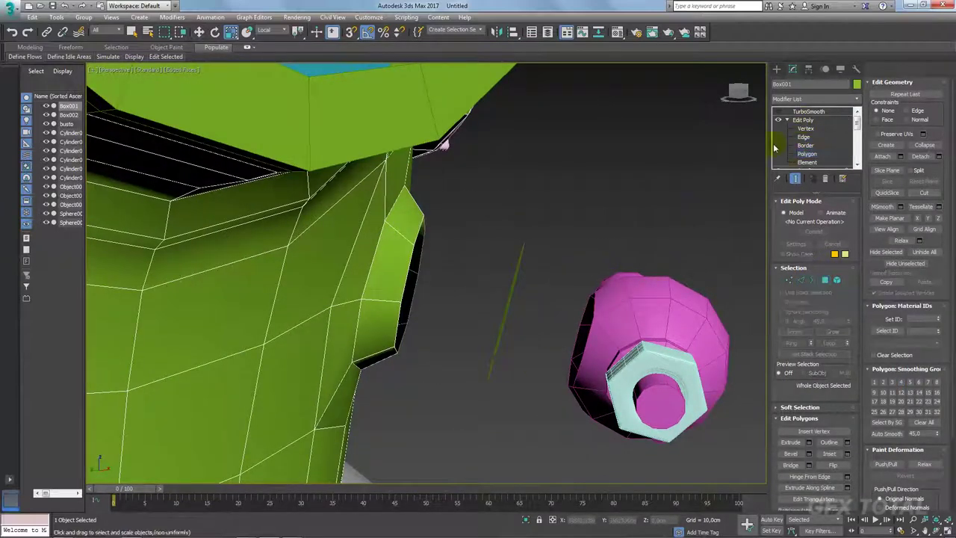
Select the nut and handle parts and link them to the pink valve sphere
{"action": "left_click", "coordinate": [511, 289]}
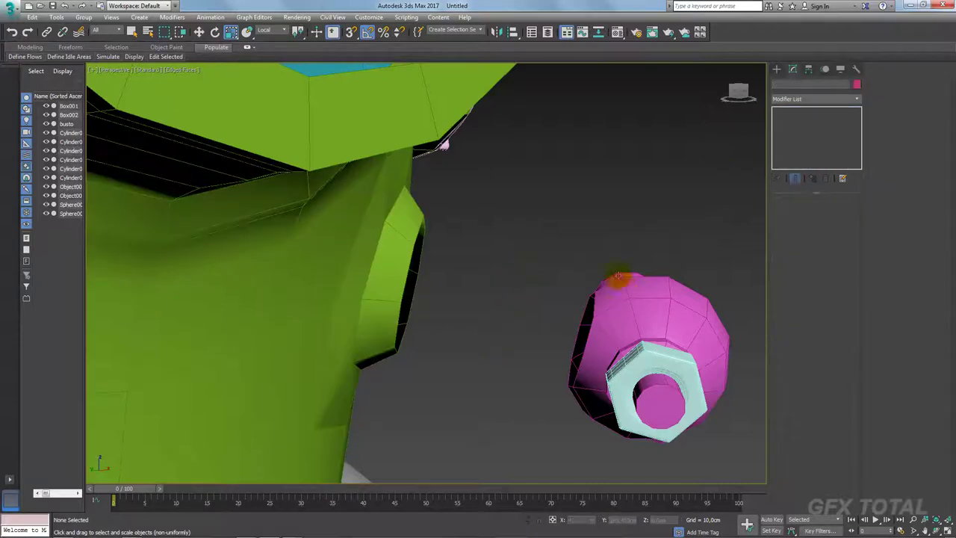
{"action": "left_click_drag", "start_coordinate": [715, 394], "coordinate": [713, 393]}
{"action": "middle_click_drag", "start_coordinate": [713, 393], "coordinate": [672, 374], "text": "alt"}
{"action": "key", "text": "w"}
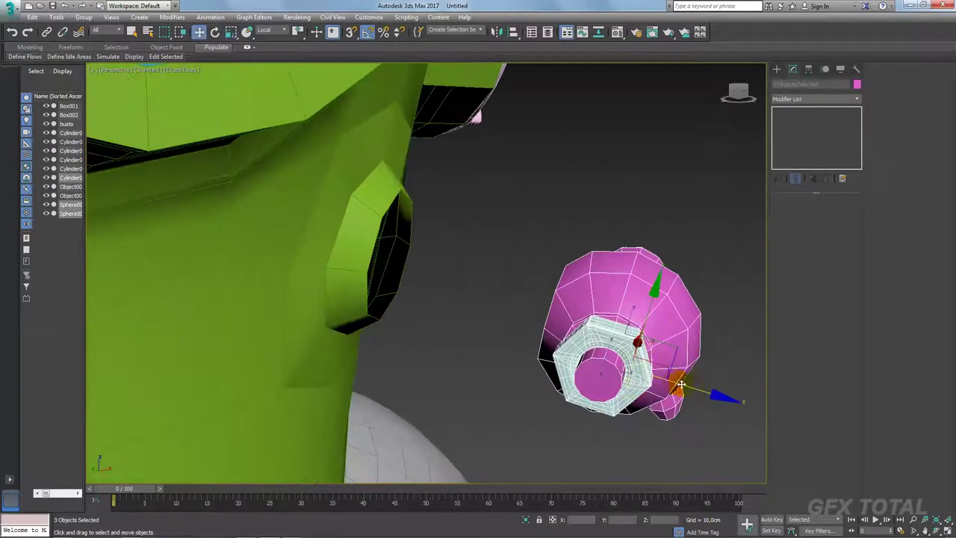
{"action": "left_click_drag", "start_coordinate": [690, 388], "coordinate": [665, 373]}
{"action": "key", "text": "ctrl+z"}
{"action": "scroll", "coordinate": [632, 296], "scroll_direction": "up", "scroll_amount": 2}
{"action": "mouse_move", "coordinate": [632, 297]}
{"action": "middle_mouse_down", "text": "alt"}
{"action": "mouse_move", "coordinate": [591, 255]}
{"action": "mouse_move", "coordinate": [597, 259]}
{"action": "middle_mouse_up", "text": "alt"}
{"action": "left_click", "coordinate": [591, 255], "text": "alt"}
{"action": "left_click", "coordinate": [46, 32]}
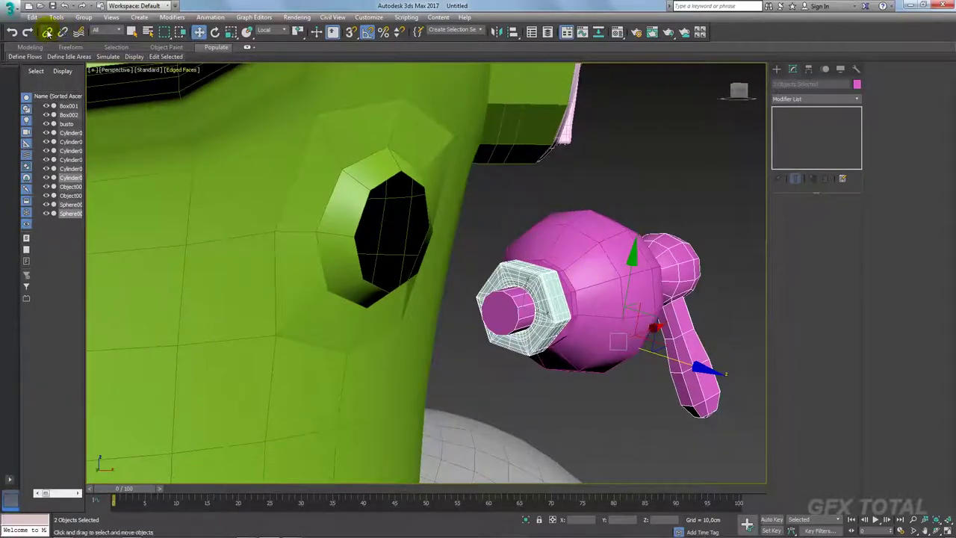
Move the pink valve bulb left toward the hole in the helmet's side
{"action": "key", "text": "w"}
{"action": "left_click", "coordinate": [608, 278]}
{"action": "middle_click_drag", "start_coordinate": [609, 278], "coordinate": [592, 297], "text": "alt"}
{"action": "left_click_drag", "start_coordinate": [592, 297], "coordinate": [478, 264]}
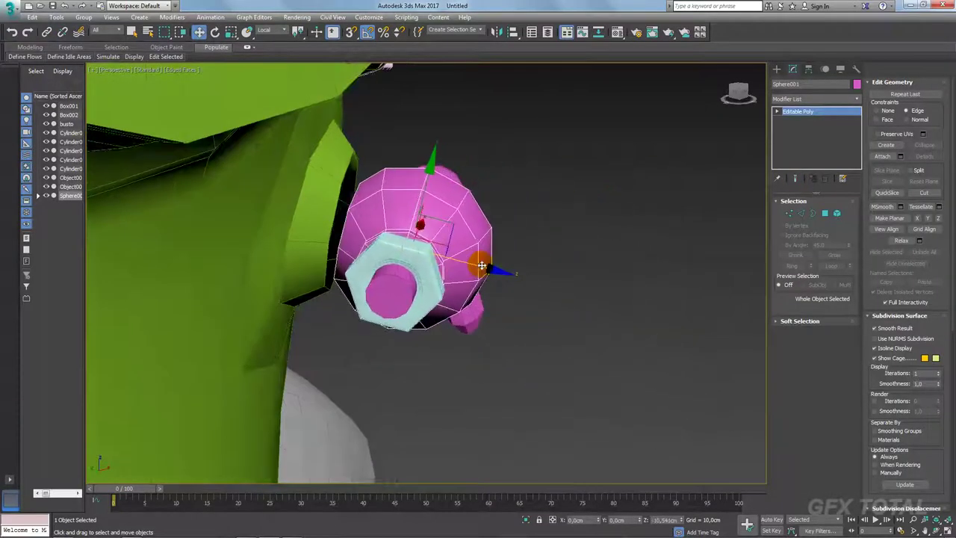
{"action": "middle_click_drag", "start_coordinate": [478, 265], "coordinate": [489, 251], "text": "alt"}
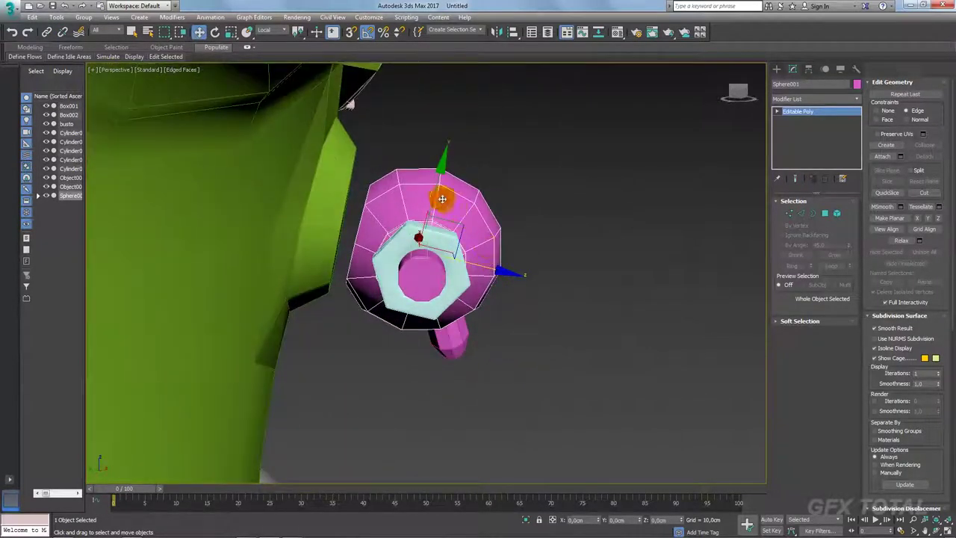
{"action": "mouse_move", "coordinate": [437, 184]}
{"action": "middle_mouse_down", "text": "alt"}
{"action": "mouse_move", "coordinate": [427, 234]}
{"action": "mouse_move", "coordinate": [328, 182]}
{"action": "middle_mouse_up", "text": "alt"}
{"action": "left_click", "coordinate": [327, 182]}
Select the border of the side hole on the helmet body
{"action": "left_click", "coordinate": [805, 145]}
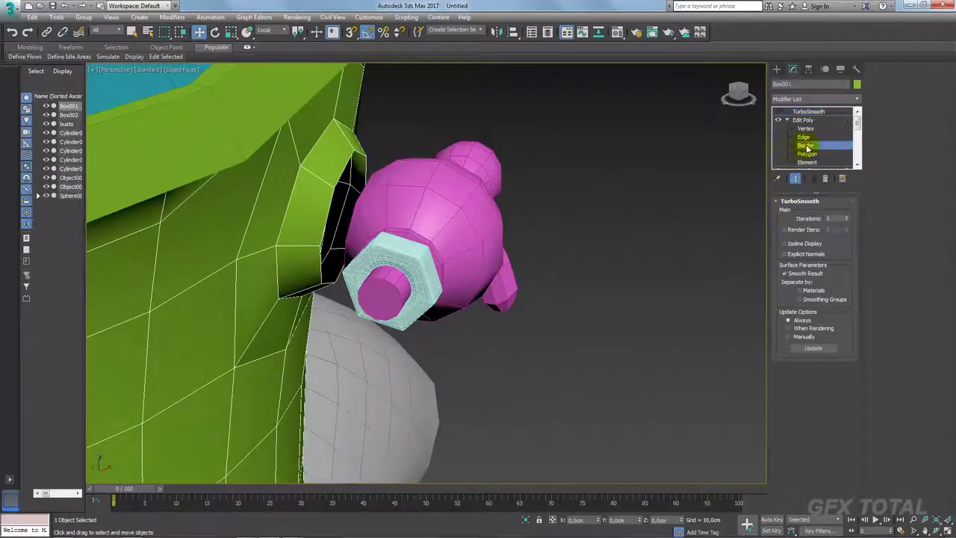
{"action": "left_click", "coordinate": [358, 172]}
{"action": "key", "text": "alt+c"}
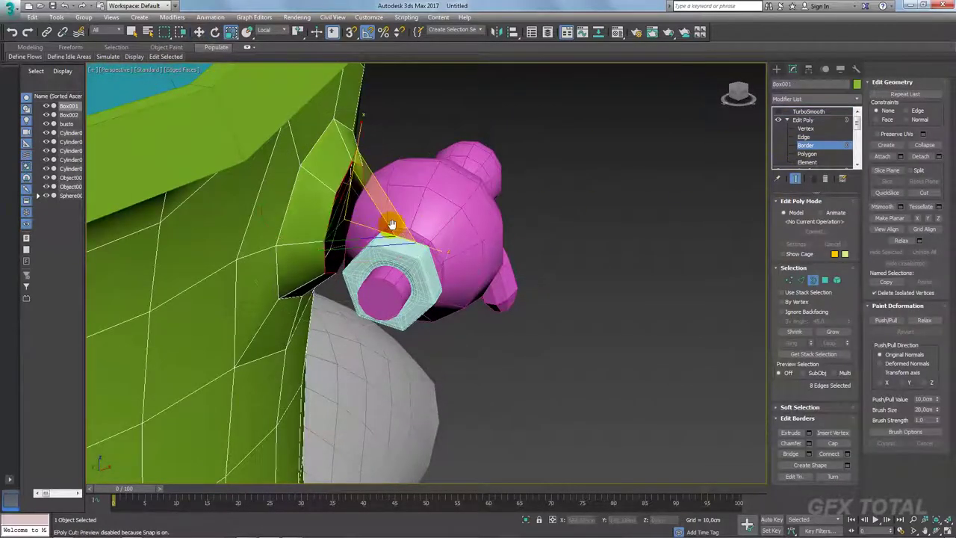
{"action": "scroll", "coordinate": [356, 230], "scroll_direction": "down", "scroll_amount": 5}
{"action": "middle_click_drag", "start_coordinate": [355, 230], "coordinate": [657, 351], "text": "alt"}
{"action": "scroll", "coordinate": [614, 319], "scroll_direction": "up", "scroll_amount": 4}
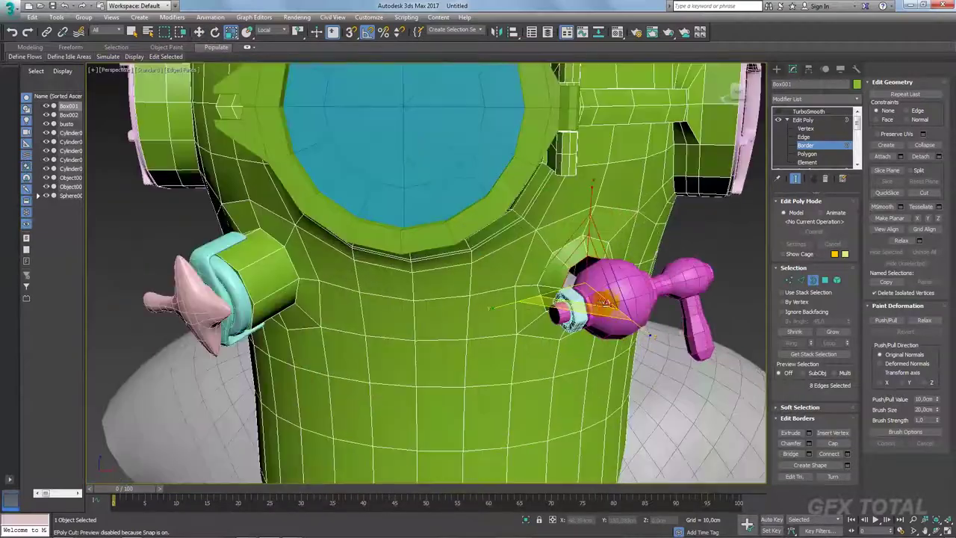
{"action": "scroll", "coordinate": [620, 313], "scroll_direction": "up", "scroll_amount": 3}
{"action": "middle_click_drag", "start_coordinate": [627, 308], "coordinate": [644, 299], "text": "alt"}
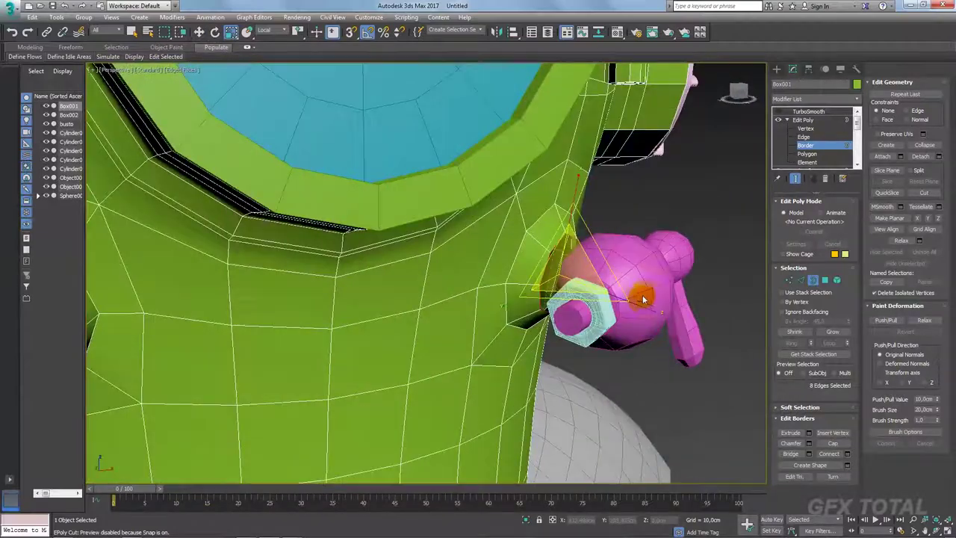
Attach the pink valve bulb Sphere001 to the helmet body Box001
{"action": "left_click", "coordinate": [885, 157]}
{"action": "left_click", "coordinate": [618, 243]}
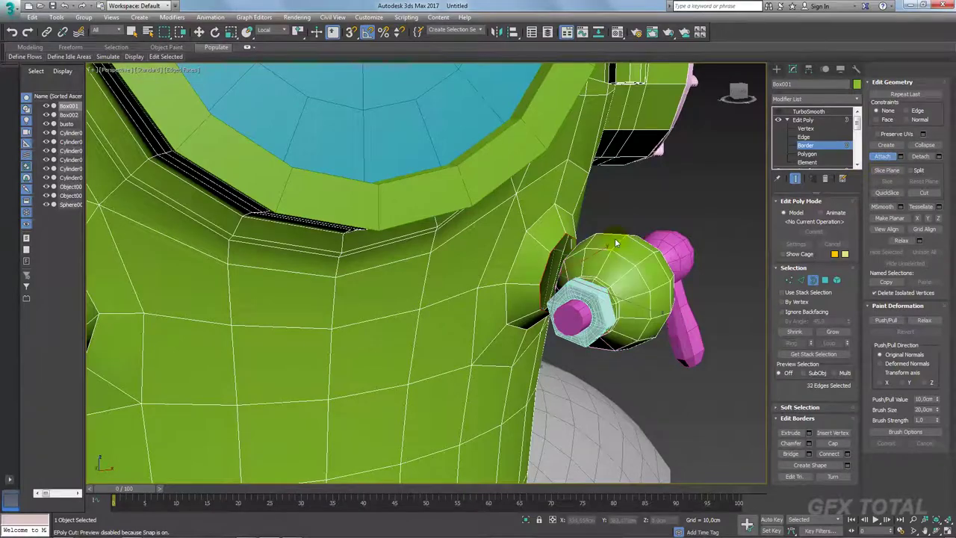
{"action": "key", "text": "w"}
{"action": "mouse_move", "coordinate": [610, 239]}
{"action": "middle_mouse_down", "text": "alt"}
{"action": "mouse_move", "coordinate": [573, 243]}
{"action": "mouse_move", "coordinate": [597, 250]}
{"action": "middle_mouse_up", "text": "alt"}
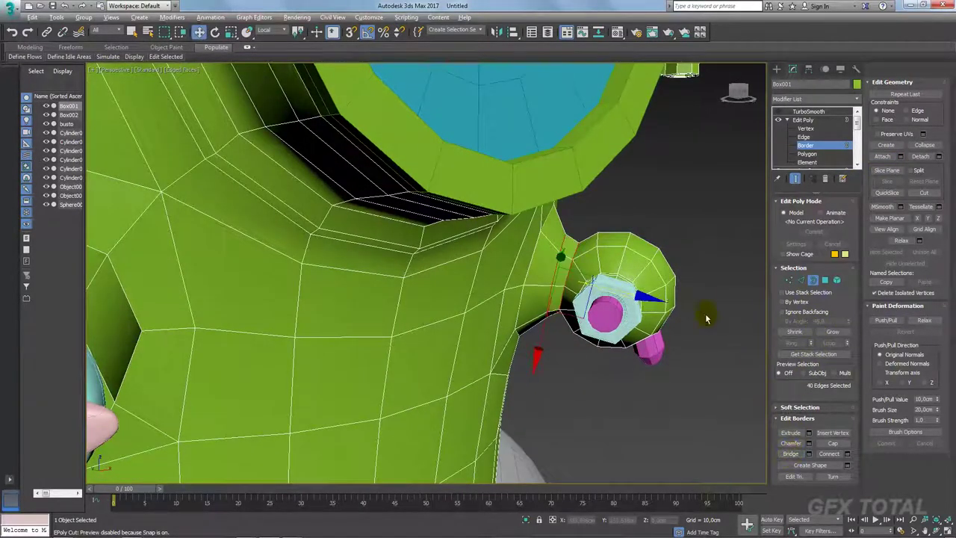
{"action": "middle_click_drag", "start_coordinate": [704, 316], "coordinate": [707, 288], "text": "alt"}
Re-enable TurboSmooth and compare the smoothed helmet against the reference photo
{"action": "left_click", "coordinate": [796, 112]}
{"action": "left_click", "coordinate": [778, 112]}
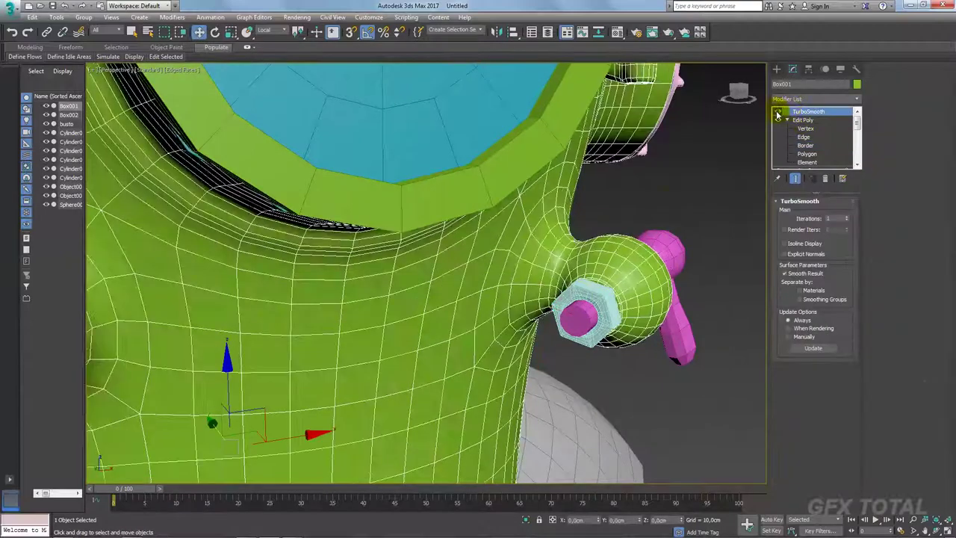
{"action": "left_click", "coordinate": [666, 202]}
{"action": "scroll", "coordinate": [692, 249], "scroll_direction": "down", "scroll_amount": 8}
{"action": "middle_click_drag", "start_coordinate": [693, 249], "coordinate": [537, 232]}
{"action": "scroll", "coordinate": [537, 232], "scroll_direction": "up", "scroll_amount": 3}
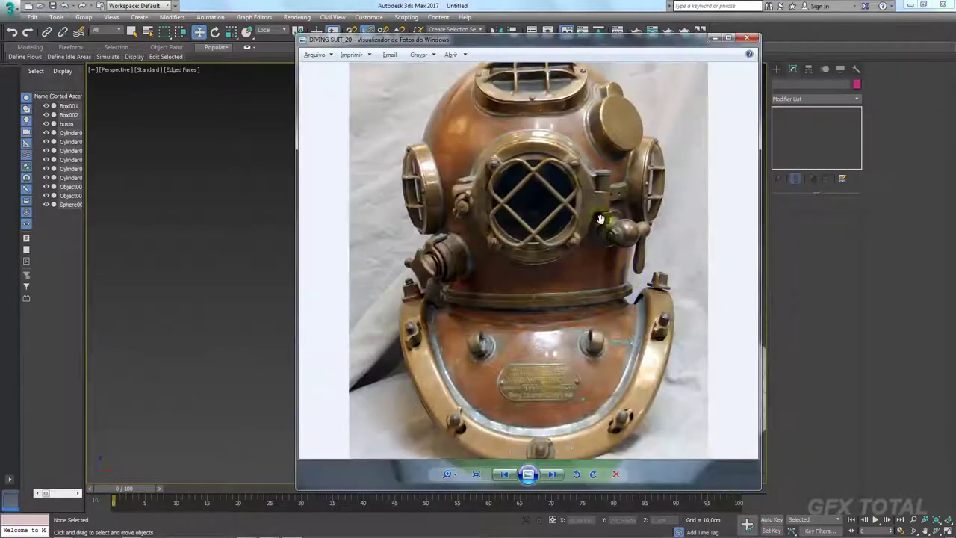
{"action": "key", "text": "alt+Tab"}
{"action": "scroll", "coordinate": [639, 265], "scroll_direction": "up", "scroll_amount": 5}
With TurboSmooth off, extrude the edge ring around the valve neck into a small groove
{"action": "left_click", "coordinate": [614, 273]}
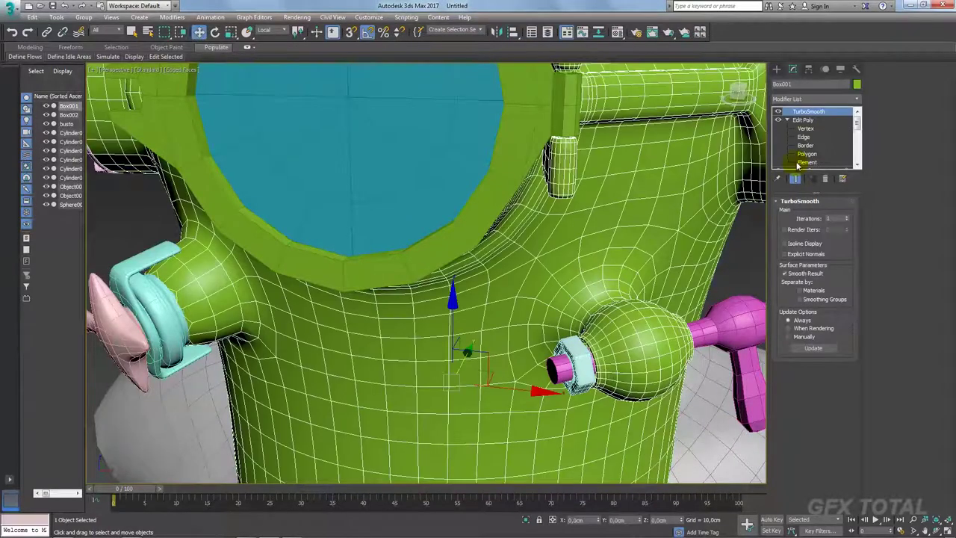
{"action": "left_click", "coordinate": [806, 145]}
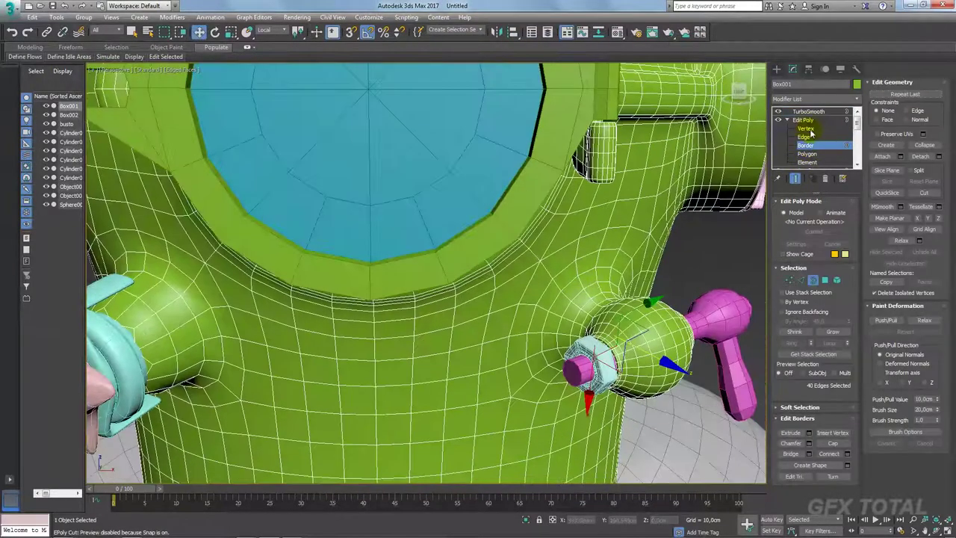
{"action": "left_click", "coordinate": [779, 111]}
{"action": "scroll", "coordinate": [625, 251], "scroll_direction": "up", "scroll_amount": 3}
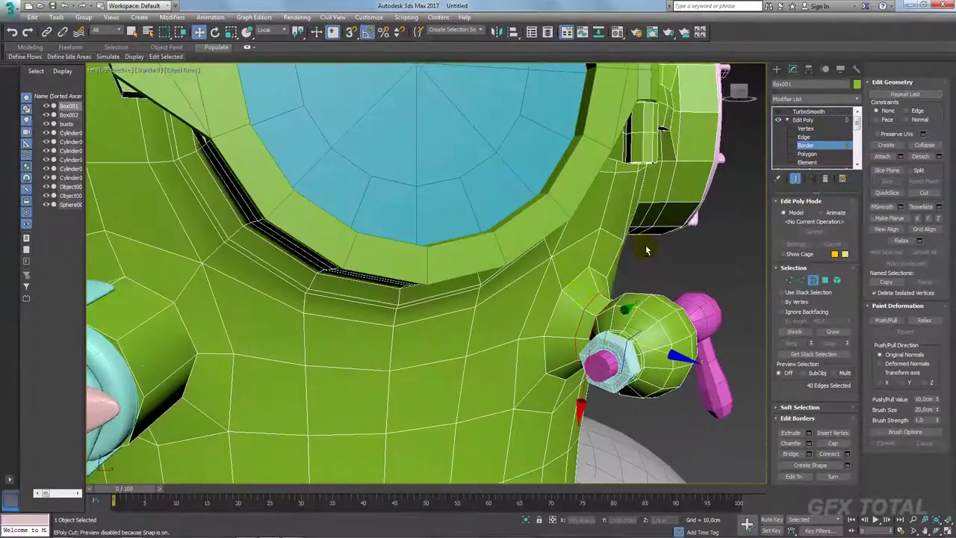
{"action": "left_click", "coordinate": [801, 280]}
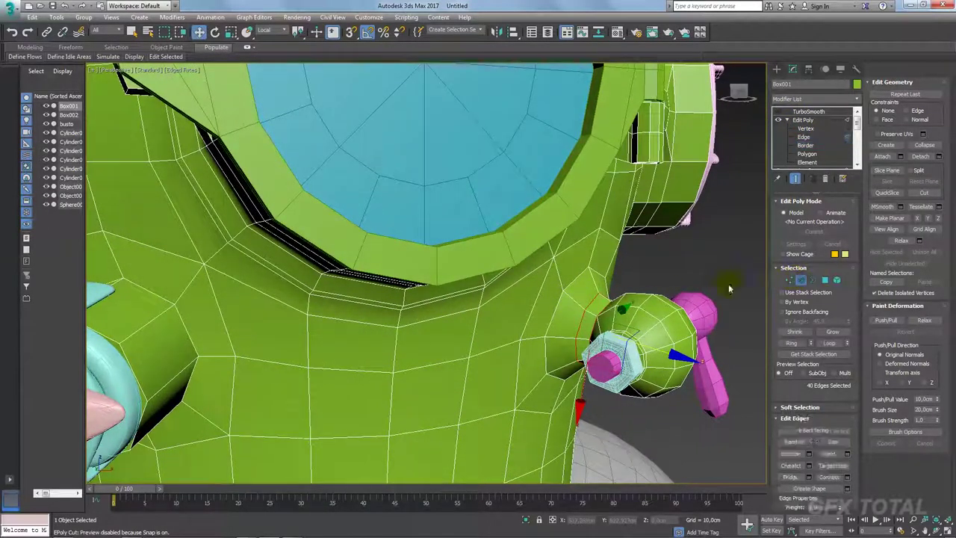
{"action": "left_click", "coordinate": [792, 343]}
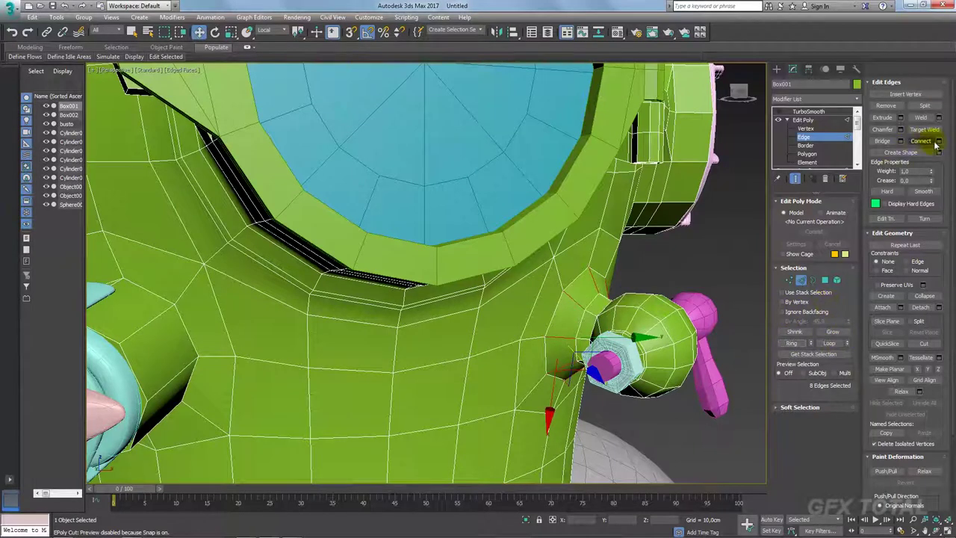
{"action": "left_click", "coordinate": [900, 118]}
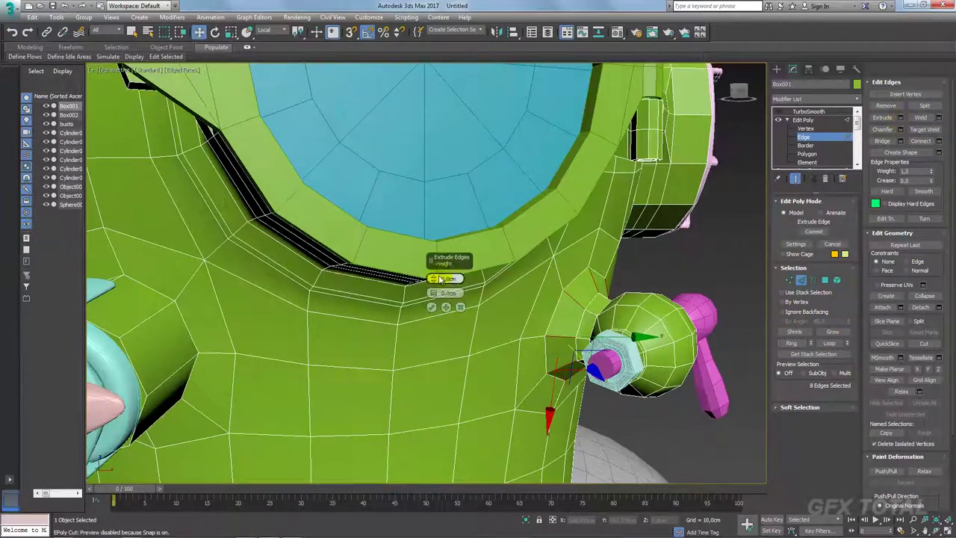
{"action": "left_click", "coordinate": [454, 305]}
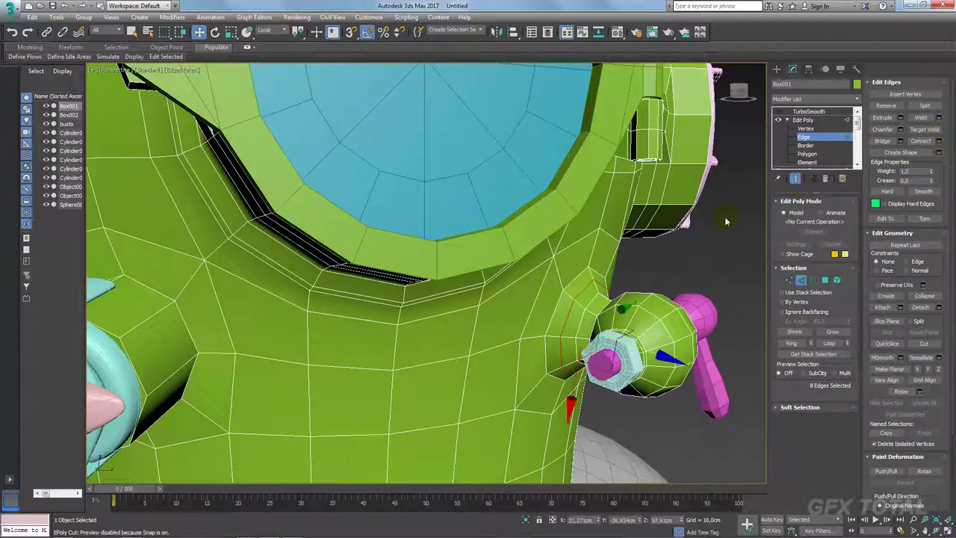
{"action": "middle_click_drag", "start_coordinate": [728, 221], "coordinate": [664, 340], "text": "alt"}
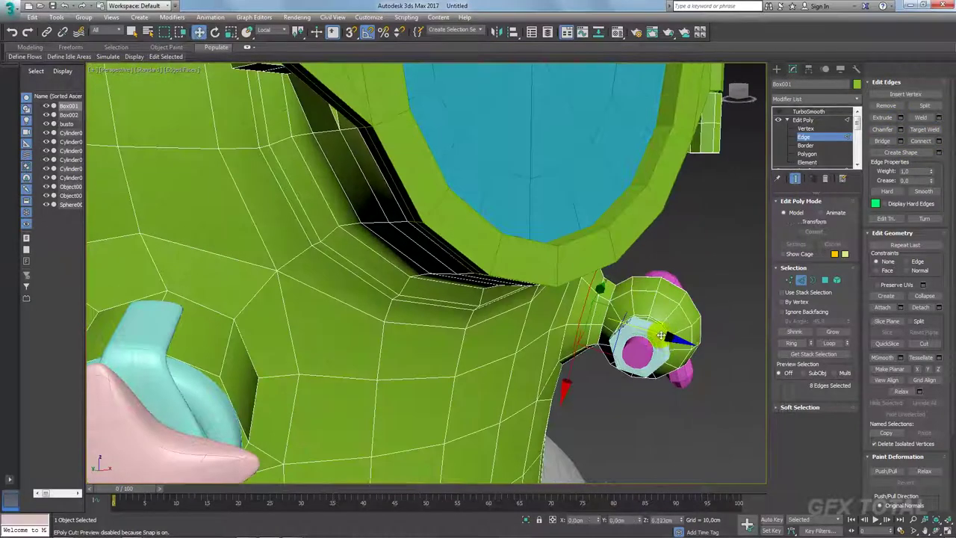
Connect the 16-edge neck ring with two pinched loops and re-enable TurboSmooth
{"action": "key", "text": "e"}
{"action": "key", "text": "r"}
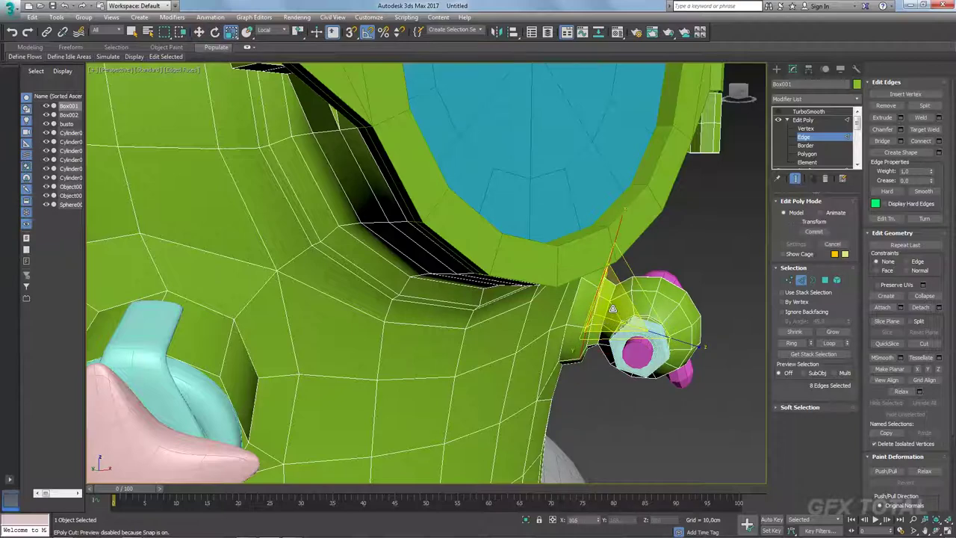
{"action": "key", "text": "w"}
{"action": "middle_click_drag", "start_coordinate": [614, 301], "coordinate": [629, 279], "text": "alt"}
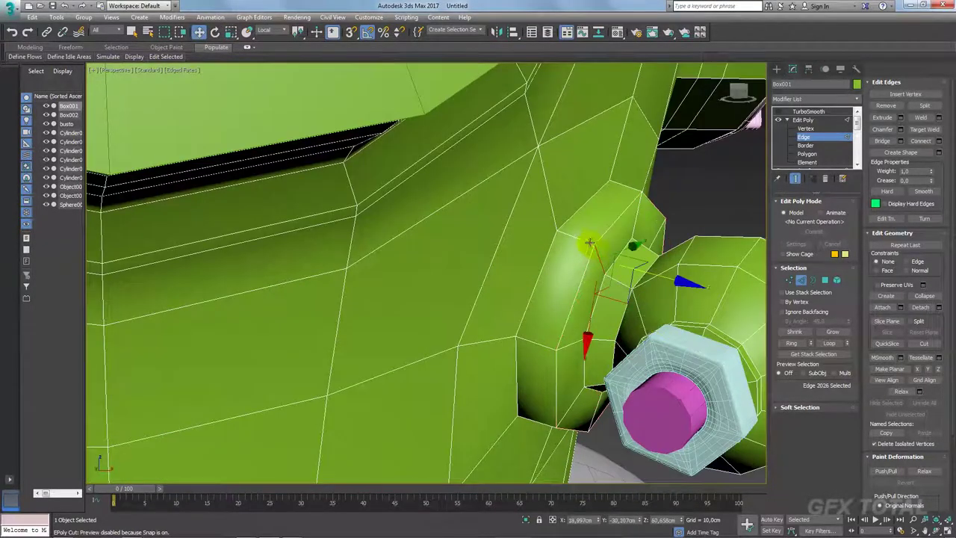
{"action": "left_click", "coordinate": [792, 343]}
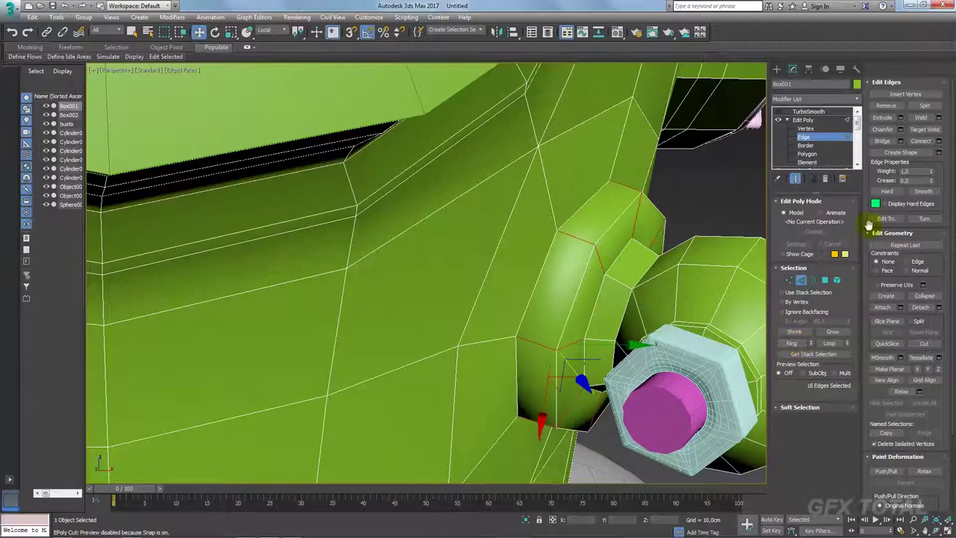
{"action": "left_click", "coordinate": [940, 142]}
{"action": "left_click_drag", "start_coordinate": [433, 278], "coordinate": [444, 180]}
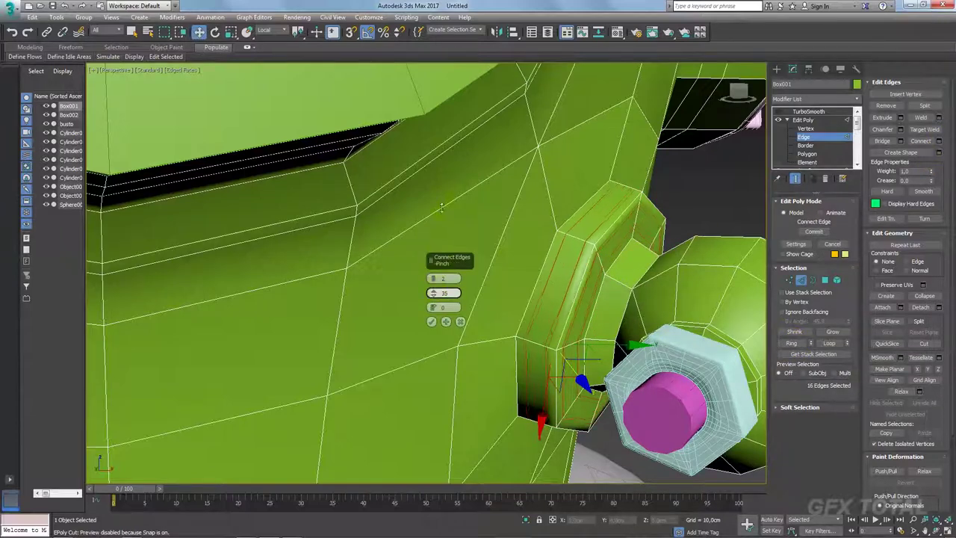
{"action": "left_click", "coordinate": [431, 321]}
{"action": "left_click", "coordinate": [789, 112]}
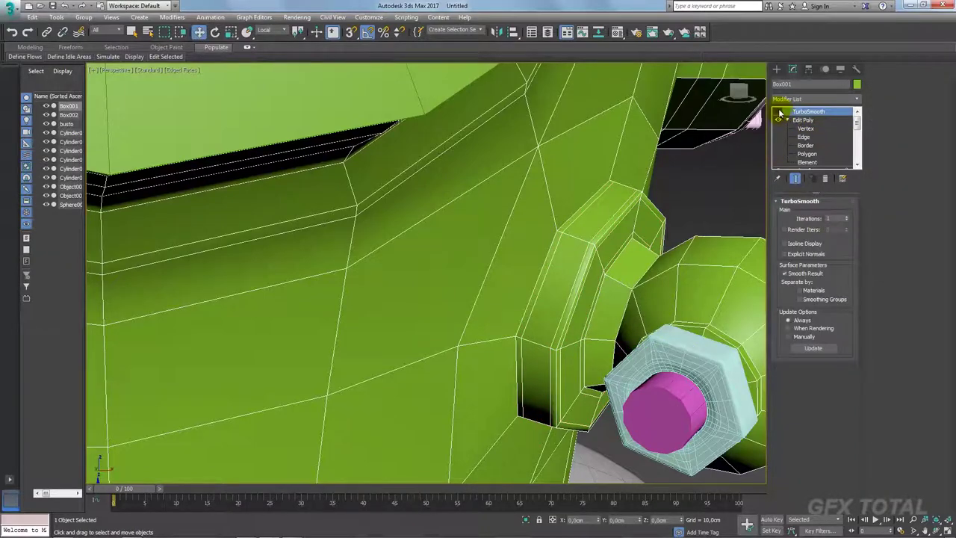
{"action": "left_click", "coordinate": [781, 112]}
Frame the whole head in isoline display and check the diving helmet reference photo
{"action": "key", "text": "z"}
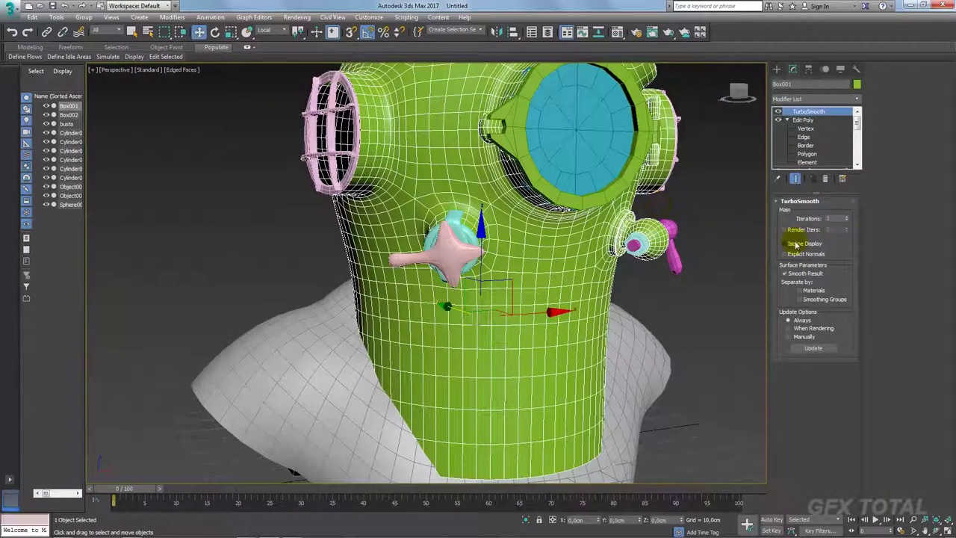
{"action": "left_click", "coordinate": [796, 243]}
{"action": "left_click", "coordinate": [742, 222]}
{"action": "middle_click_drag", "start_coordinate": [742, 224], "coordinate": [523, 257], "text": "alt"}
{"action": "key", "text": "alt+Tab"}
{"action": "key", "text": "alt+Tab"}
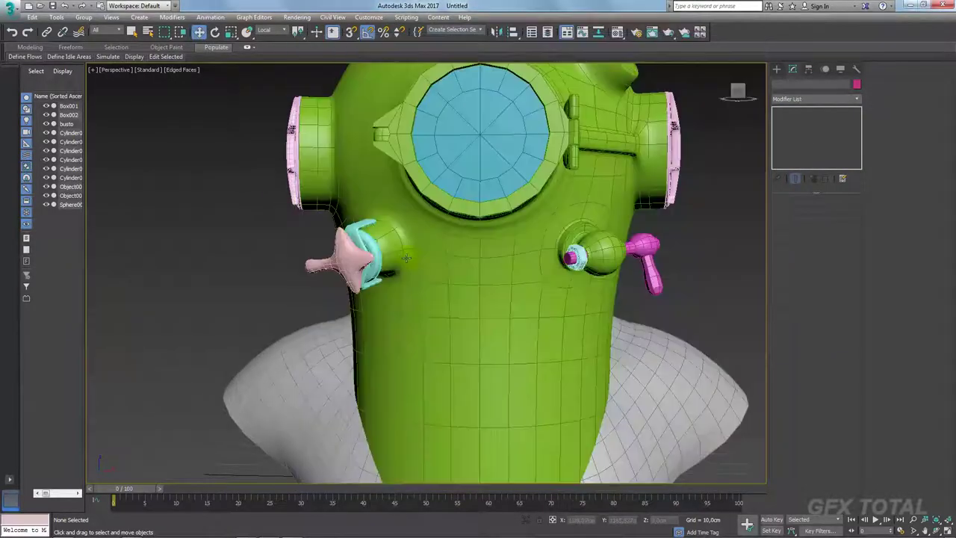
{"action": "scroll", "coordinate": [437, 269], "scroll_direction": "up", "scroll_amount": 5}
Select the helmet body, turn off TurboSmooth, and switch to Polygon level
{"action": "left_click", "coordinate": [533, 244]}
{"action": "left_click", "coordinate": [805, 119]}
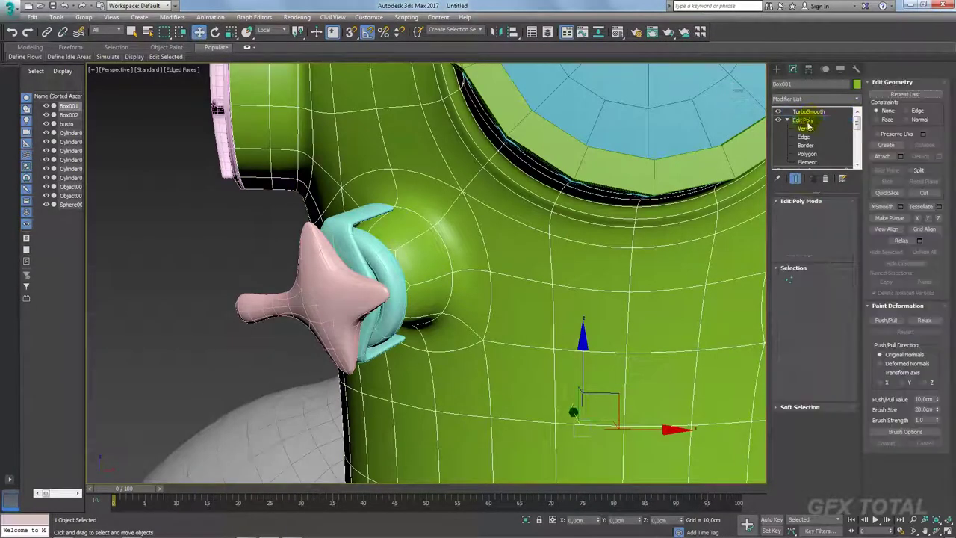
{"action": "left_click", "coordinate": [812, 280]}
{"action": "middle_click_drag", "start_coordinate": [635, 277], "coordinate": [480, 277], "text": "alt"}
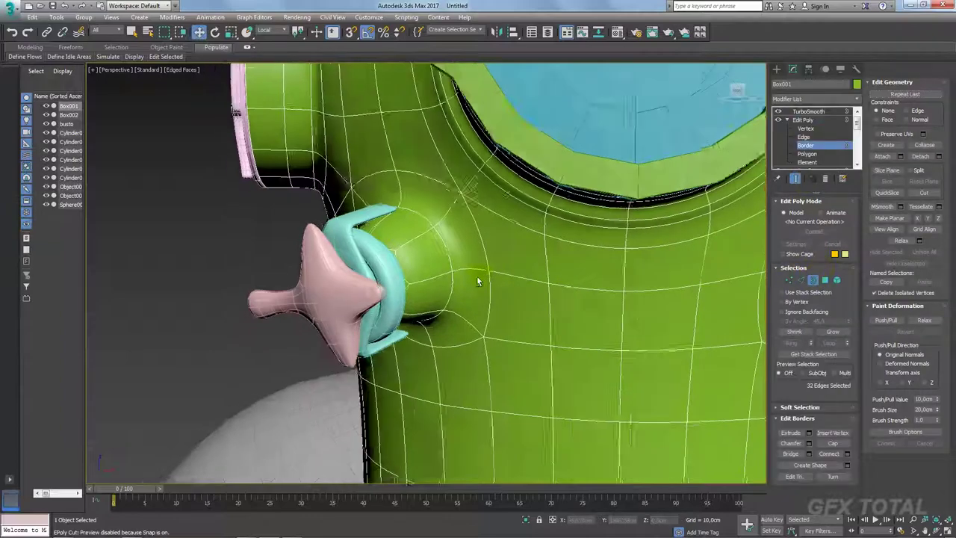
{"action": "left_click", "coordinate": [779, 112]}
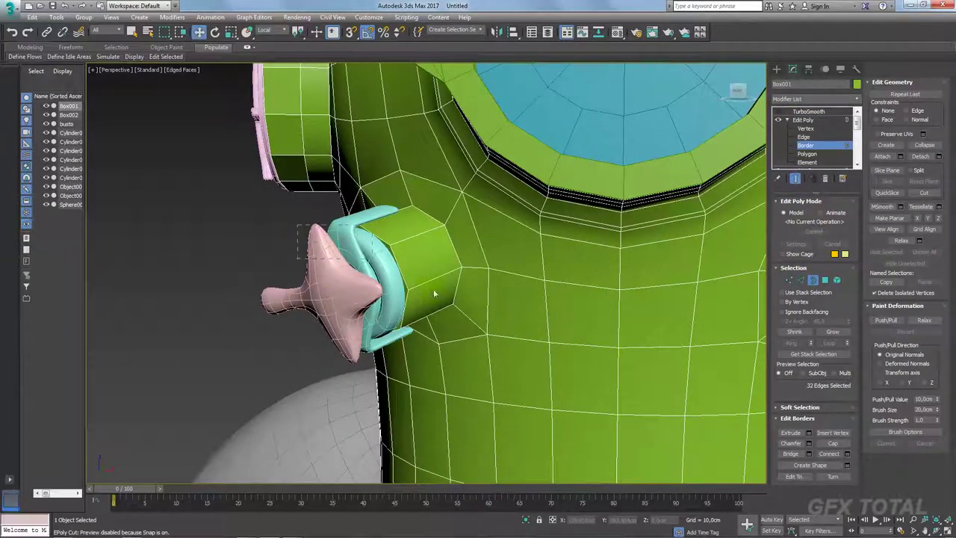
{"action": "key", "text": "z"}
{"action": "scroll", "coordinate": [407, 299], "scroll_direction": "up", "scroll_amount": 1}
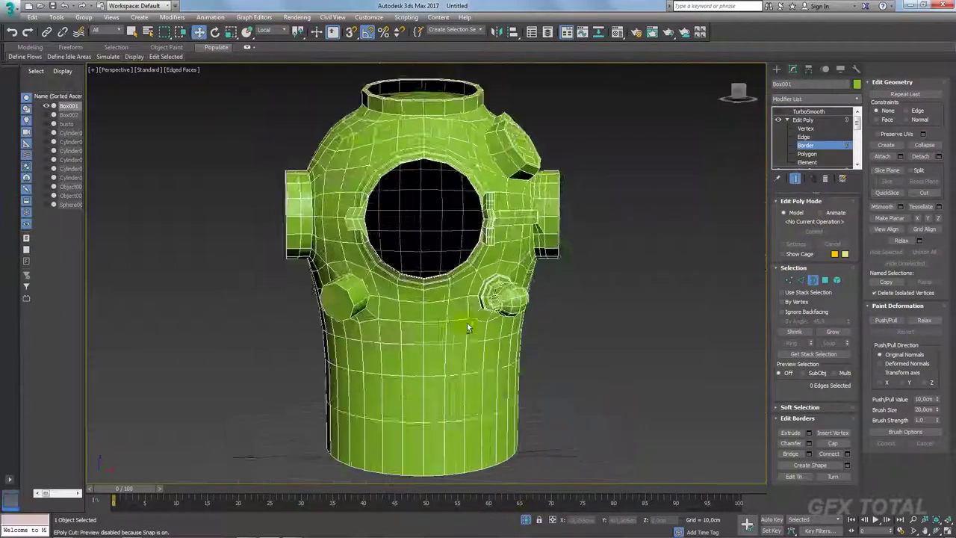
{"action": "scroll", "coordinate": [407, 298], "scroll_direction": "up", "scroll_amount": 1}
{"action": "left_click", "coordinate": [824, 279]}
Inset the front bolt's octagonal face into a narrow rim
{"action": "left_click", "coordinate": [363, 305]}
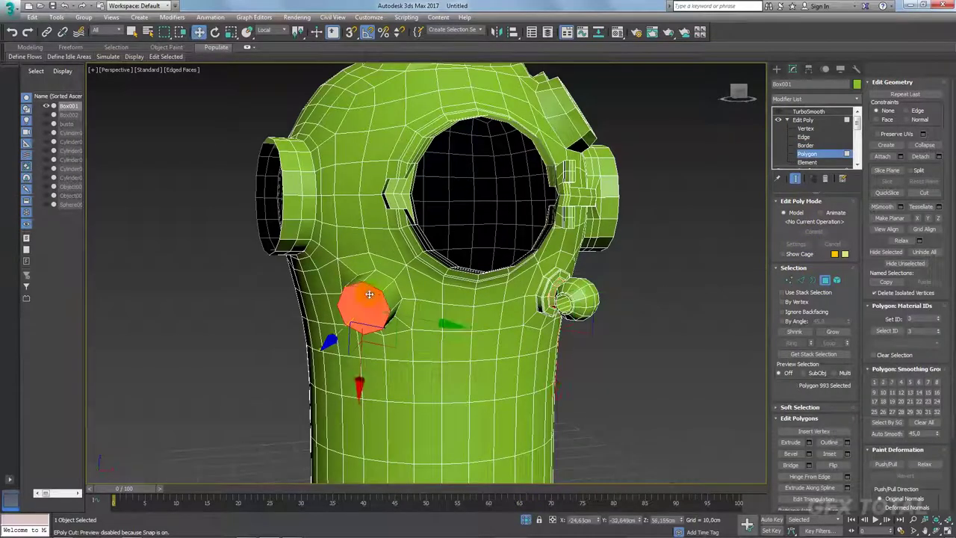
{"action": "scroll", "coordinate": [363, 305], "scroll_direction": "up", "scroll_amount": 5}
{"action": "left_click", "coordinate": [829, 453]}
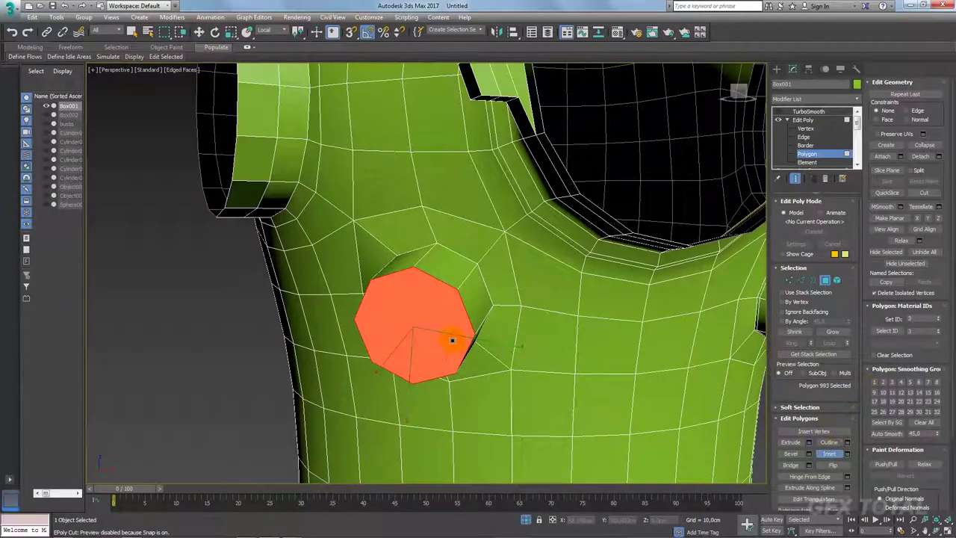
{"action": "left_click_drag", "start_coordinate": [454, 335], "coordinate": [453, 336]}
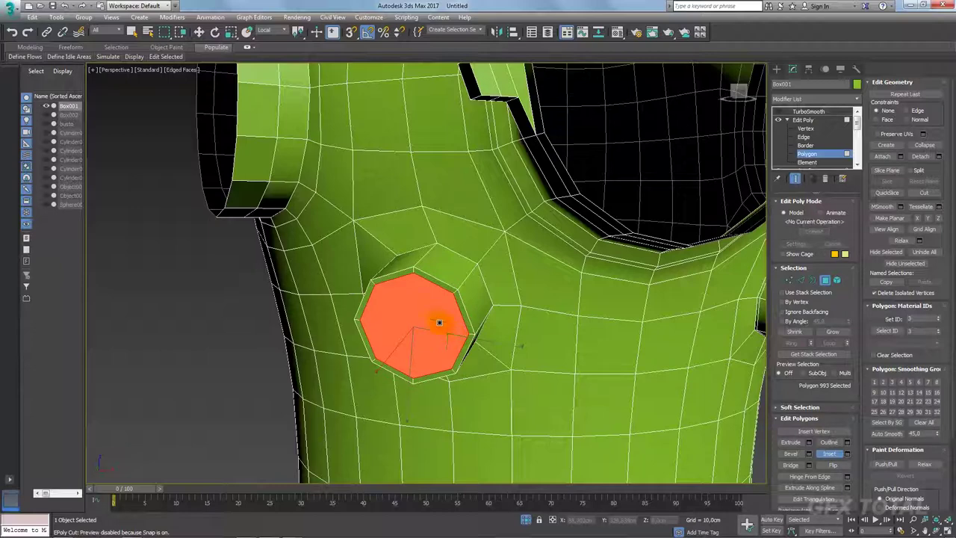
{"action": "key", "text": "w"}
Chamfer the edge loop around the bolt's octagonal base
{"action": "left_click", "coordinate": [807, 280]}
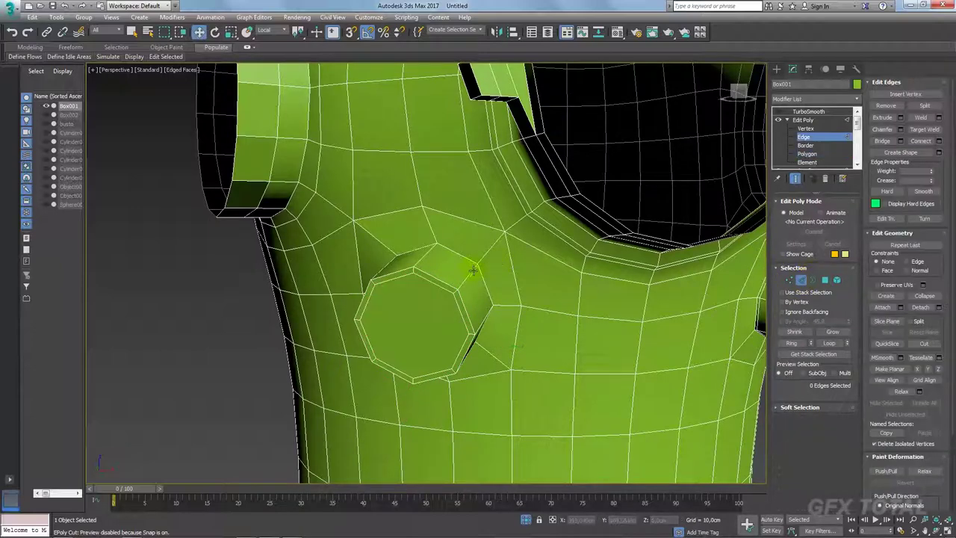
{"action": "left_click", "coordinate": [473, 270]}
{"action": "double_click", "coordinate": [466, 259]}
{"action": "middle_click_drag", "start_coordinate": [467, 259], "coordinate": [720, 364], "text": "alt"}
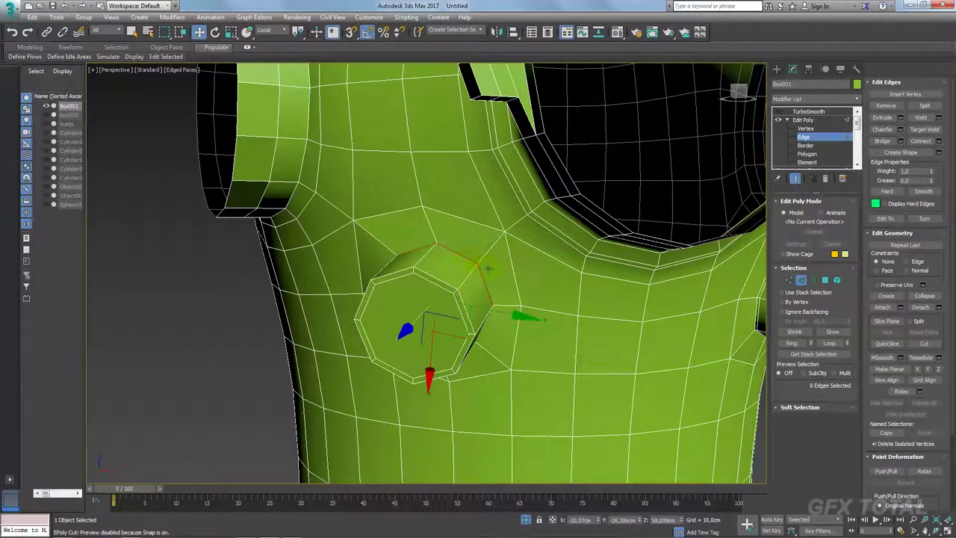
{"action": "left_click", "coordinate": [901, 130]}
{"action": "left_click", "coordinate": [432, 365]}
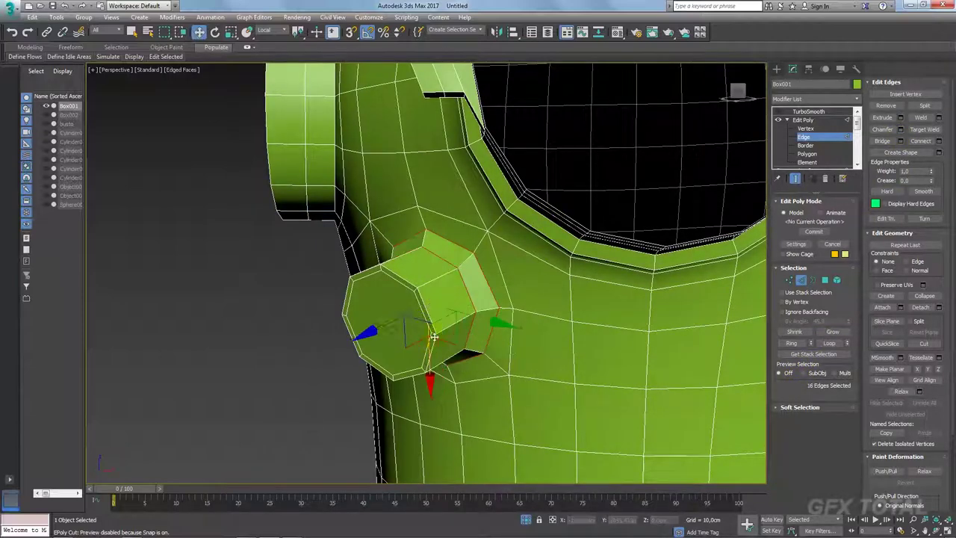
Add two connecting edge loops around the bolt's side and turn TurboSmooth back on
{"action": "left_click", "coordinate": [475, 270]}
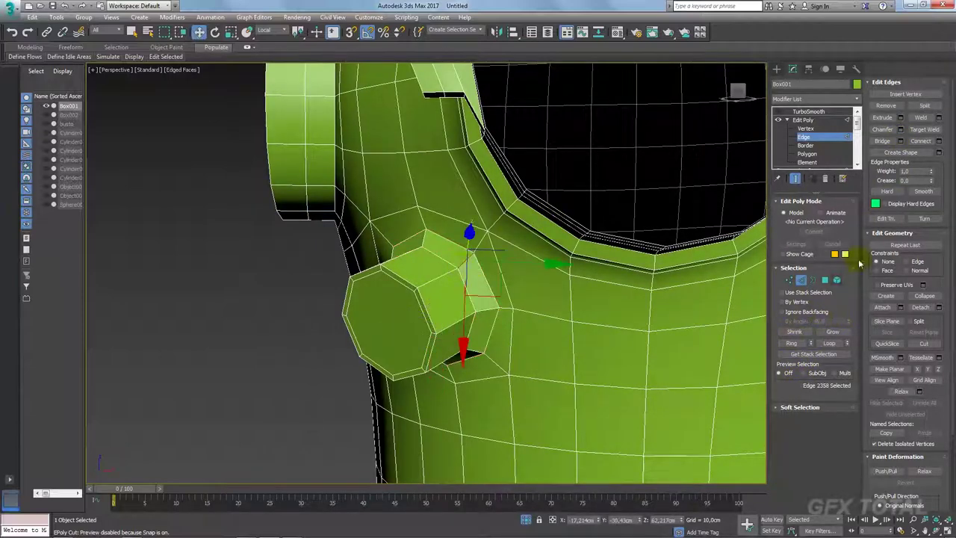
{"action": "left_click", "coordinate": [792, 343]}
{"action": "left_click", "coordinate": [938, 140]}
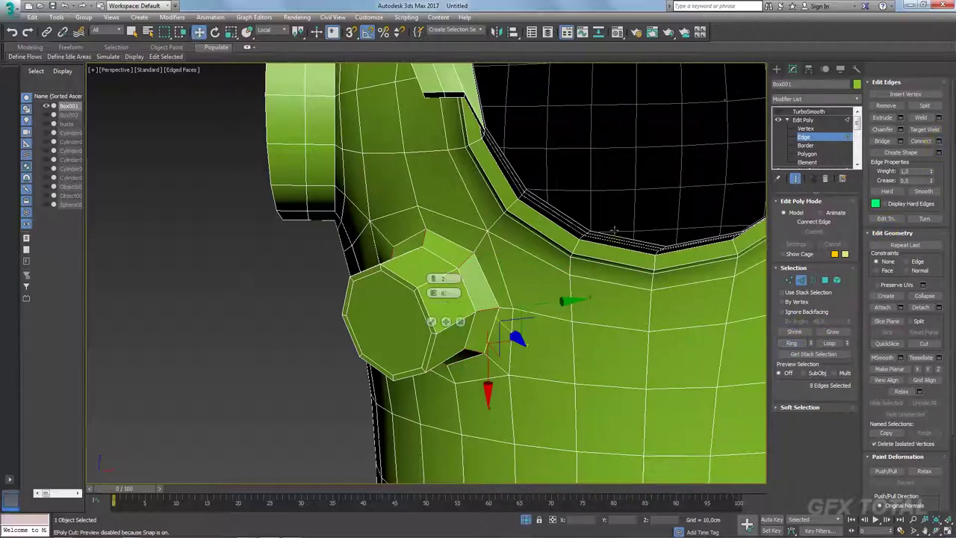
{"action": "left_click", "coordinate": [431, 322]}
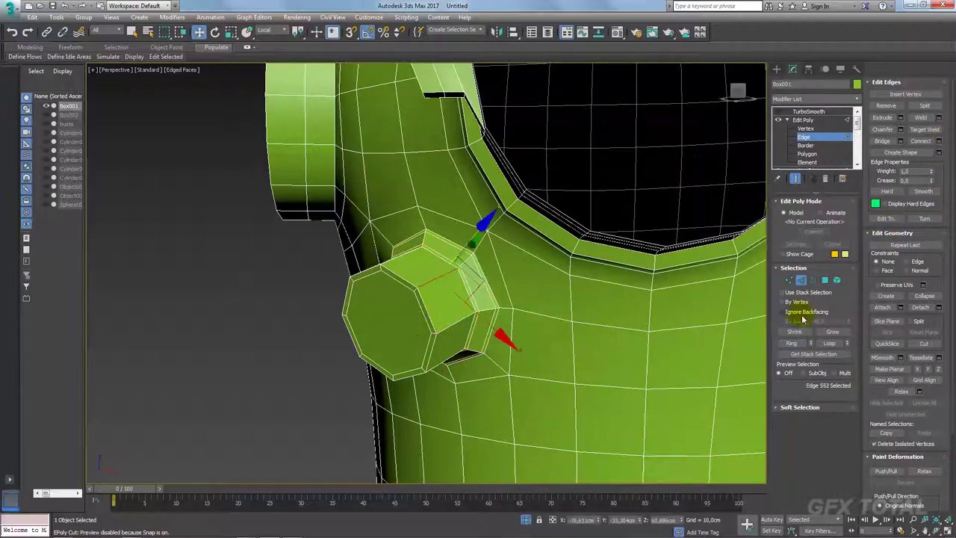
{"action": "left_click", "coordinate": [793, 342]}
{"action": "left_click", "coordinate": [939, 141]}
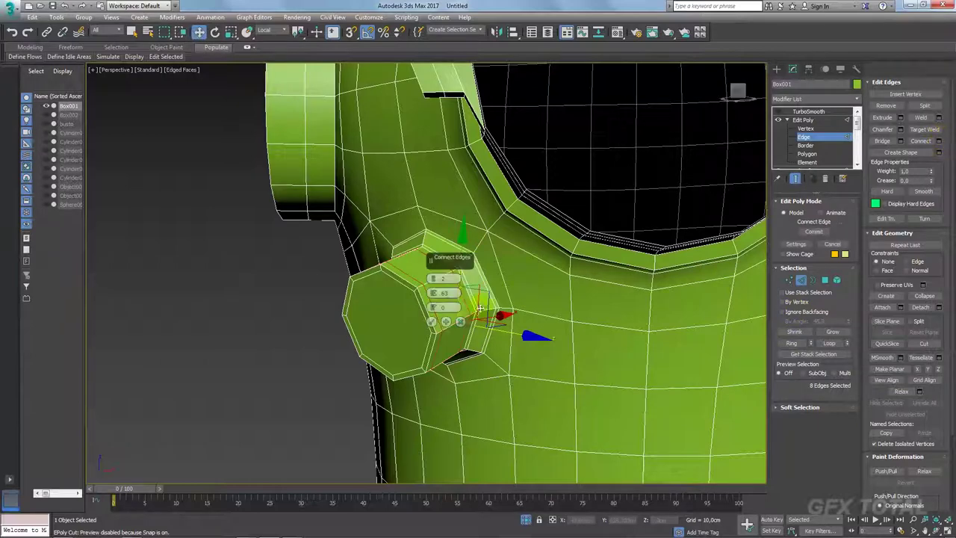
{"action": "left_click", "coordinate": [432, 321]}
{"action": "left_click", "coordinate": [802, 119]}
{"action": "left_click", "coordinate": [808, 112]}
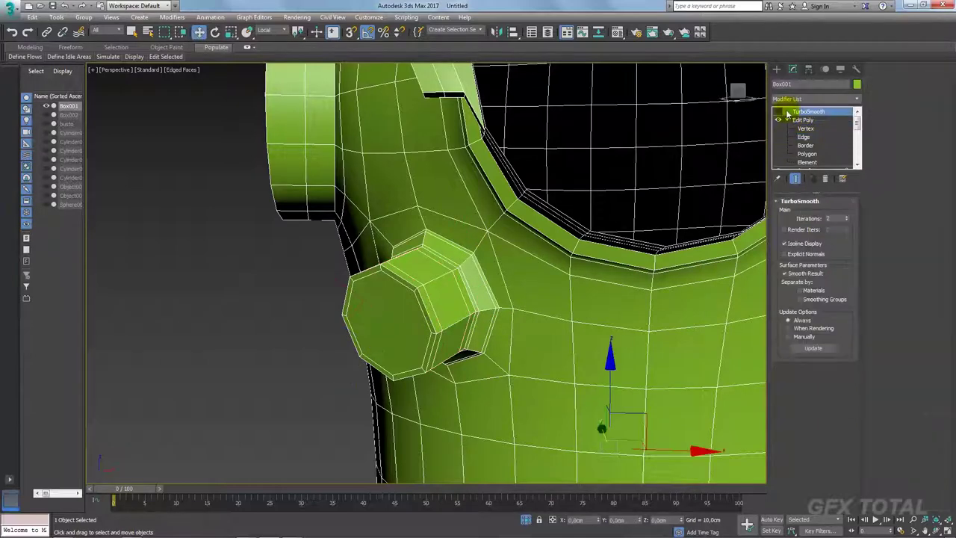
{"action": "left_click", "coordinate": [778, 111]}
Select the helmet body at vertex level and turn off TurboSmooth to show the low-poly cage
{"action": "scroll", "coordinate": [407, 239], "scroll_direction": "down", "scroll_amount": 8}
{"action": "left_click", "coordinate": [314, 278]}
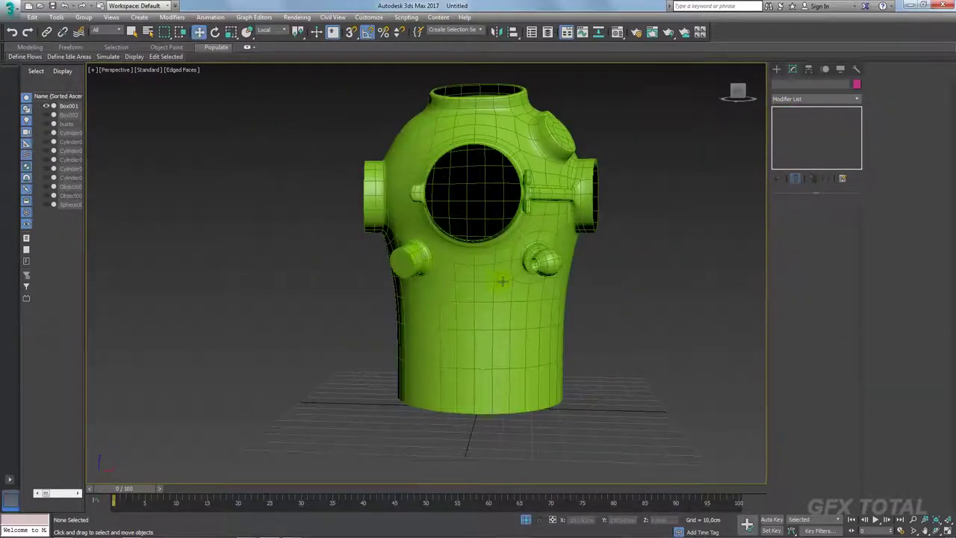
{"action": "middle_click_drag", "start_coordinate": [502, 281], "coordinate": [499, 268], "text": "alt"}
{"action": "scroll", "coordinate": [497, 291], "scroll_direction": "up", "scroll_amount": 5}
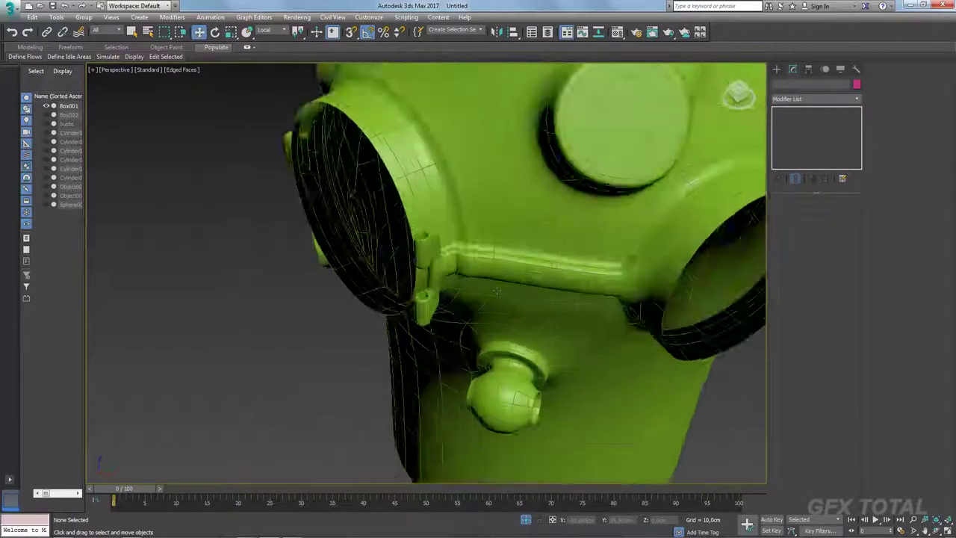
{"action": "scroll", "coordinate": [497, 291], "scroll_direction": "up", "scroll_amount": 3}
{"action": "left_click", "coordinate": [499, 269]}
{"action": "left_click", "coordinate": [805, 129]}
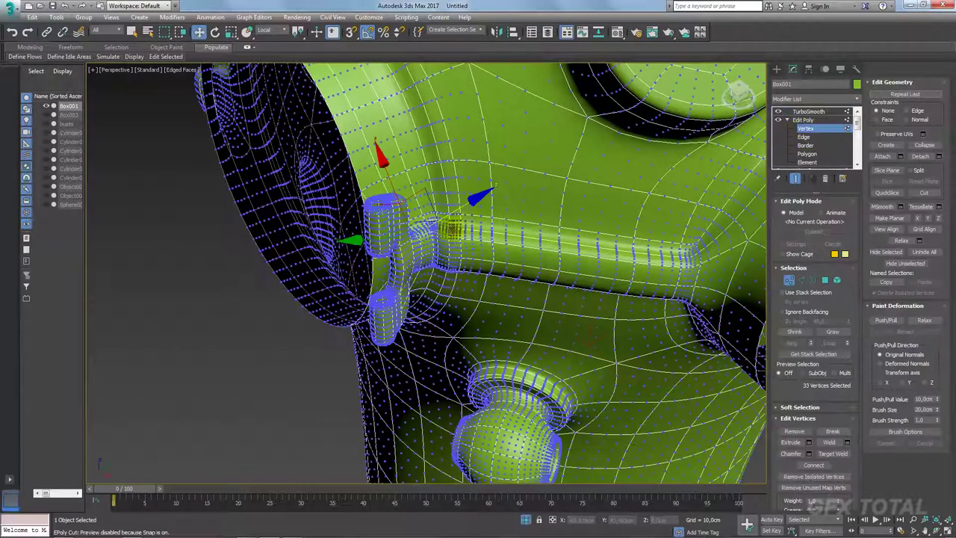
{"action": "left_click", "coordinate": [779, 112]}
Select two edges along the gap beside the hinge pins and move them to close it
{"action": "middle_click_drag", "start_coordinate": [486, 239], "coordinate": [480, 203], "text": "alt"}
{"action": "left_click", "coordinate": [479, 203]}
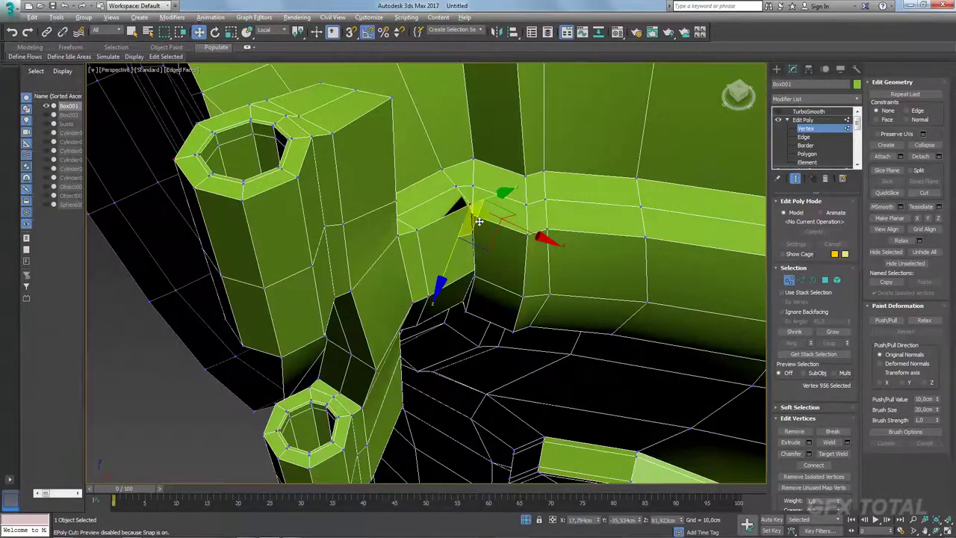
{"action": "scroll", "coordinate": [497, 191], "scroll_direction": "up", "scroll_amount": 3}
{"action": "left_click", "coordinate": [800, 280]}
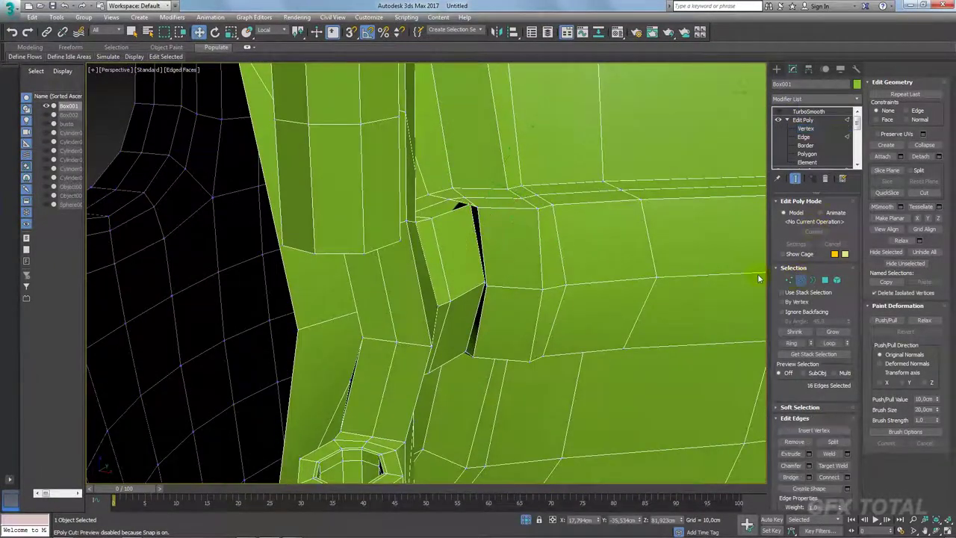
{"action": "left_click", "coordinate": [482, 257]}
{"action": "left_click", "coordinate": [515, 275], "text": "ctrl"}
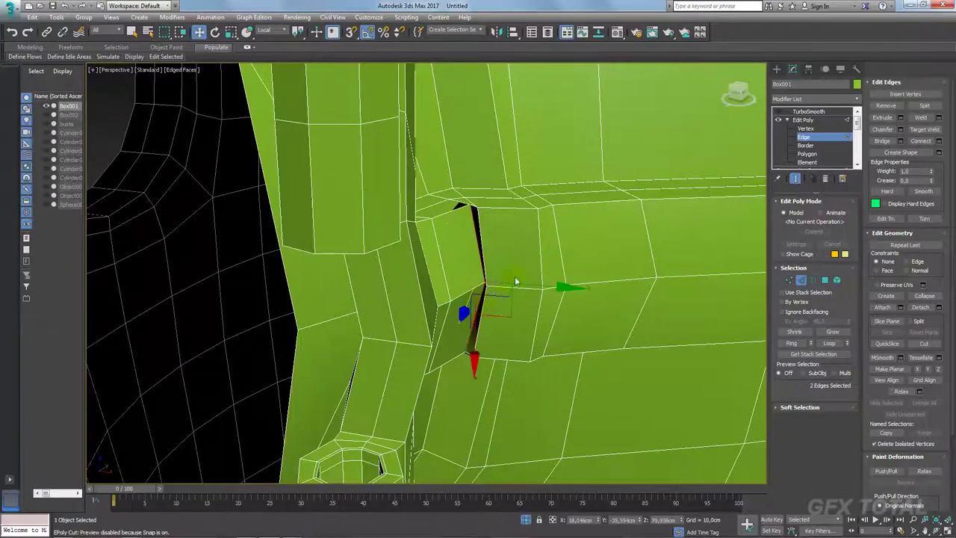
{"action": "middle_click_drag", "start_coordinate": [515, 276], "coordinate": [508, 320], "text": "alt"}
{"action": "mouse_move", "coordinate": [497, 319]}
{"action": "left_mouse_down"}
{"action": "mouse_move", "coordinate": [482, 339]}
{"action": "mouse_move", "coordinate": [493, 321]}
{"action": "left_mouse_up"}
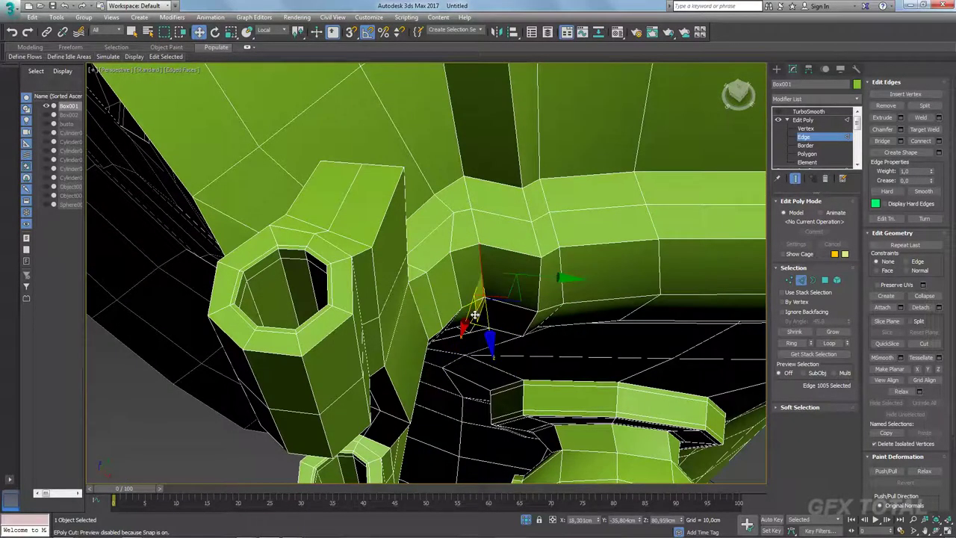
{"action": "middle_click_drag", "start_coordinate": [526, 327], "coordinate": [529, 319], "text": "alt"}
{"action": "left_click_drag", "start_coordinate": [528, 320], "coordinate": [528, 316]}
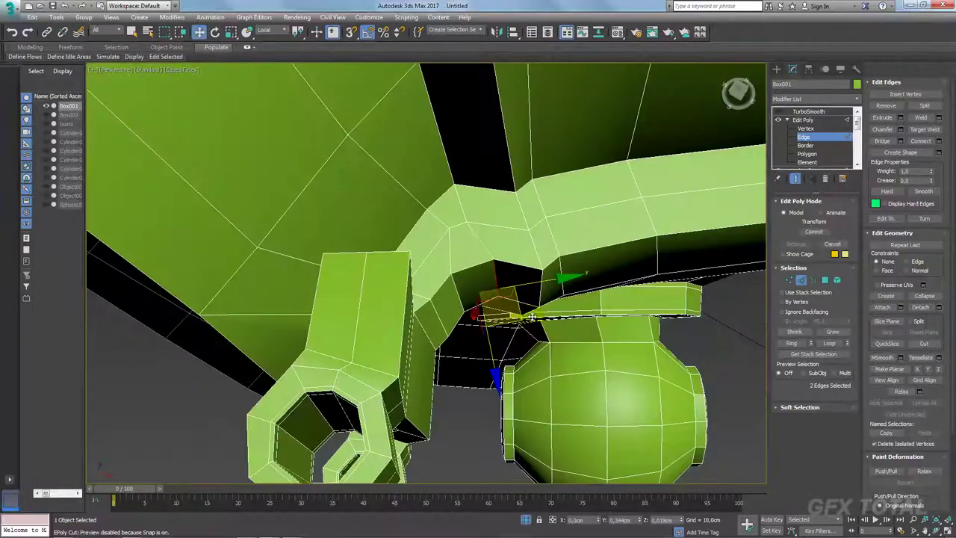
Select and move the edges under the hinge bar to close the underside gap
{"action": "left_click", "coordinate": [532, 320]}
{"action": "middle_click_drag", "start_coordinate": [532, 320], "coordinate": [560, 332], "text": "alt"}
{"action": "left_click", "coordinate": [537, 323], "text": "ctrl"}
{"action": "left_click_drag", "start_coordinate": [560, 332], "coordinate": [560, 331]}
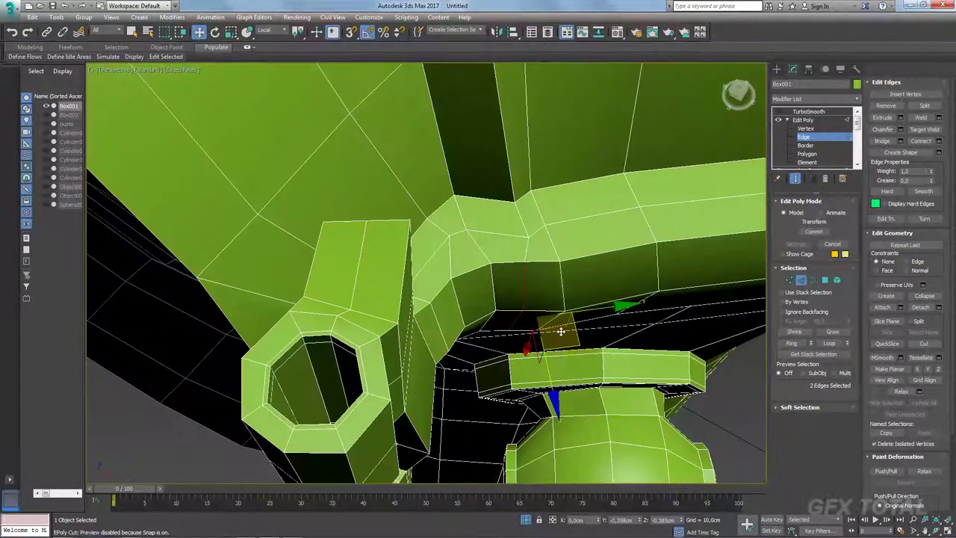
{"action": "left_click", "coordinate": [566, 306], "text": "ctrl"}
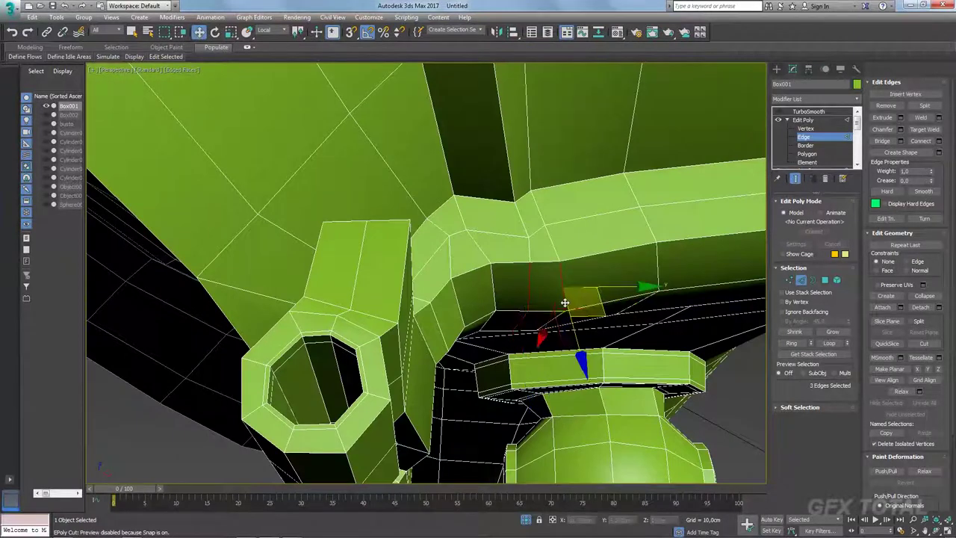
{"action": "left_click", "coordinate": [594, 329], "text": "ctrl"}
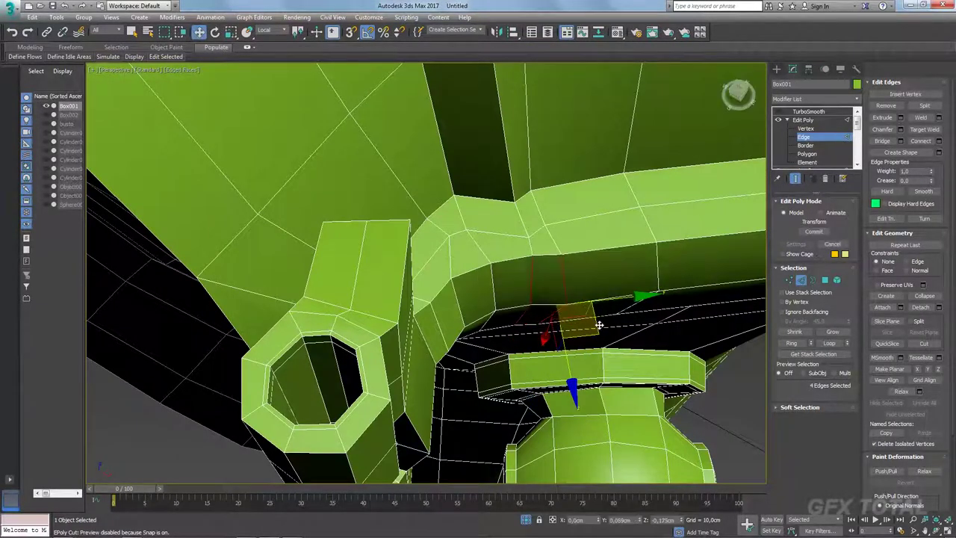
At vertex level, select the vertices on and under the hinge bar
{"action": "left_click", "coordinate": [788, 280]}
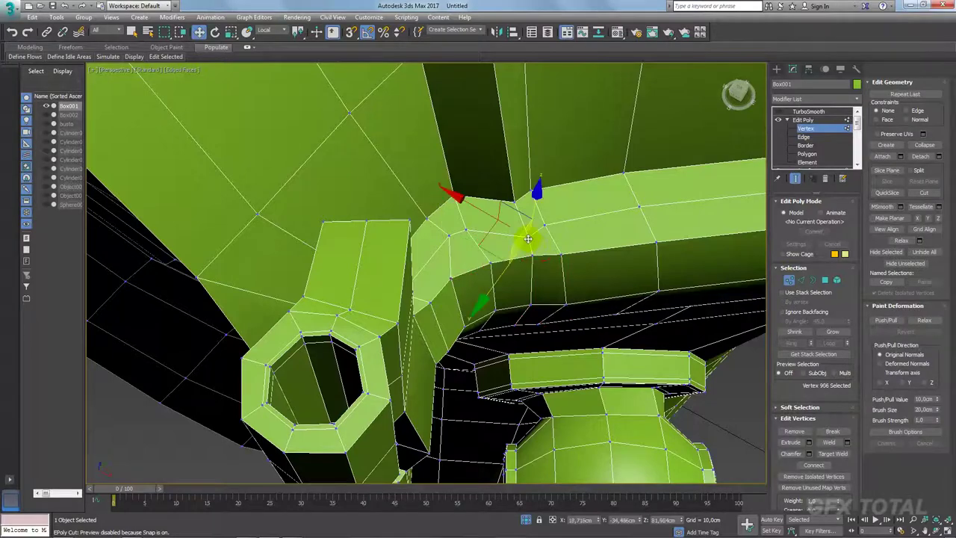
{"action": "left_click", "coordinate": [522, 233]}
{"action": "middle_click_drag", "start_coordinate": [530, 239], "coordinate": [547, 383], "text": "alt"}
{"action": "left_click", "coordinate": [547, 379]}
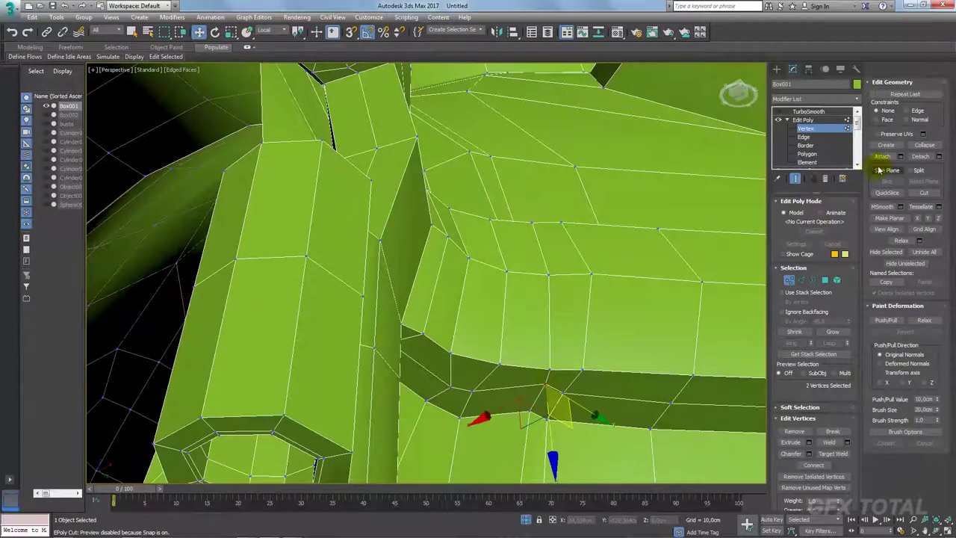
{"action": "mouse_move", "coordinate": [660, 300]}
{"action": "middle_mouse_down", "text": "alt"}
{"action": "mouse_move", "coordinate": [547, 397]}
{"action": "mouse_move", "coordinate": [678, 329]}
{"action": "mouse_move", "coordinate": [580, 274]}
{"action": "mouse_move", "coordinate": [571, 324]}
{"action": "mouse_move", "coordinate": [657, 298]}
{"action": "middle_mouse_up", "text": "alt"}
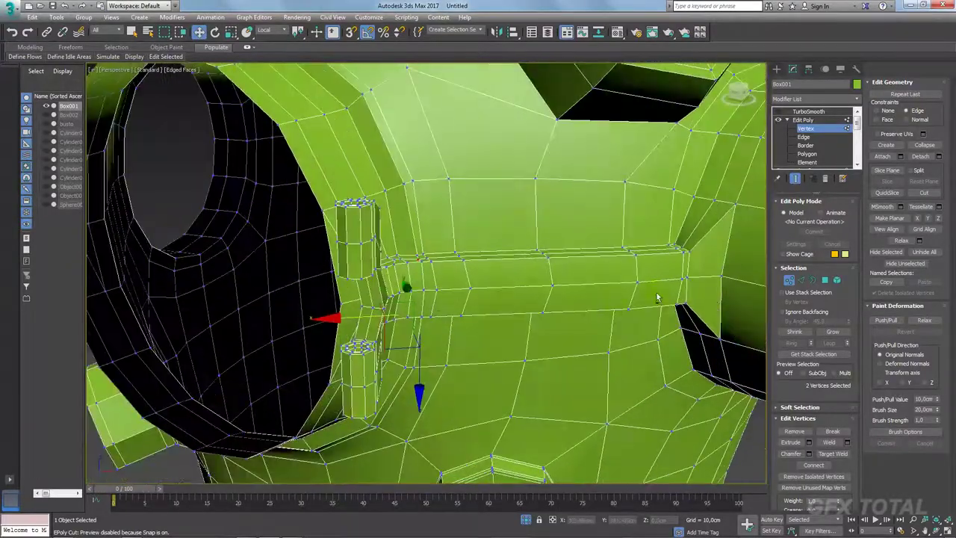
Select the band of polygons along the hinge bar ridge under the lower edge
{"action": "left_click", "coordinate": [823, 281]}
{"action": "left_click", "coordinate": [655, 291]}
{"action": "left_click", "coordinate": [657, 268], "text": "ctrl"}
{"action": "left_click", "coordinate": [590, 271], "text": "ctrl"}
{"action": "left_click", "coordinate": [587, 299], "text": "ctrl"}
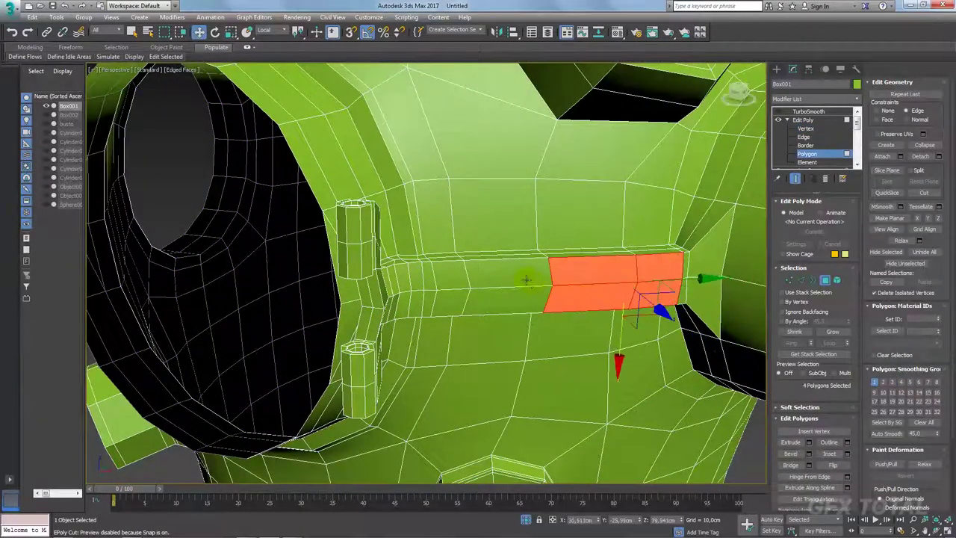
{"action": "left_click", "coordinate": [514, 270], "text": "ctrl"}
{"action": "left_click", "coordinate": [506, 298], "text": "ctrl"}
{"action": "left_click", "coordinate": [448, 303], "text": "ctrl"}
{"action": "left_click", "coordinate": [448, 273], "text": "ctrl"}
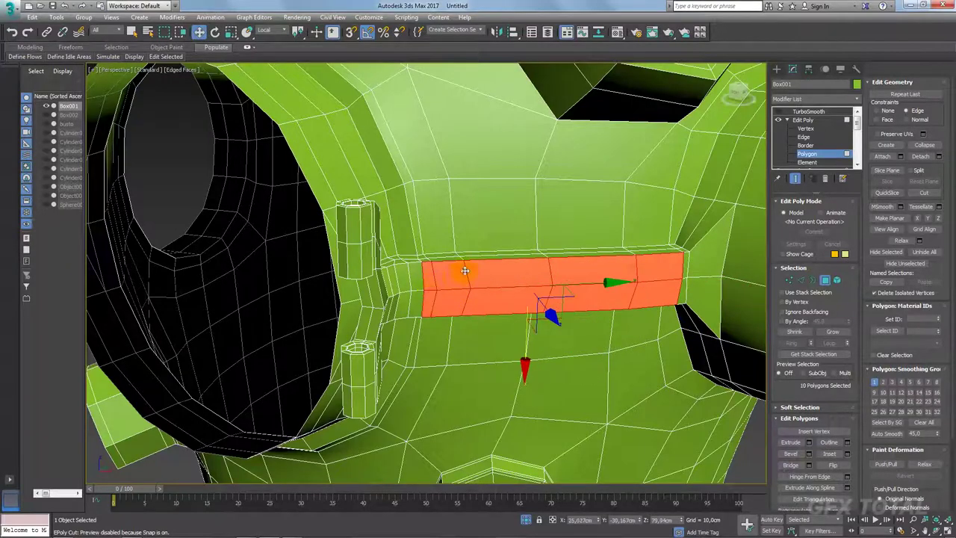
{"action": "middle_click_drag", "start_coordinate": [464, 271], "coordinate": [526, 314], "text": "alt"}
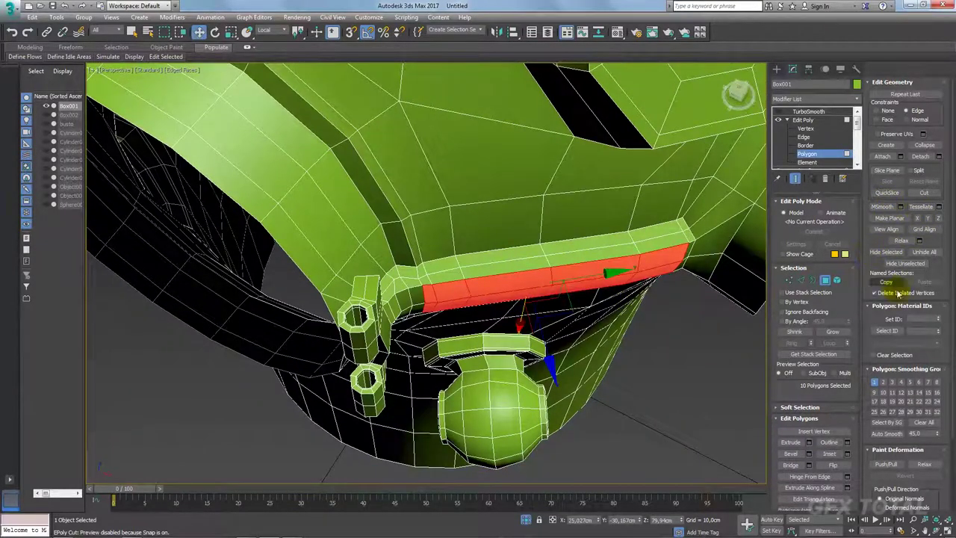
Make the selected band planar and move it down slightly
{"action": "left_click", "coordinate": [888, 218]}
{"action": "middle_click_drag", "start_coordinate": [676, 289], "coordinate": [684, 297], "text": "alt"}
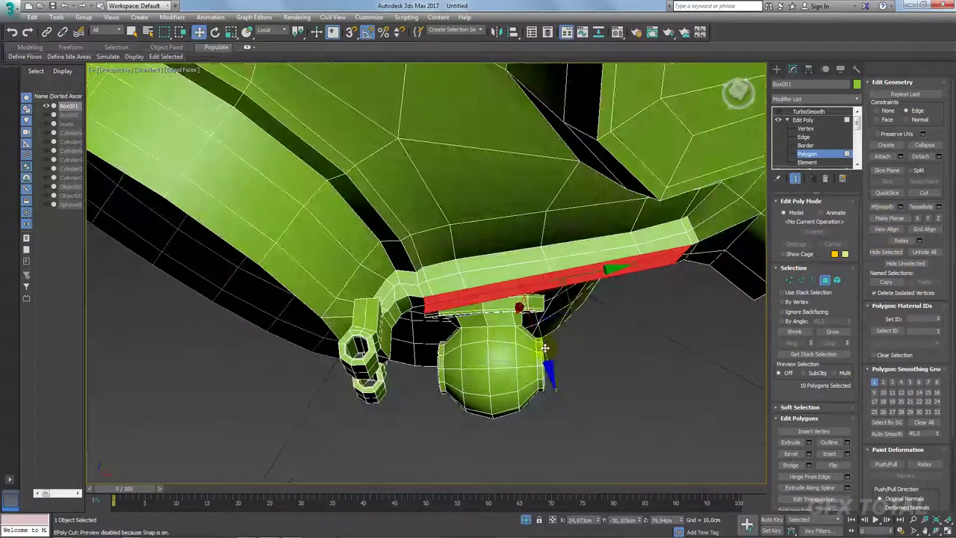
{"action": "left_click_drag", "start_coordinate": [545, 348], "coordinate": [547, 357]}
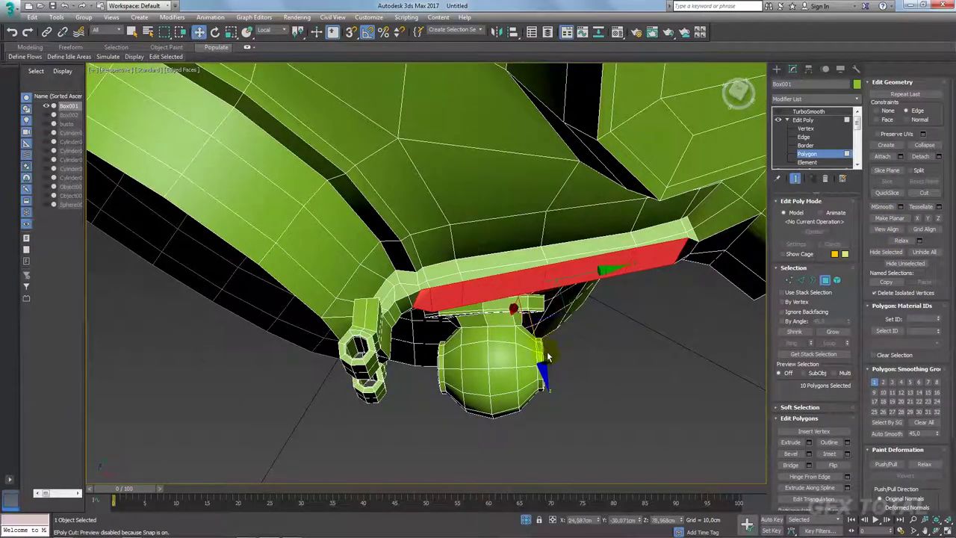
{"action": "middle_click_drag", "start_coordinate": [548, 356], "coordinate": [556, 329], "text": "alt"}
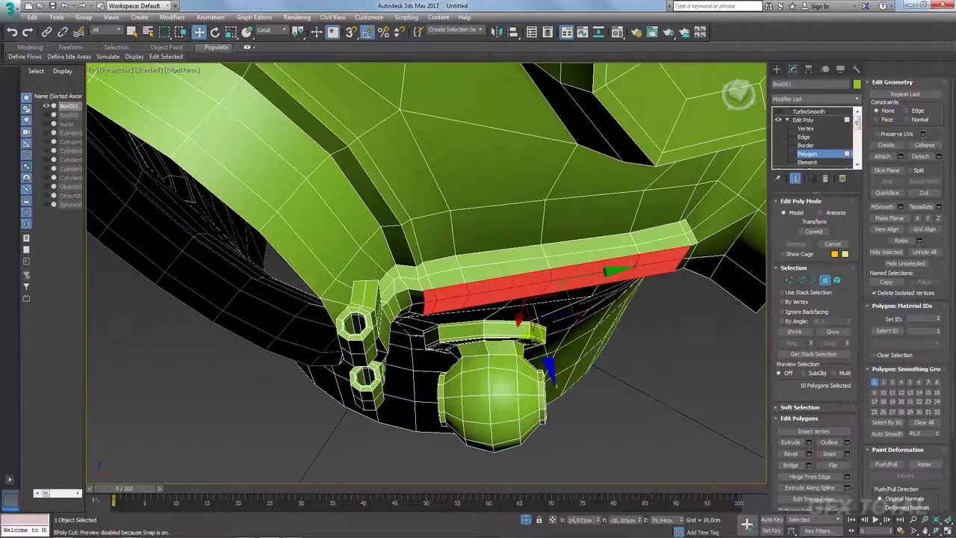
{"action": "left_click_drag", "start_coordinate": [543, 348], "coordinate": [544, 345]}
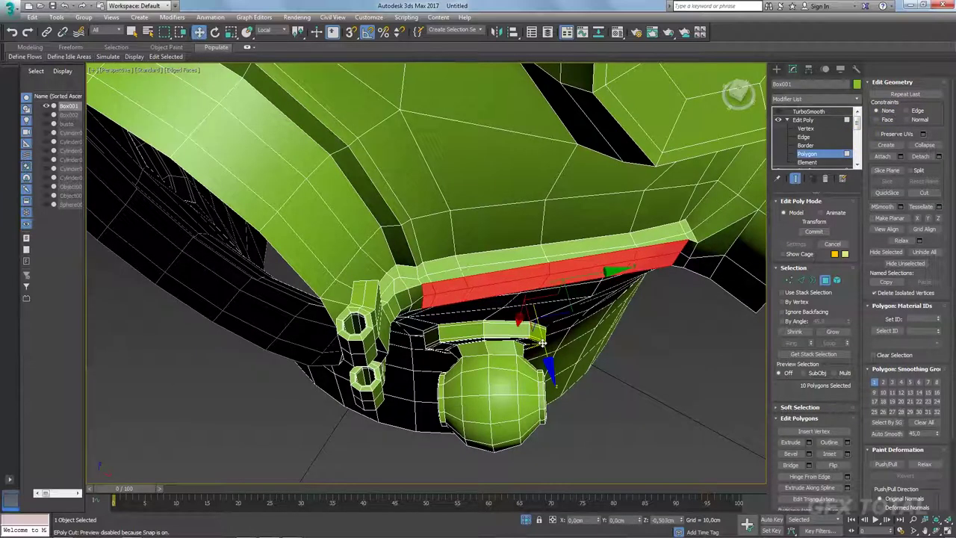
Extend the band around the left corner and make it planar again
{"action": "mouse_move", "coordinate": [543, 344]}
{"action": "middle_mouse_down", "text": "alt"}
{"action": "mouse_move", "coordinate": [469, 250]}
{"action": "mouse_move", "coordinate": [384, 281]}
{"action": "middle_mouse_up", "text": "alt"}
{"action": "left_click", "coordinate": [457, 251], "text": "ctrl"}
{"action": "left_click", "coordinate": [457, 263], "text": "ctrl"}
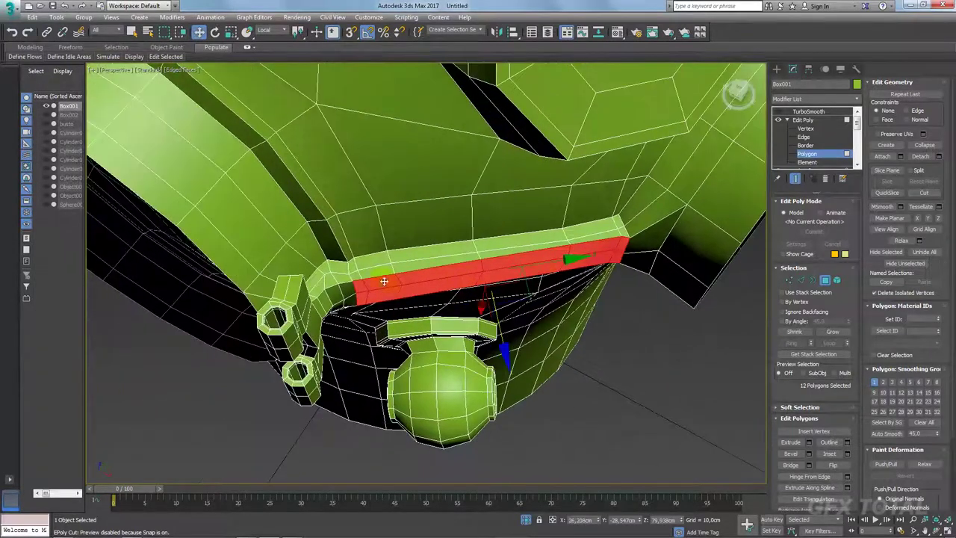
{"action": "left_click", "coordinate": [348, 289], "text": "ctrl"}
{"action": "left_click", "coordinate": [337, 305], "text": "ctrl"}
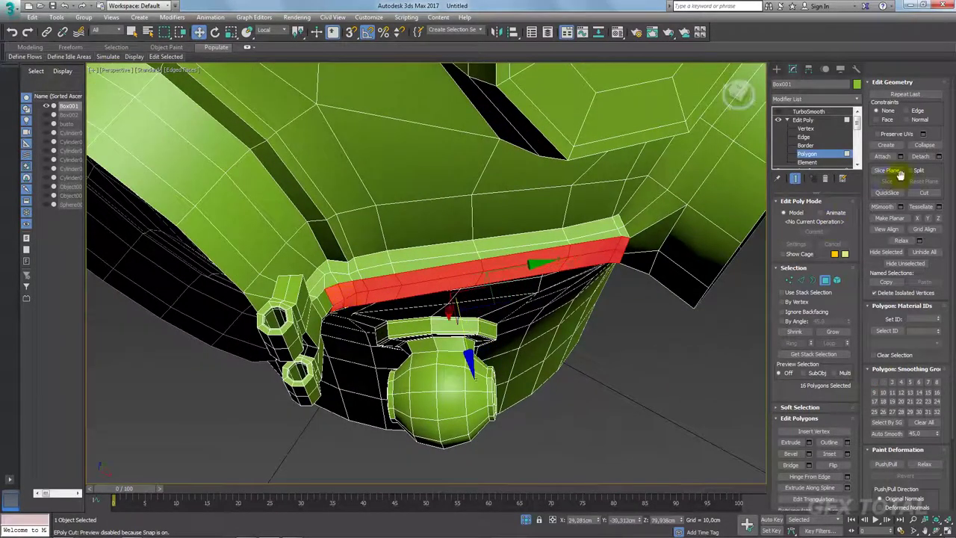
{"action": "left_click", "coordinate": [888, 218]}
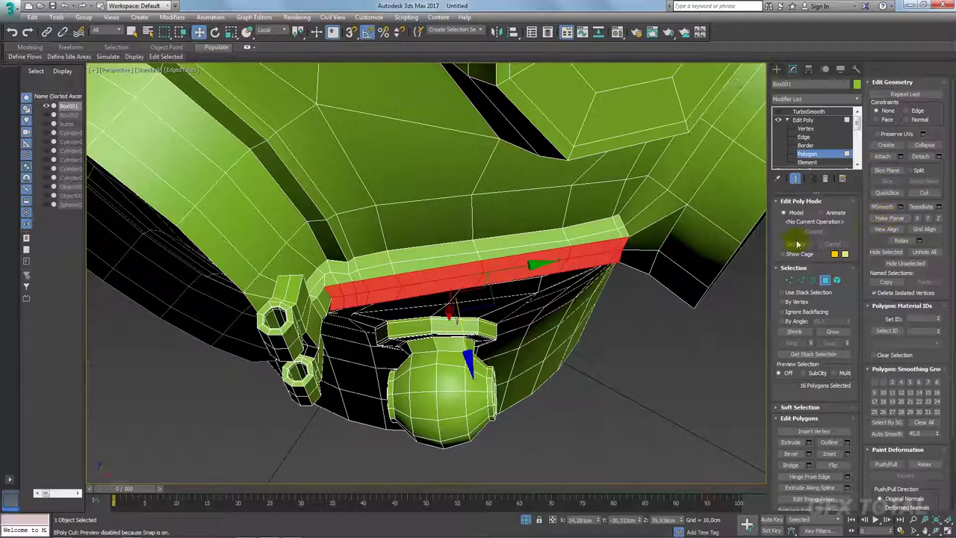
Select just the two corner polygons and inspect the corner patch up close
{"action": "middle_click_drag", "start_coordinate": [582, 284], "coordinate": [537, 318], "text": "alt"}
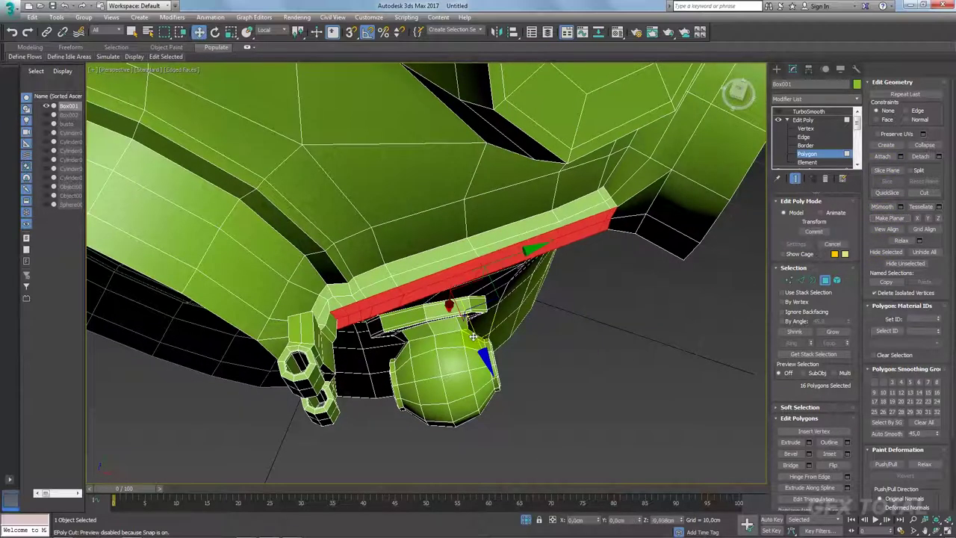
{"action": "middle_click_drag", "start_coordinate": [478, 336], "coordinate": [696, 292], "text": "alt"}
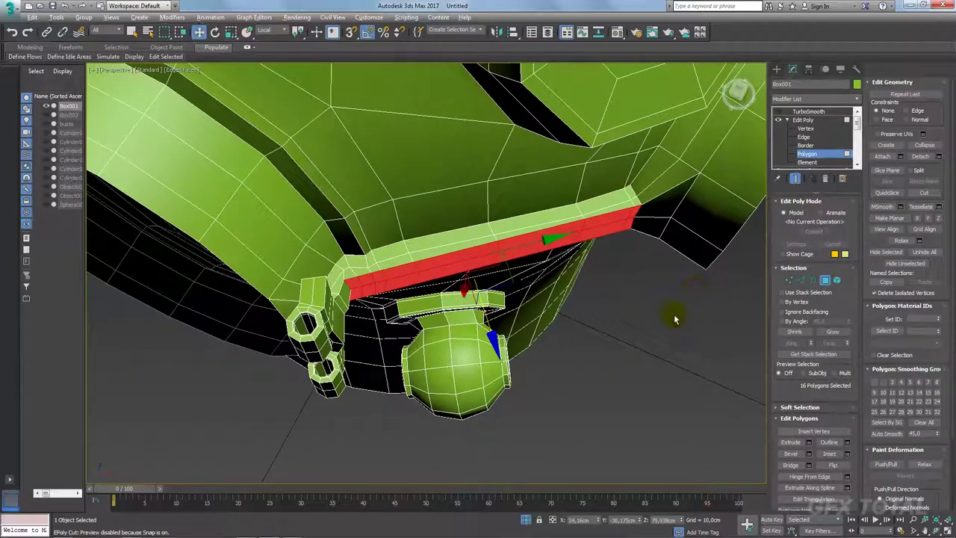
{"action": "left_click_drag", "start_coordinate": [370, 196], "coordinate": [371, 196], "text": "alt"}
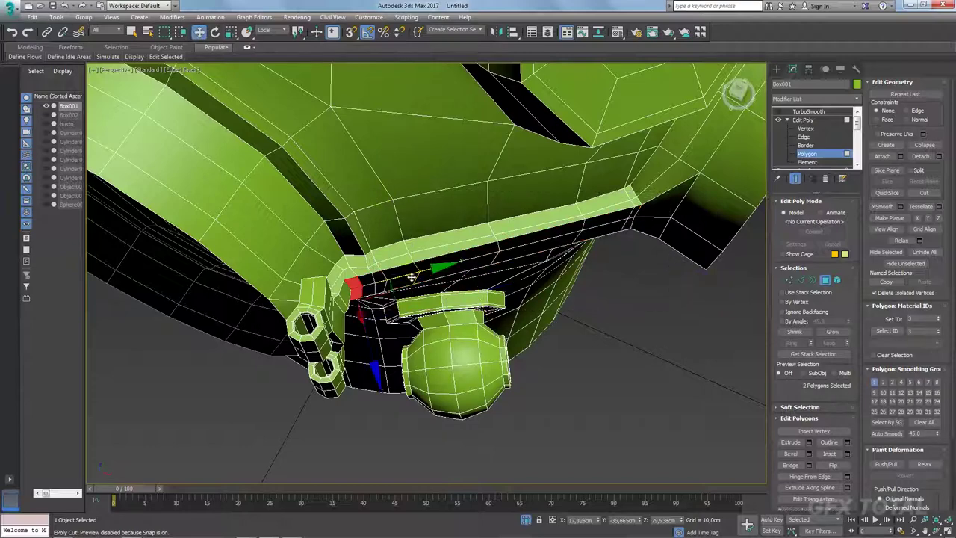
{"action": "scroll", "coordinate": [404, 277], "scroll_direction": "up", "scroll_amount": 2}
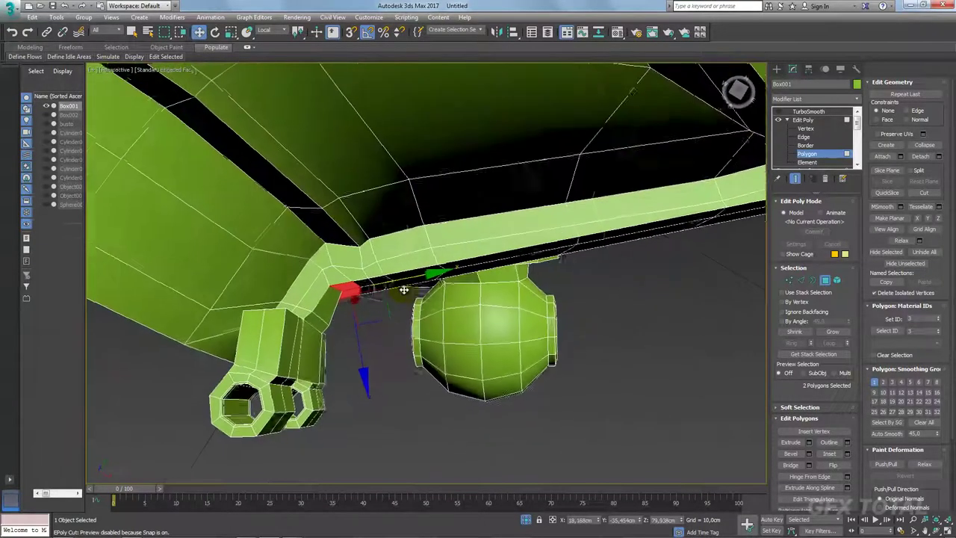
{"action": "mouse_move", "coordinate": [408, 276]}
{"action": "middle_mouse_down", "text": "alt"}
{"action": "mouse_move", "coordinate": [473, 299]}
{"action": "mouse_move", "coordinate": [777, 132]}
{"action": "middle_mouse_up", "text": "alt"}
Leave polygon editing and return to the TurboSmooth level on the helmet
{"action": "left_click", "coordinate": [803, 120]}
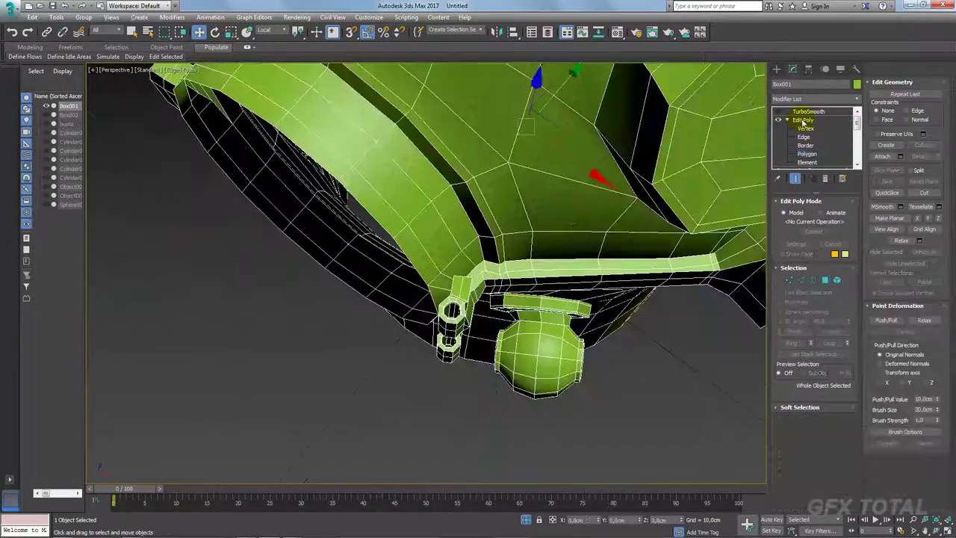
{"action": "left_click", "coordinate": [807, 112]}
{"action": "scroll", "coordinate": [610, 243], "scroll_direction": "down", "scroll_amount": 2}
{"action": "middle_click_drag", "start_coordinate": [610, 244], "coordinate": [617, 264], "text": "alt"}
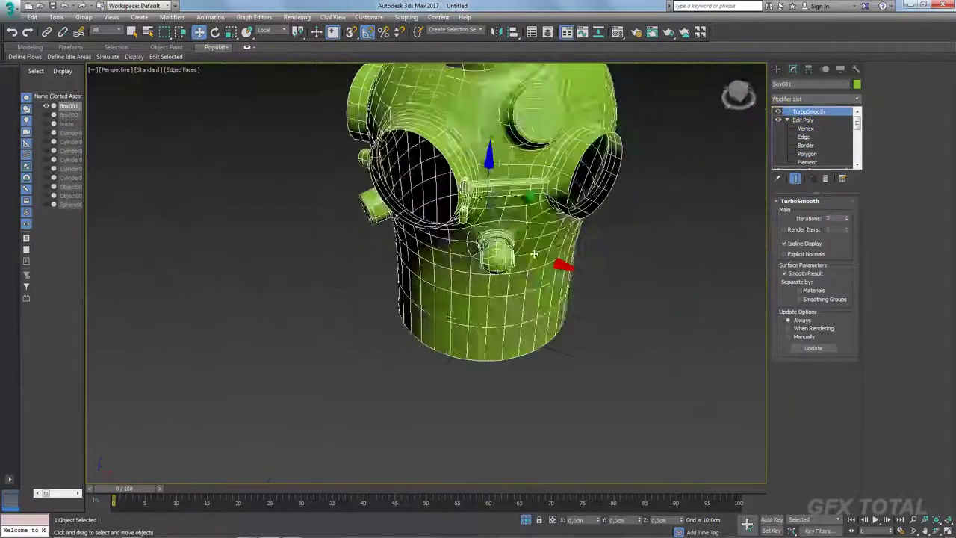
{"action": "left_click", "coordinate": [617, 264]}
{"action": "scroll", "coordinate": [617, 264], "scroll_direction": "up", "scroll_amount": 2}
{"action": "scroll", "coordinate": [580, 203], "scroll_direction": "up", "scroll_amount": 2}
{"action": "scroll", "coordinate": [598, 232], "scroll_direction": "up", "scroll_amount": 2}
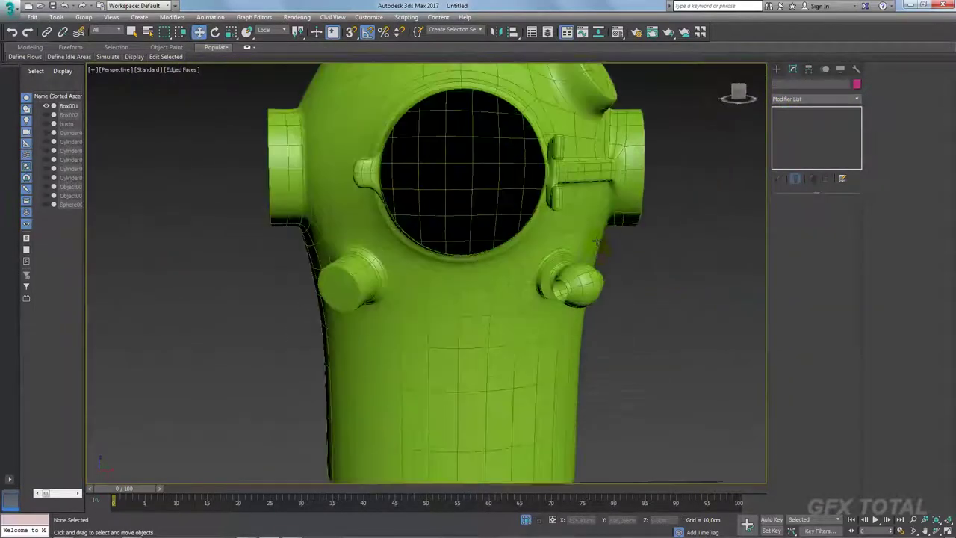
{"action": "scroll", "coordinate": [620, 257], "scroll_direction": "up", "scroll_amount": 1}
{"action": "scroll", "coordinate": [629, 269], "scroll_direction": "up", "scroll_amount": 1}
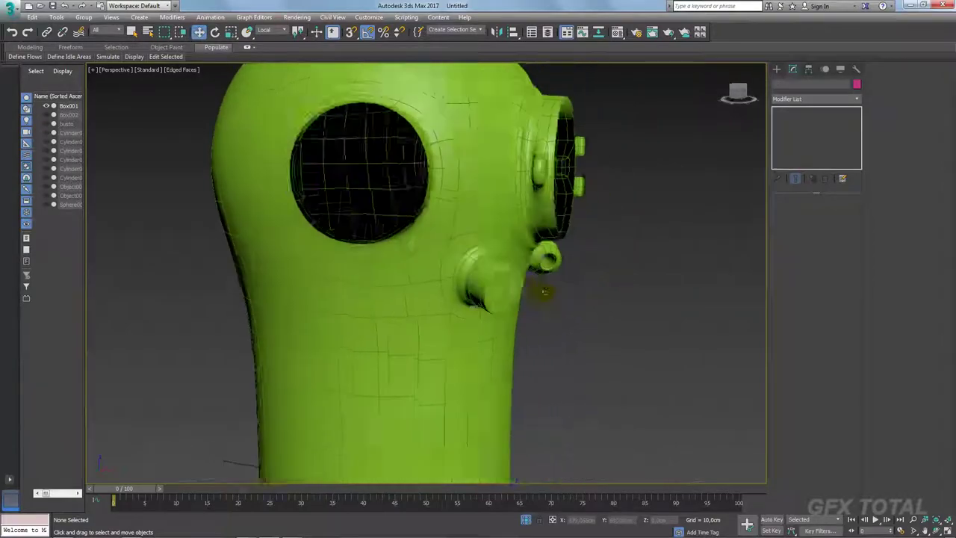
{"action": "middle_click_drag", "start_coordinate": [482, 287], "coordinate": [478, 336], "text": "alt"}
{"action": "scroll", "coordinate": [478, 336], "scroll_direction": "down", "scroll_amount": 4}
Select the helmet body and end isolation so all parts and the bust reappear
{"action": "left_click", "coordinate": [472, 357]}
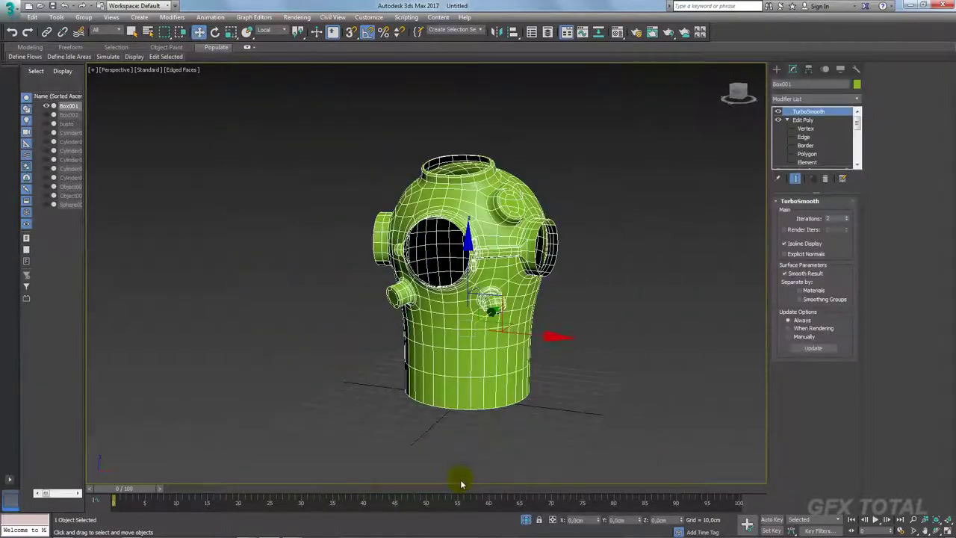
{"action": "left_click", "coordinate": [525, 521]}
{"action": "middle_click_drag", "start_coordinate": [598, 403], "coordinate": [623, 369], "text": "alt"}
{"action": "scroll", "coordinate": [694, 372], "scroll_direction": "down", "scroll_amount": 5}
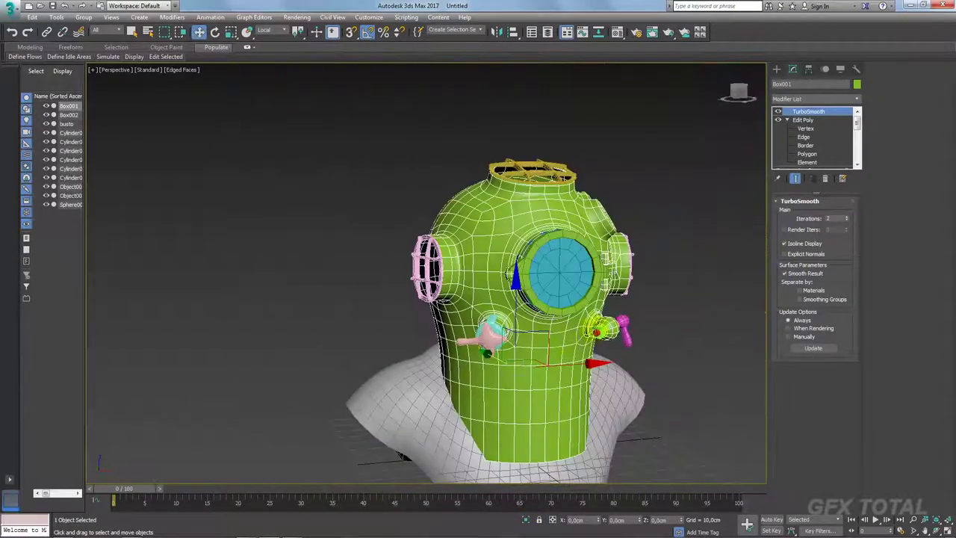
Delete the blue glass (Object001) from the front window
{"action": "left_click", "coordinate": [567, 276]}
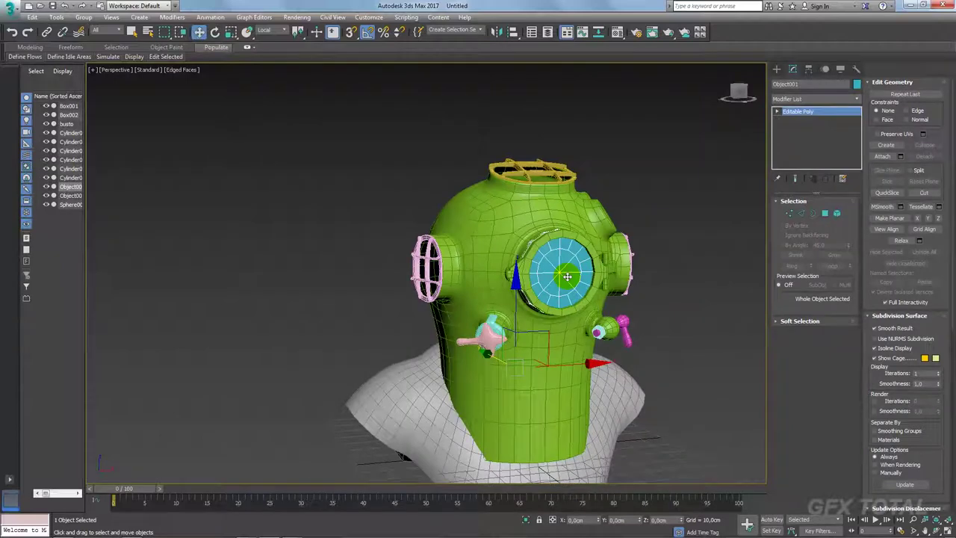
{"action": "key", "text": "Delete"}
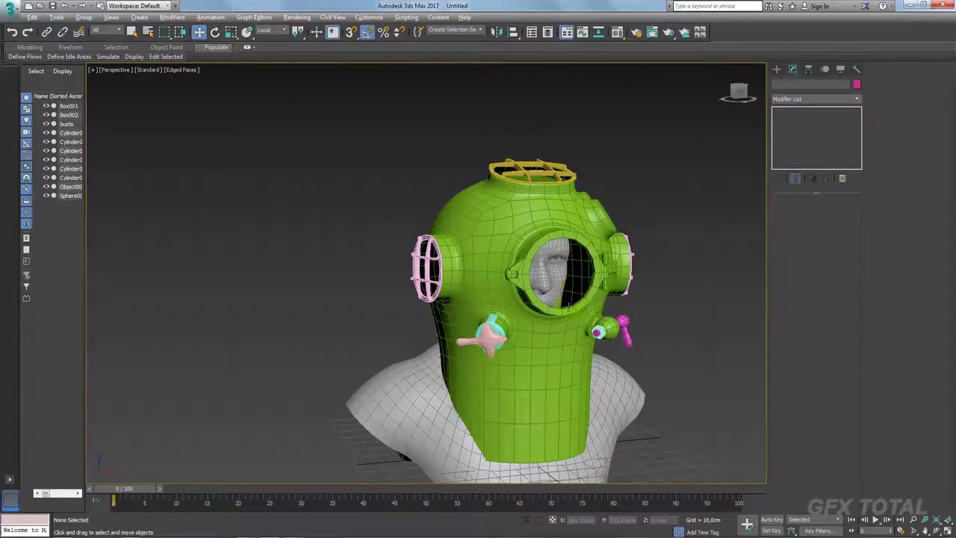
{"action": "middle_click_drag", "start_coordinate": [571, 305], "coordinate": [604, 319], "text": "alt"}
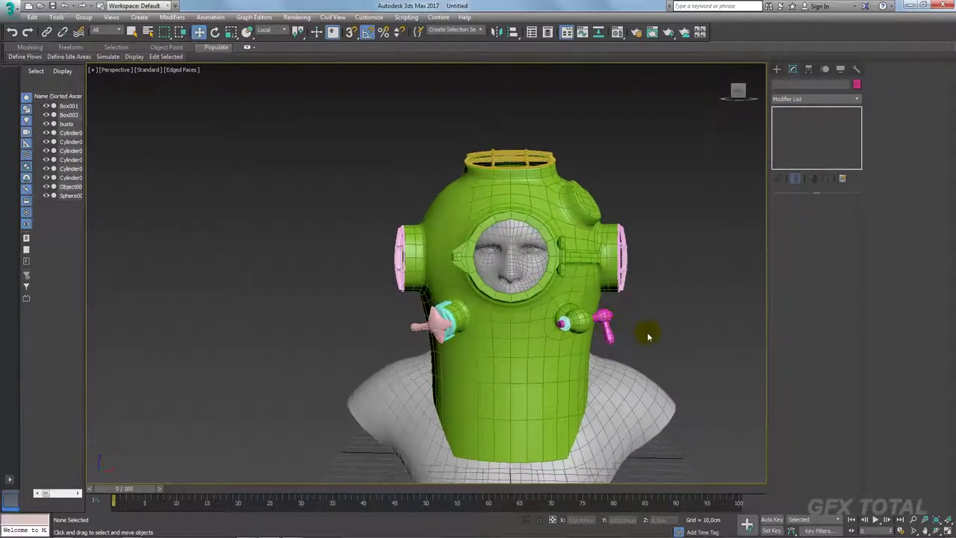
Select the bust and switch to its vertex level
{"action": "left_click", "coordinate": [608, 375]}
{"action": "scroll", "coordinate": [495, 343], "scroll_direction": "down", "scroll_amount": 4}
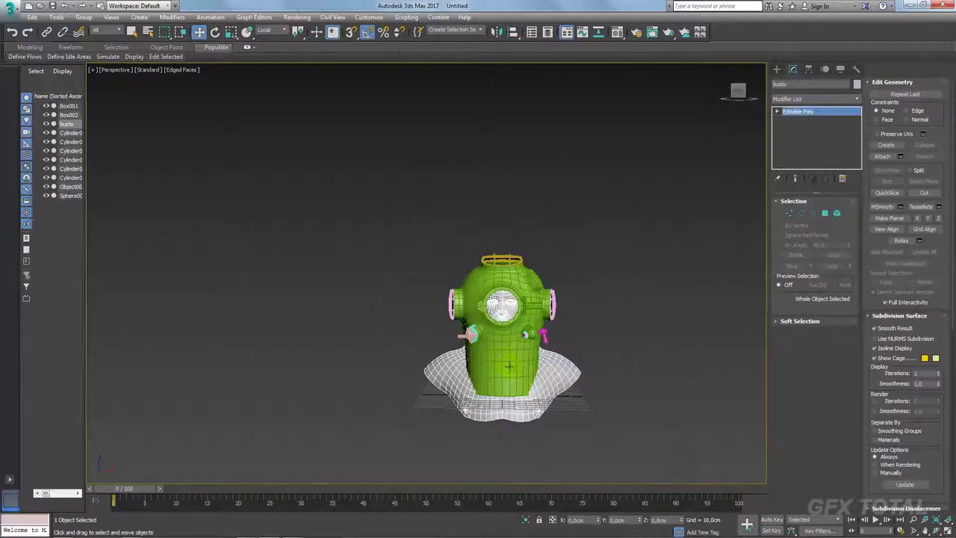
{"action": "middle_click_drag", "start_coordinate": [502, 346], "coordinate": [500, 326]}
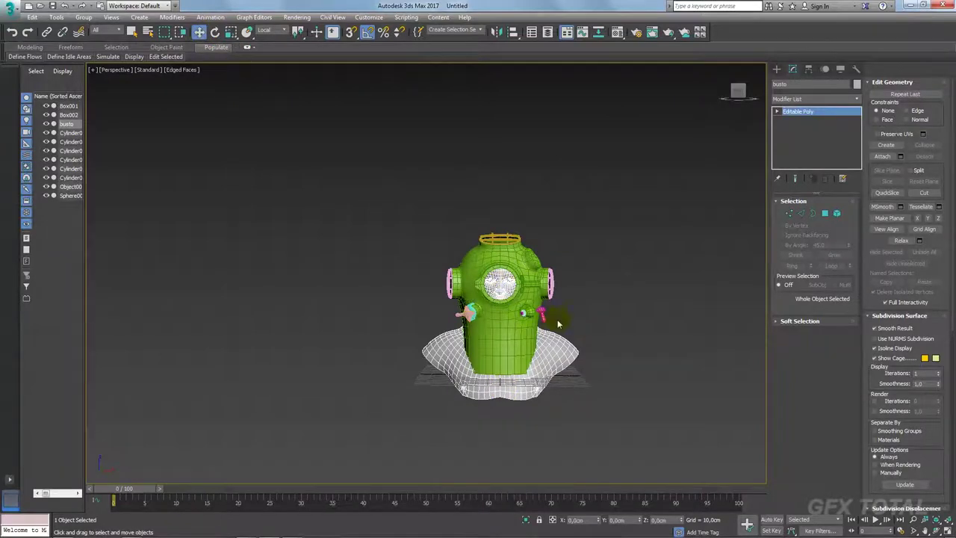
{"action": "middle_click_drag", "start_coordinate": [557, 322], "coordinate": [574, 293], "text": "alt"}
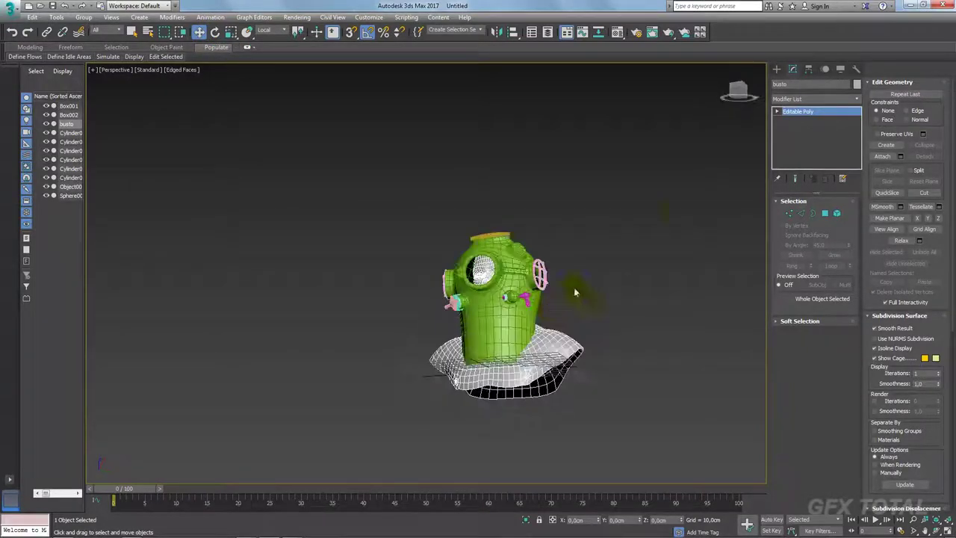
{"action": "key", "text": "1"}
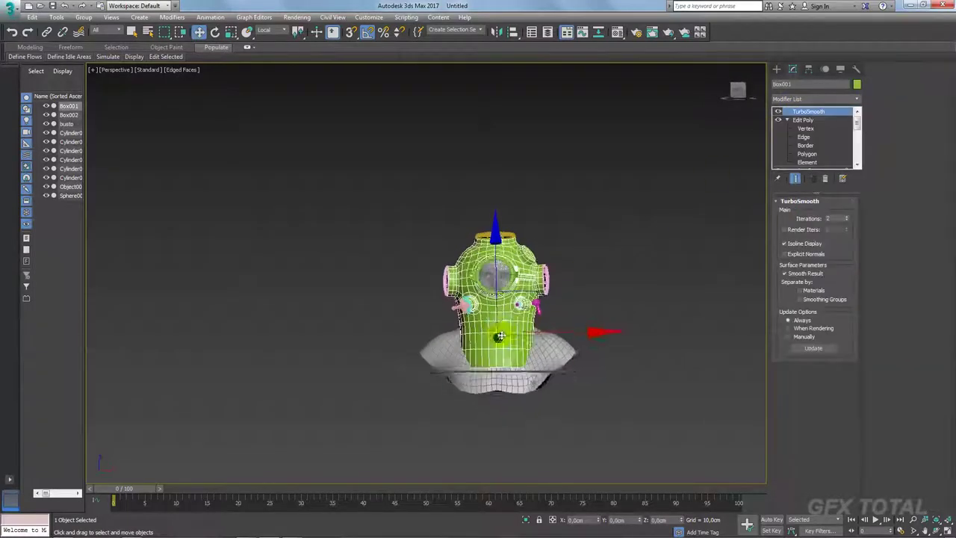
Select the bust and toggle Affect Pivot Only in the Hierarchy panel
{"action": "left_click", "coordinate": [528, 386]}
{"action": "middle_click_drag", "start_coordinate": [529, 386], "coordinate": [583, 351], "text": "alt"}
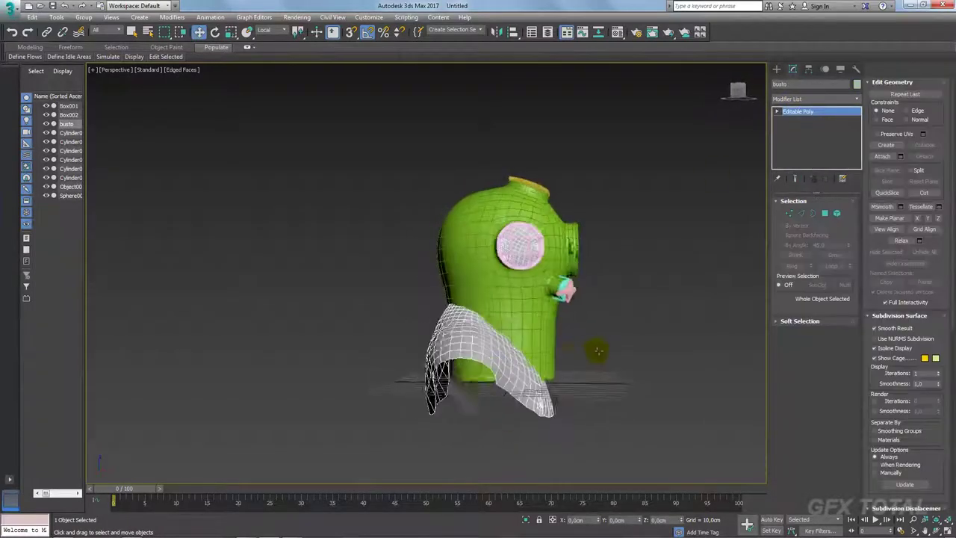
{"action": "left_click", "coordinate": [808, 69]}
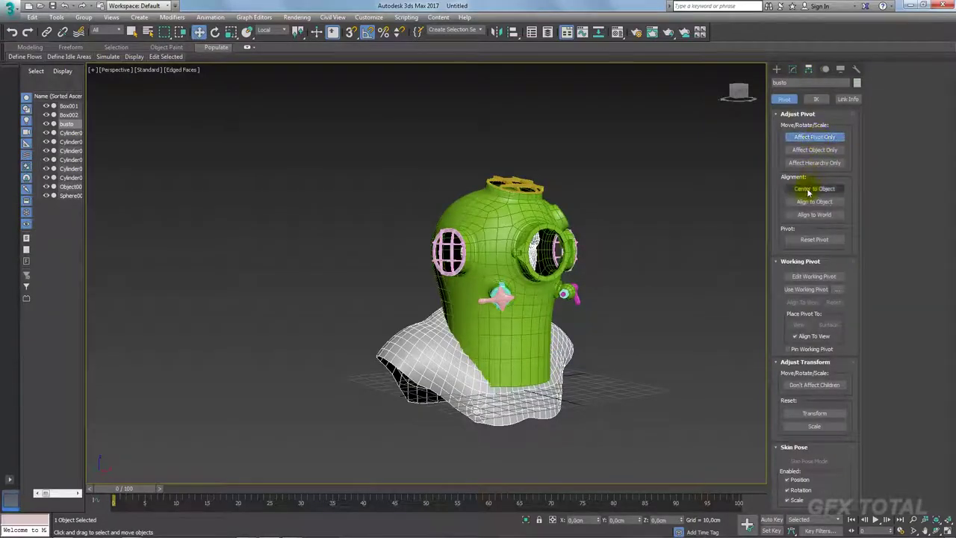
{"action": "left_click", "coordinate": [813, 137]}
{"action": "middle_click_drag", "start_coordinate": [635, 238], "coordinate": [598, 238], "text": "alt"}
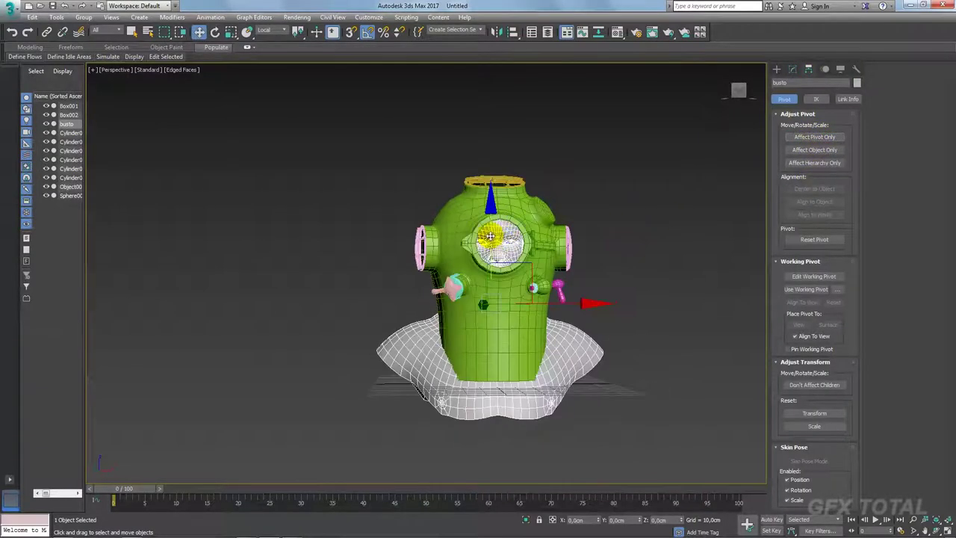
{"action": "mouse_move", "coordinate": [489, 236]}
{"action": "middle_mouse_down", "text": "alt"}
{"action": "mouse_move", "coordinate": [536, 270]}
{"action": "mouse_move", "coordinate": [625, 271]}
{"action": "mouse_move", "coordinate": [551, 271]}
{"action": "mouse_move", "coordinate": [518, 288]}
{"action": "middle_mouse_up", "text": "alt"}
Bring up the DIVING SUIT_20 reference photo in Windows Photo Viewer
{"action": "scroll", "coordinate": [536, 270], "scroll_direction": "up", "scroll_amount": 3}
{"action": "scroll", "coordinate": [625, 271], "scroll_direction": "up", "scroll_amount": 2}
{"action": "key", "text": "alt+Tab"}
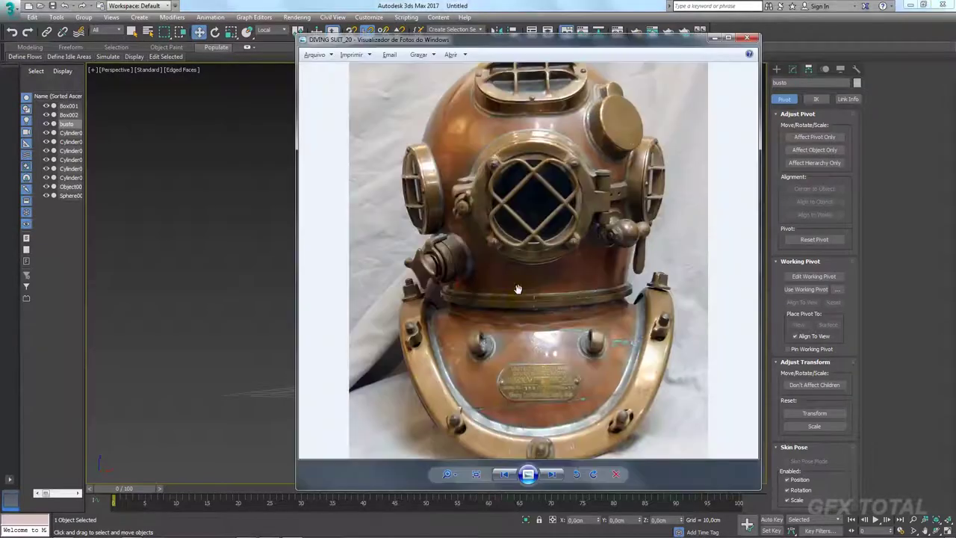